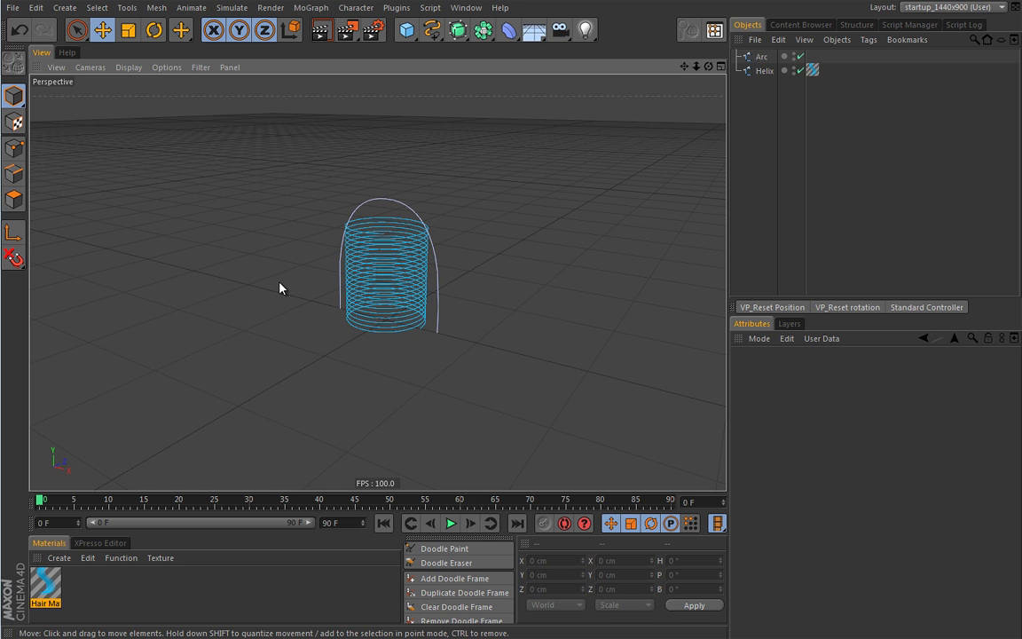
Step: Add a Spline Wrap deformer and nest it under the Helix
alt+drag(299, 290, 359, 321)
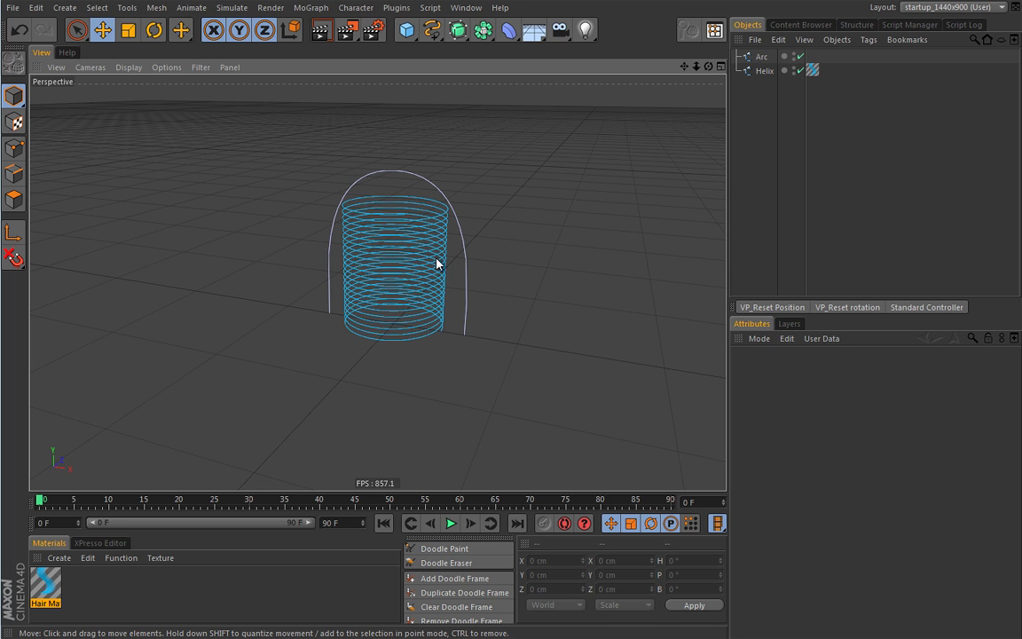
click(759, 58)
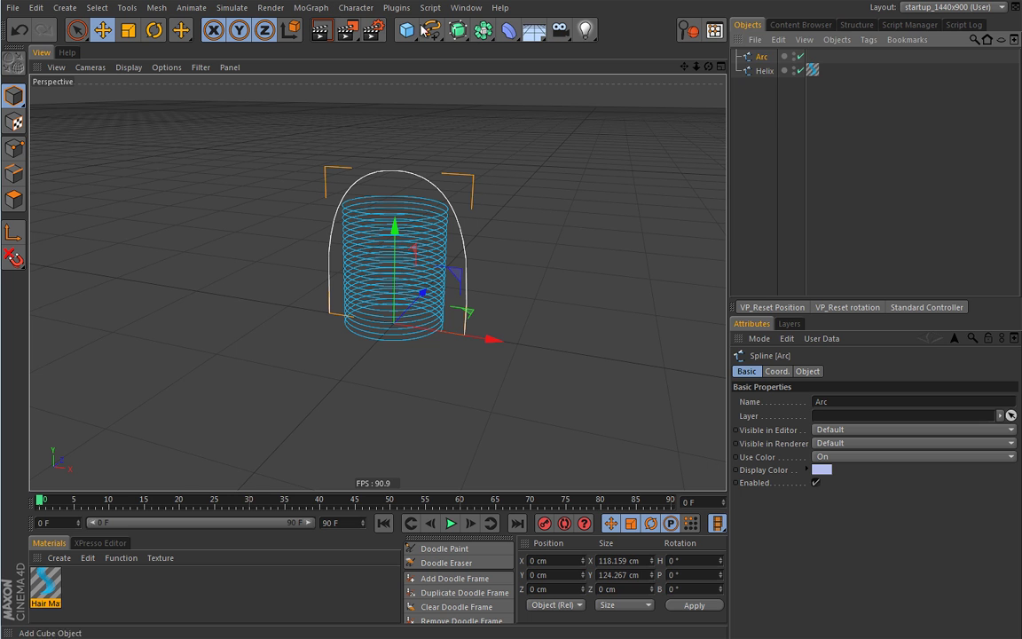
click(508, 32)
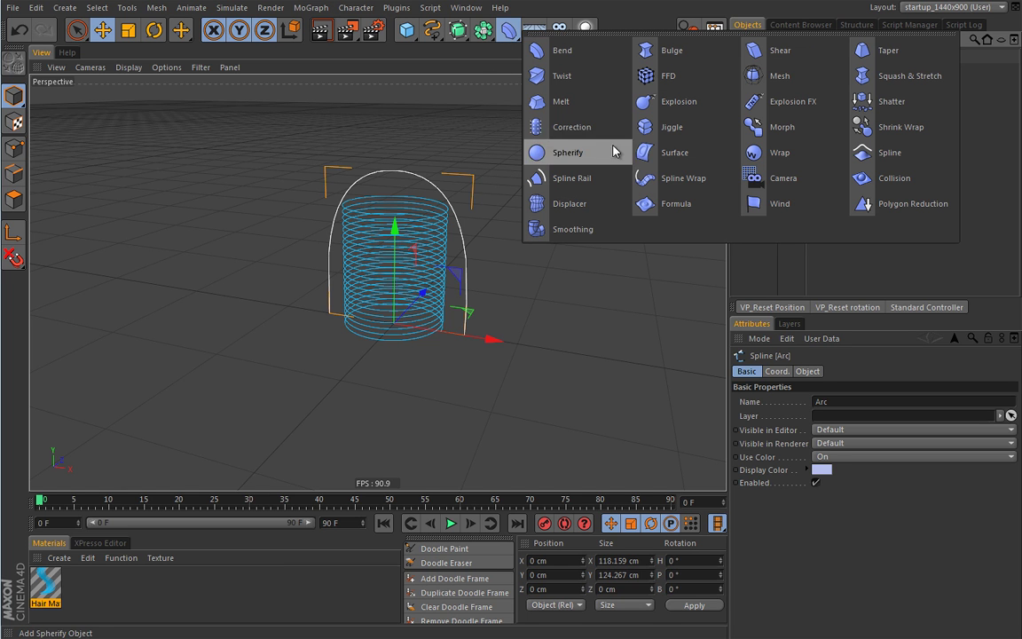
click(679, 178)
drag(769, 88, 770, 87)
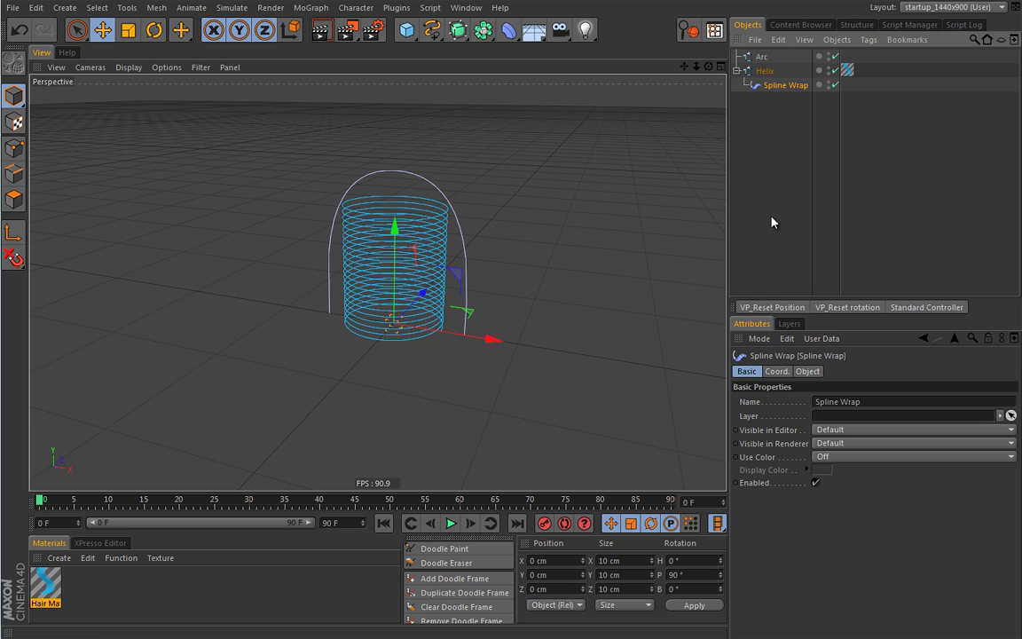
click(807, 371)
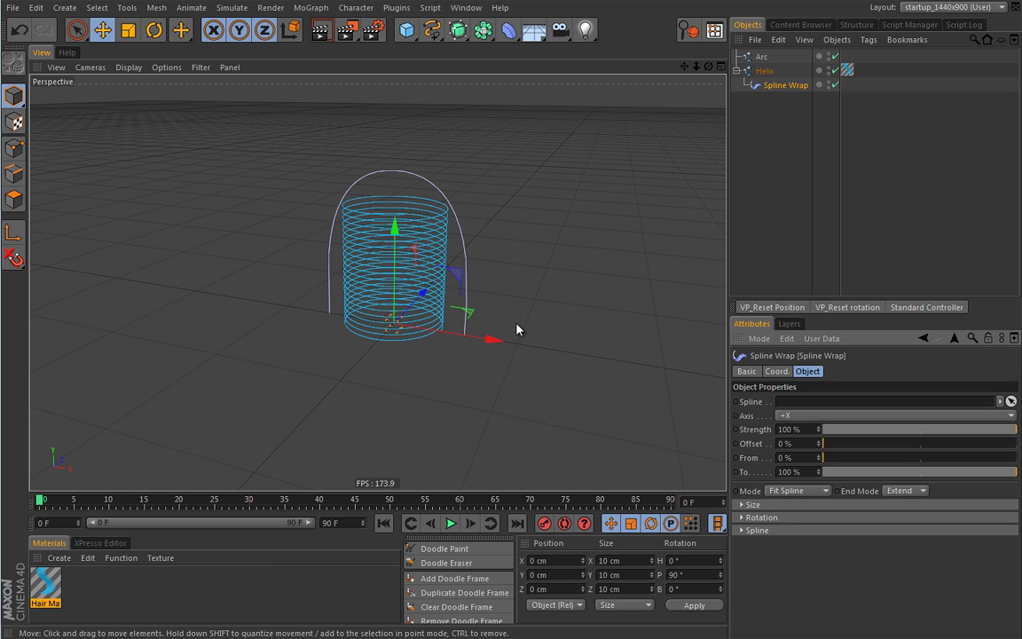
Step: Assign the Arc as the Spline Wrap's spline and set its axis to +Y
drag(760, 56, 792, 404)
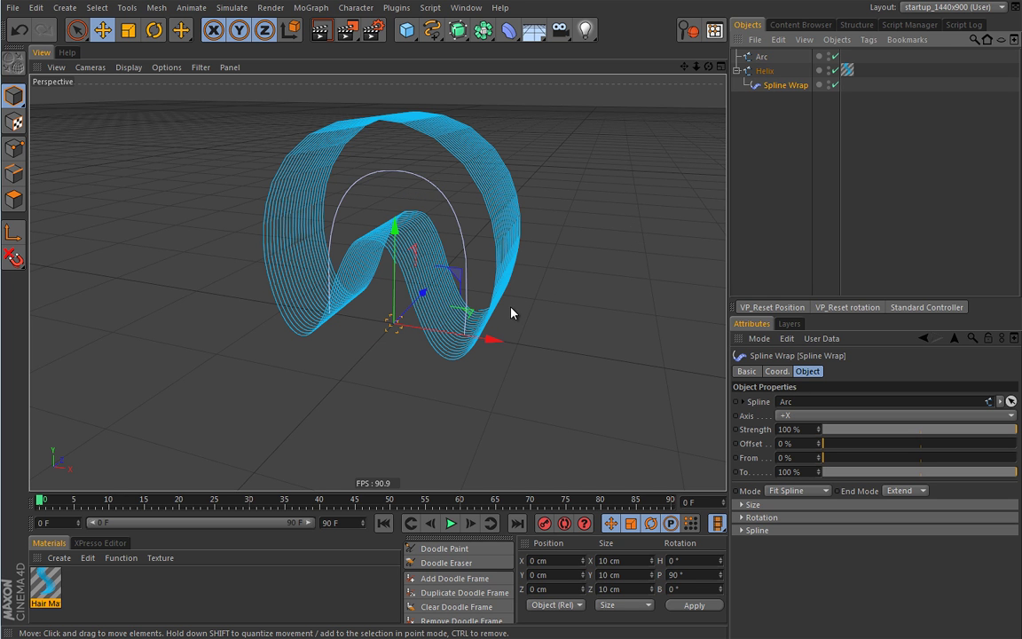
click(786, 416)
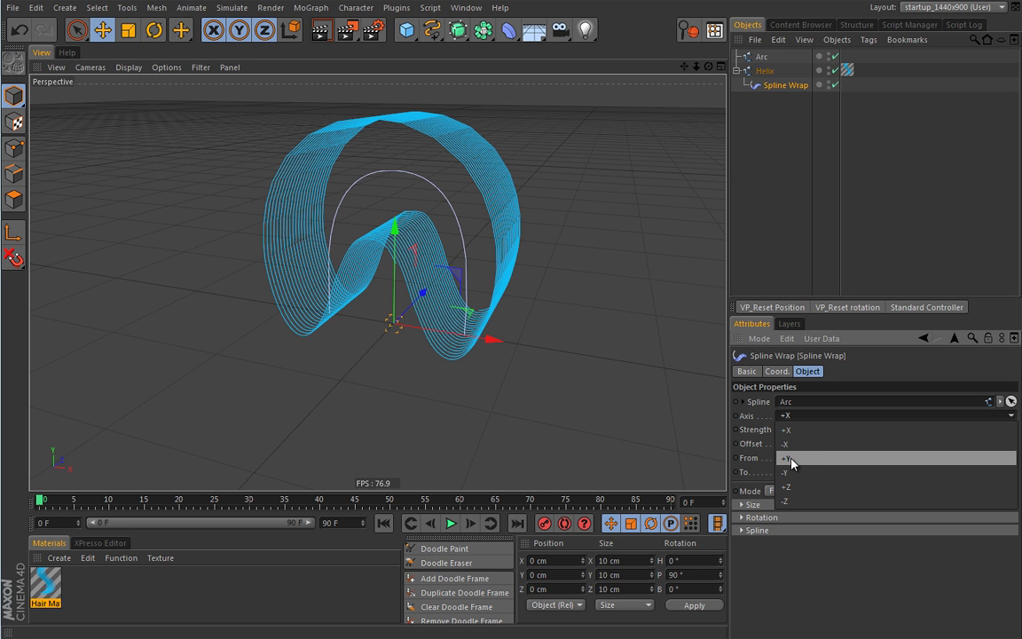
click(790, 459)
alt+drag(399, 346, 379, 383)
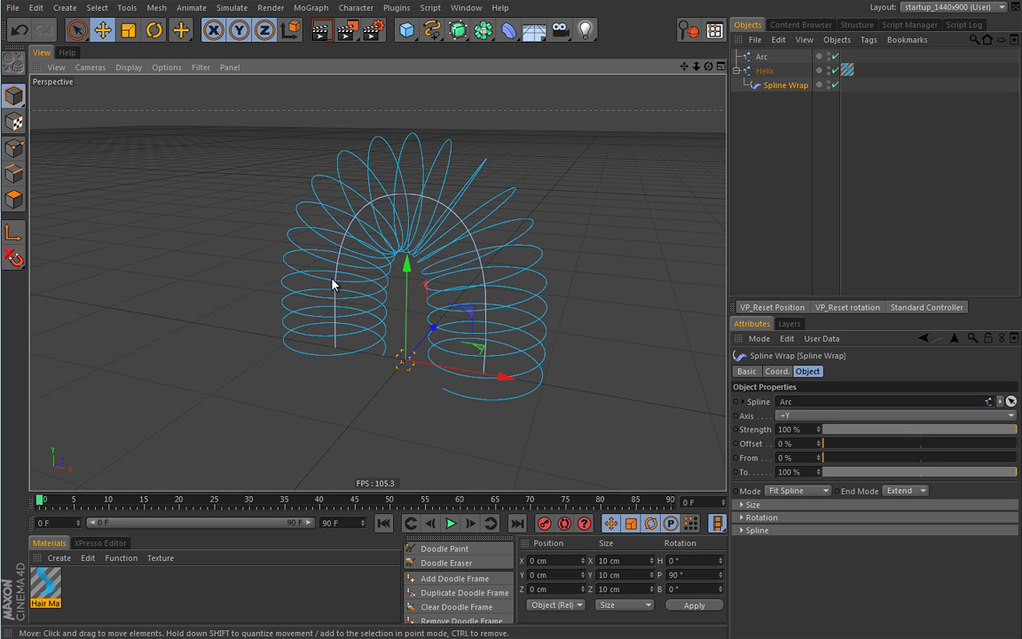
Step: Try the From and To sliders, then settle on To 0% and From 10%
drag(995, 471, 822, 473)
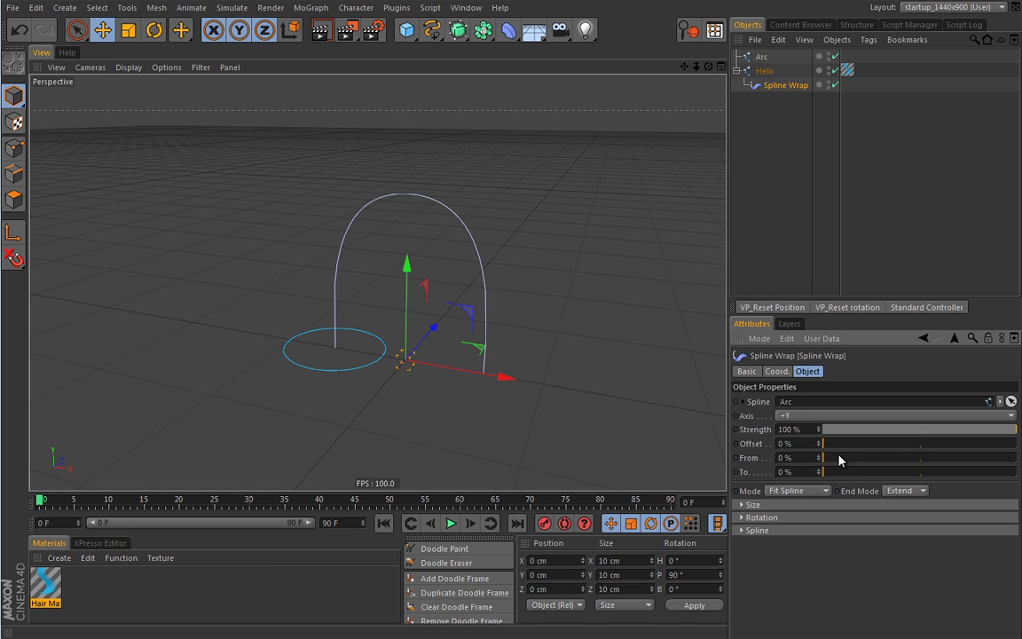
mouse_move(829, 461)
mouse_down()
mouse_move(844, 463)
mouse_move(821, 460)
mouse_up()
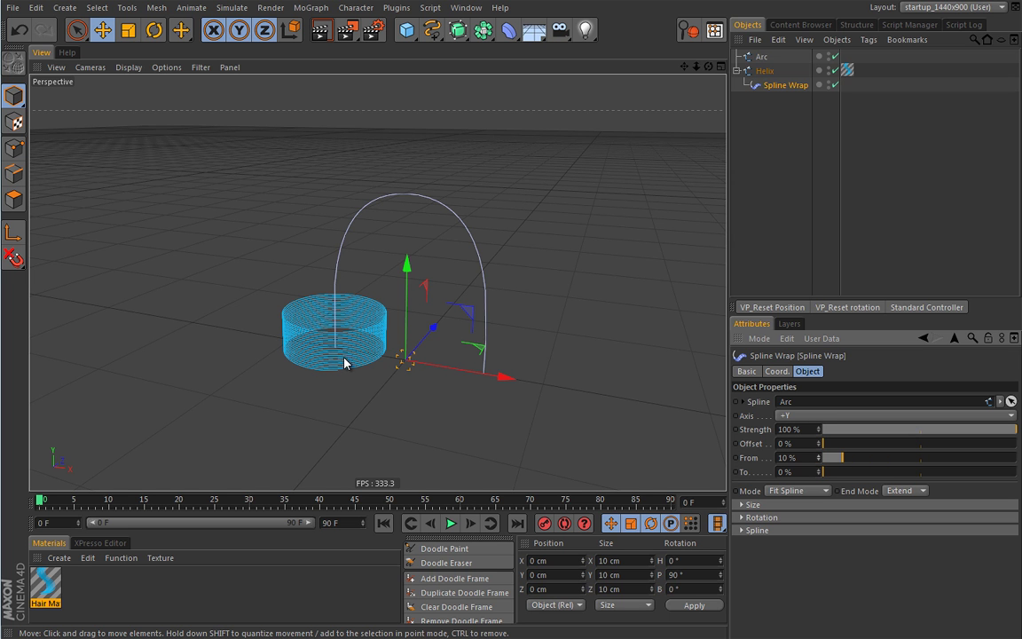
drag(839, 458, 1020, 461)
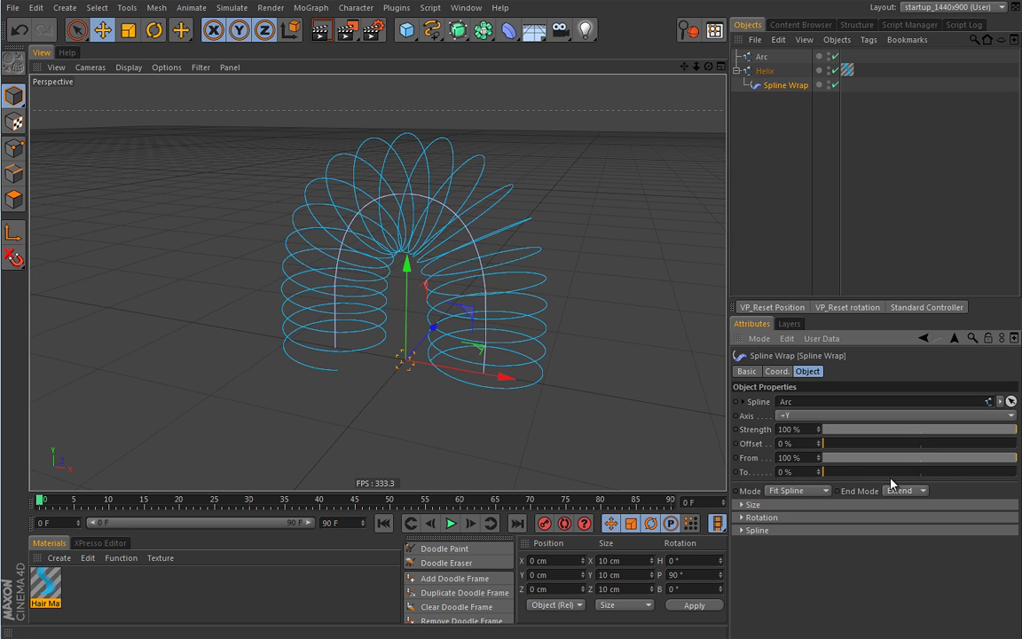
drag(825, 473, 998, 488)
click(818, 475)
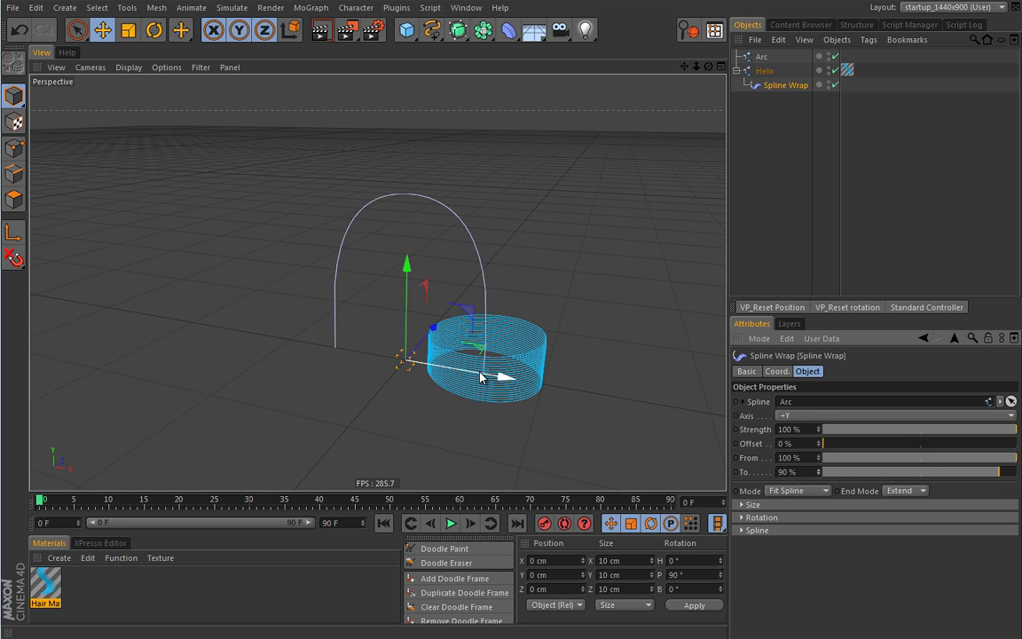
drag(997, 458, 824, 459)
drag(997, 471, 823, 471)
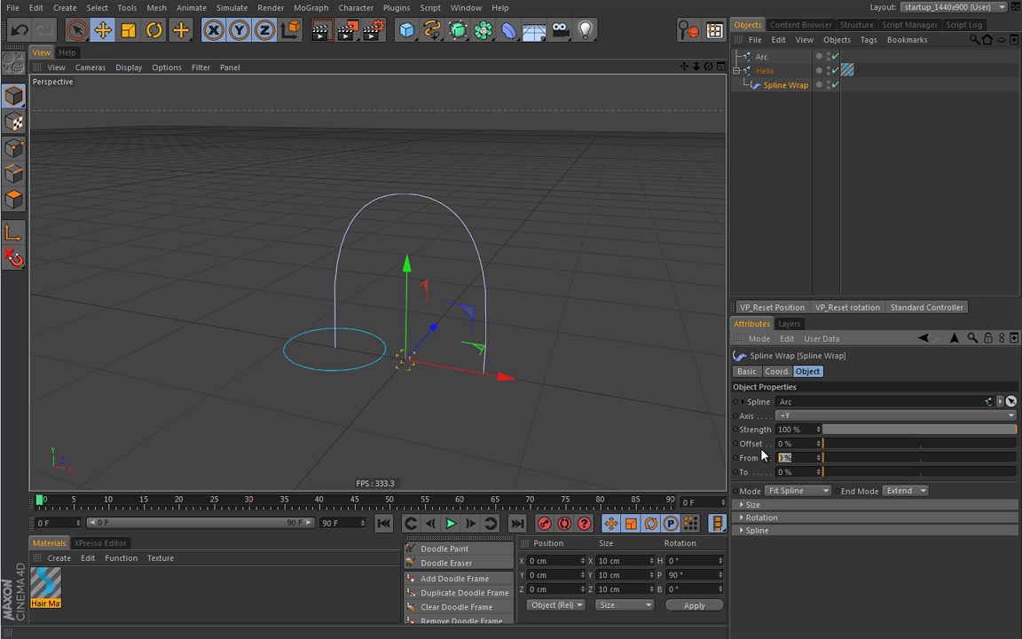
text(10)
key(Return)
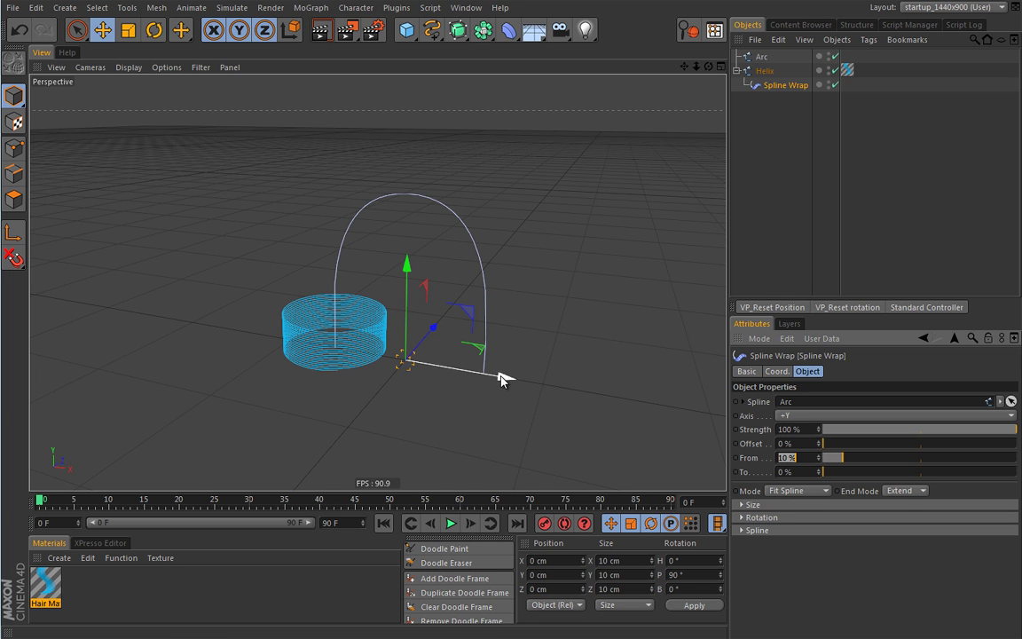
Step: At frame 30, try From at 100% and To at 90%
drag(45, 501, 249, 517)
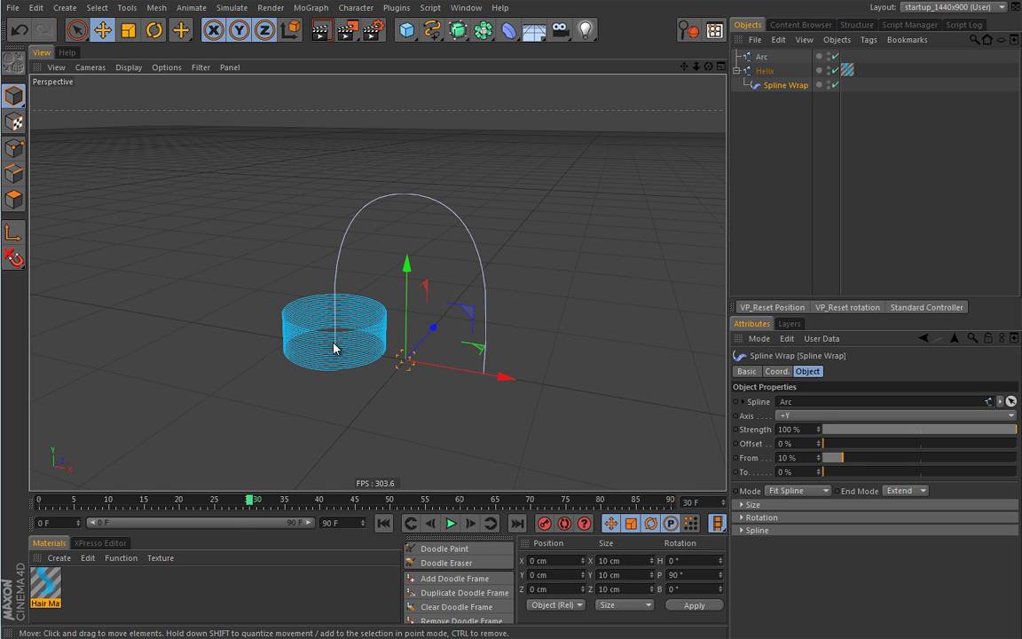
drag(844, 462, 1017, 458)
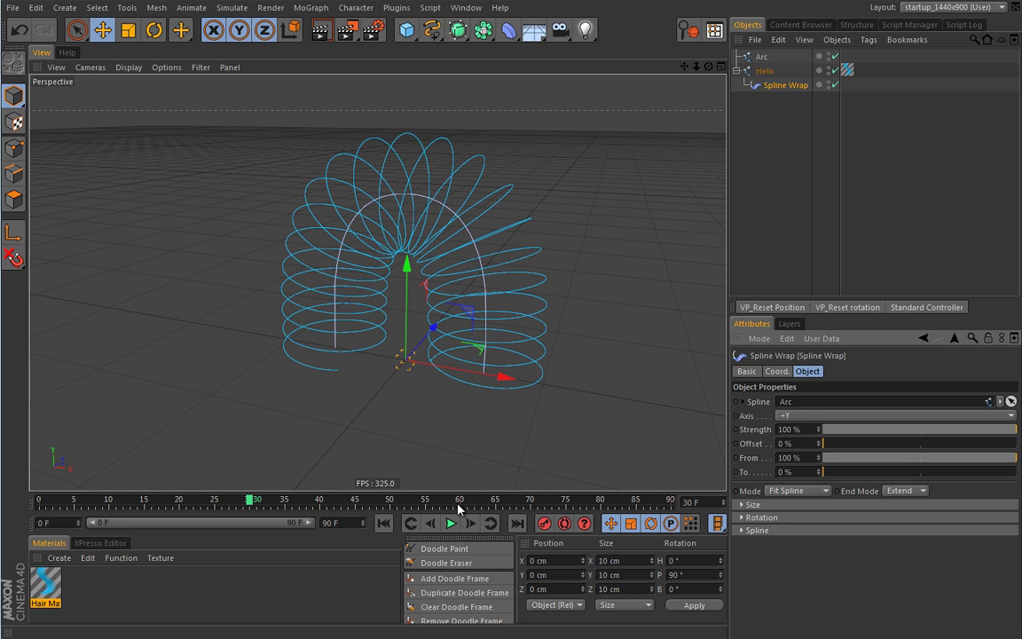
drag(824, 472, 997, 474)
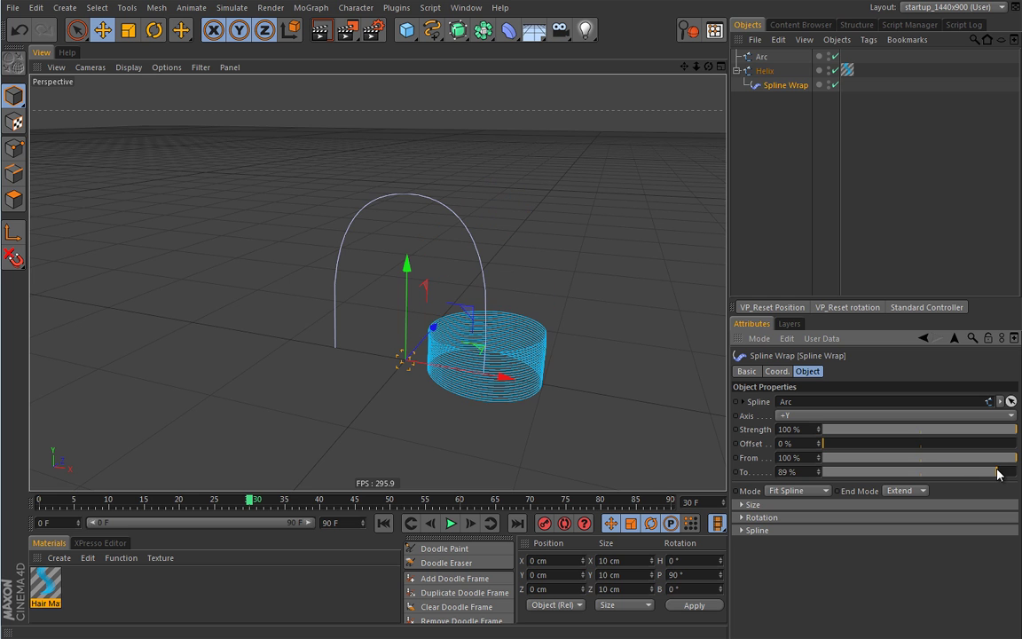
click(817, 469)
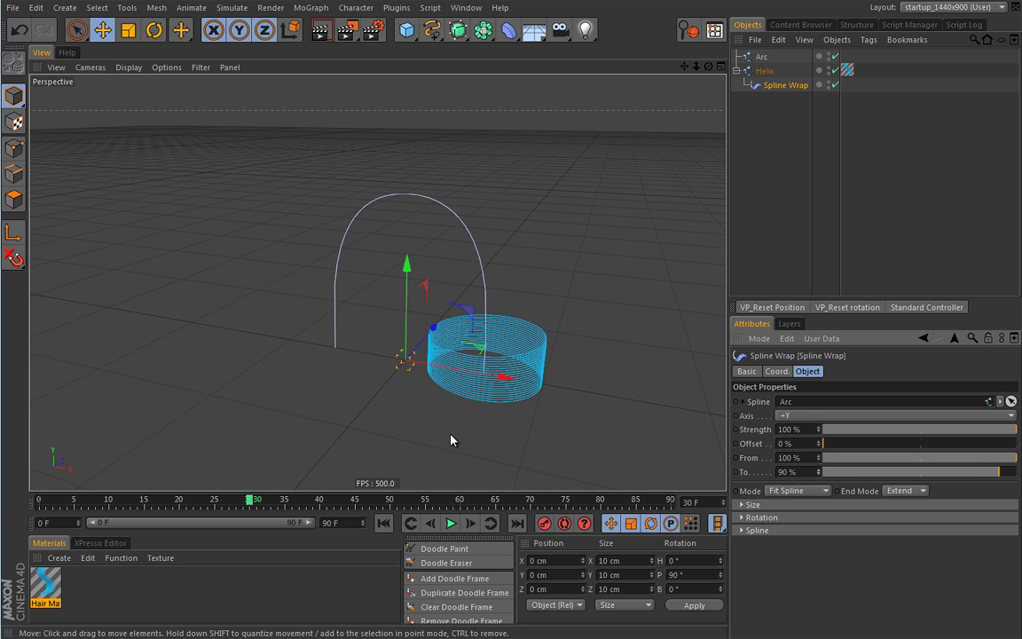
Step: At frame 0, set From to 10% and To to 0%, and keyframe From
click(165, 502)
drag(165, 503, 40, 502)
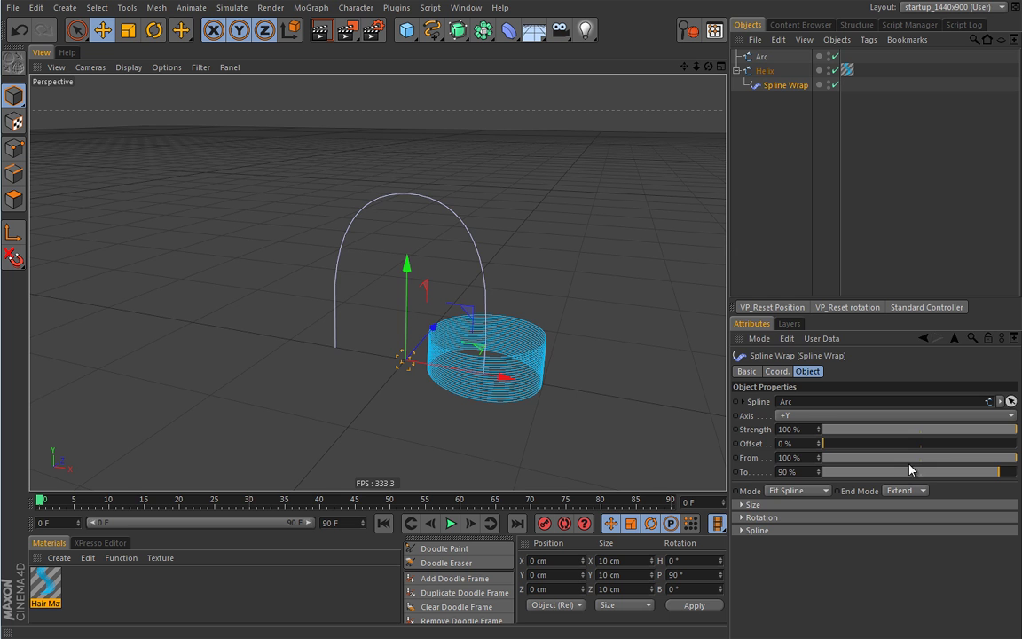
drag(822, 457, 775, 458)
drag(928, 473, 823, 472)
click(788, 457)
text(10)
key(Return)
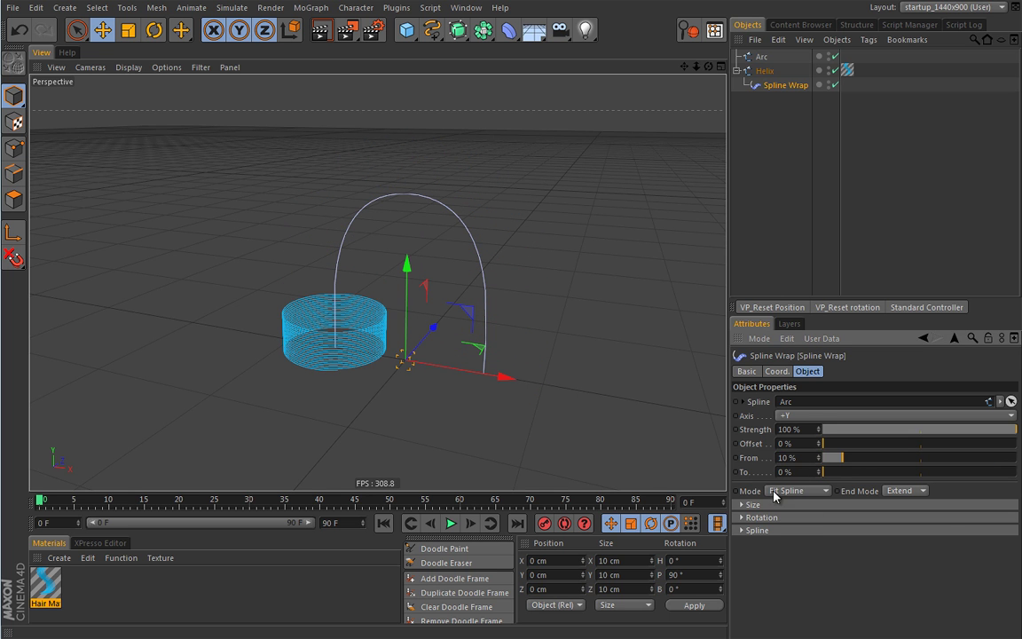
ctrl+click(736, 458)
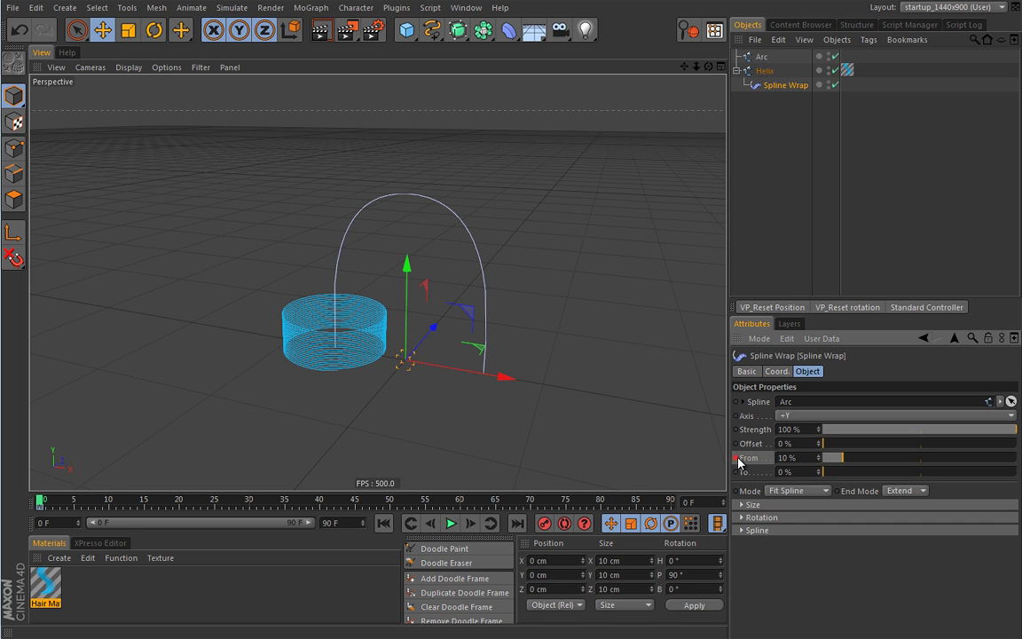
Step: Keyframe From at 100% on frame 30, then key To at frames 30 and 0
drag(39, 502, 252, 516)
drag(841, 458, 1011, 463)
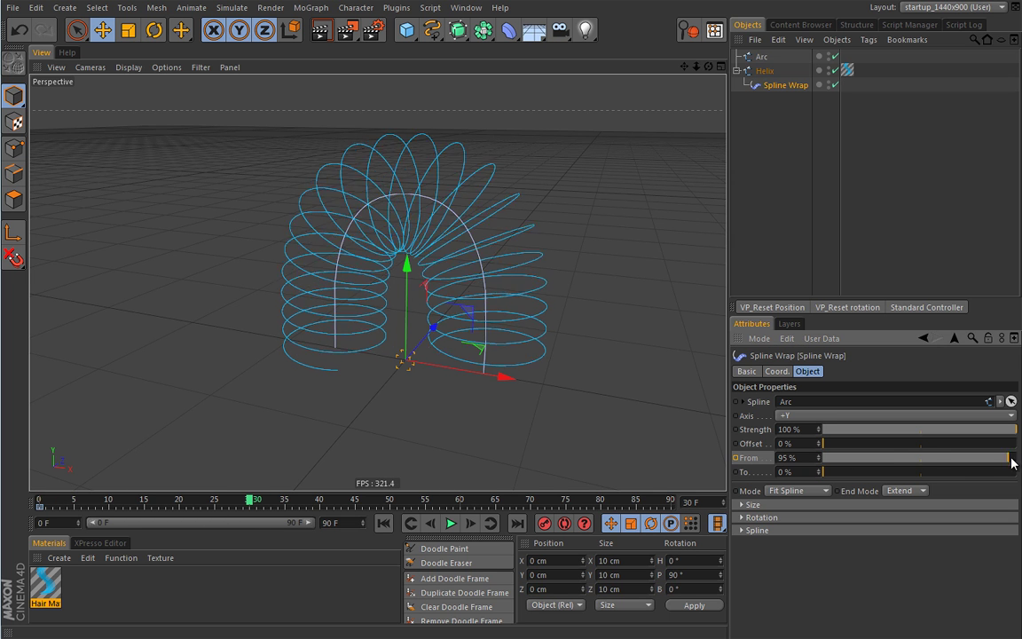
click(735, 459)
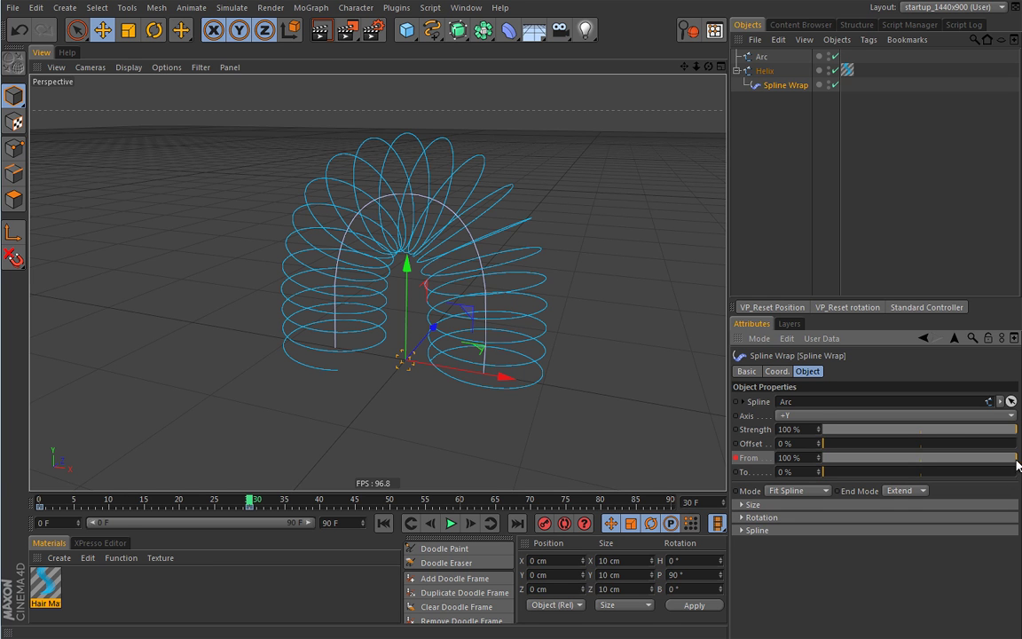
click(735, 472)
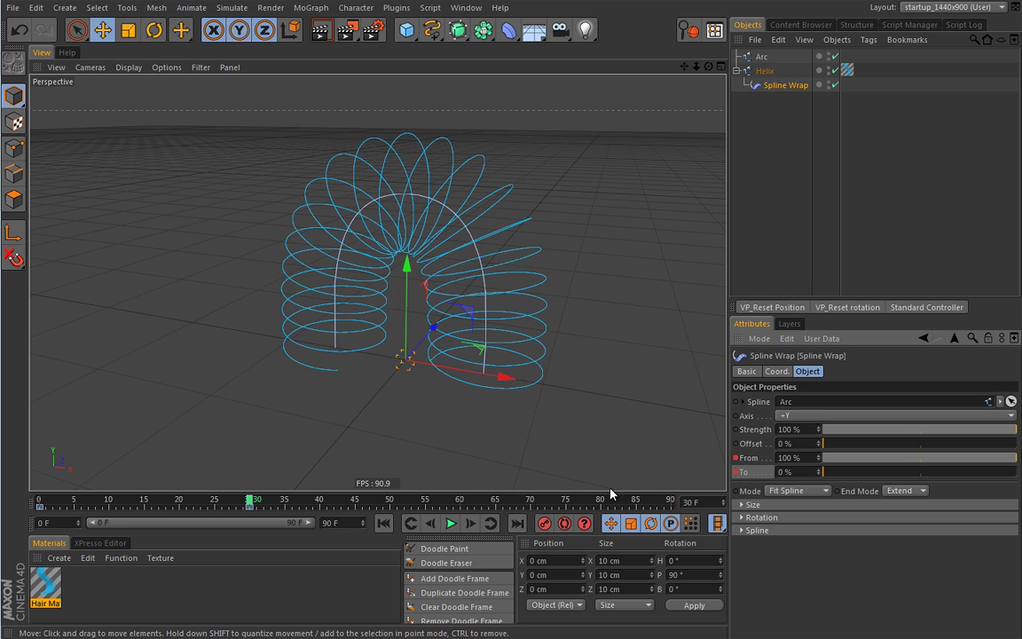
drag(252, 503, 40, 503)
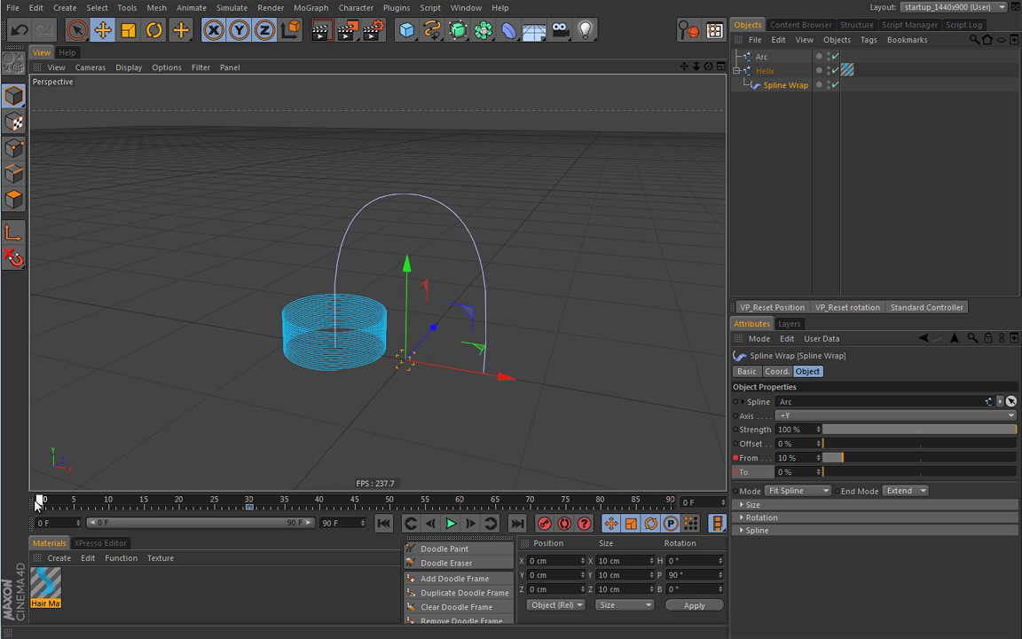
click(736, 472)
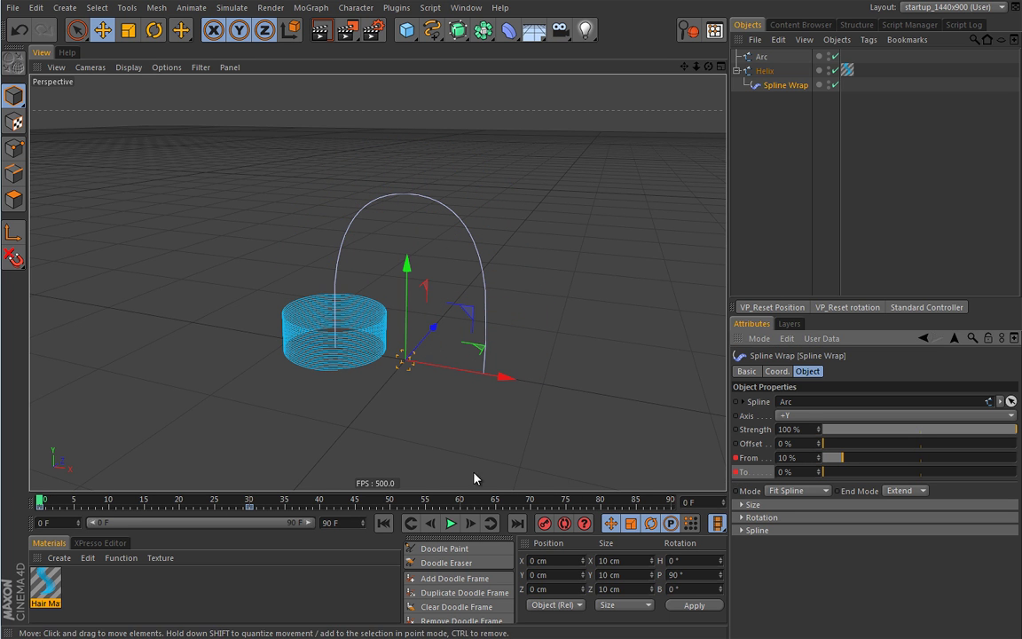
Step: Preview playback, then set To to 90% further along the timeline
click(451, 524)
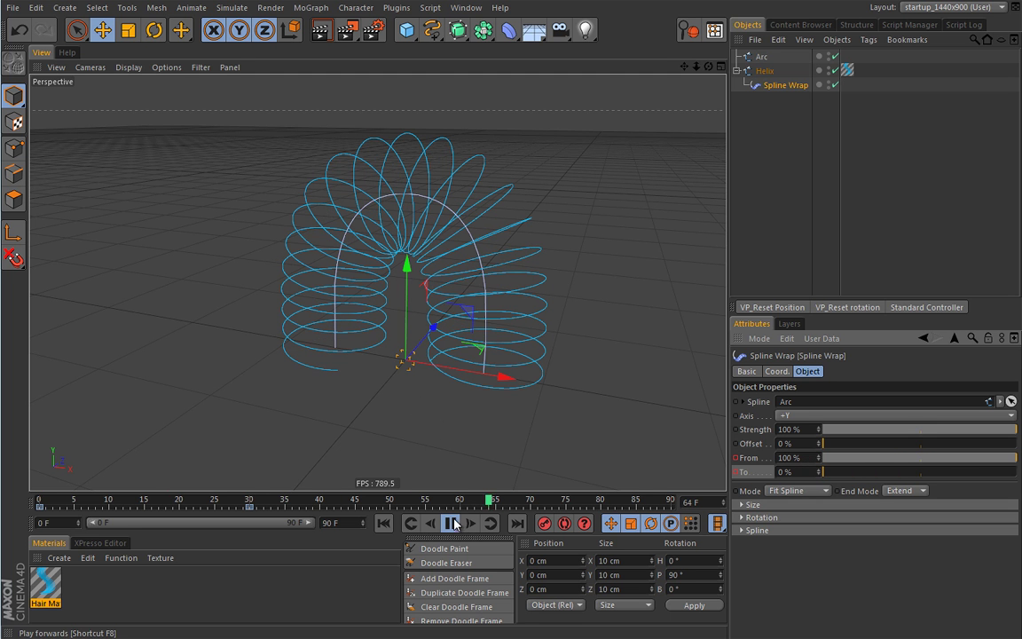
click(383, 523)
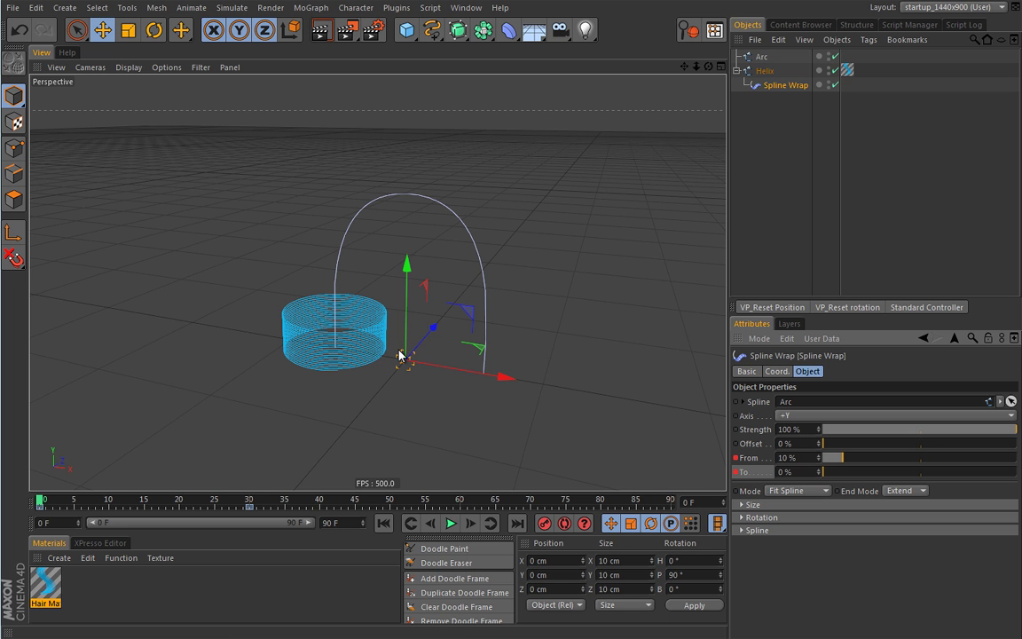
drag(41, 503, 248, 508)
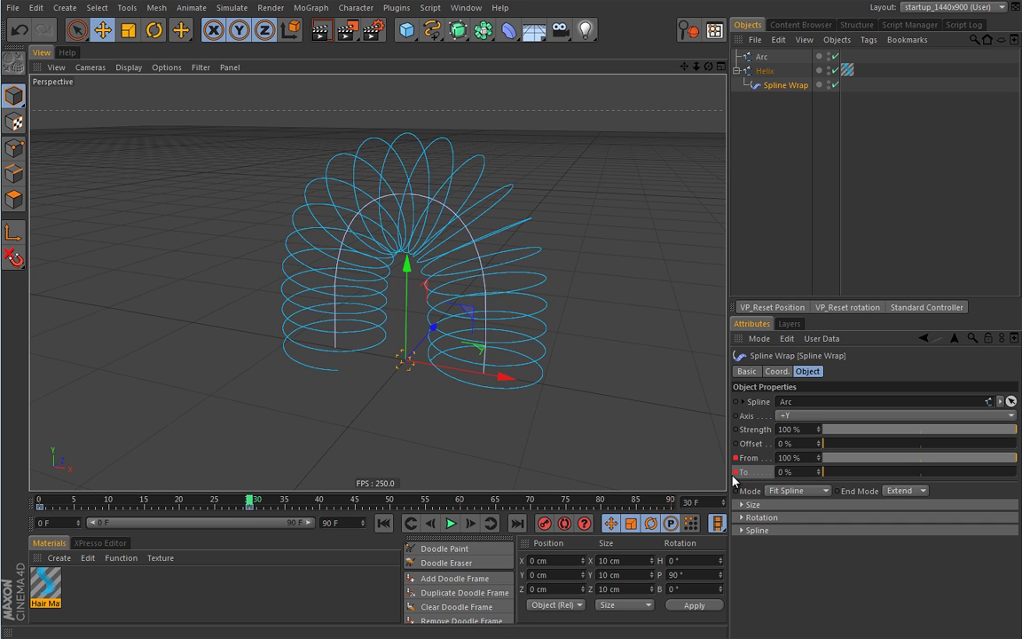
drag(251, 503, 460, 505)
drag(823, 473, 1018, 479)
click(818, 475)
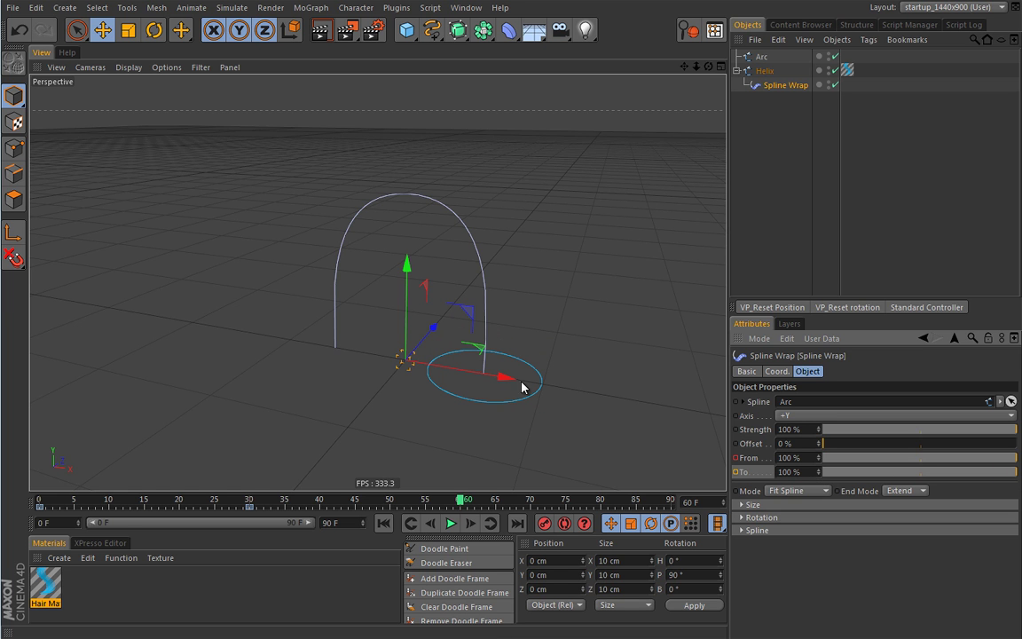
key(ctrl+z)
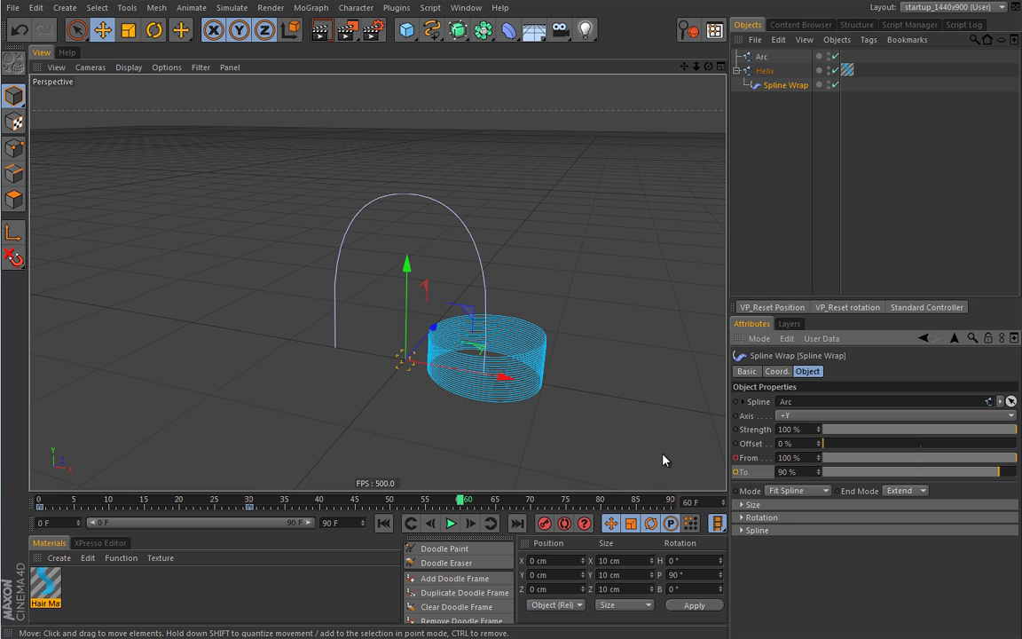
Step: Replay the animation from the start, return to frame 0, and orbit the view
click(383, 523)
click(452, 524)
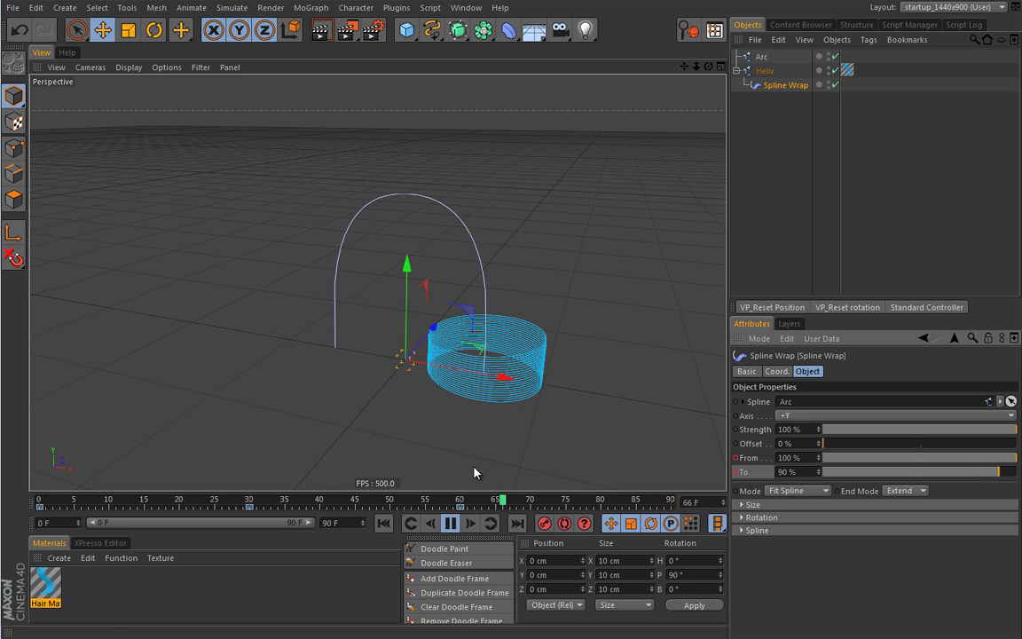
click(409, 525)
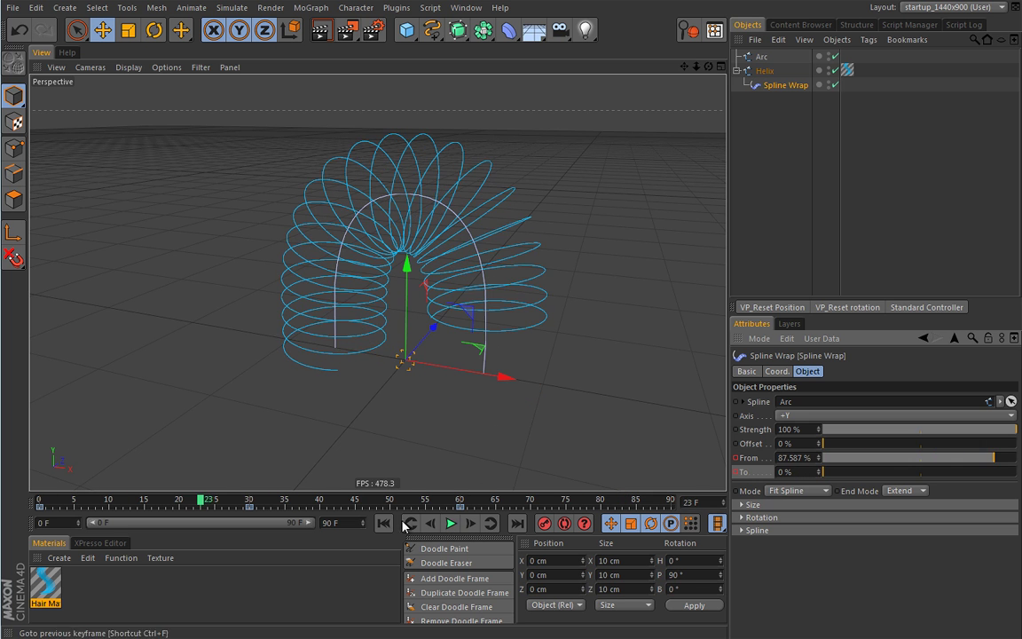
click(383, 523)
alt+drag(344, 398, 358, 378)
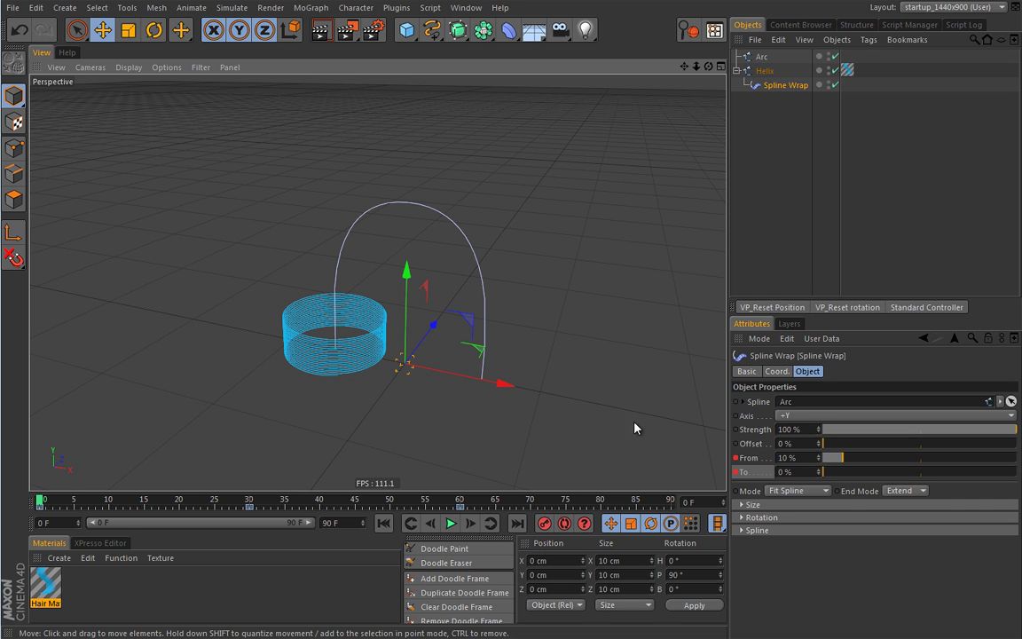
Step: Show the From parameter's animation track in a Timeline window
right_click(752, 460)
mouse_move(765, 470)
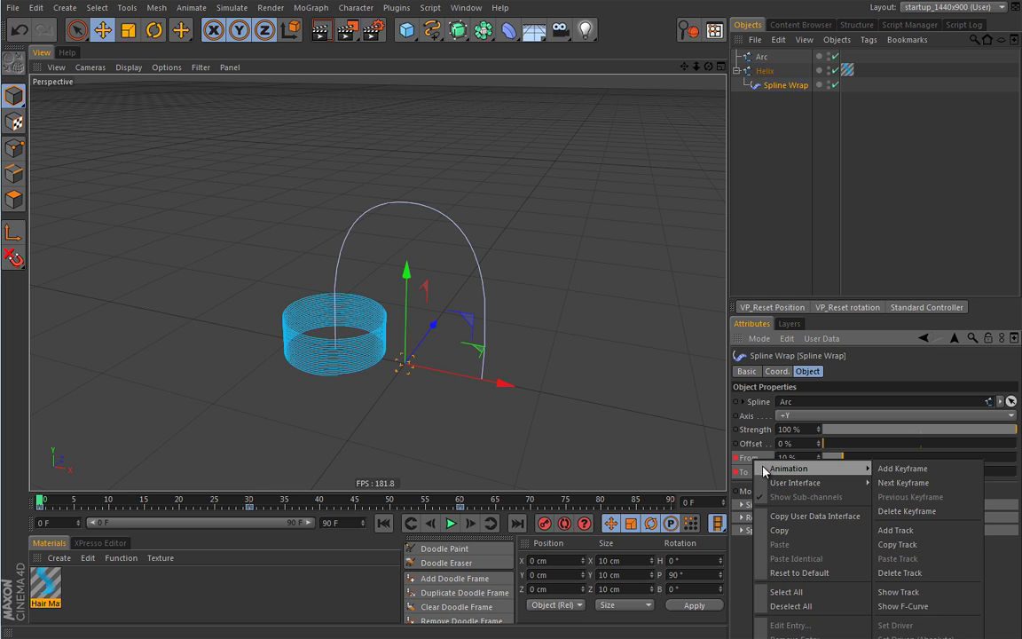
click(897, 591)
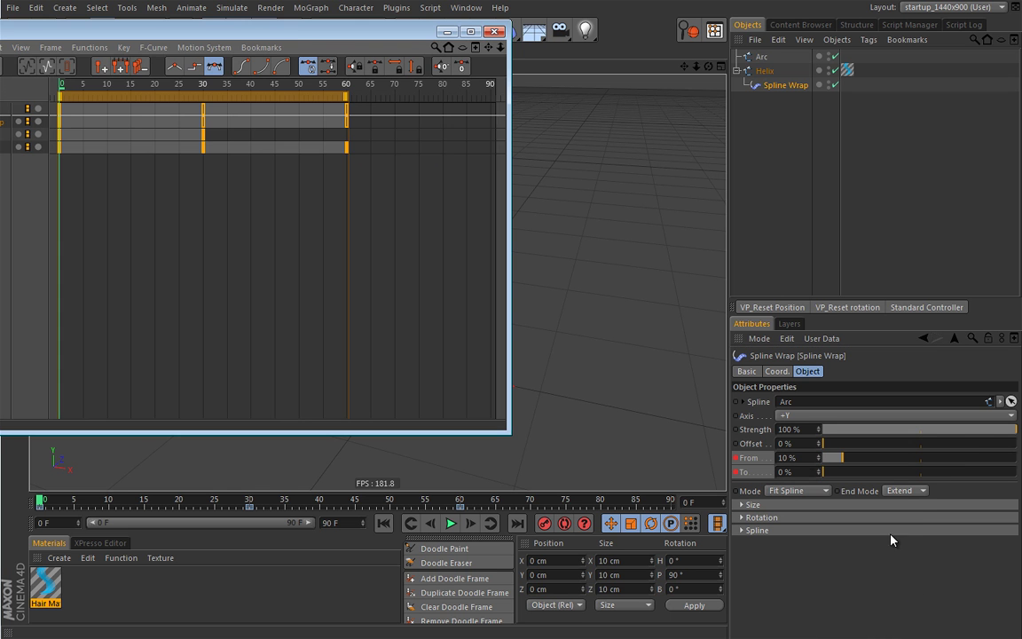
drag(265, 28, 486, 112)
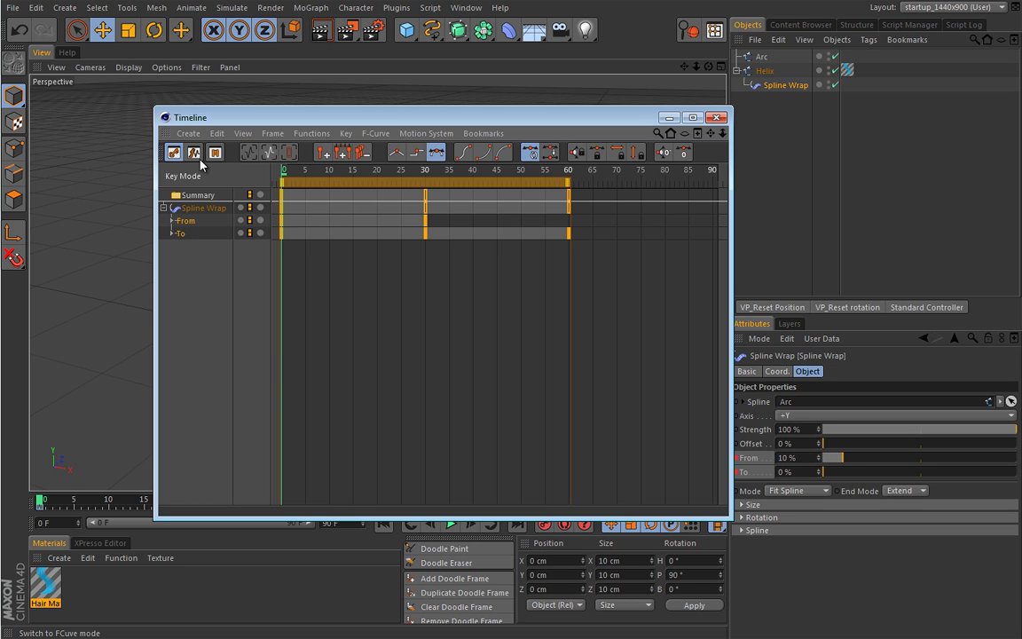
Step: Switch to F-Curve mode, display the From and To curves, and select all their keys
click(193, 152)
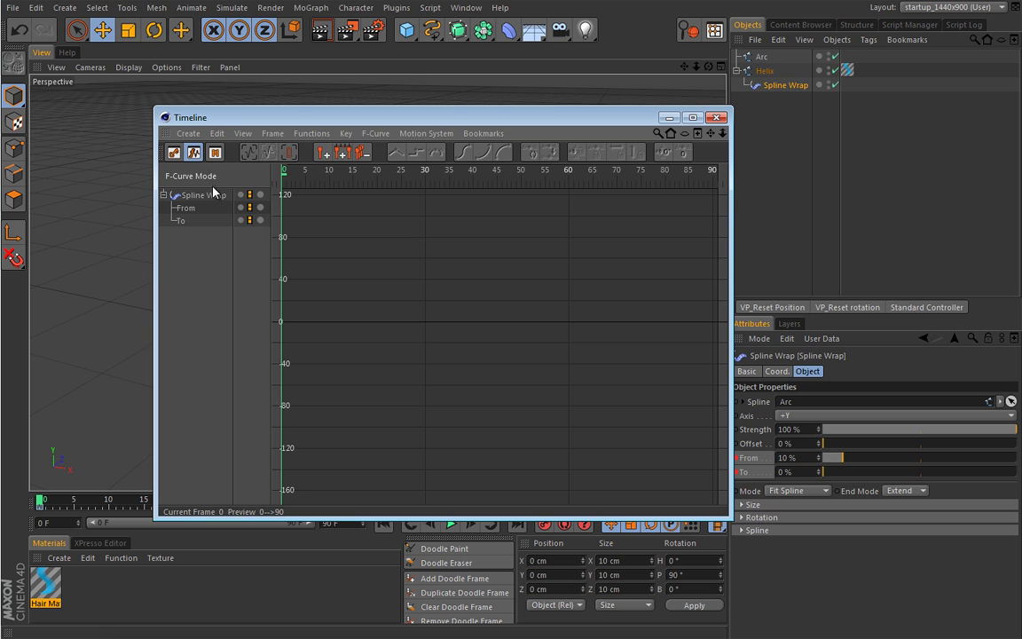
click(187, 209)
shift+click(183, 220)
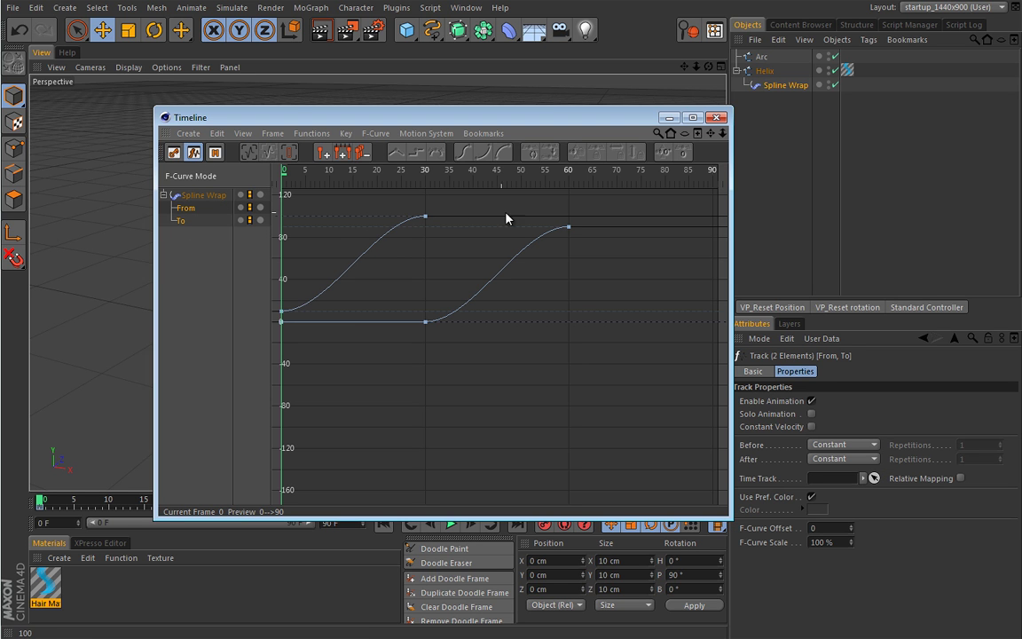
key(ctrl+a)
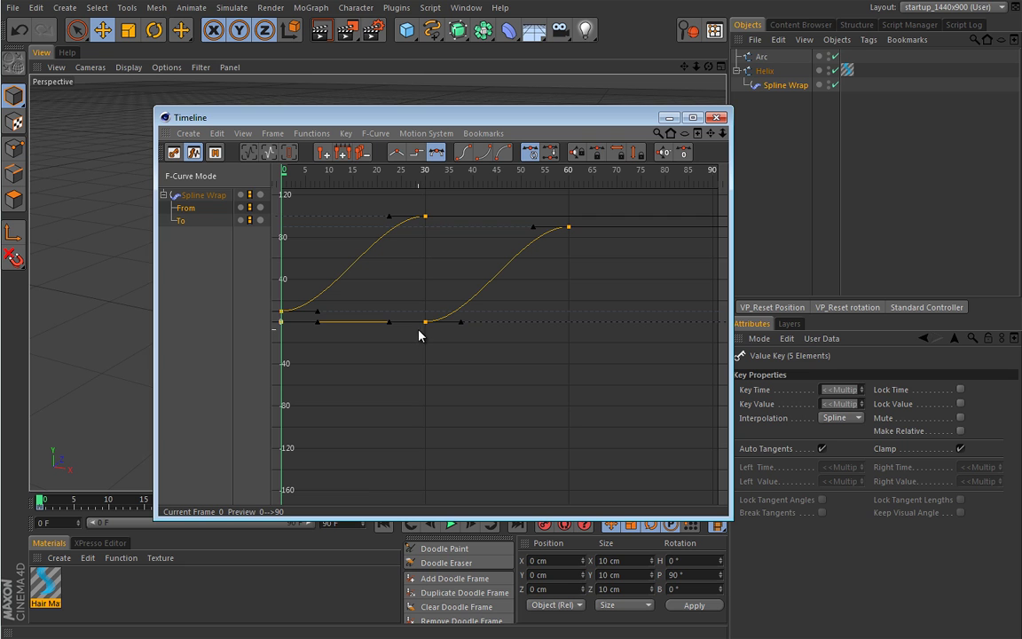
mouse_move(568, 228)
Step: Make the From and To keys Linear, close the Timeline, and select Arc, Helix and Spline Wrap
click(345, 134)
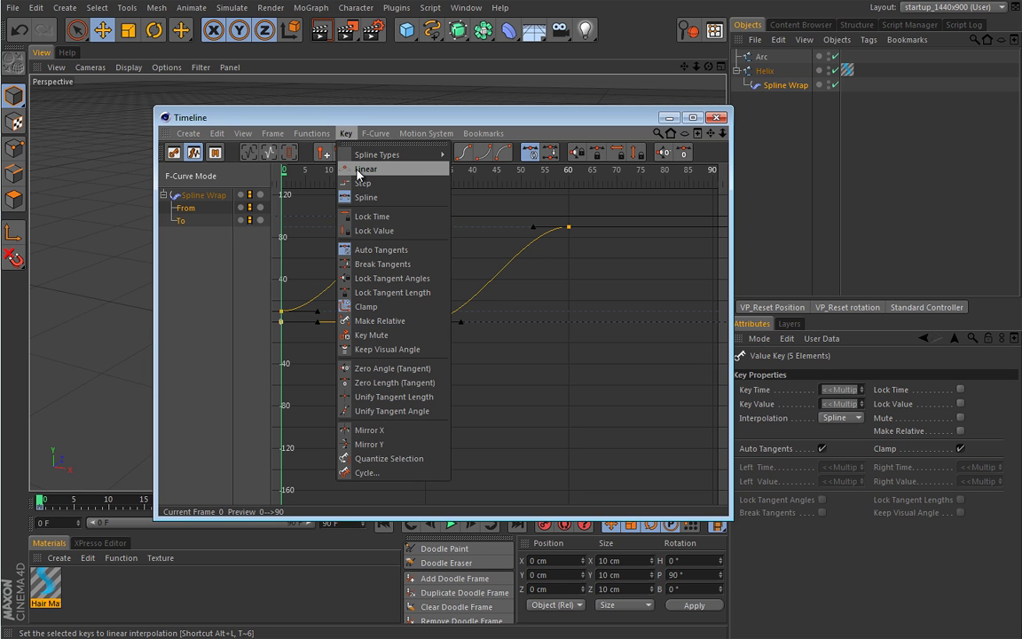
click(359, 169)
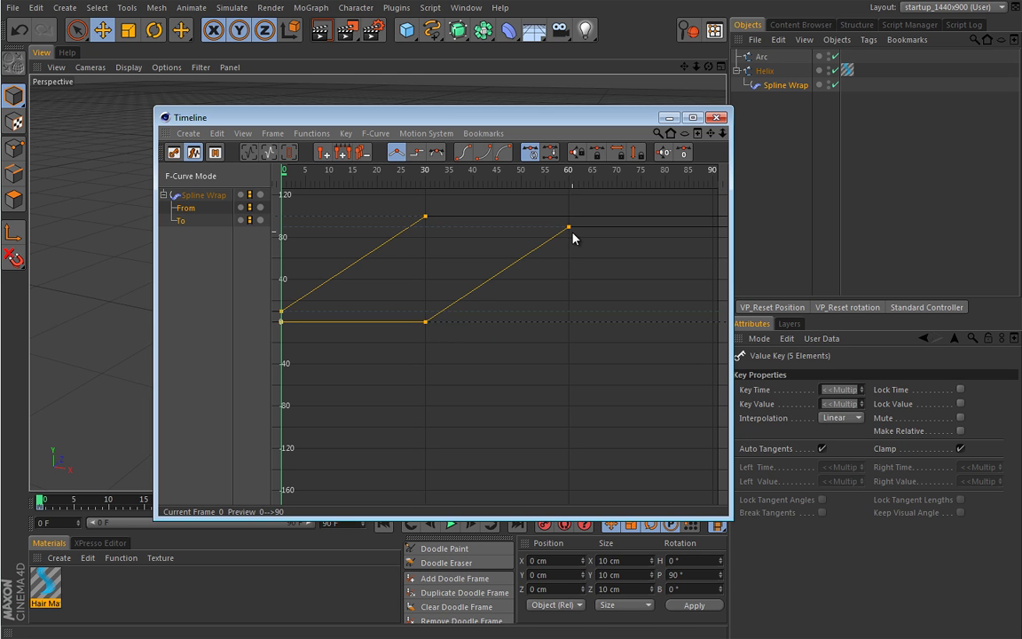
click(718, 118)
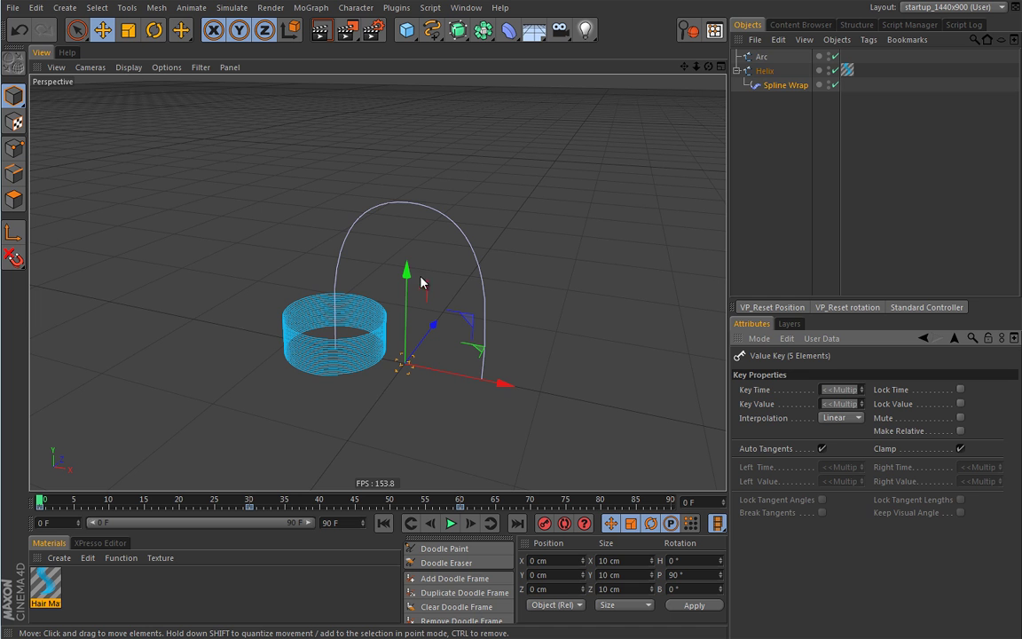
alt+right_drag(448, 285, 334, 251)
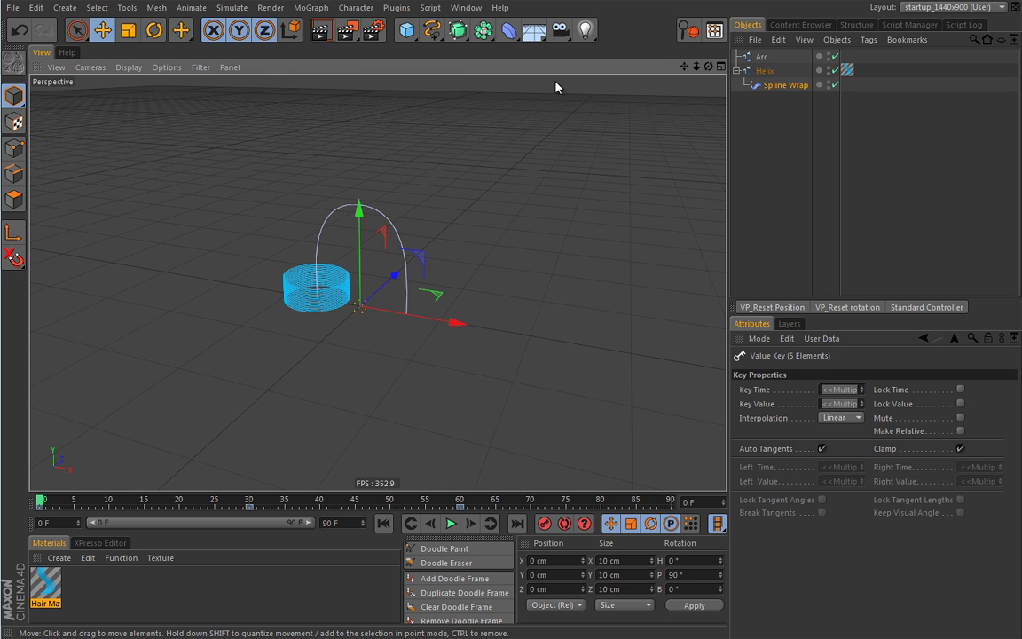
drag(809, 104, 739, 55)
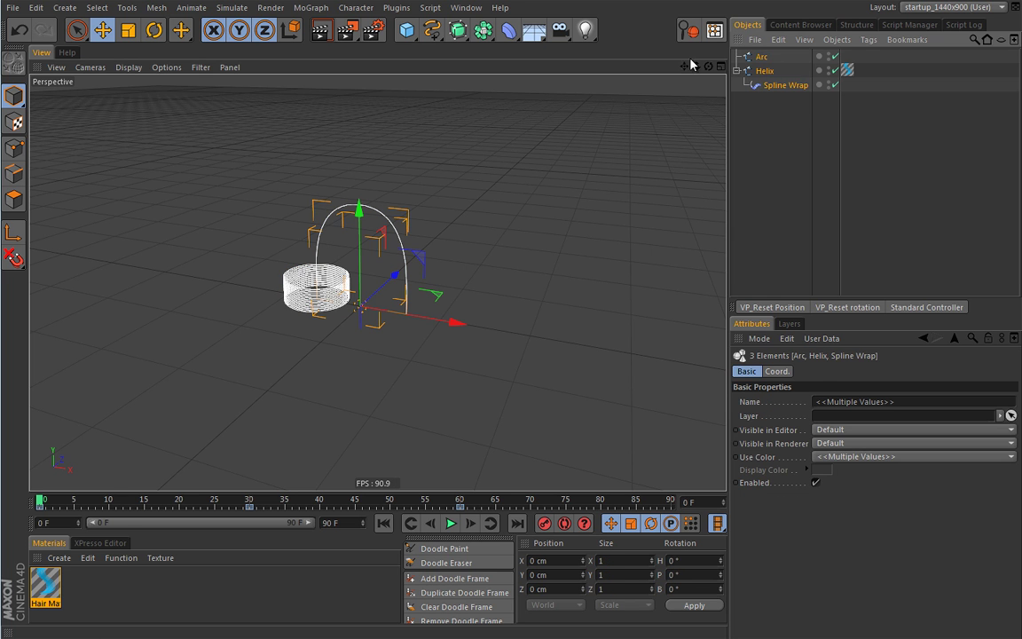
Step: Group Arc, Helix and Spline Wrap into a Null and place it in a Cloner
key(alt+g)
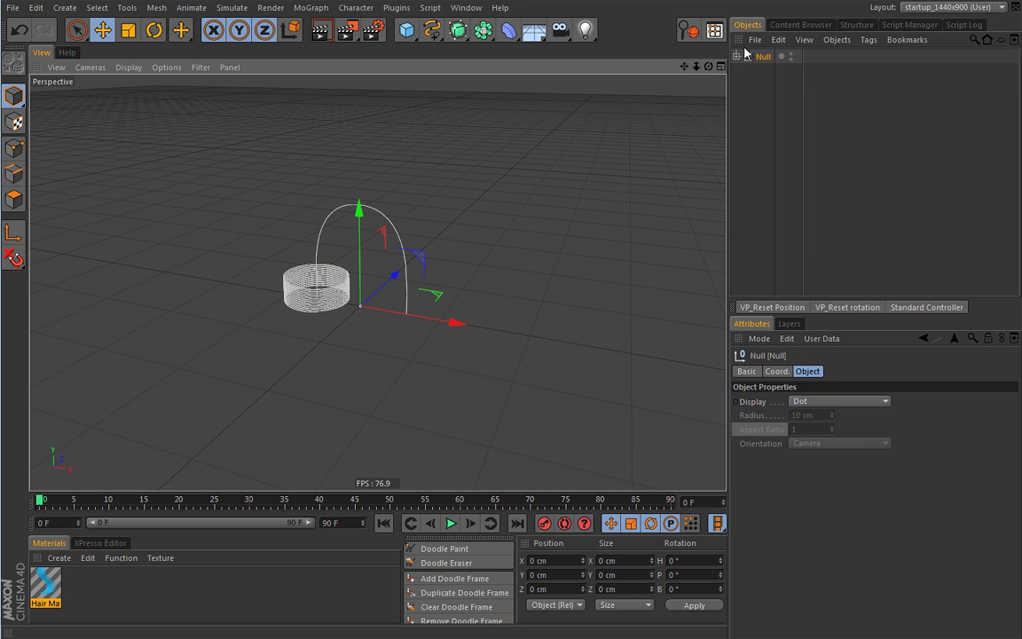
click(312, 9)
alt+click(298, 105)
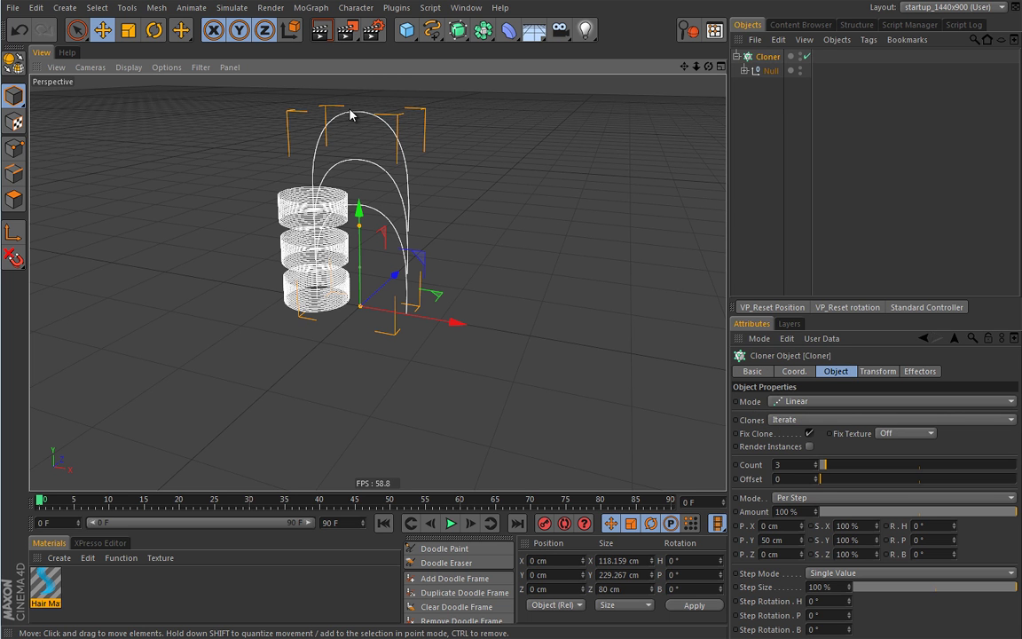
Step: Give the Cloner 10 clones with P.Y 0 and P.X 119 cm, then inspect the row
click(789, 540)
text(0)
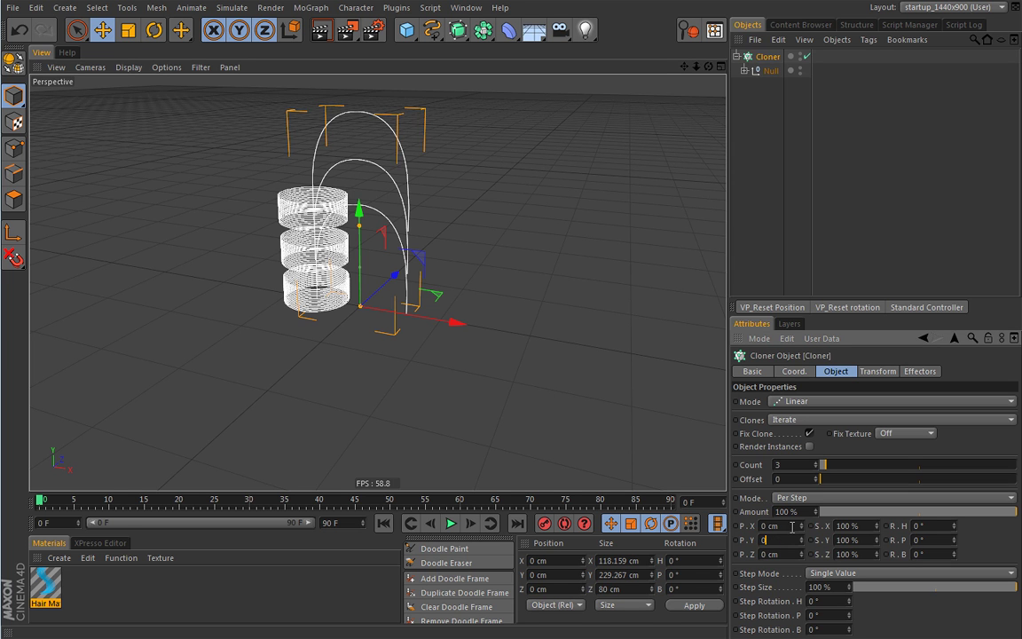
click(785, 464)
text(10)
key(Tab)
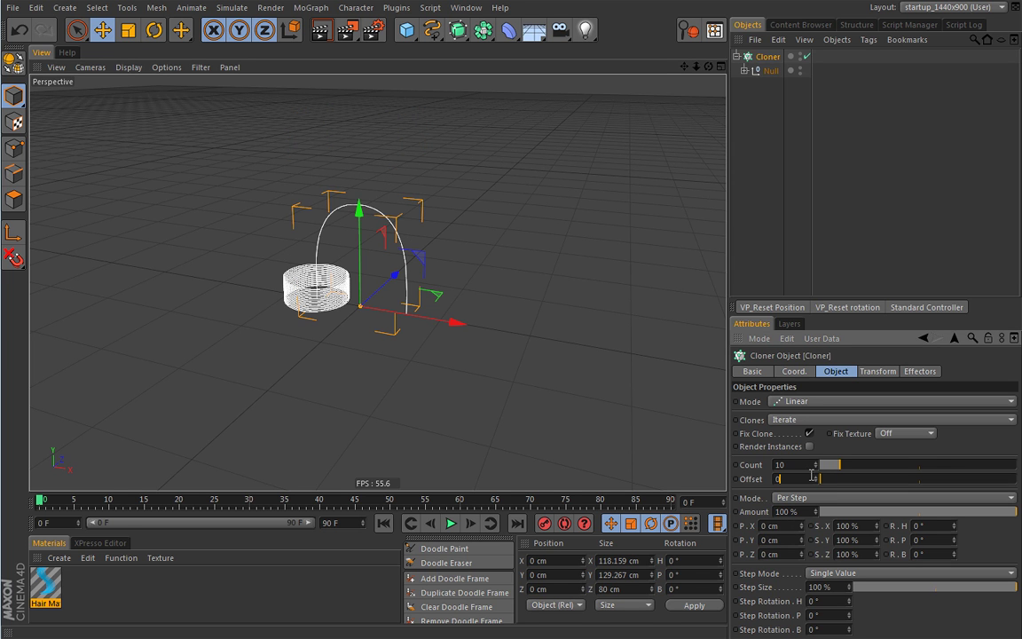
mouse_move(802, 525)
mouse_down()
mouse_move(778, 430)
mouse_move(334, 293)
mouse_move(591, 372)
mouse_move(803, 518)
mouse_move(723, 443)
mouse_move(725, 431)
mouse_move(809, 502)
mouse_move(722, 469)
mouse_move(804, 524)
mouse_up()
scroll(456, 349, up, 3)
scroll(456, 349, up, 3)
mouse_move(479, 297)
alt+mouse_down()
mouse_move(423, 342)
mouse_move(465, 312)
alt+mouse_up()
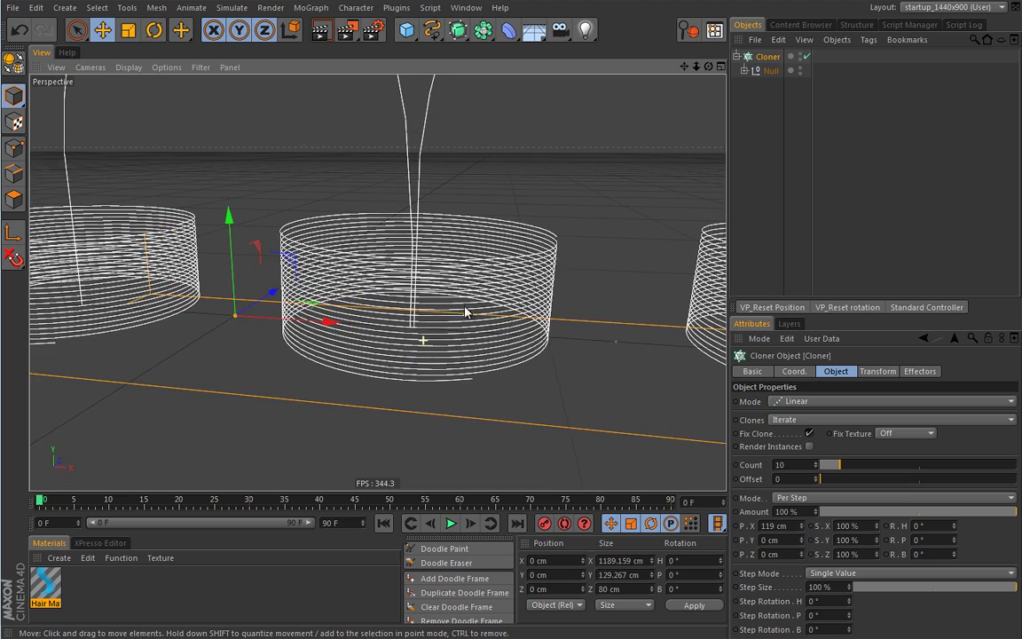
alt+drag(388, 257, 399, 358)
alt+right_drag(399, 357, 299, 298)
alt+drag(299, 299, 288, 333)
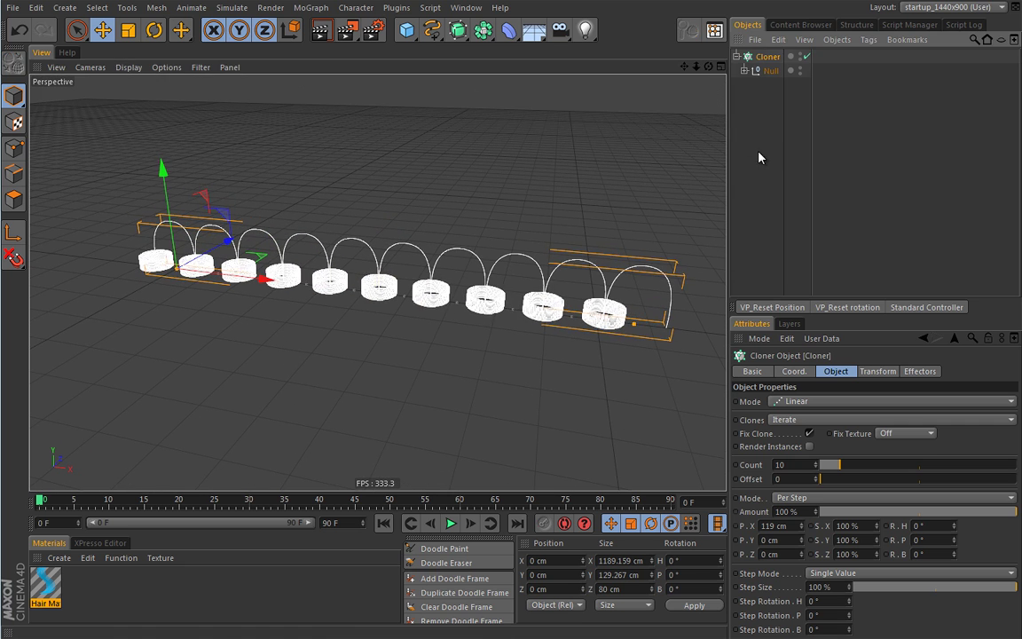
click(758, 151)
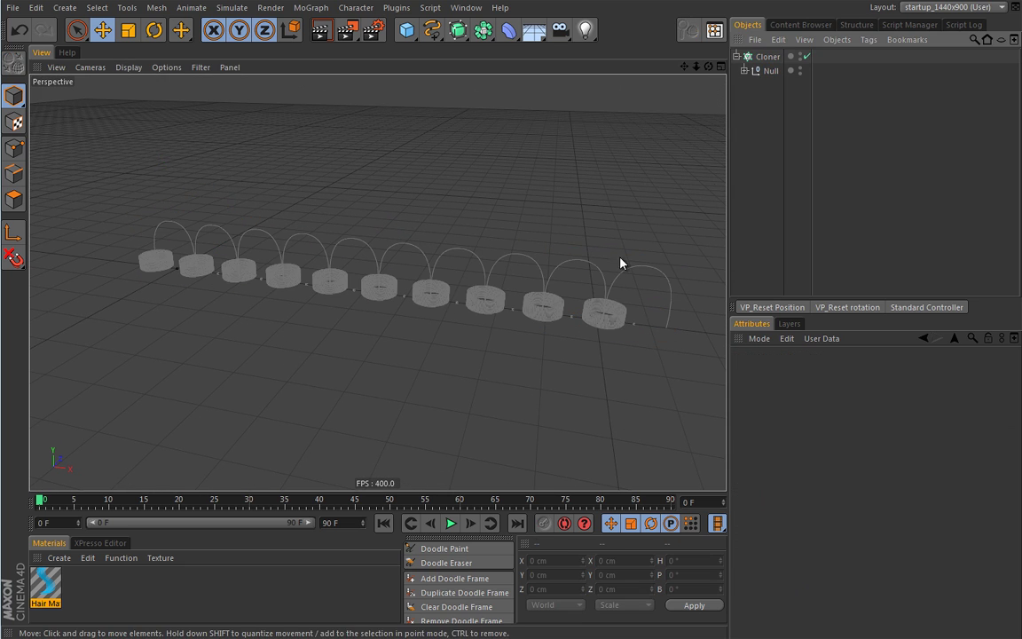
click(451, 524)
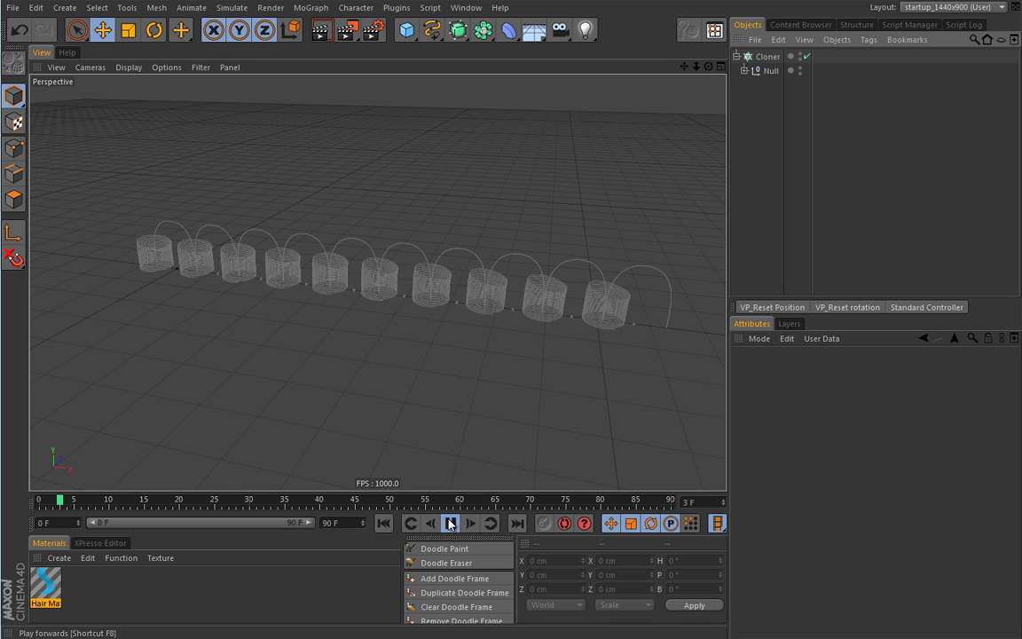
click(451, 524)
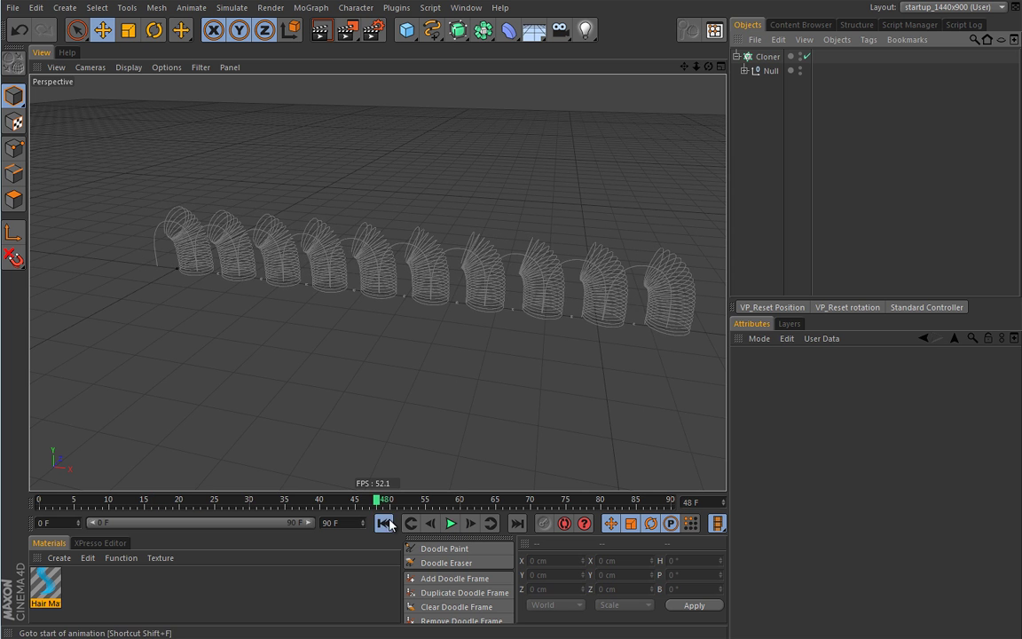
click(383, 523)
alt+middle_drag(422, 326, 396, 360)
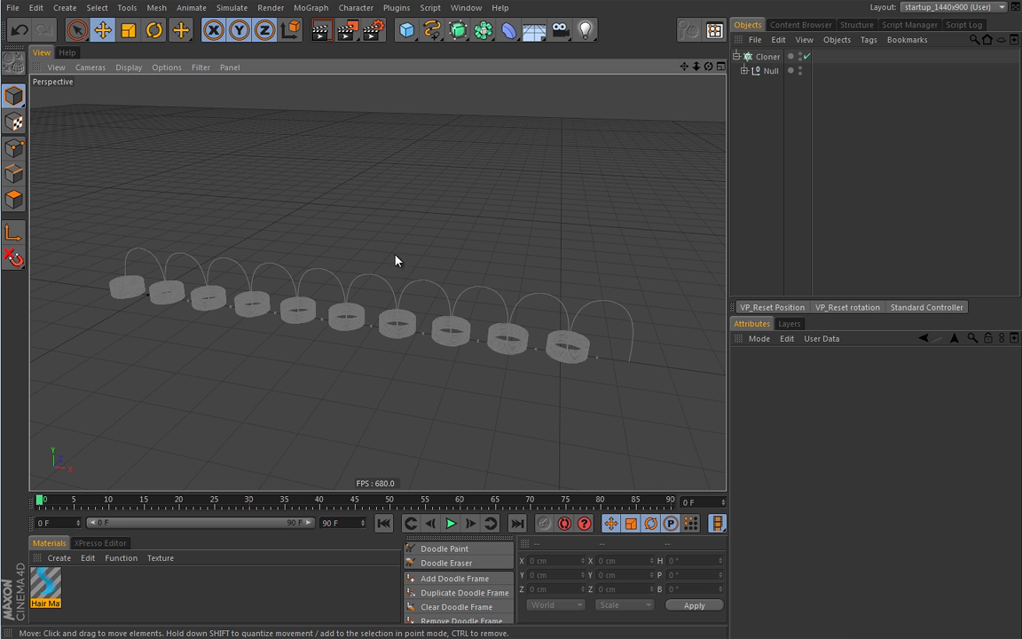
click(767, 56)
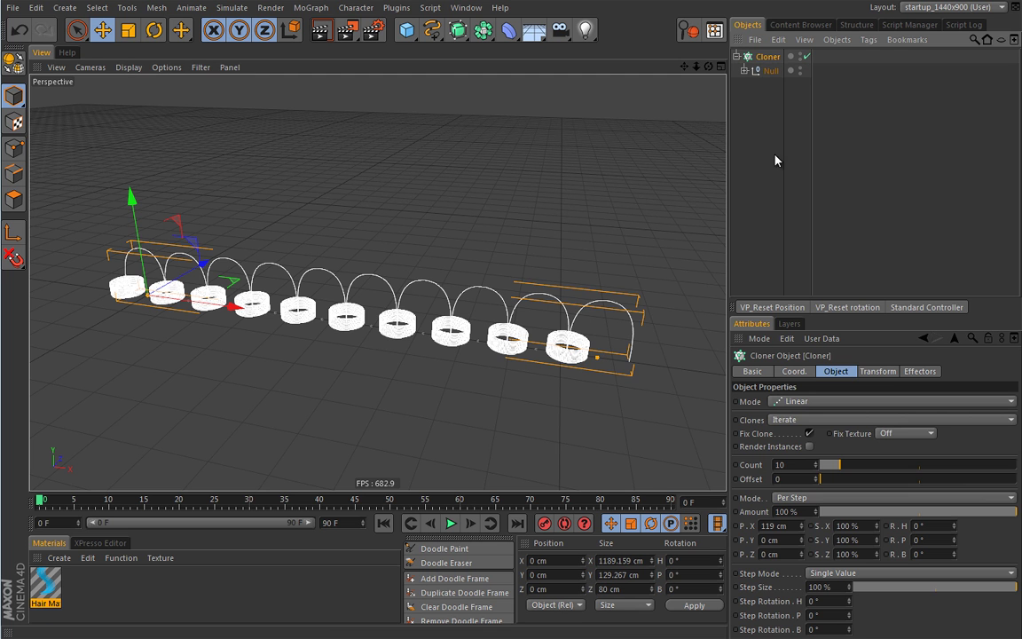
click(878, 371)
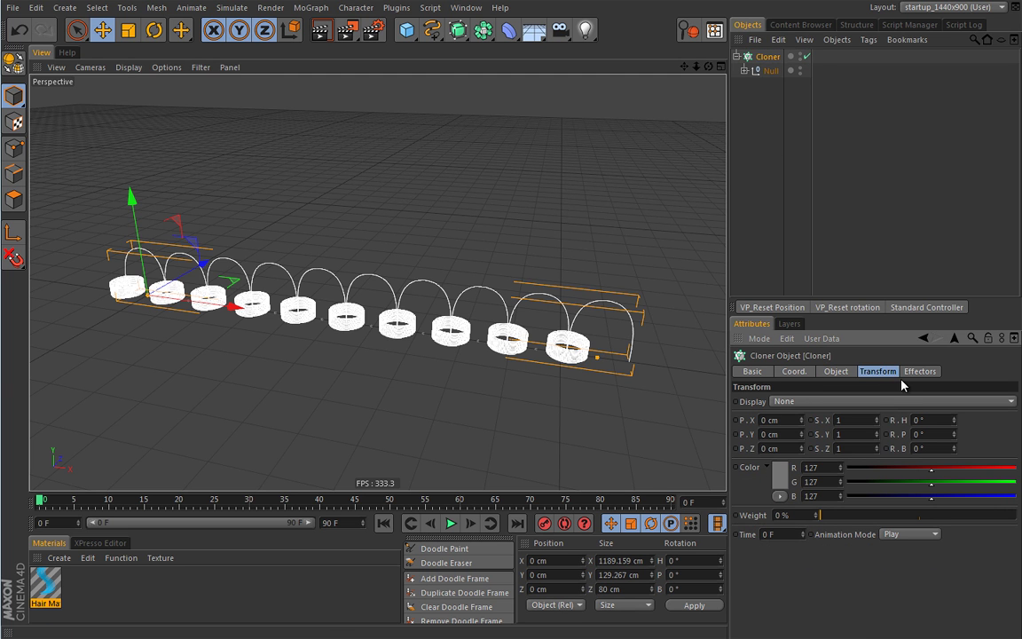
click(783, 475)
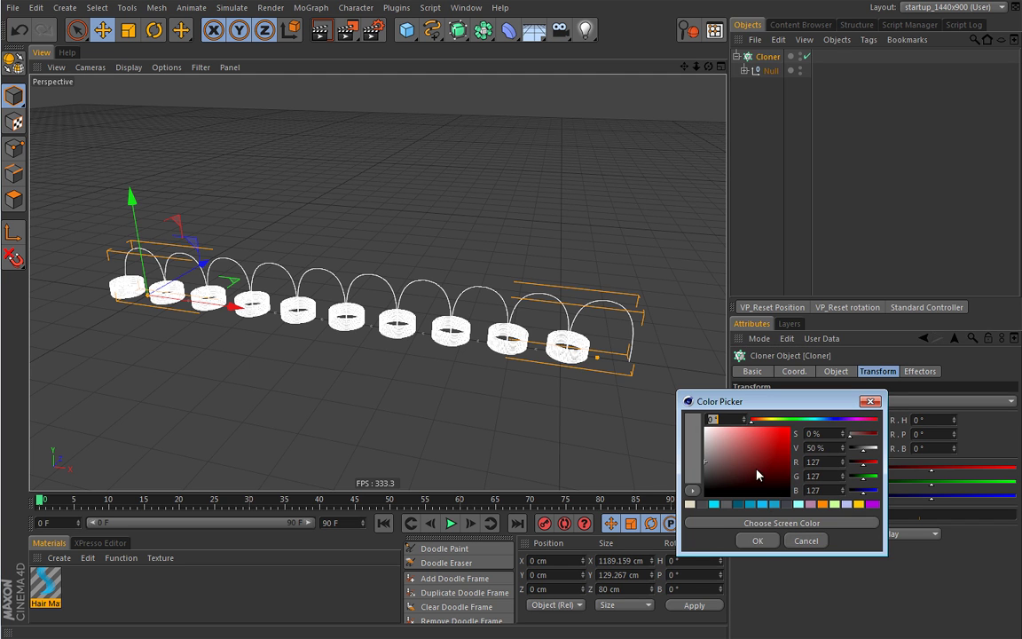
click(755, 503)
click(758, 540)
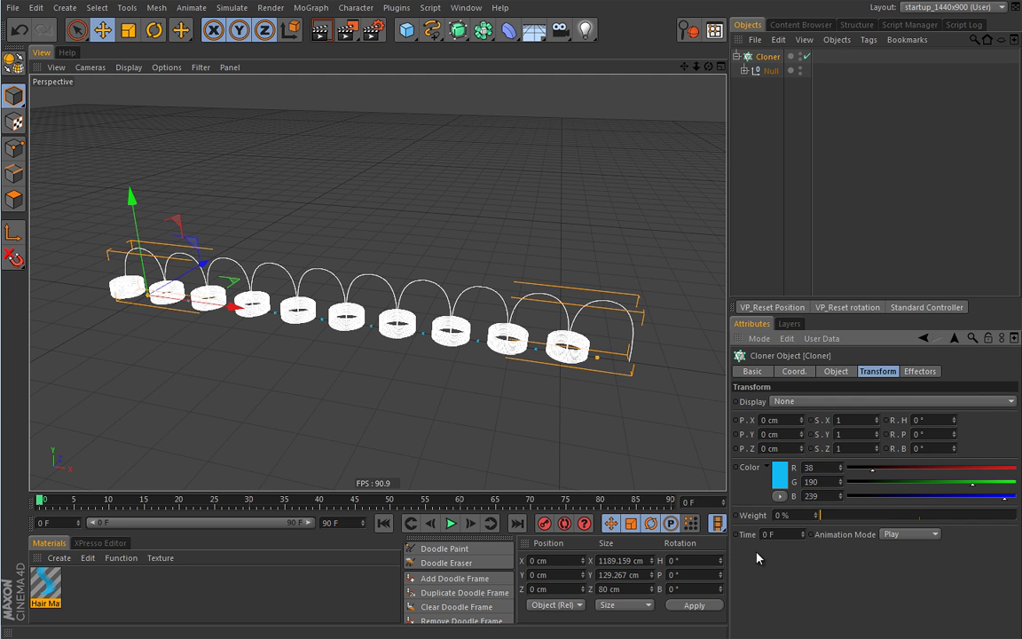
click(736, 163)
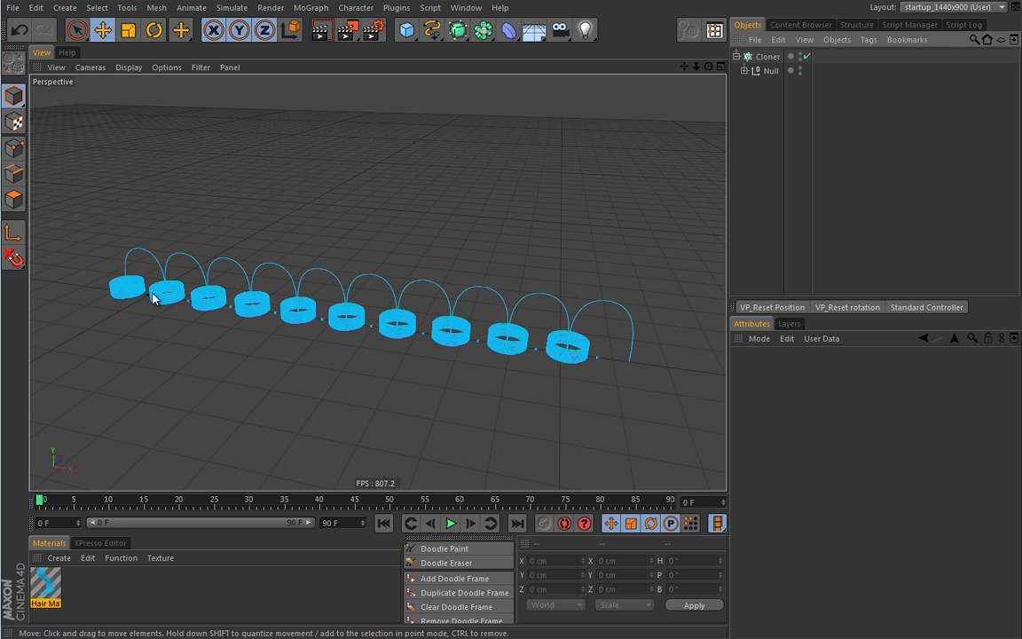
click(451, 523)
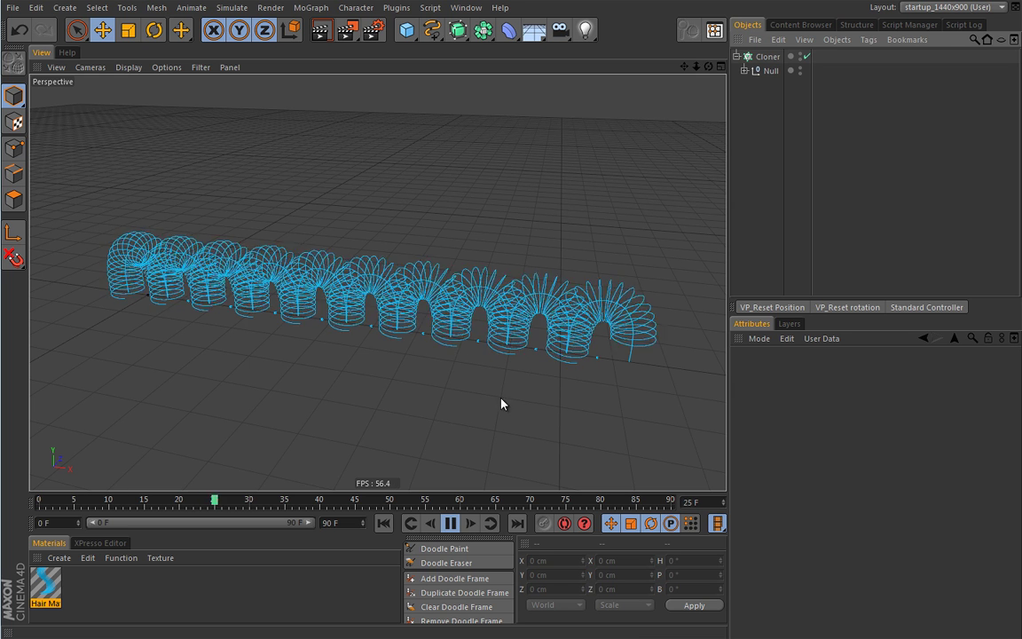
click(451, 522)
key(shift+f)
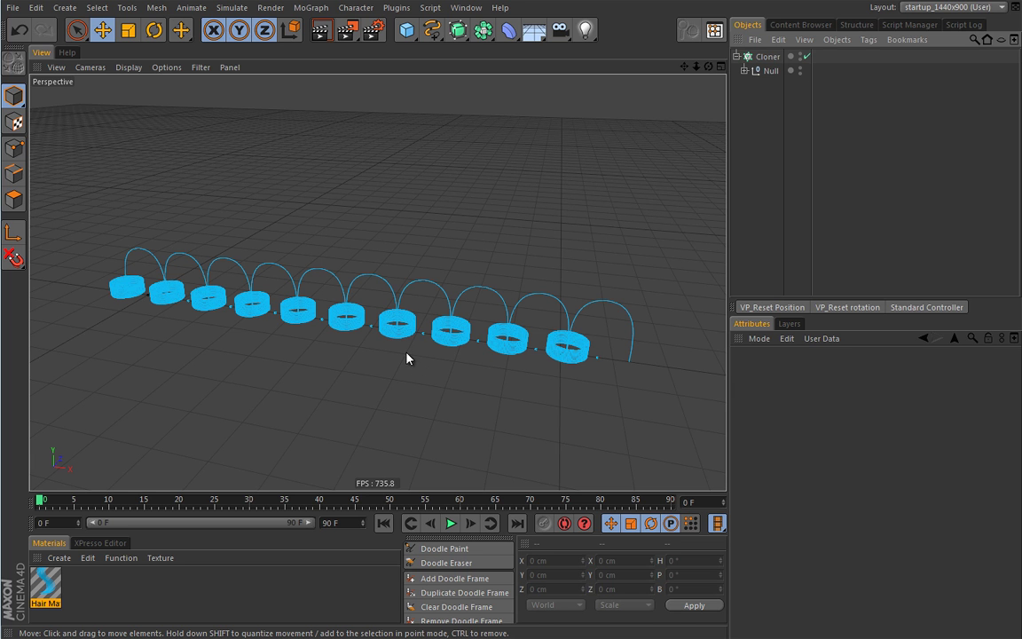
Step: Add a Step effector to the selected Cloner and uncheck its Scale parameter
click(248, 296)
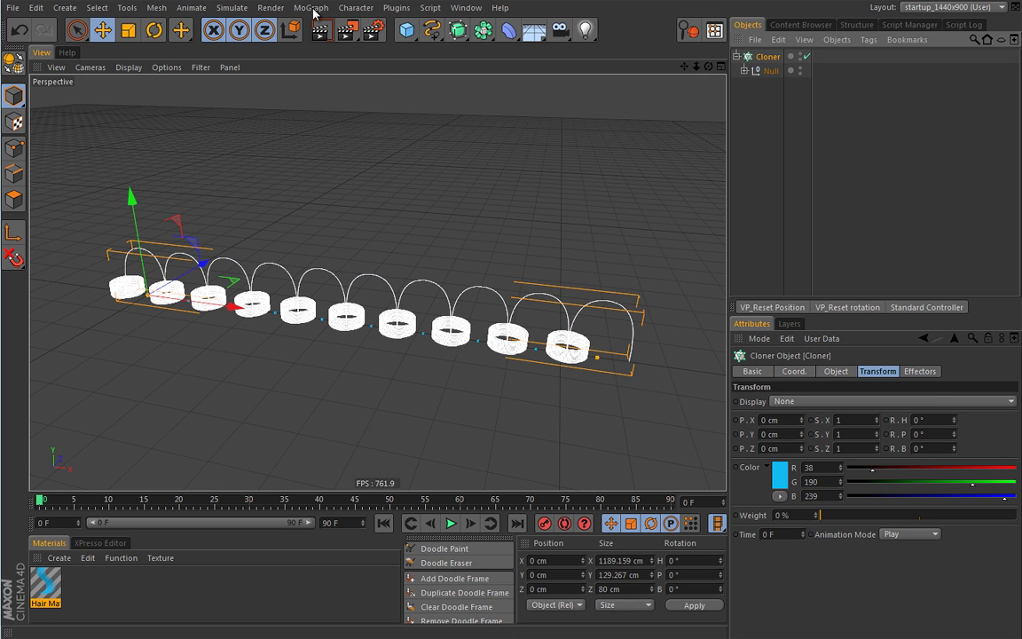
click(311, 8)
mouse_move(321, 28)
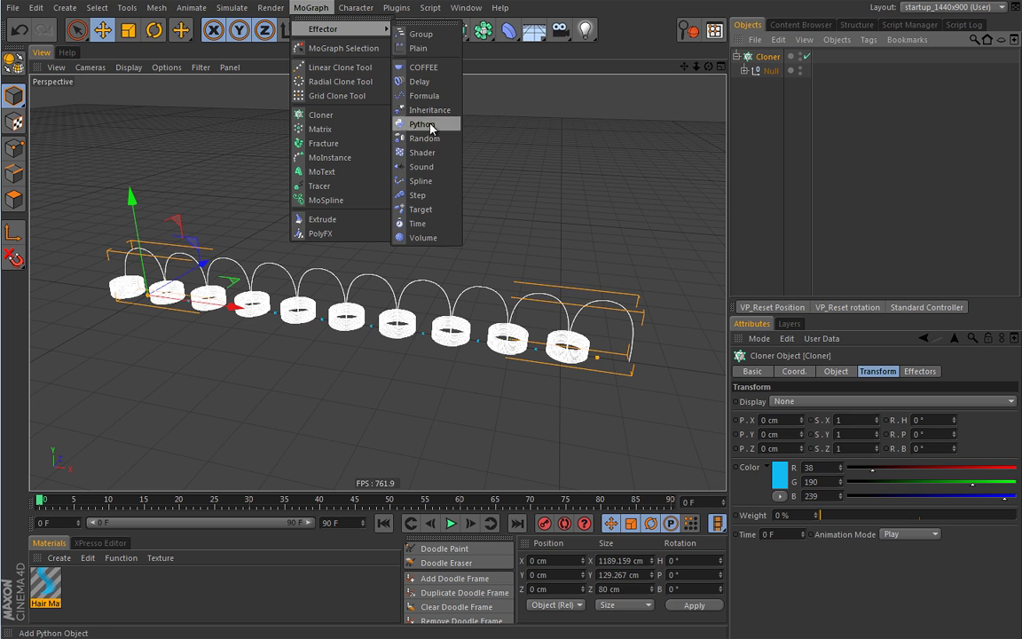
click(415, 194)
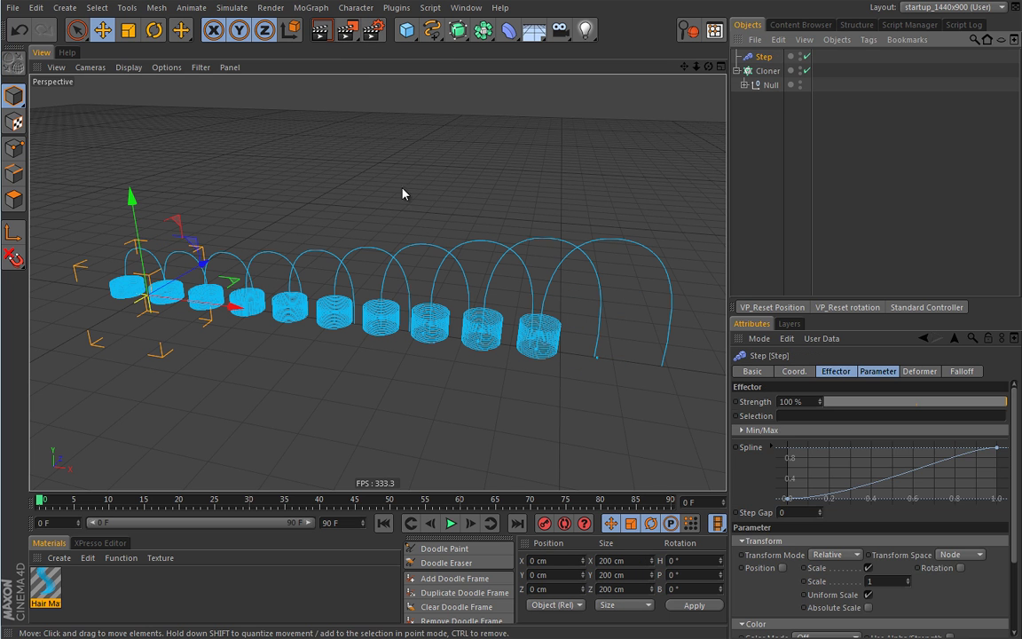
click(875, 372)
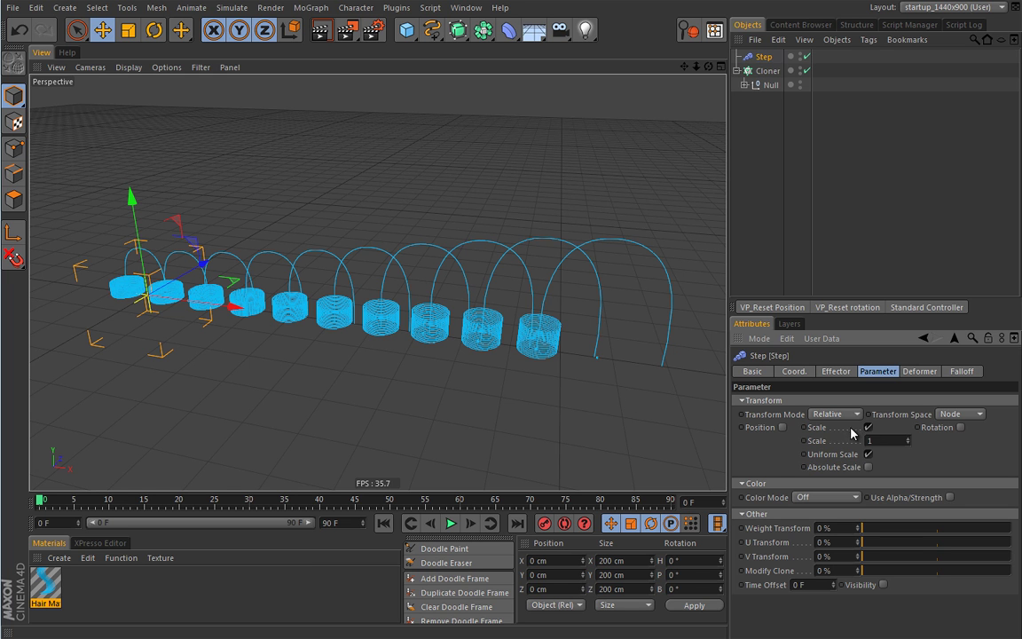
click(867, 427)
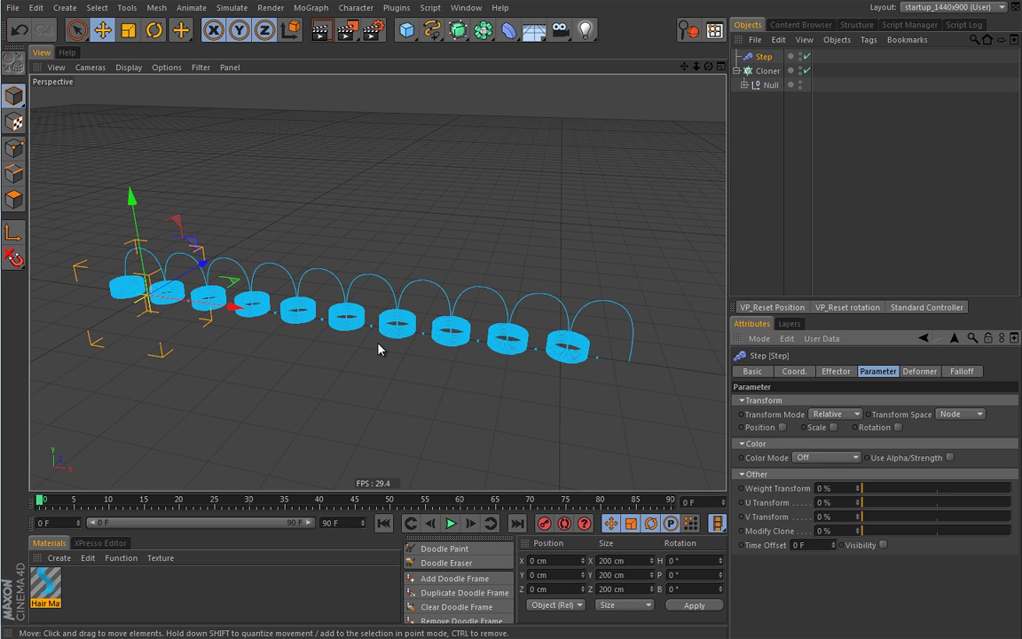
Step: Set the Step effector's Time Offset to 100 F and preview the playback from frame 0
click(743, 85)
click(799, 128)
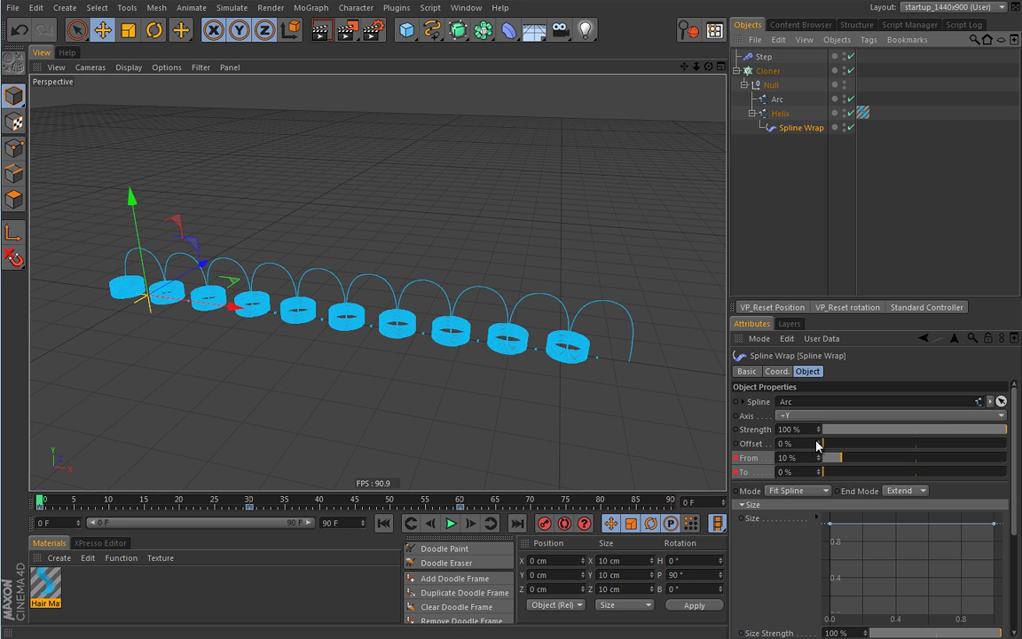
click(761, 58)
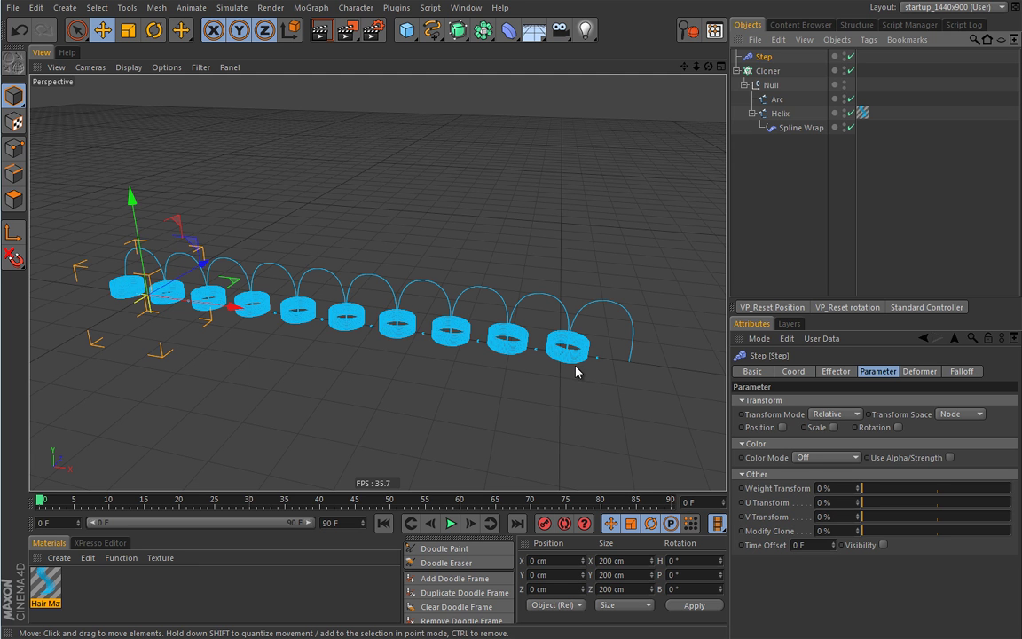
click(814, 545)
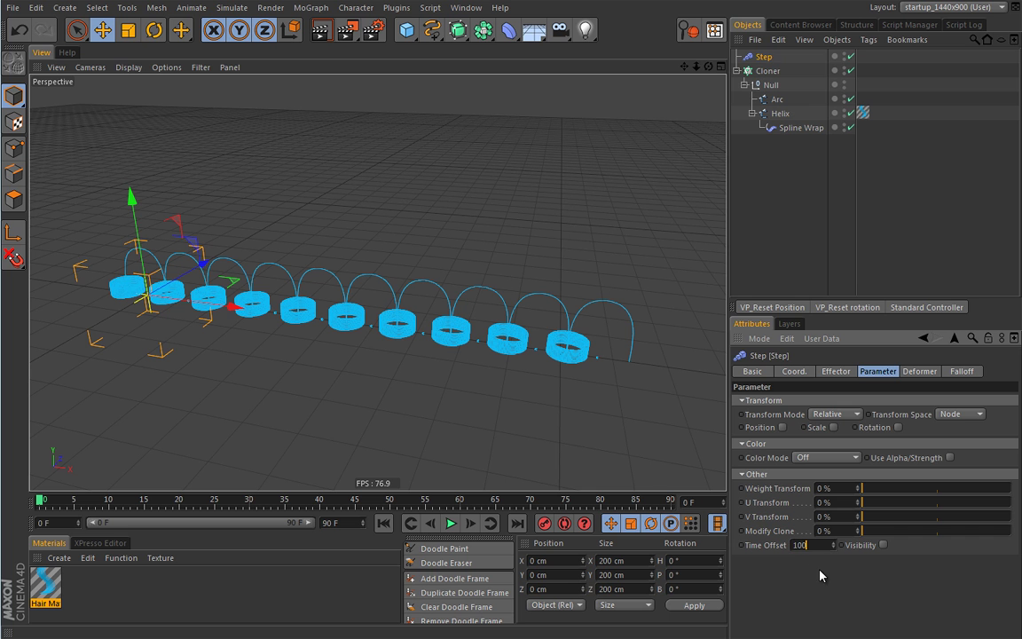
key(F8)
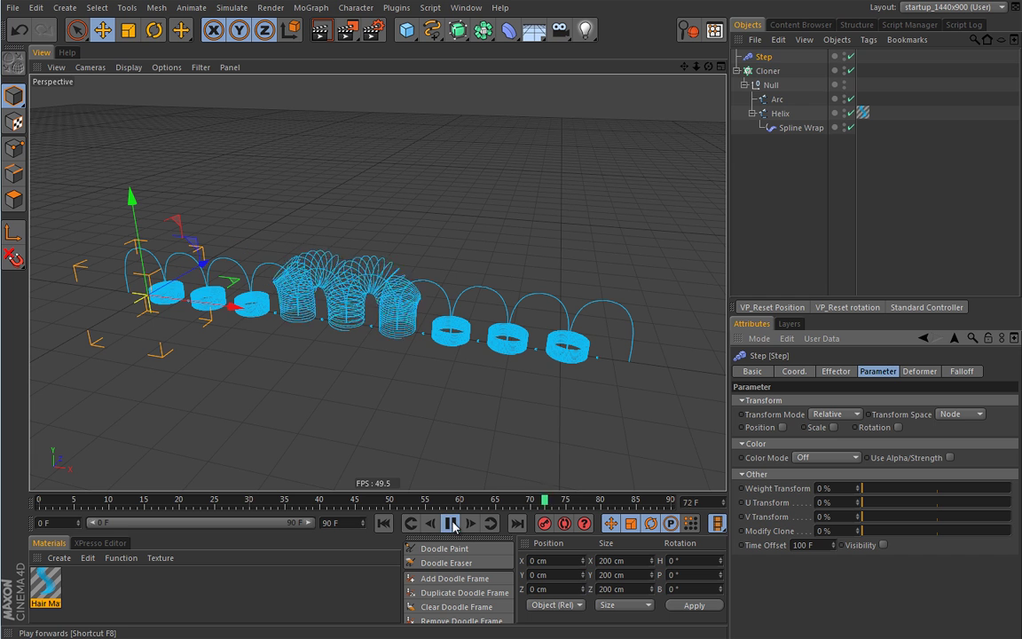
click(401, 523)
click(404, 522)
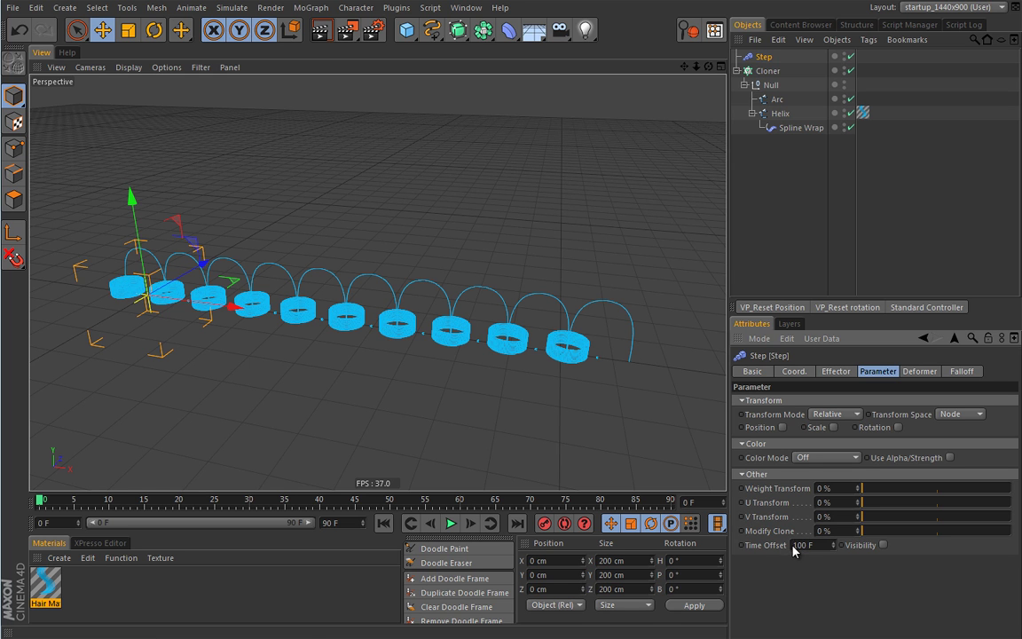
mouse_move(422, 377)
alt+mouse_down()
mouse_move(487, 308)
mouse_move(461, 317)
alt+mouse_up()
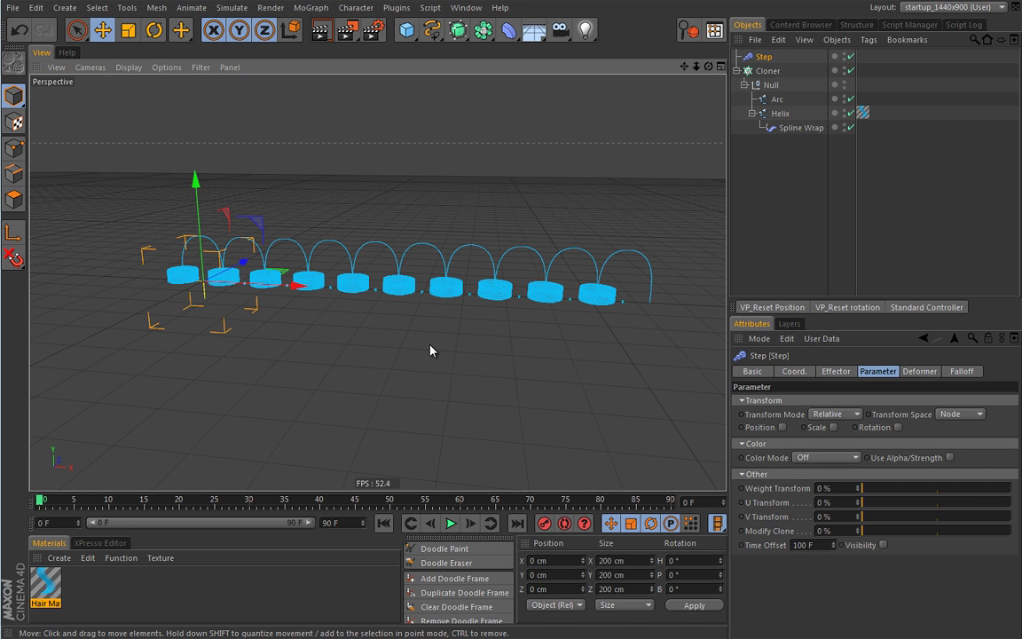
Step: Set the Step effector's Time Offset to 600 F and play the staggered spring animation
click(768, 70)
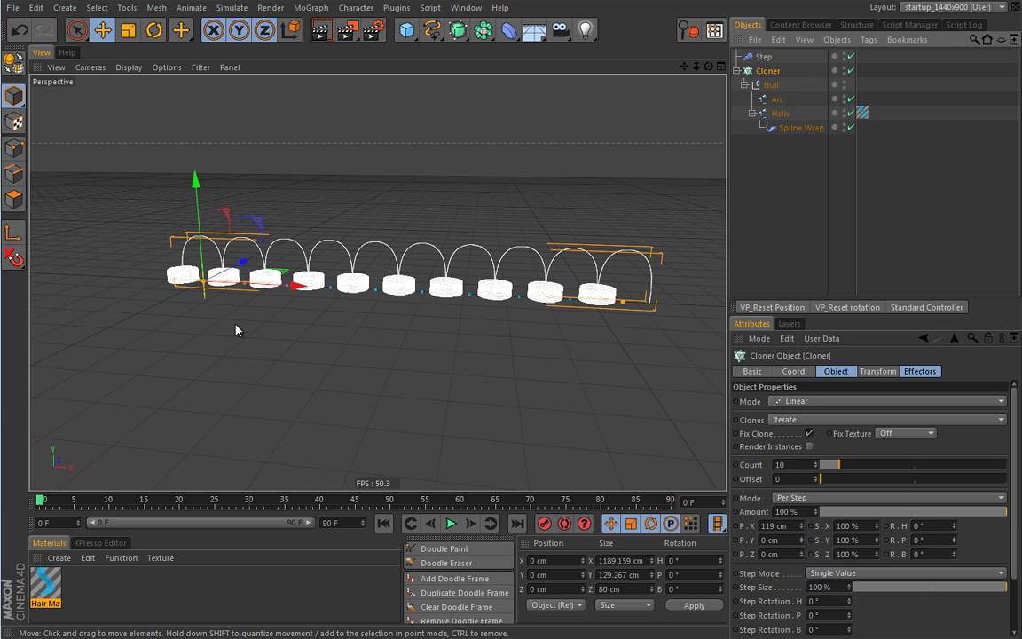
click(763, 56)
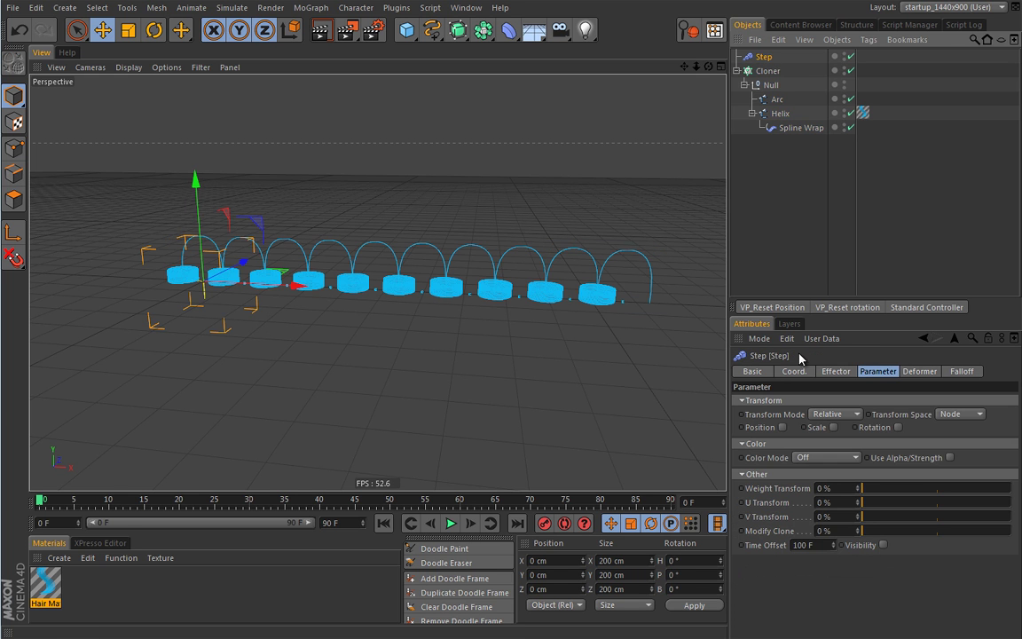
click(804, 543)
key(Return)
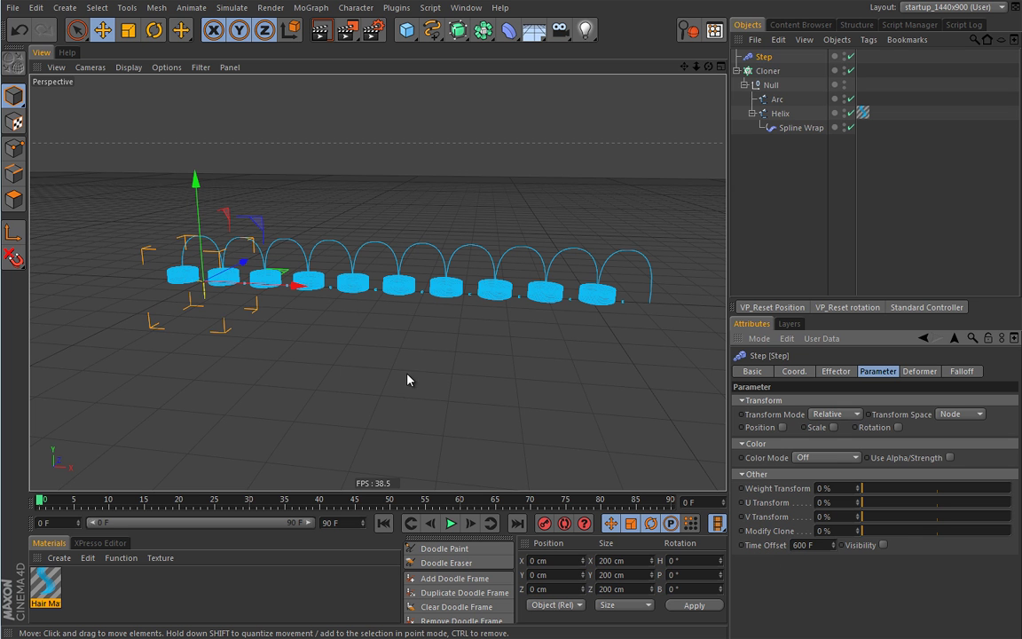
mouse_move(322, 353)
alt+mouse_down()
mouse_move(268, 354)
mouse_move(313, 343)
alt+mouse_up()
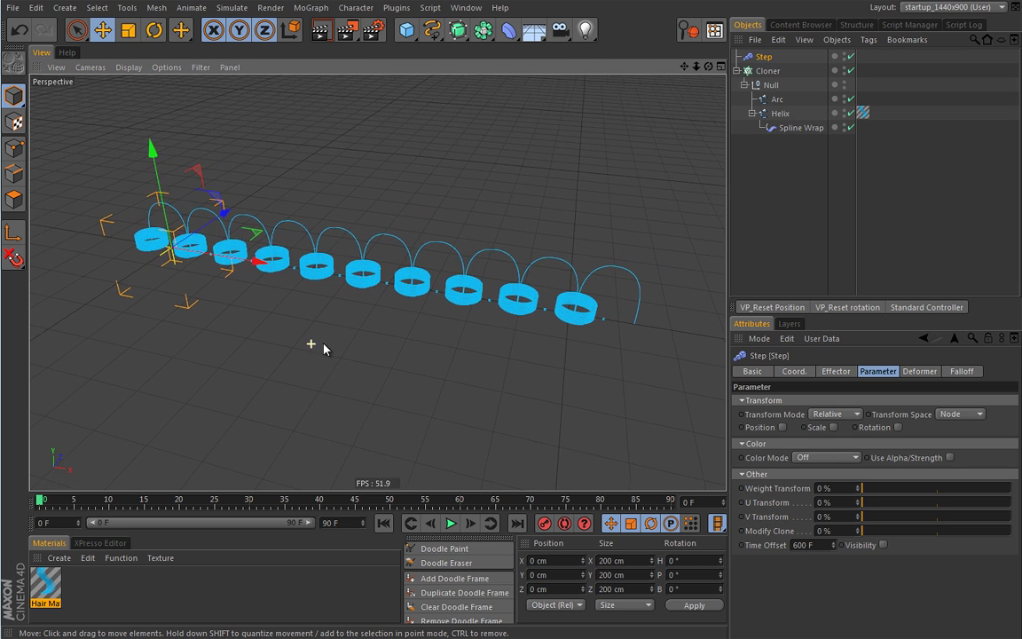
click(453, 528)
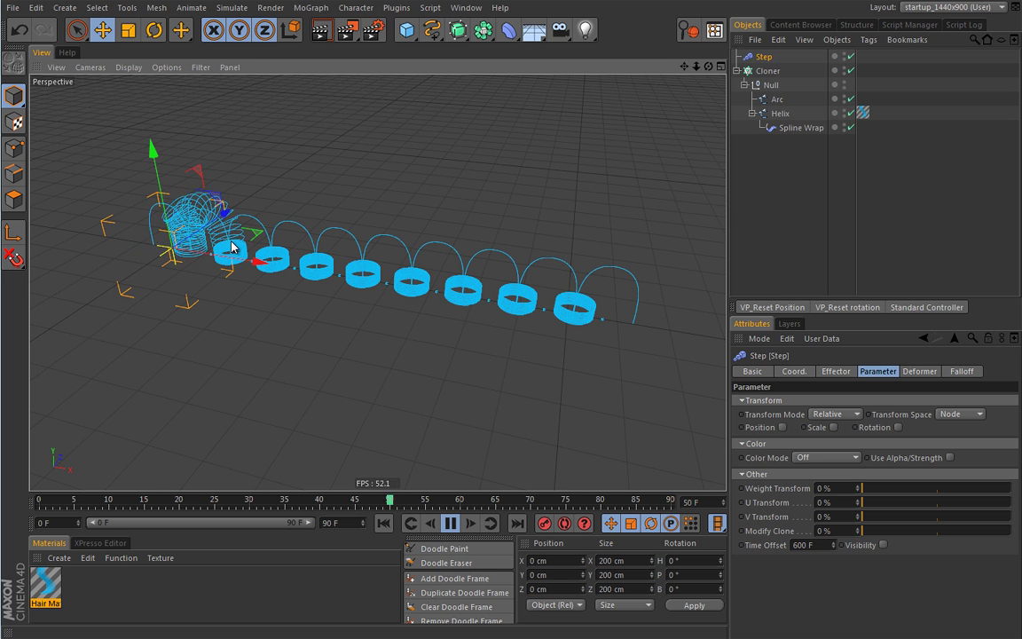
Step: Stop playback at frame 0 and set the end frame and preview maximum to 300 F
click(414, 525)
click(413, 524)
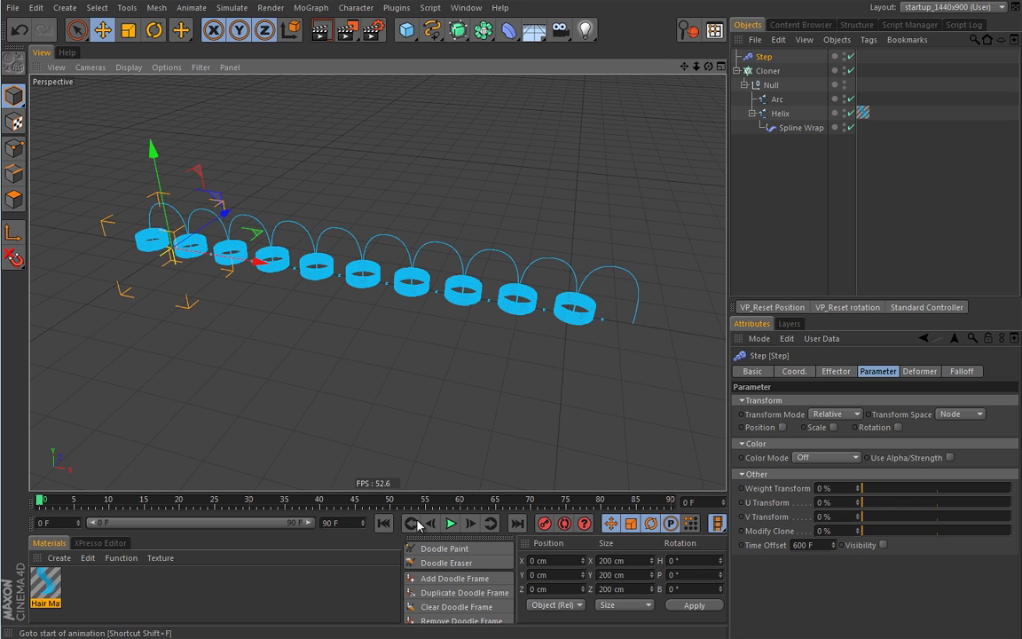
click(717, 502)
text(300)
key(Return)
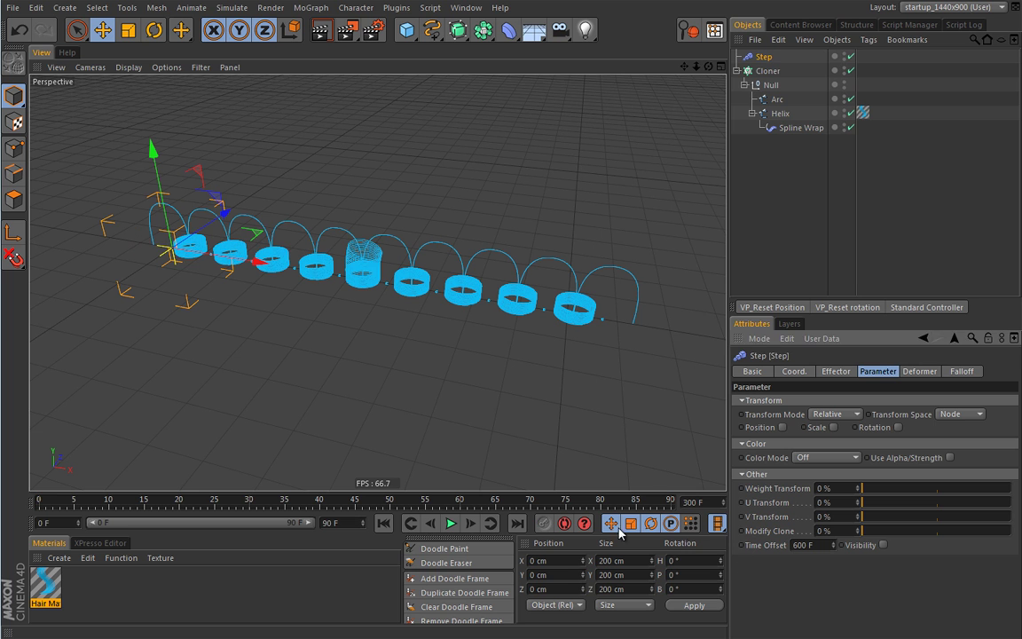
double_click(333, 522)
text(300)
key(Return)
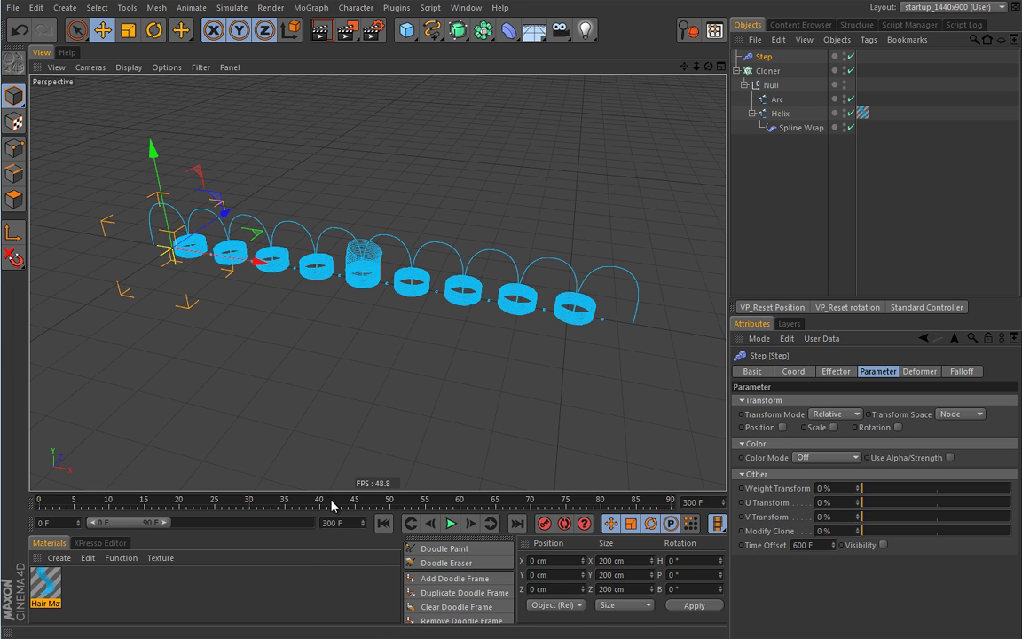
Step: Expand the preview range to all 300 frames and replay from the start
right_click(333, 505)
click(324, 630)
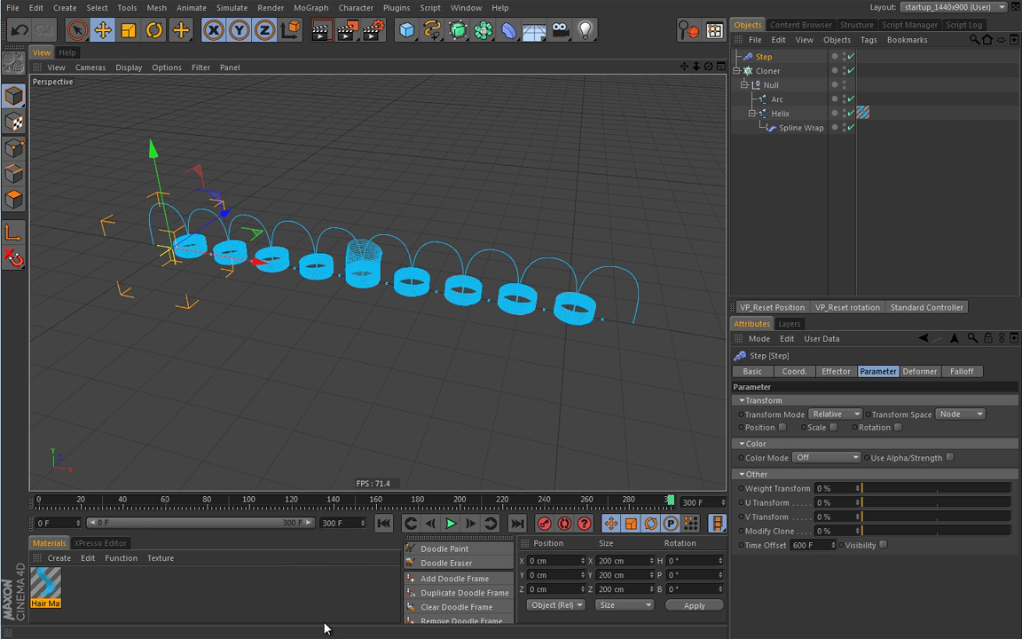
click(383, 523)
click(451, 522)
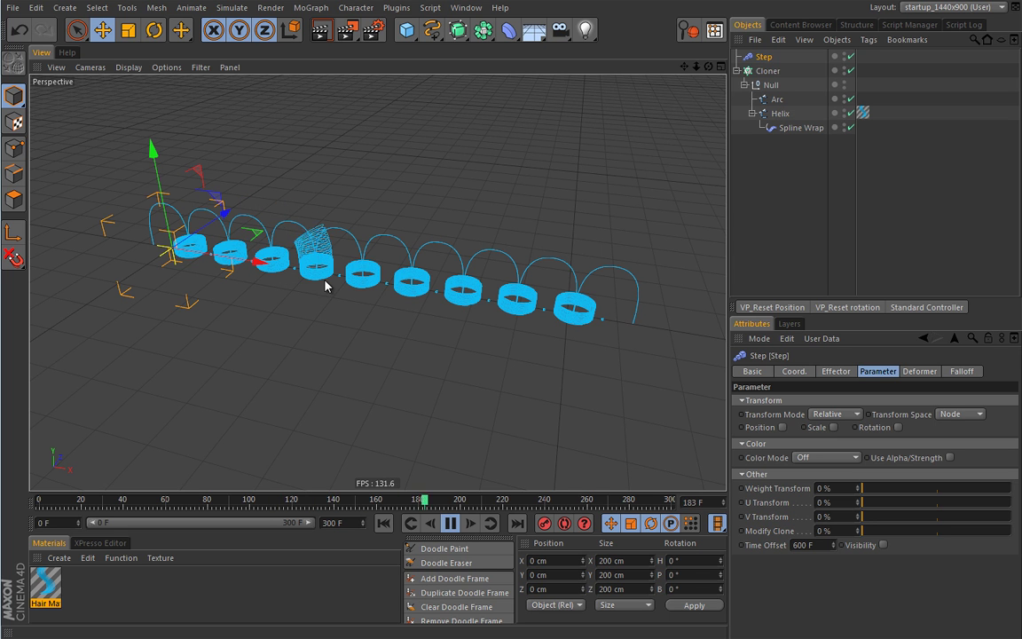
Step: Straighten the Step effector's spline into a linear ramp with Zero Y (Tangent)
click(835, 371)
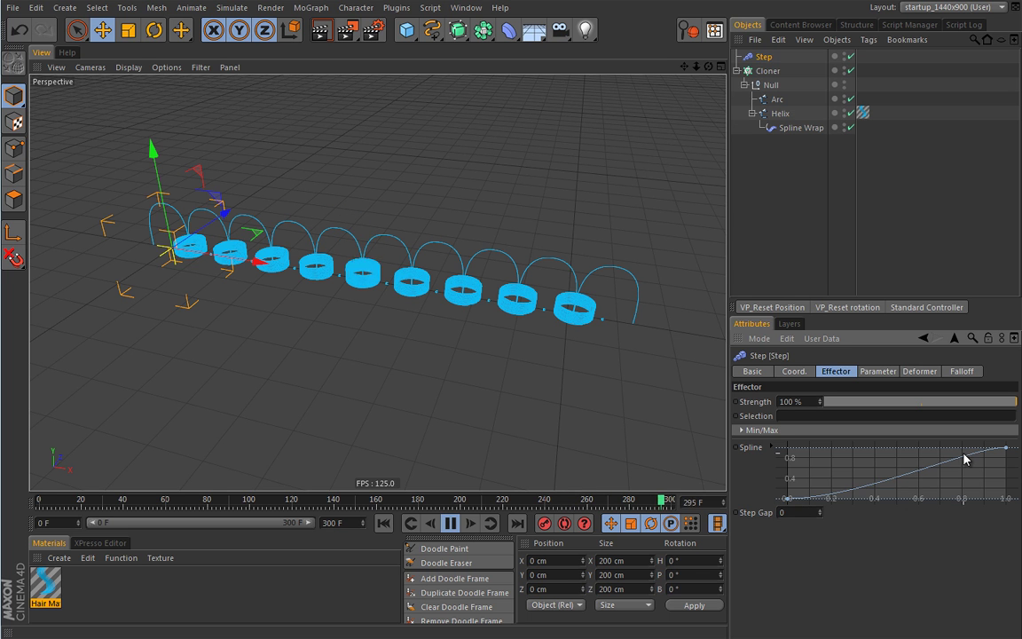
right_click(864, 457)
click(898, 608)
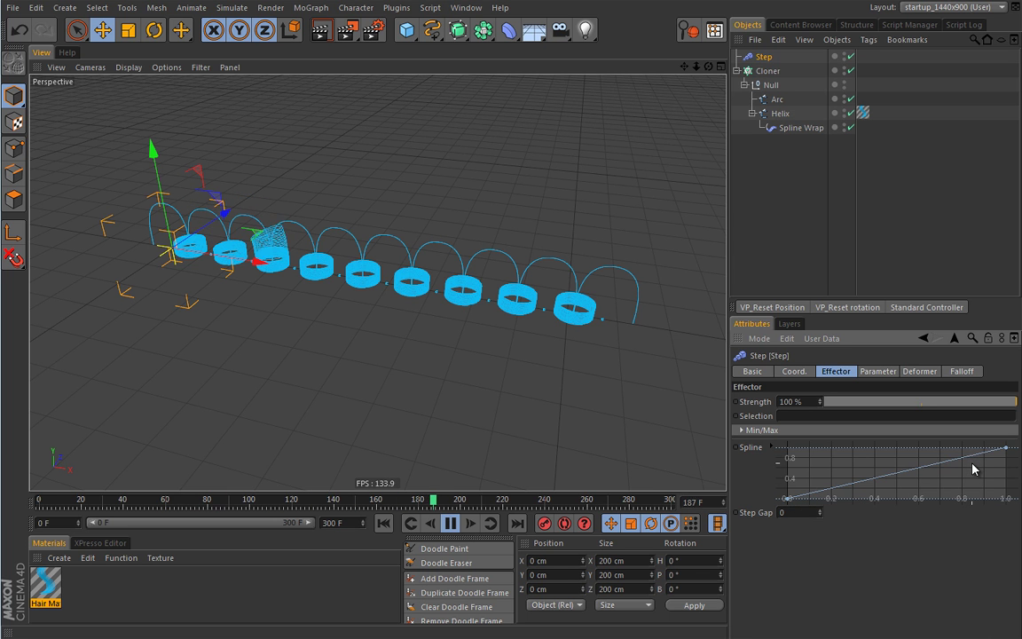
click(451, 522)
click(801, 128)
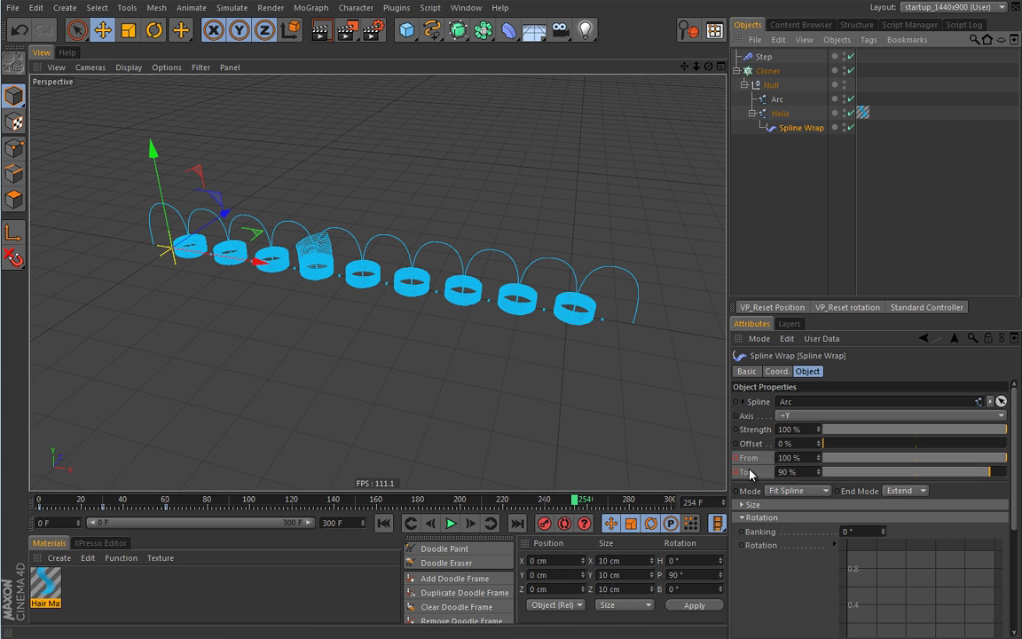
click(384, 523)
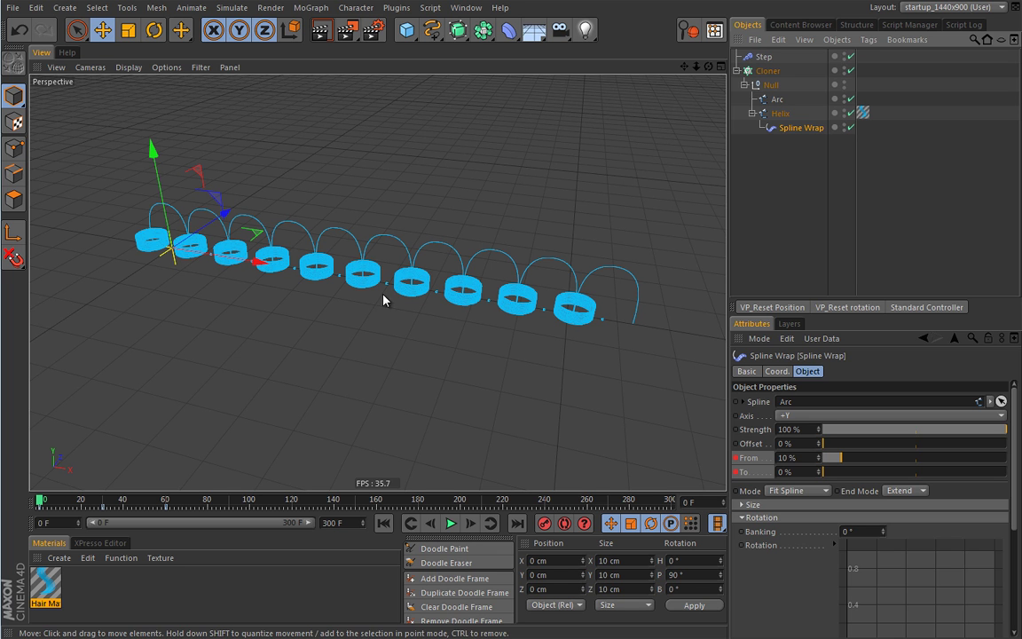
click(451, 523)
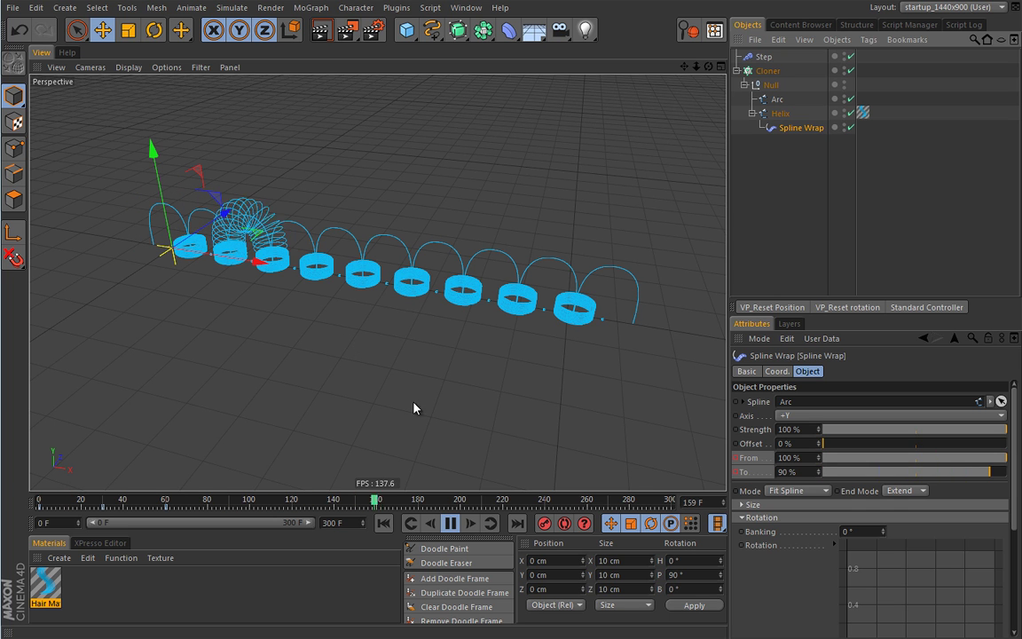
click(451, 524)
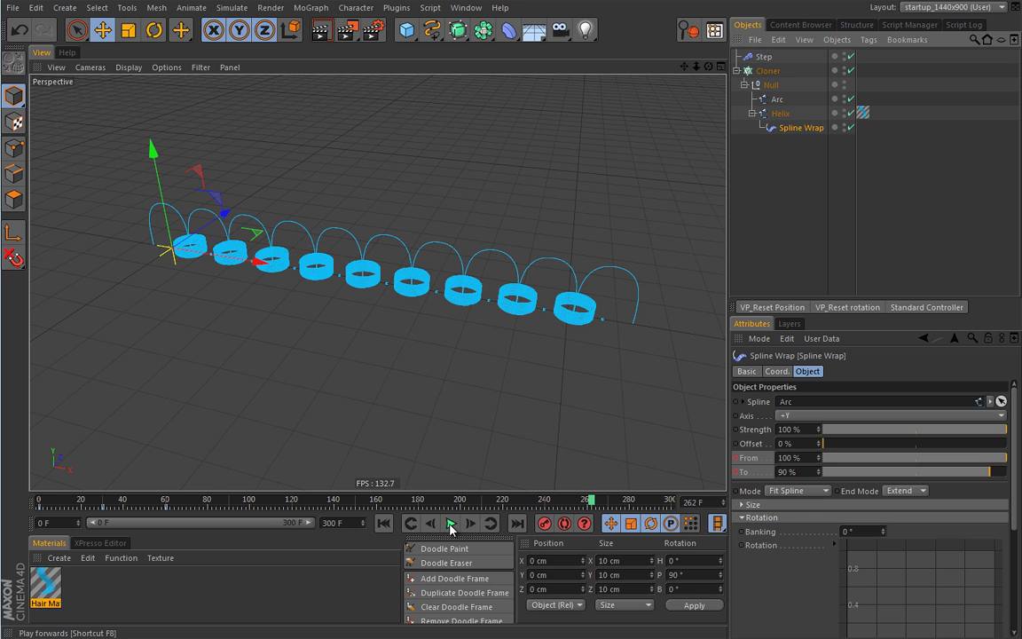
click(383, 523)
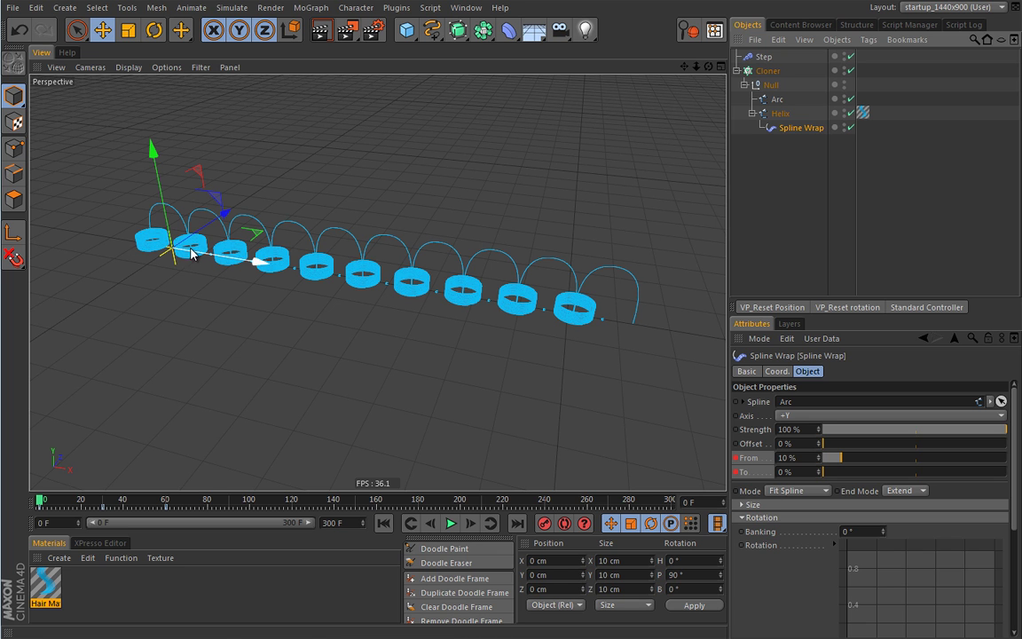
Step: Preview the clones in an interactive render region widened over the left clones
key(alt+r)
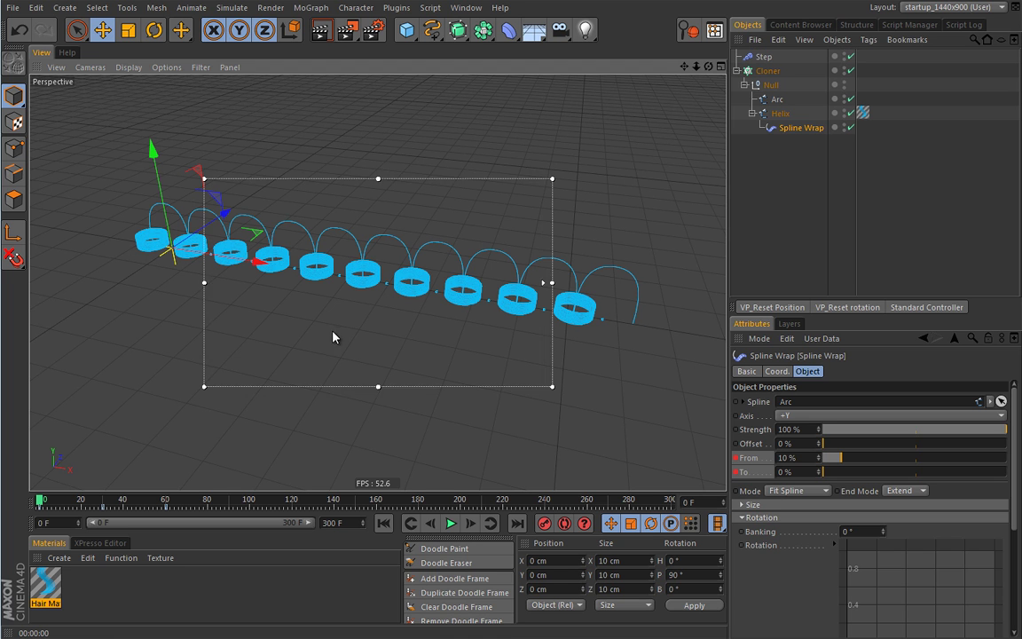
drag(205, 282, 93, 282)
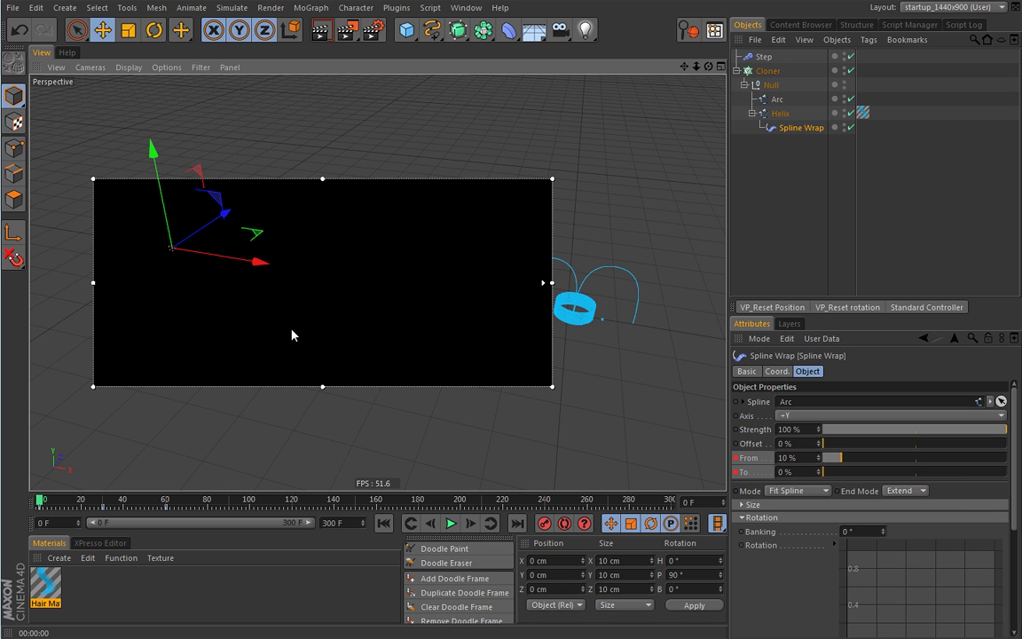
key(alt+r)
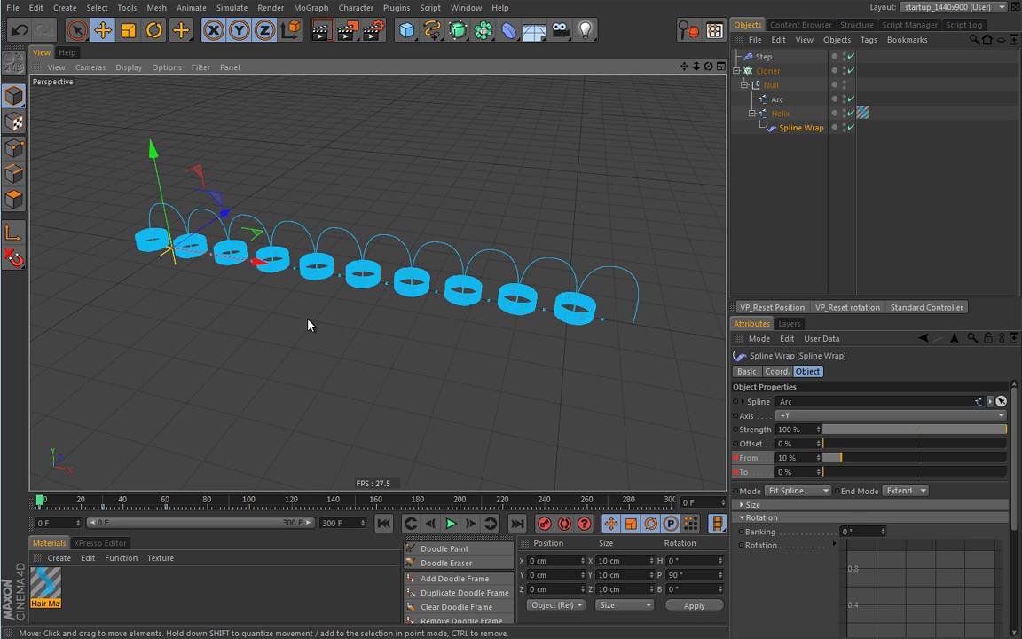
Step: Add a Hair Render effect in Render Settings and reopen the render region at higher quality
click(372, 29)
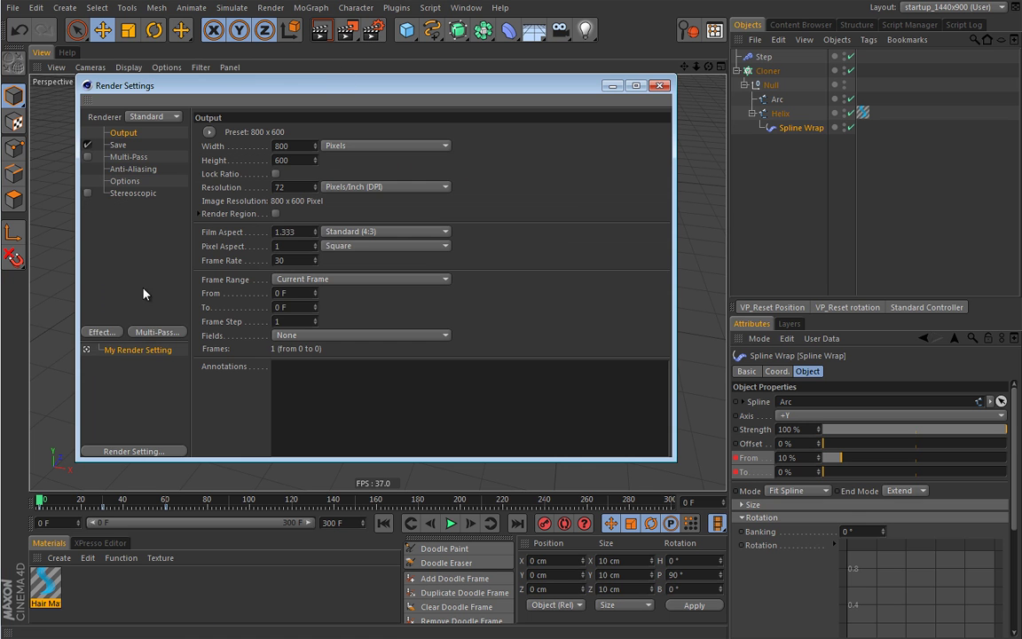
click(102, 331)
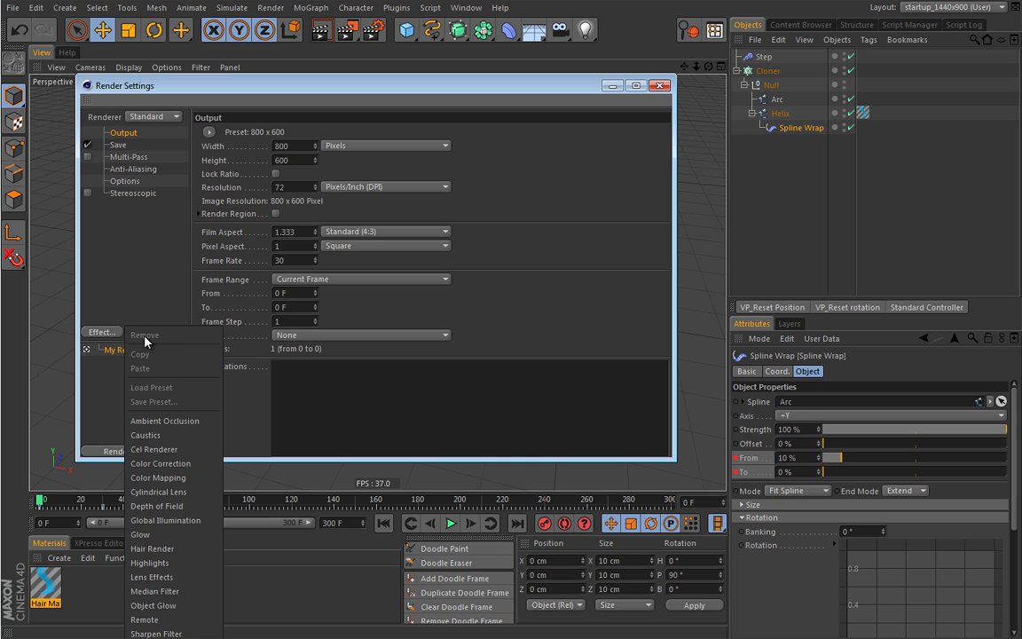
click(155, 550)
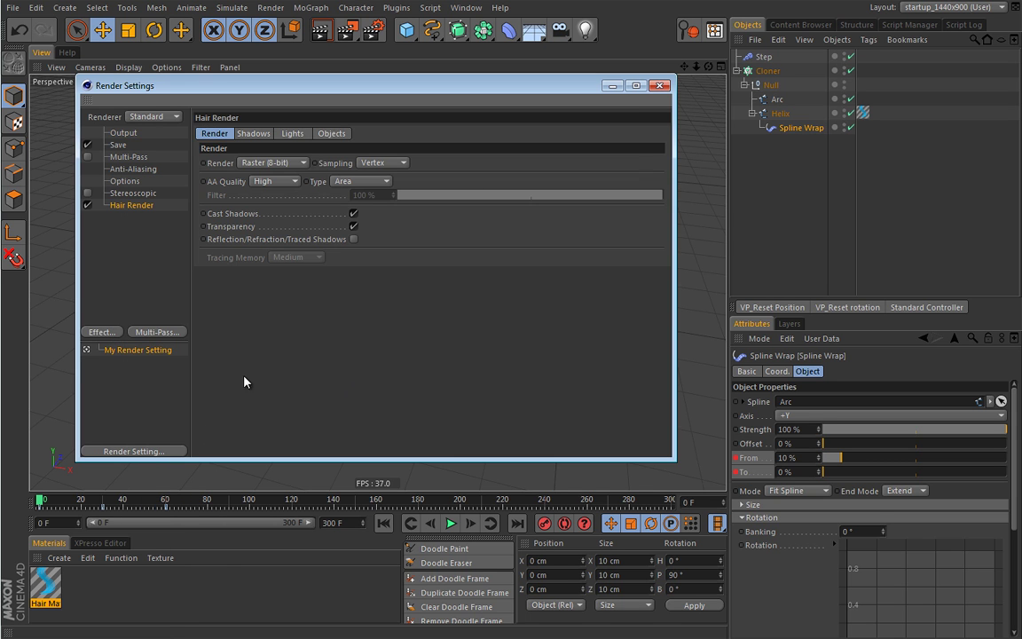
click(659, 85)
key(alt+r)
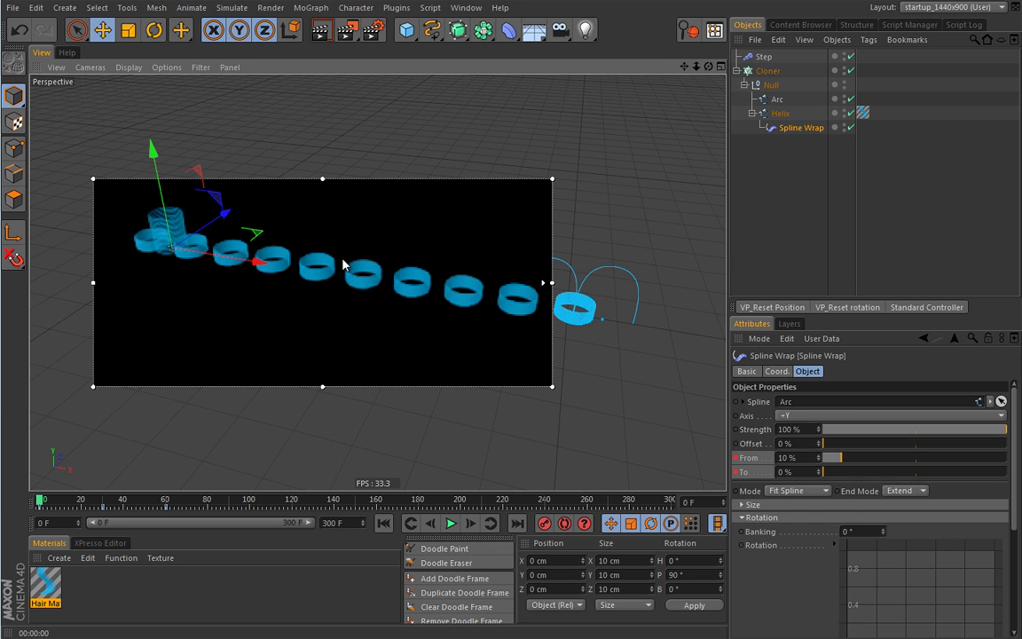
drag(543, 282, 543, 180)
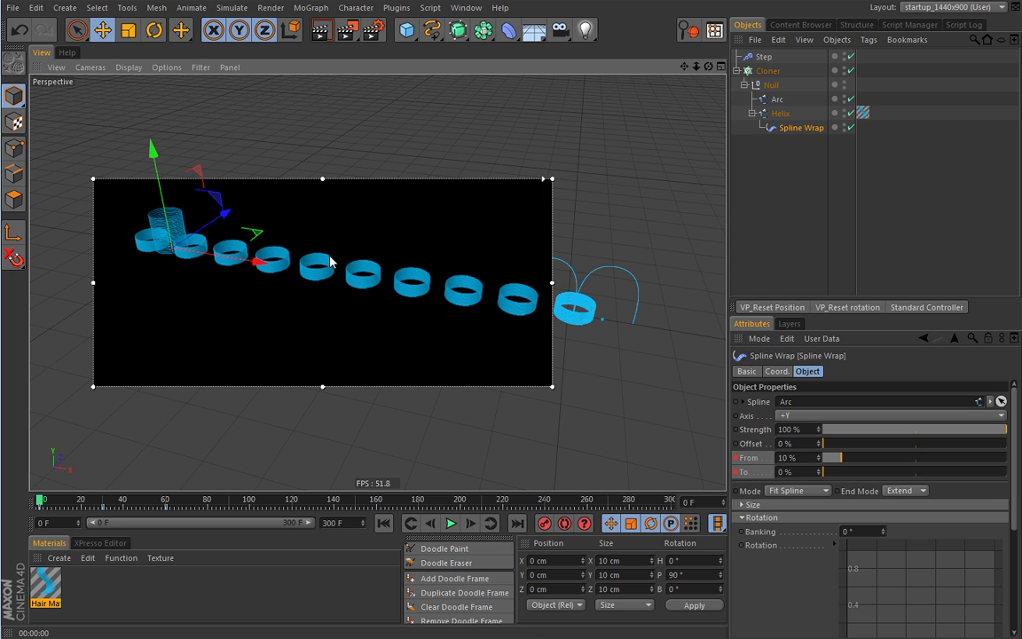
Step: Move the Helix down along Y to −1135.739 cm and briefly play the animation
click(780, 113)
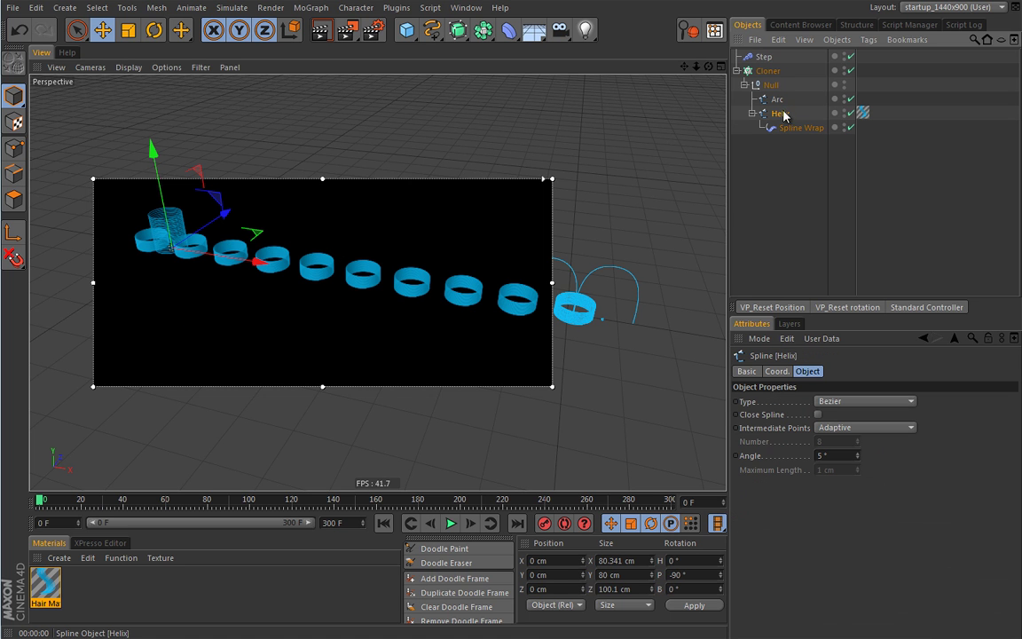
drag(190, 325, 258, 526)
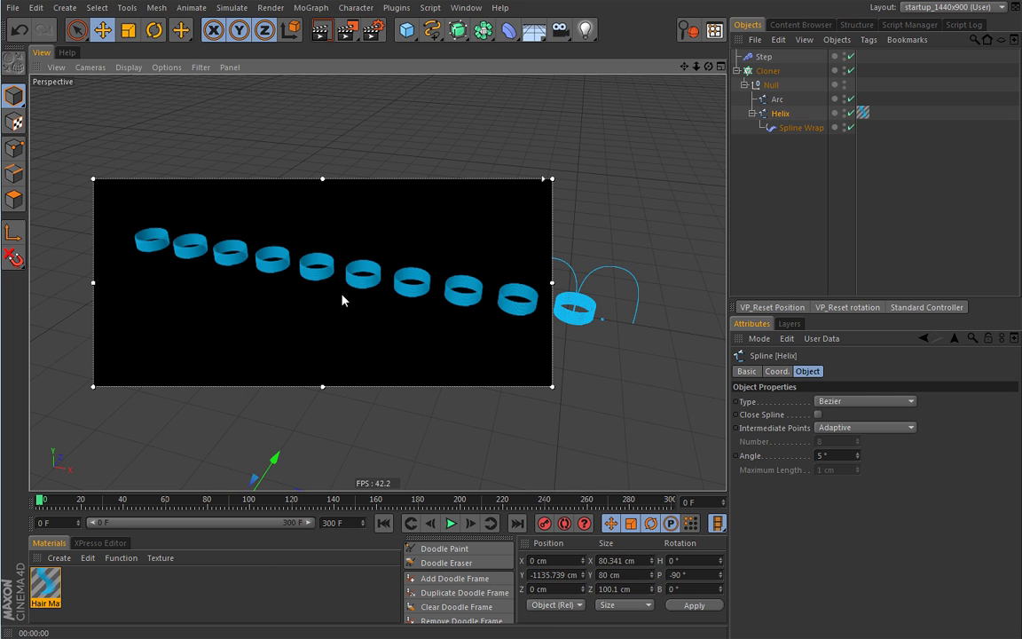
click(451, 524)
click(451, 524)
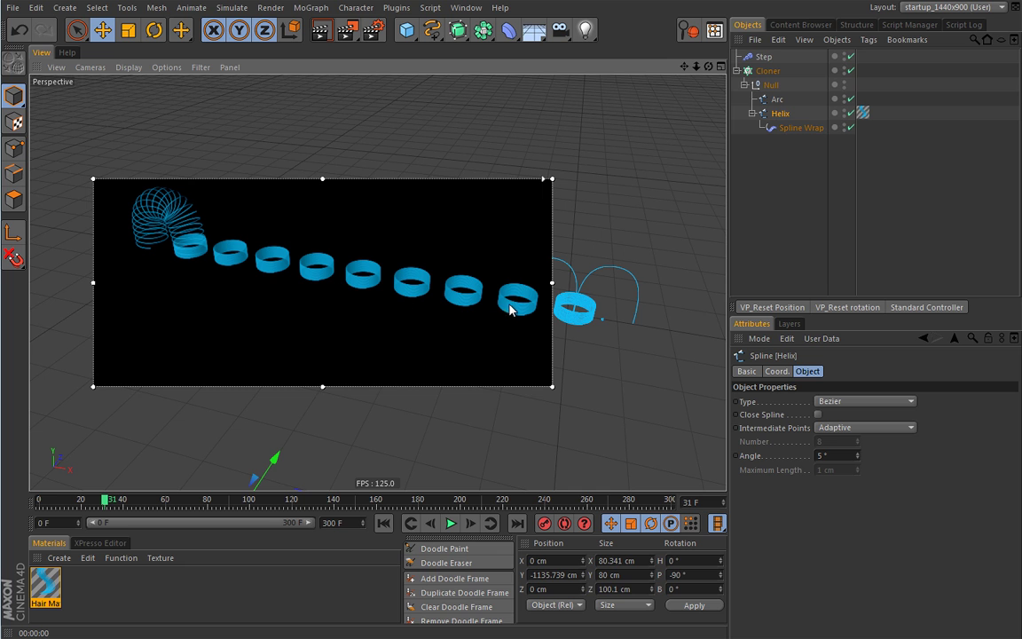
Step: Toggle the Helix's visibility off and on, close the render region and return to frame 0
click(846, 114)
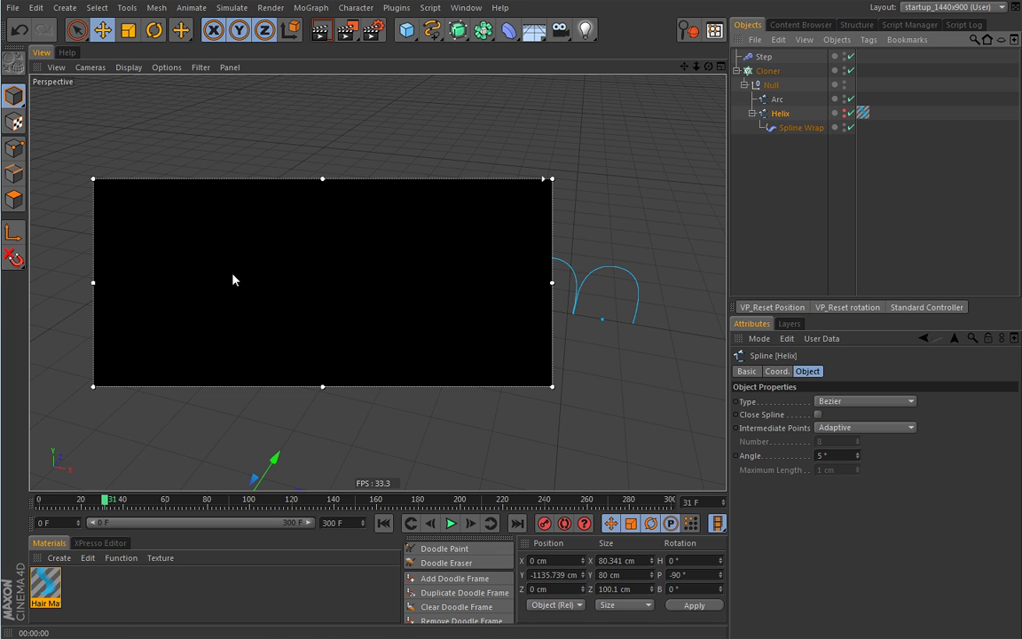
click(846, 114)
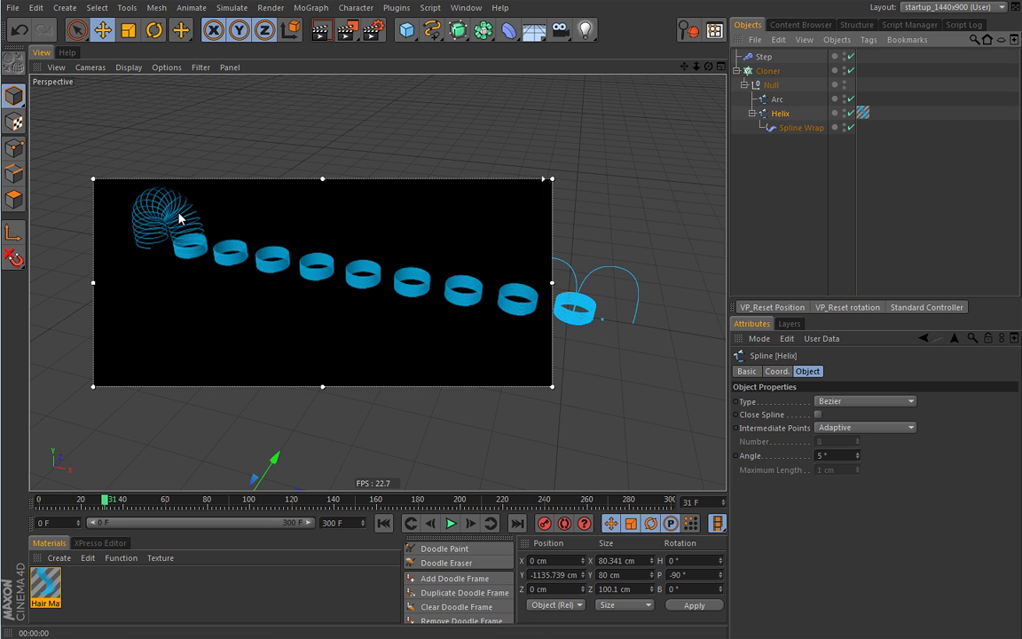
key(alt+r)
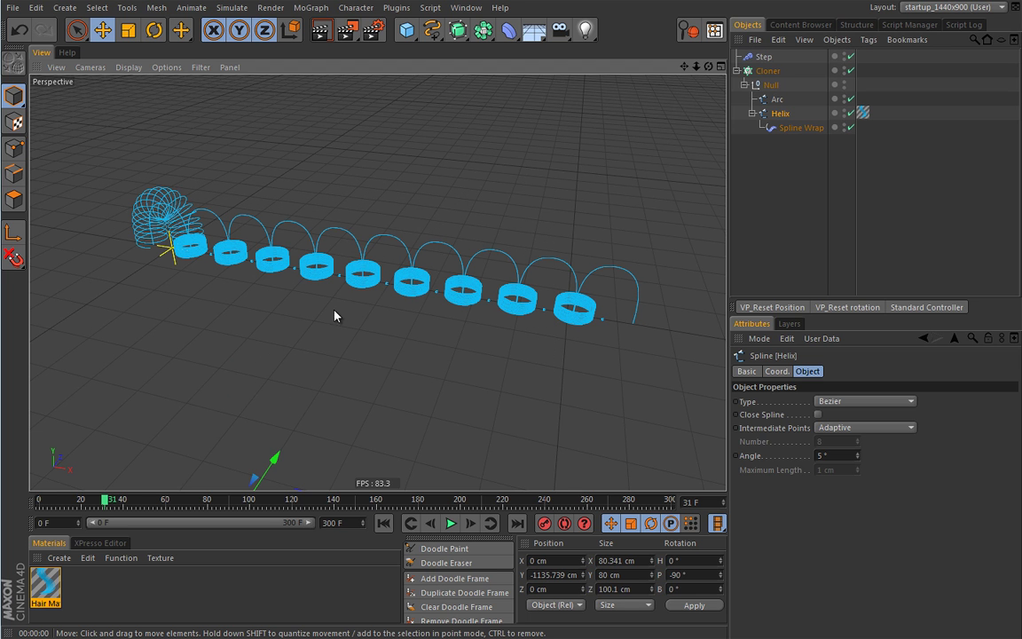
key(shift+f)
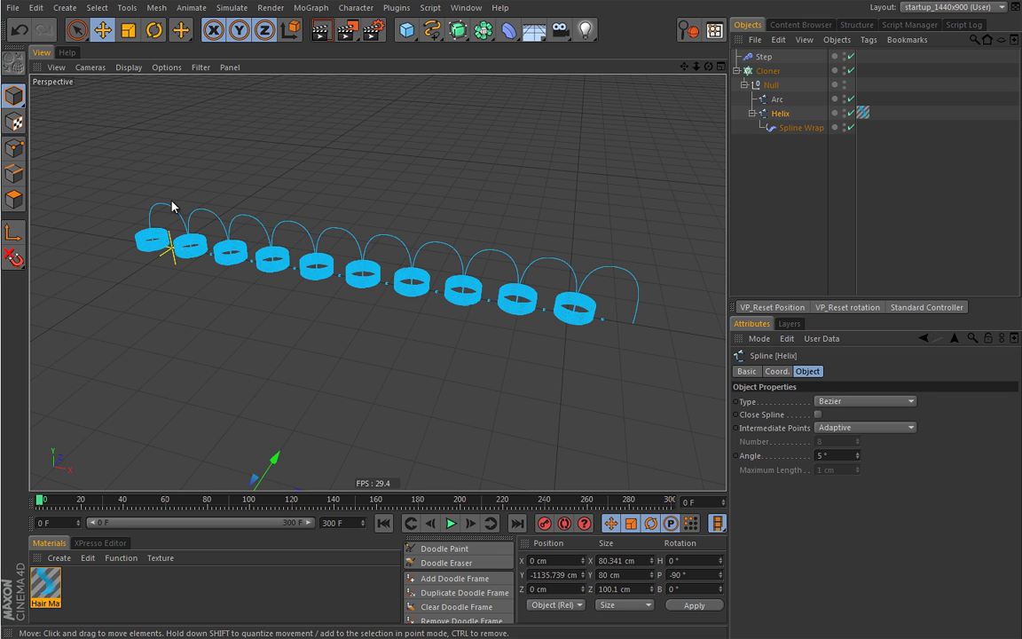
Step: Add a Plain effector to the Cloner and untick its Position transform
click(767, 70)
click(320, 11)
mouse_move(341, 29)
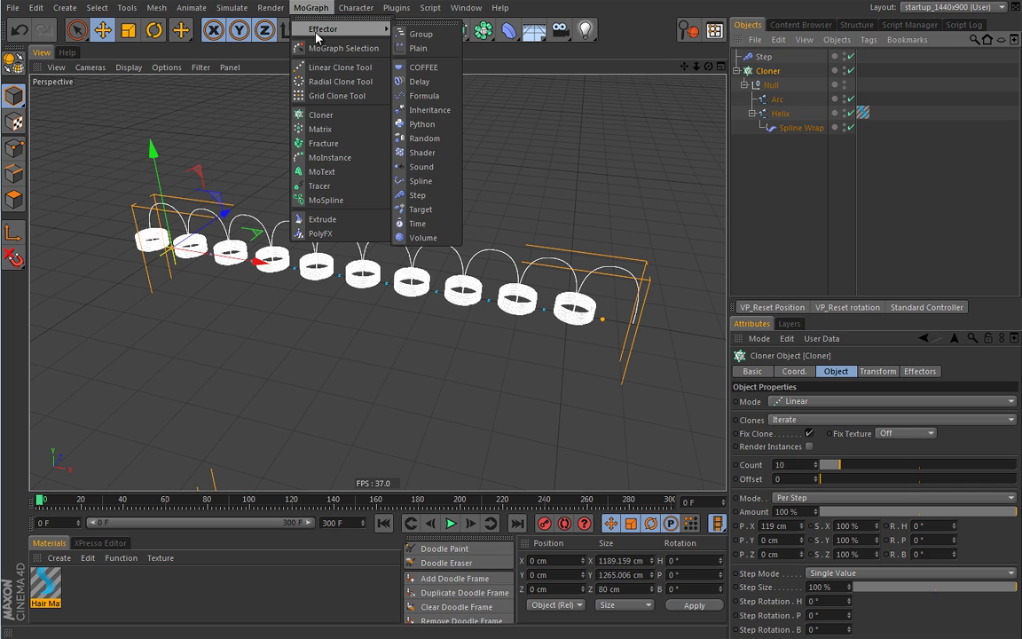
click(432, 50)
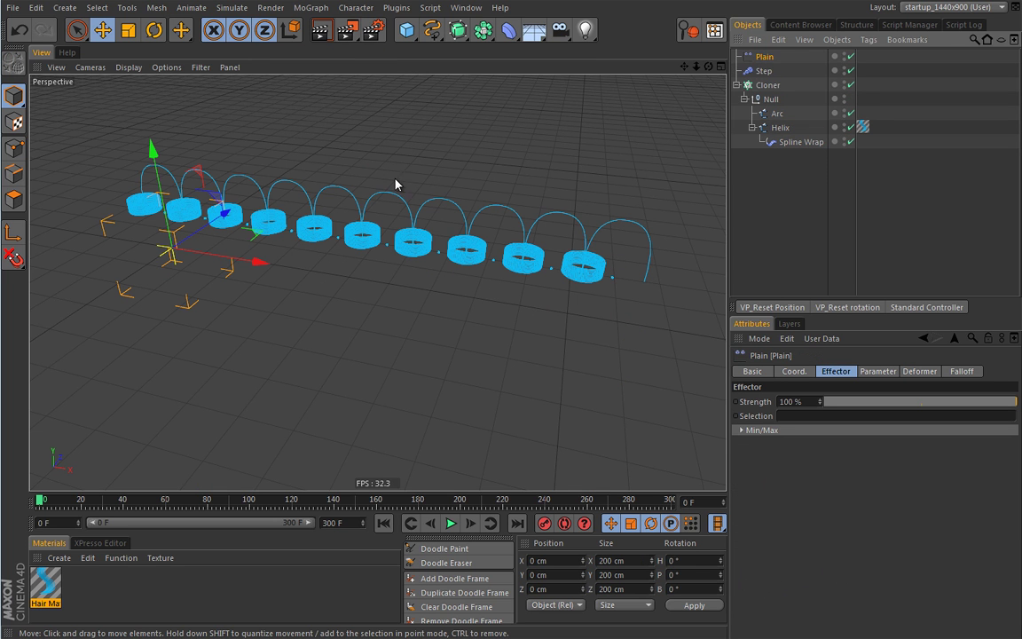
click(877, 370)
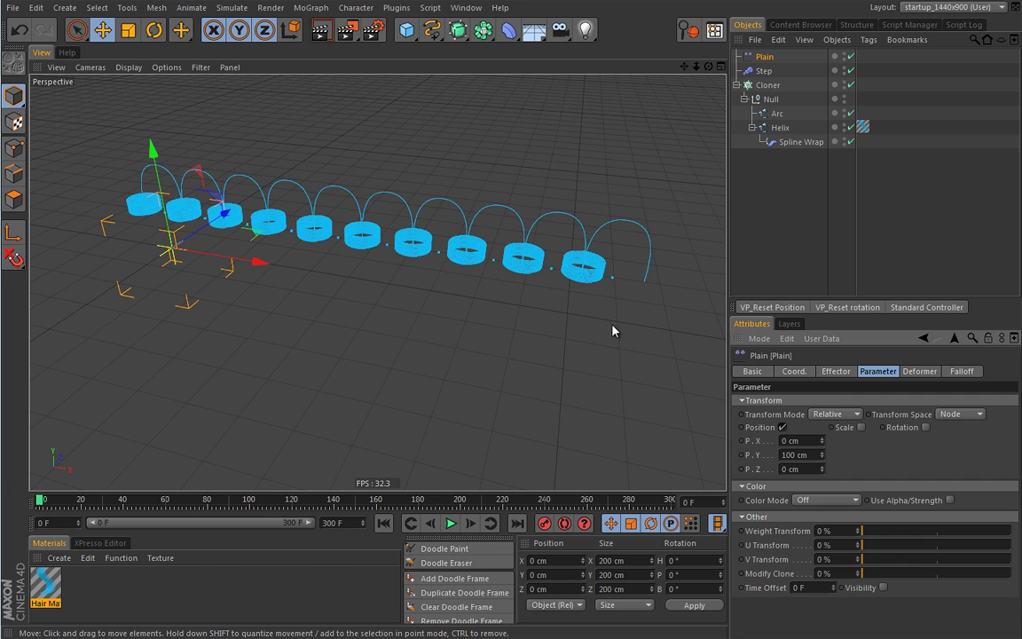
click(311, 8)
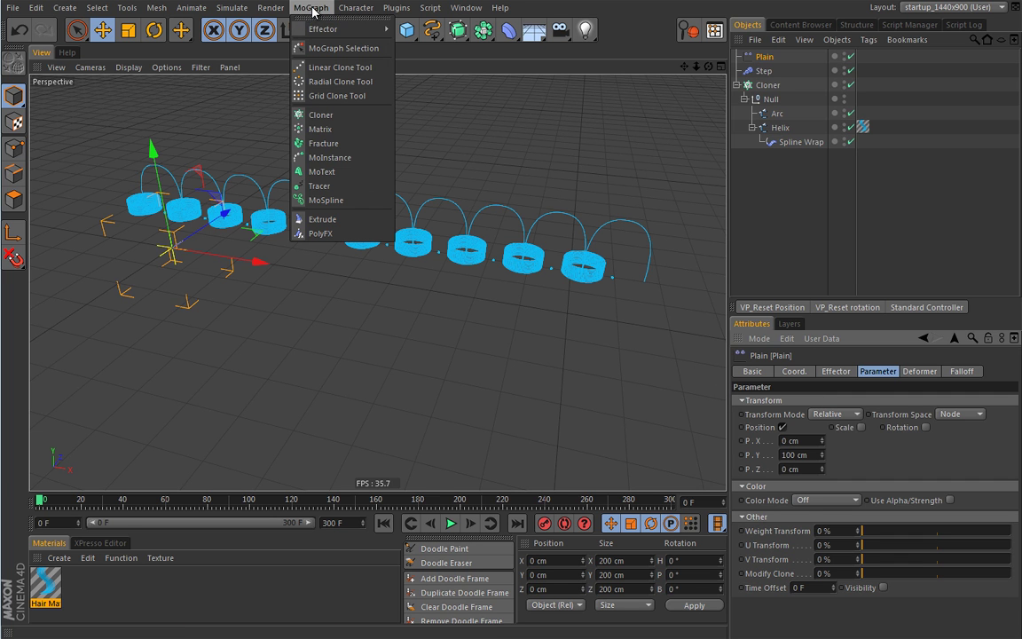
click(312, 9)
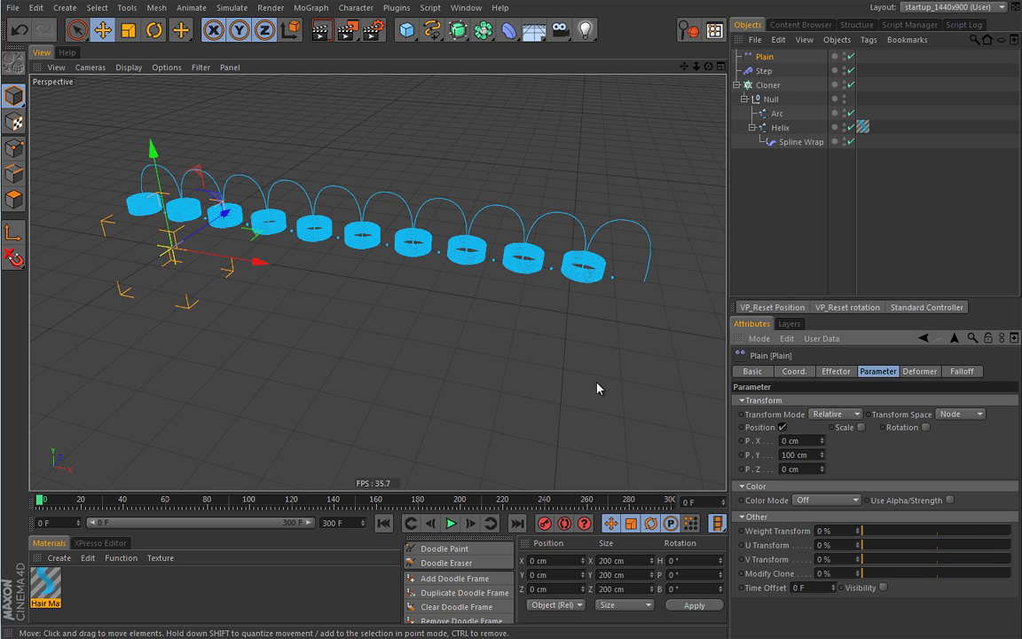
click(782, 427)
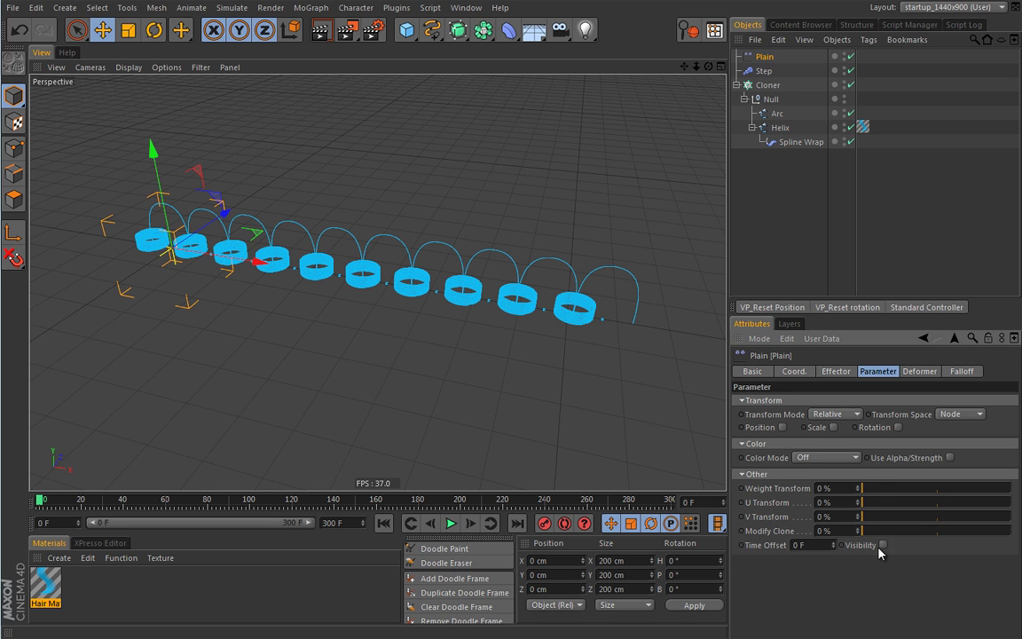
Step: Set the Plain effector's falloff Shape to Box and reselect the Cloner
click(961, 373)
click(841, 403)
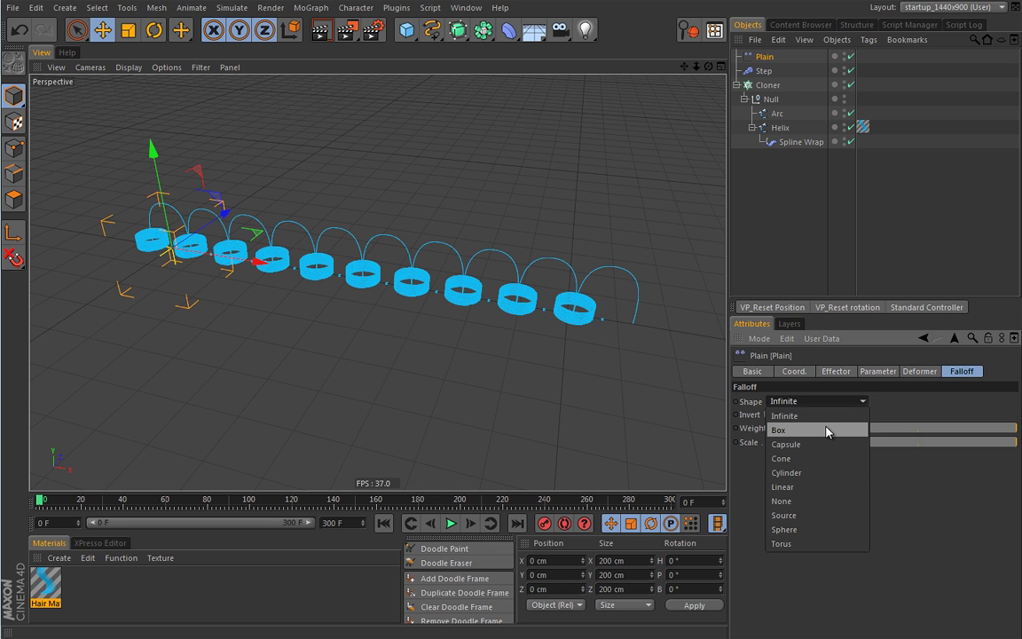
click(781, 427)
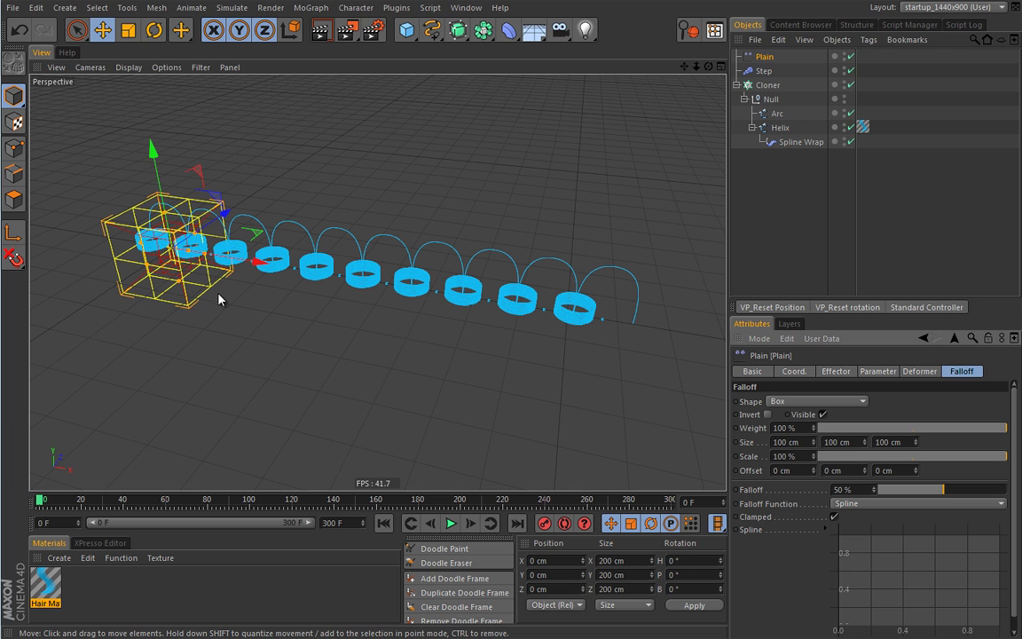
click(765, 85)
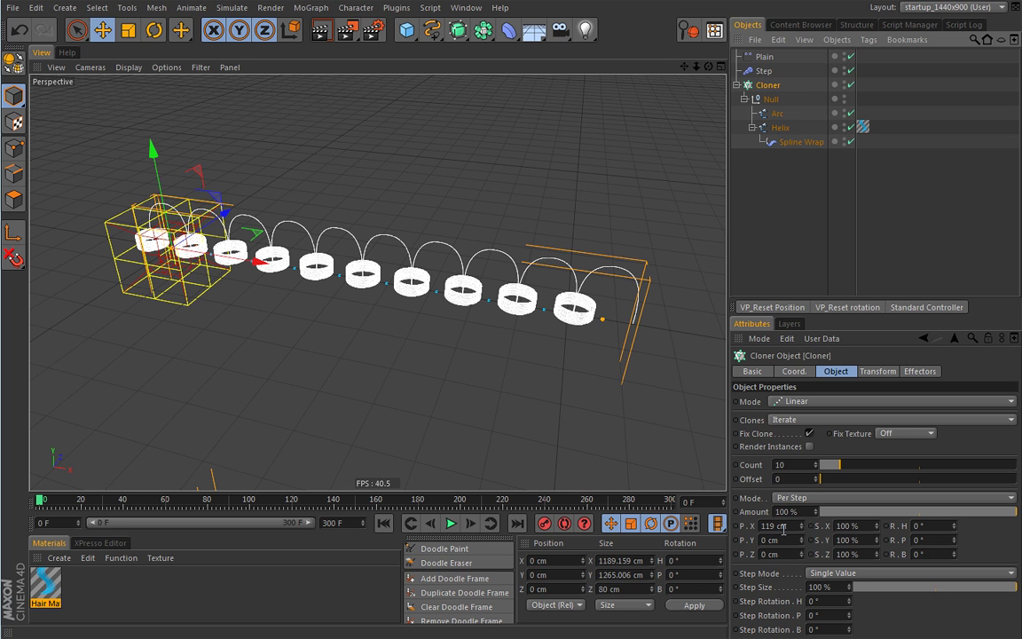
Step: Set the Plain effector's box falloff size to 119 cm and inspect the falloff cube
mouse_move(240, 314)
alt+mouse_down()
mouse_move(215, 288)
mouse_move(232, 265)
mouse_move(497, 304)
alt+mouse_up()
scroll(450, 330, up, 5)
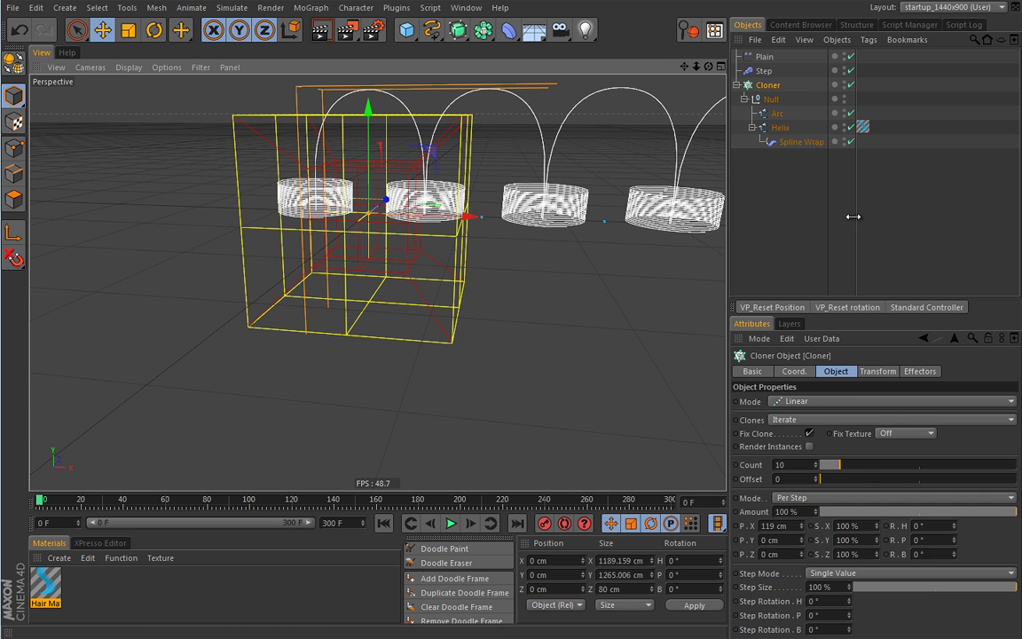
click(764, 56)
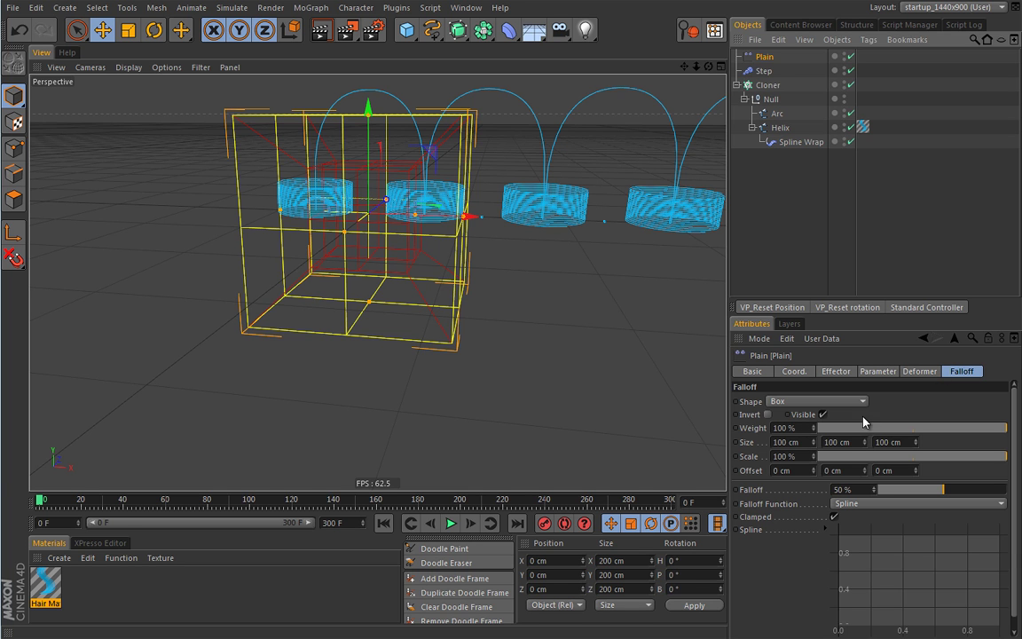
drag(801, 441, 741, 446)
text(119)
key(Tab)
text(119)
key(Tab)
text(119)
key(Tab)
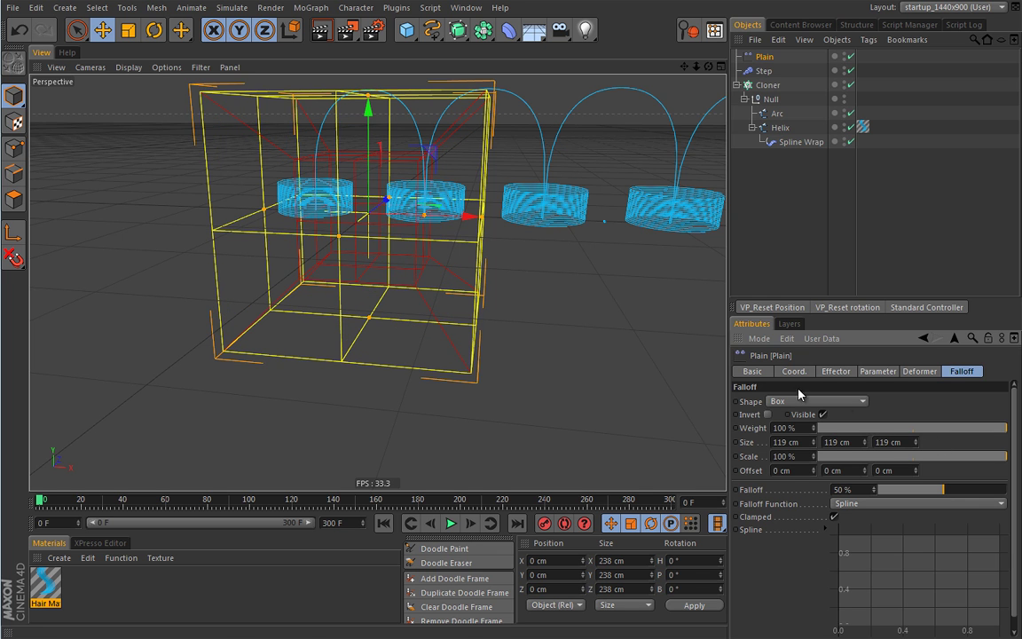
alt+drag(410, 252, 266, 315)
alt+right_drag(266, 315, 342, 216)
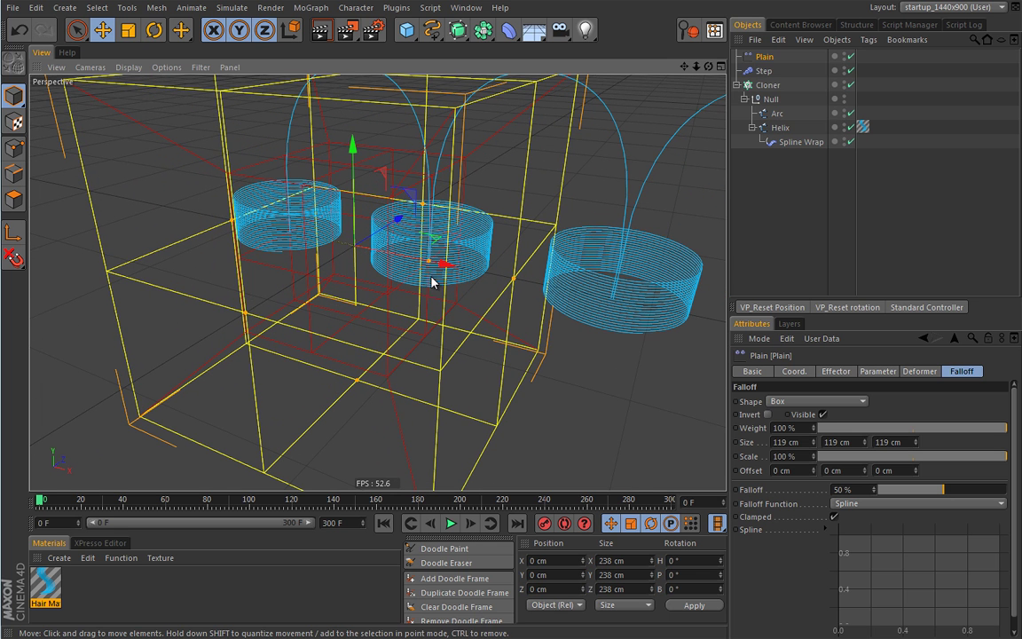
Step: Shrink the falloff box's Size X and Y to 59 cm each
click(770, 84)
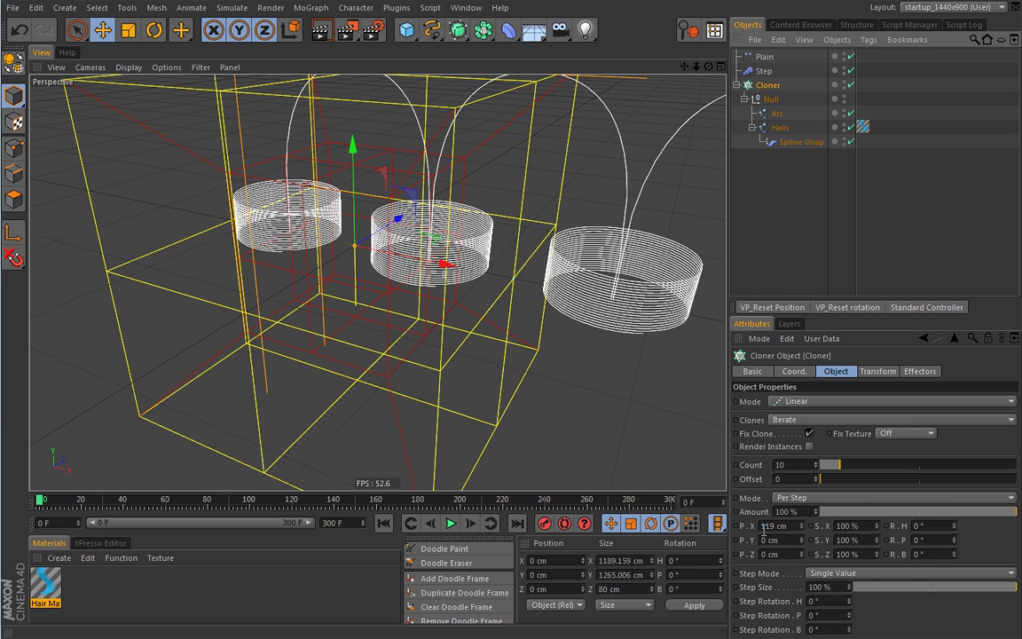
click(766, 57)
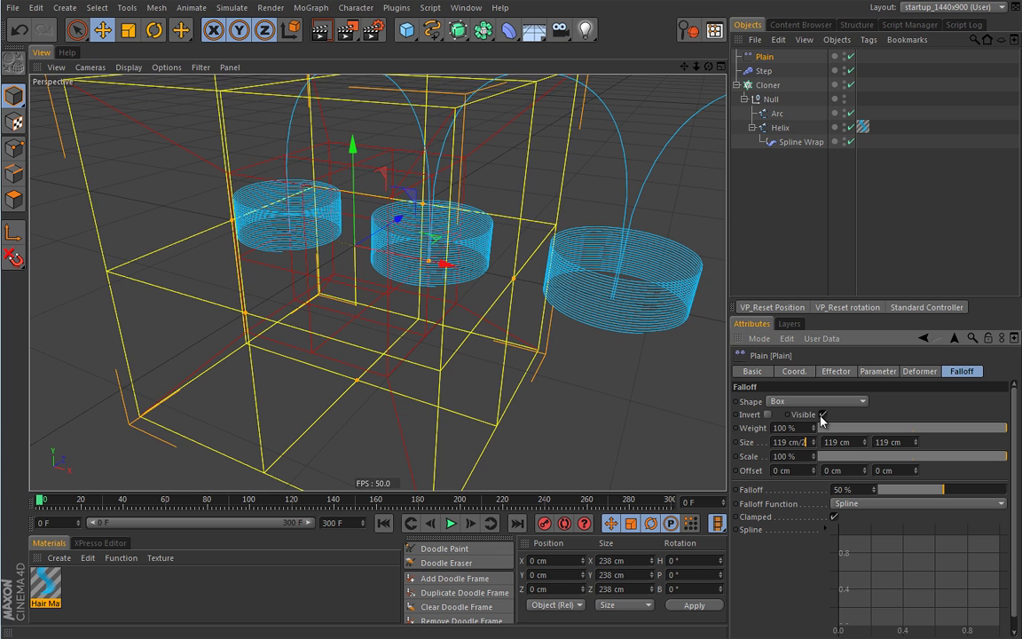
key(Return)
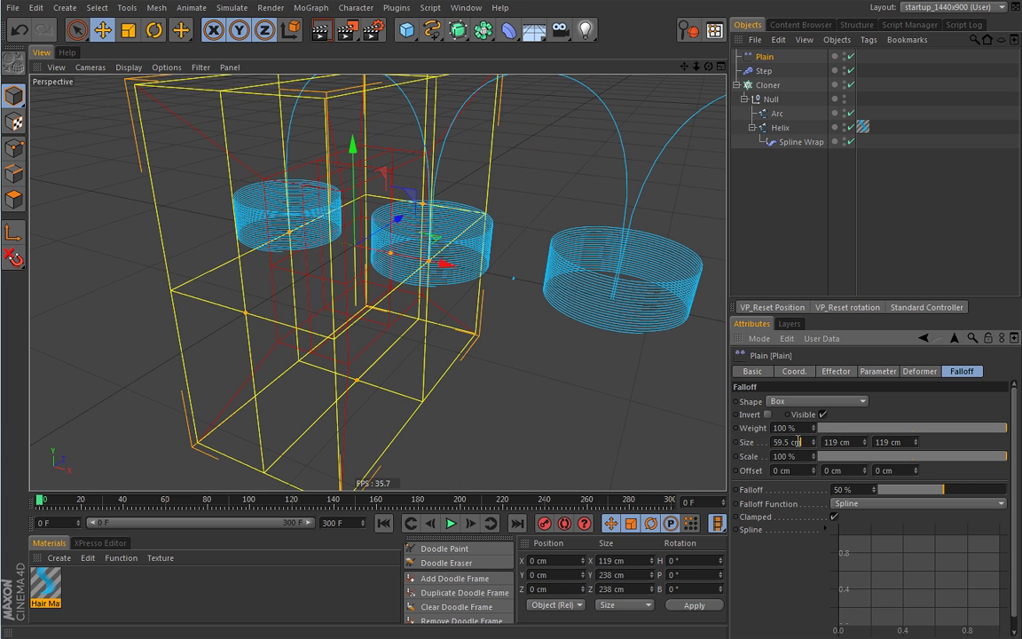
text(59)
key(Tab)
text(59)
key(Tab)
Step: Set the falloff Size Z to 59 cm, completing the cube
text(59)
key(Return)
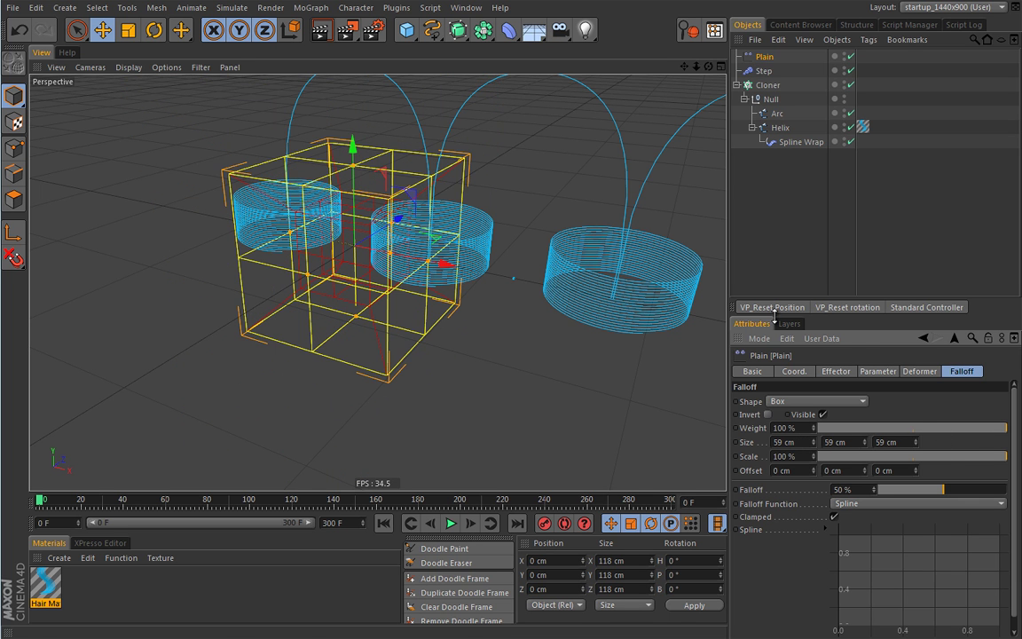
alt+drag(283, 266, 343, 291)
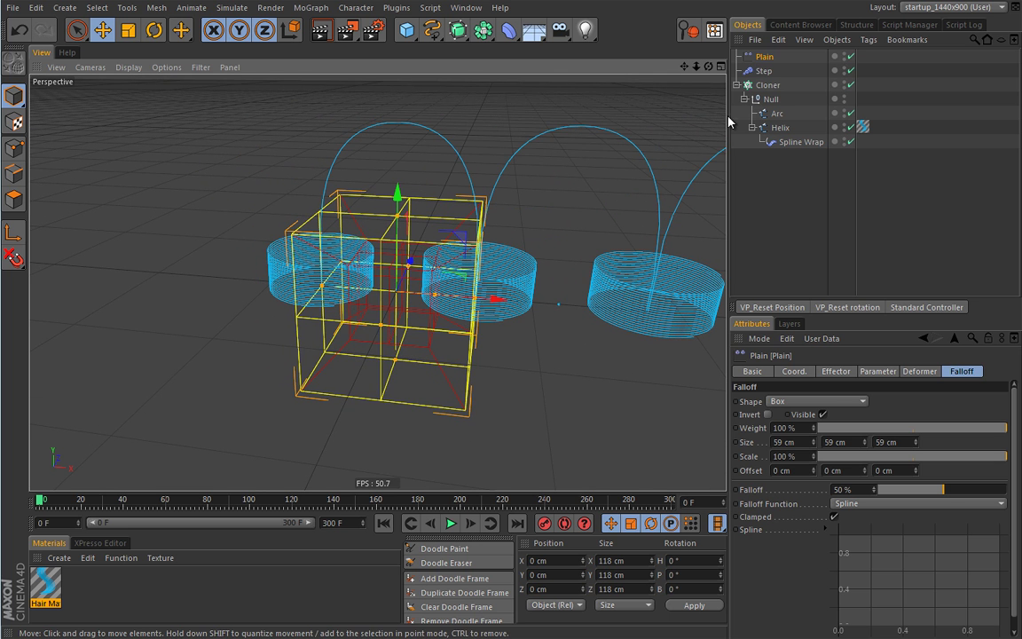
Step: Switch off the Plain effector and inspect the unaffected clone row from several angles
click(849, 56)
mouse_move(419, 299)
alt+mouse_down()
mouse_move(490, 292)
mouse_move(376, 289)
alt+mouse_up()
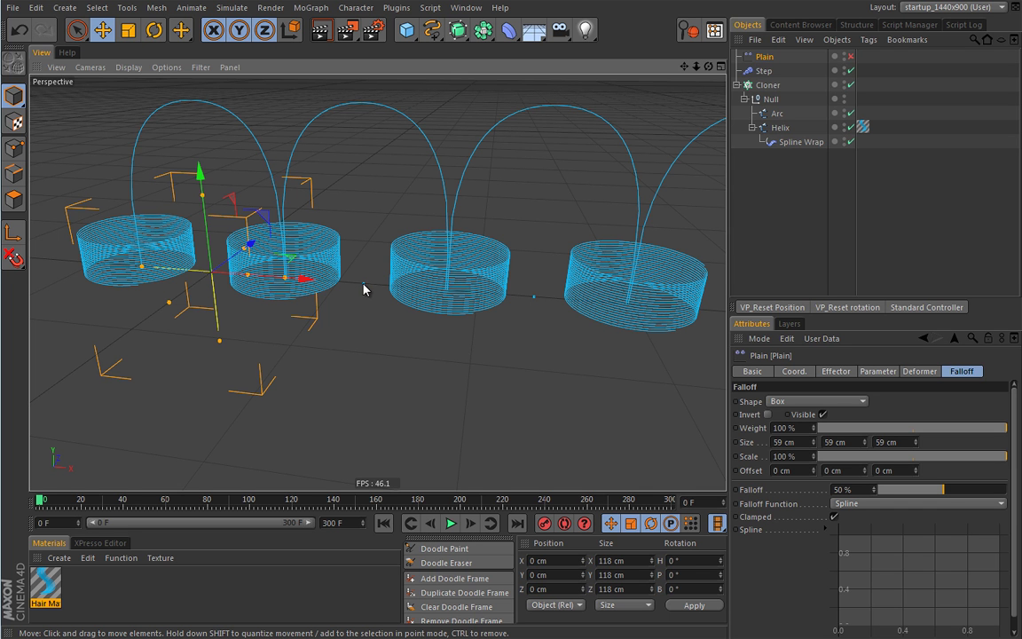
mouse_move(532, 302)
alt+mouse_down()
mouse_move(379, 284)
mouse_move(400, 285)
mouse_move(224, 304)
alt+mouse_up()
alt+middle_drag(224, 303, 395, 296)
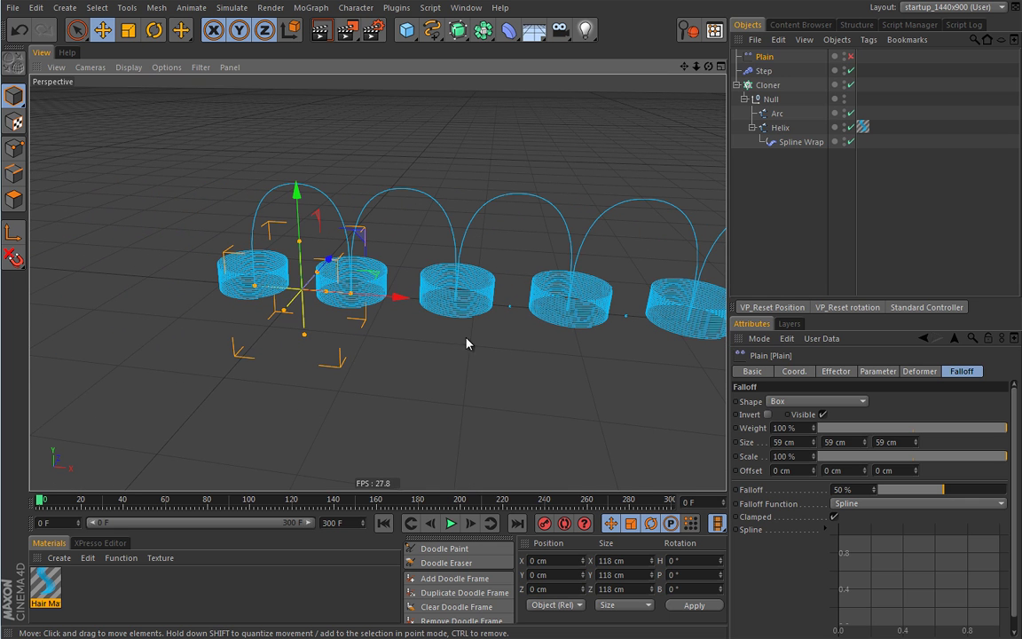
scroll(468, 339, down, 3)
scroll(322, 274, up, 2)
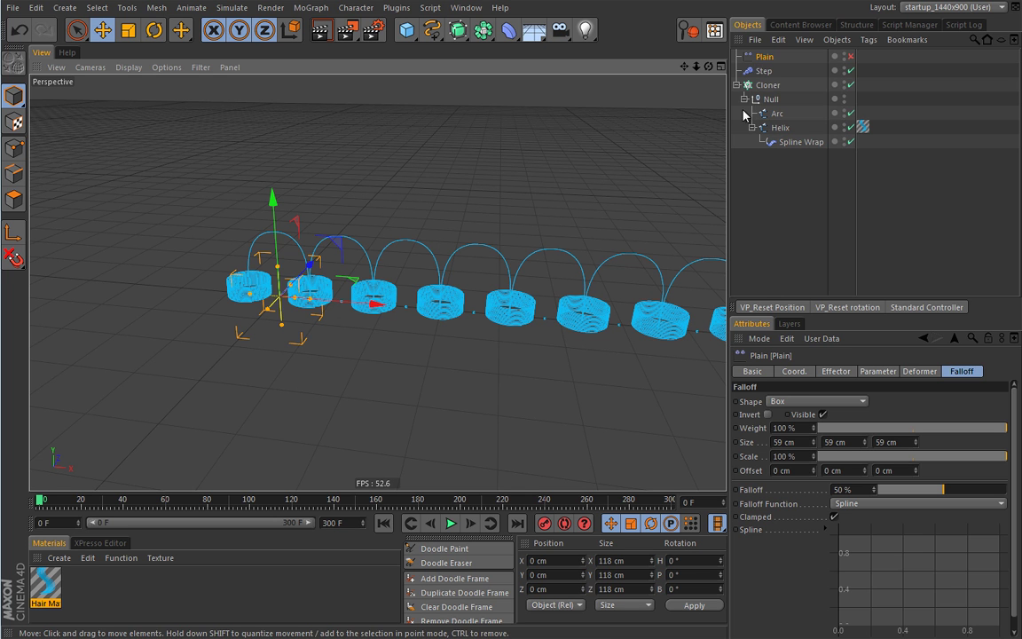
click(768, 85)
Step: Turn on the Plain effector's Visibility parameter and expand its Min/Max strength limits
click(919, 372)
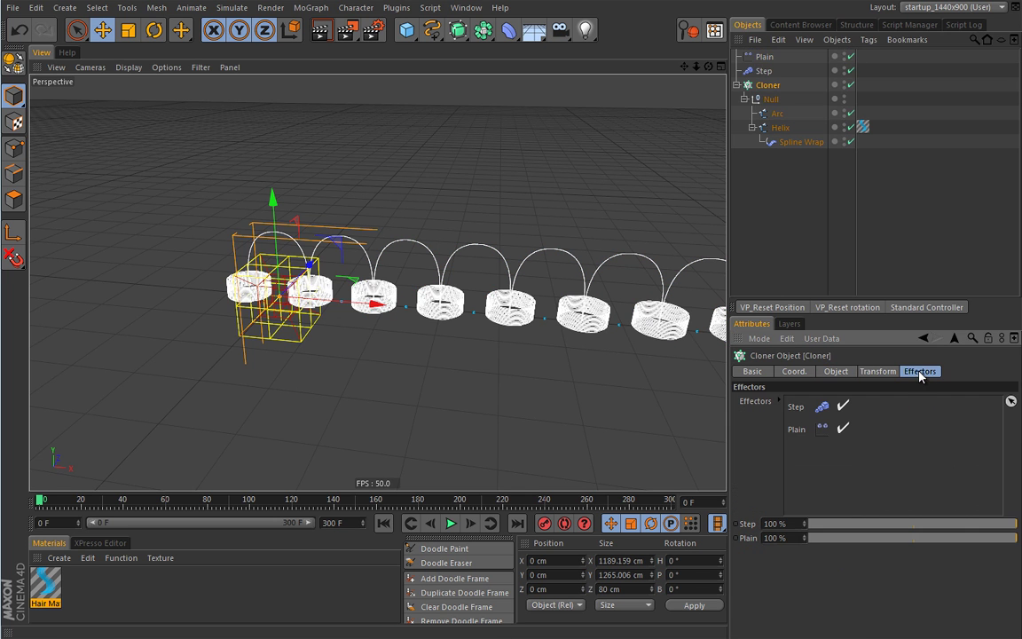
click(764, 56)
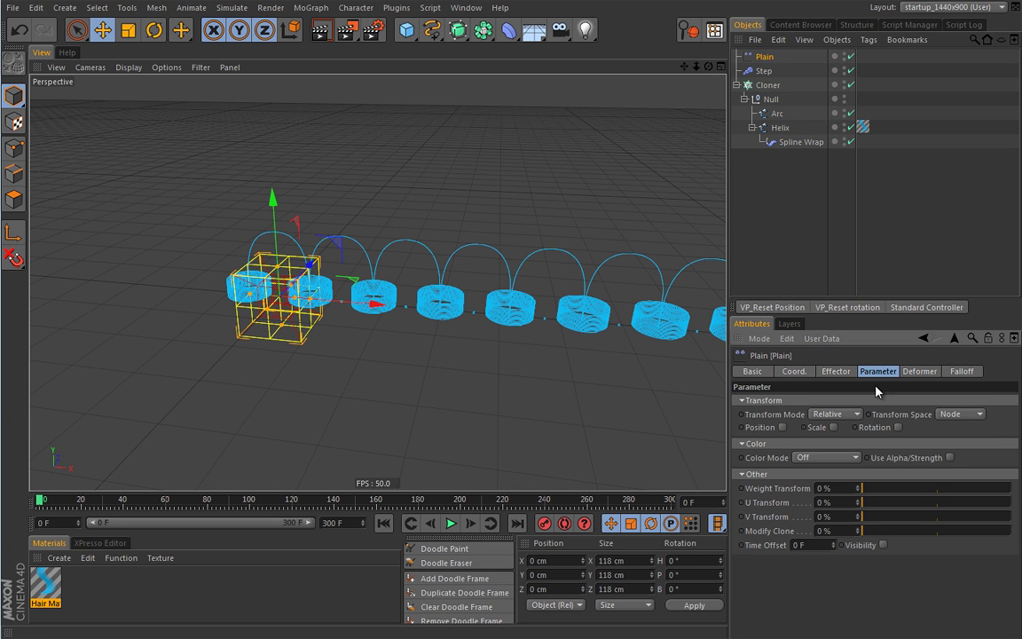
click(883, 545)
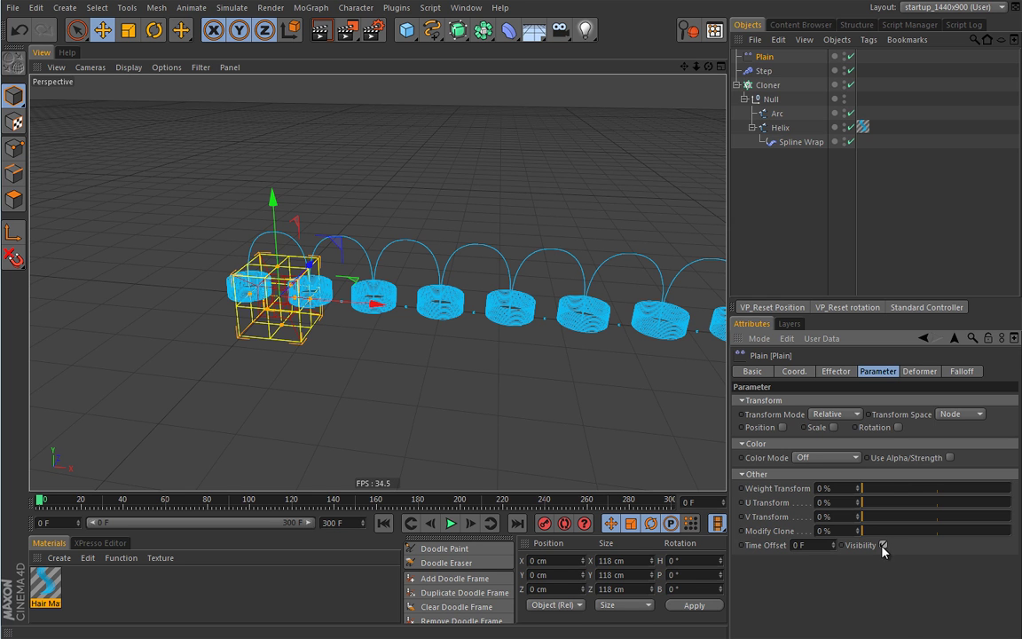
click(964, 373)
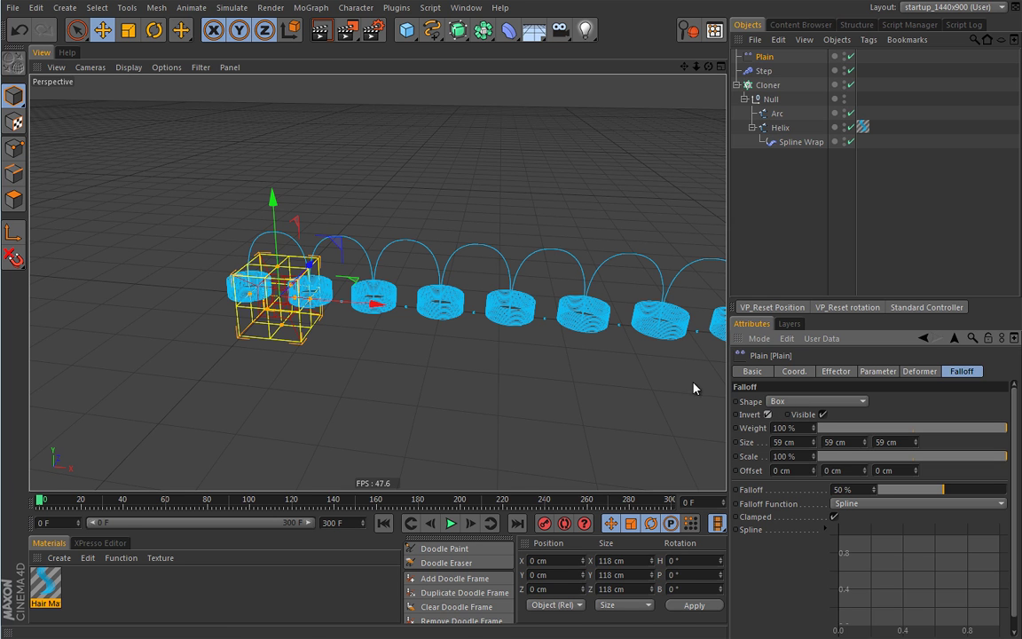
click(837, 373)
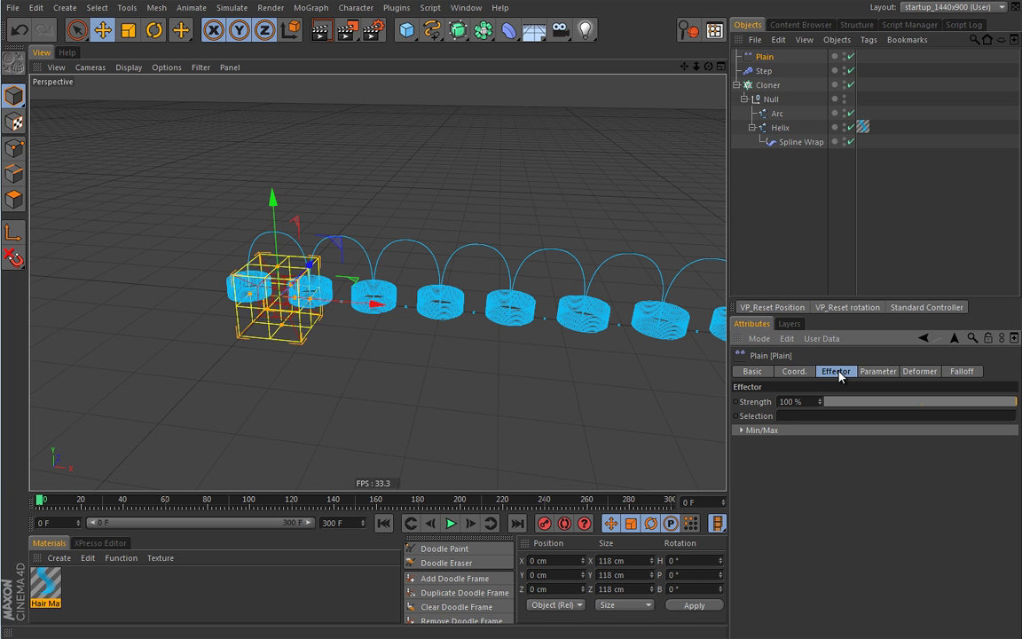
click(750, 431)
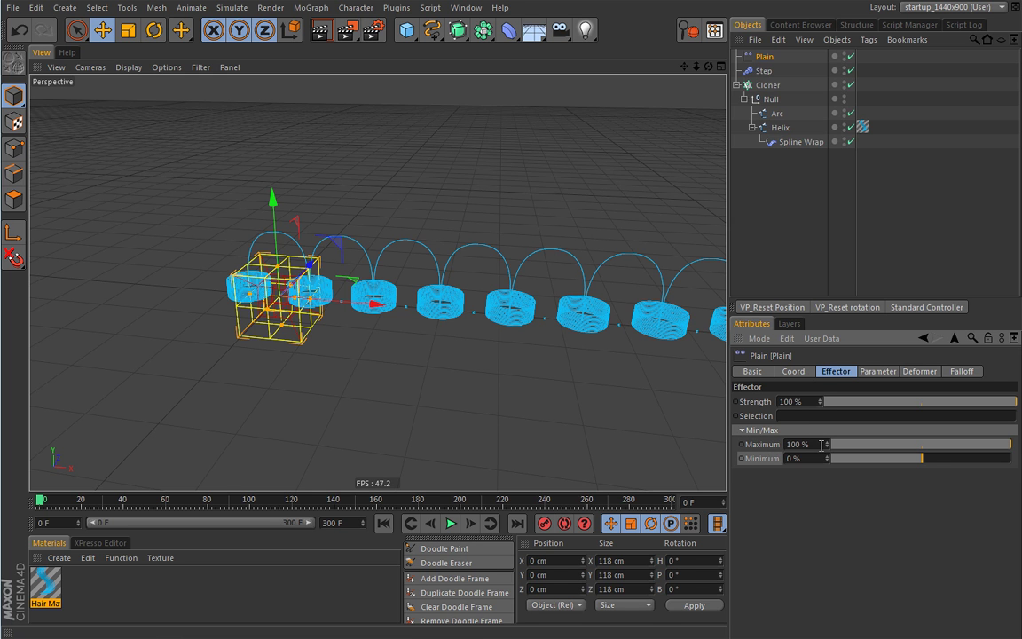
Step: Set the Plain effector's Maximum to 0 % and Minimum to 100 %, testing Visibility
click(922, 444)
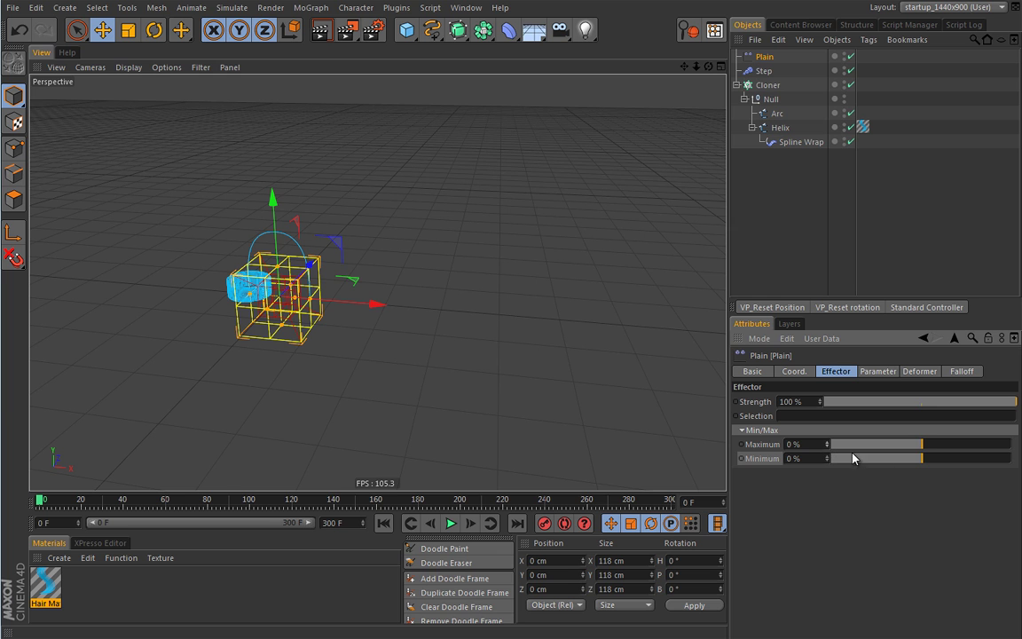
drag(934, 458, 1011, 458)
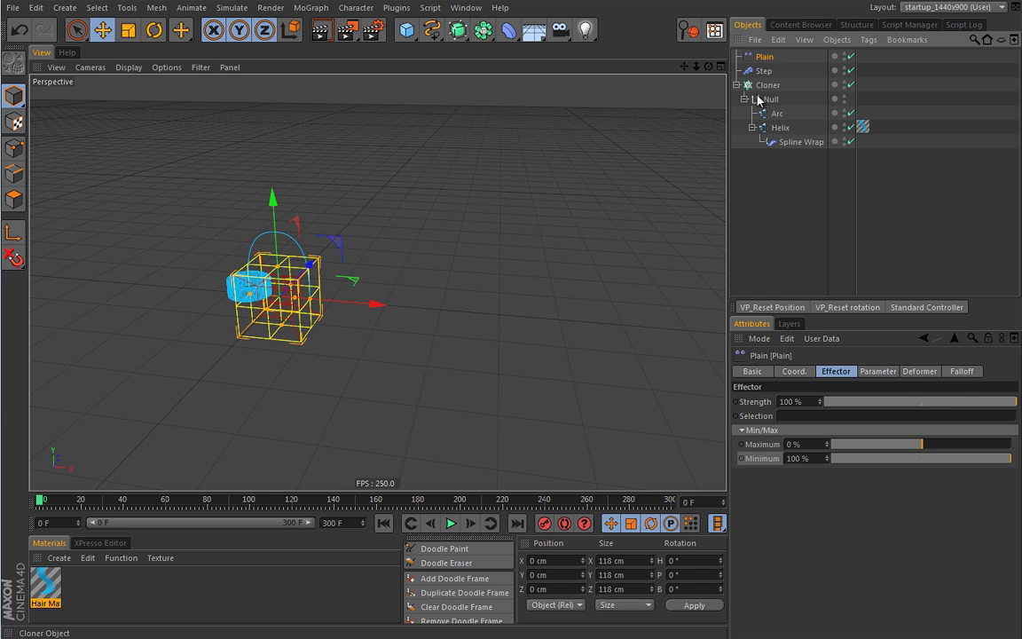
click(882, 376)
click(883, 545)
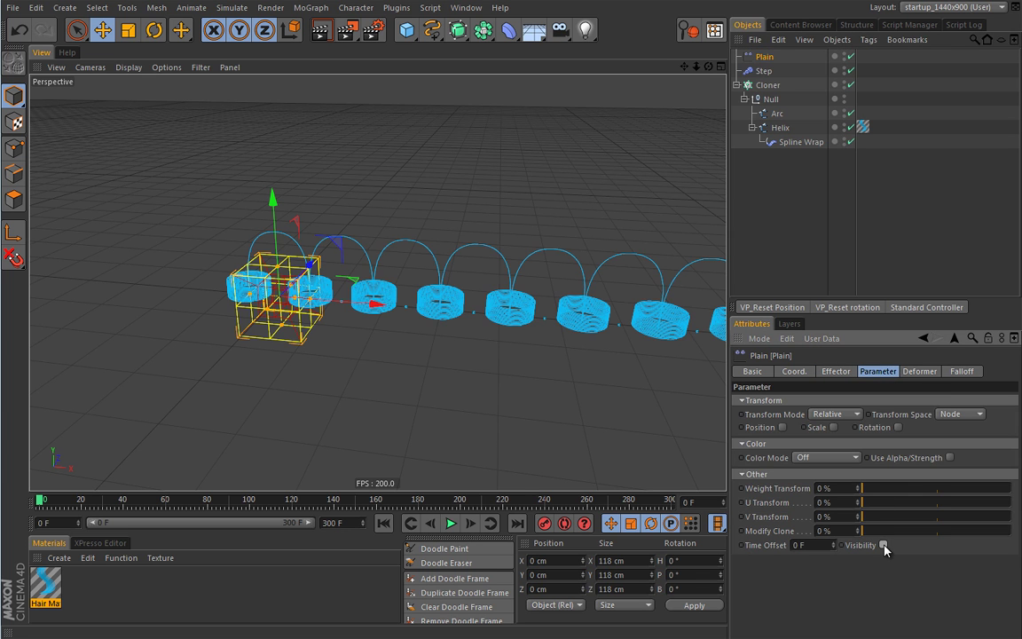
click(883, 546)
Step: Play the animation and invert the falloff so only the ring inside the box stays visible
click(961, 371)
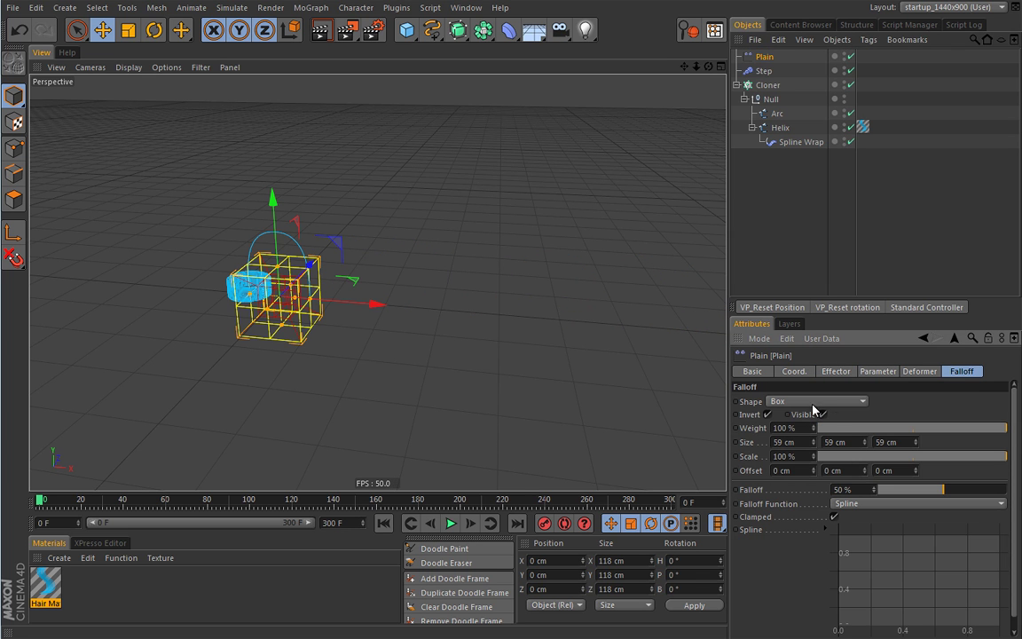
click(769, 416)
alt+middle_drag(383, 347, 302, 272)
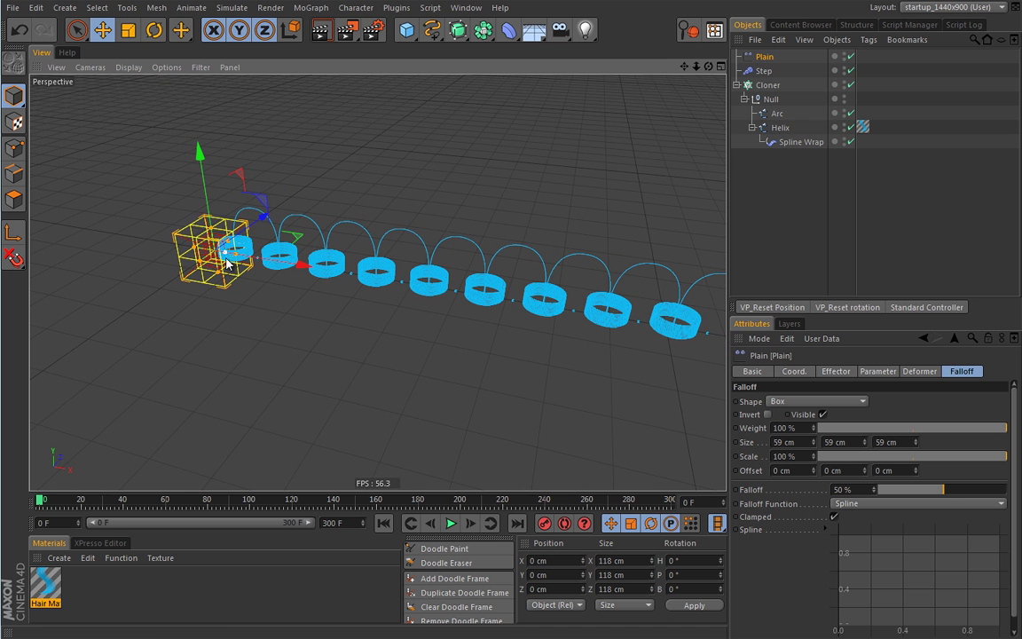
click(451, 524)
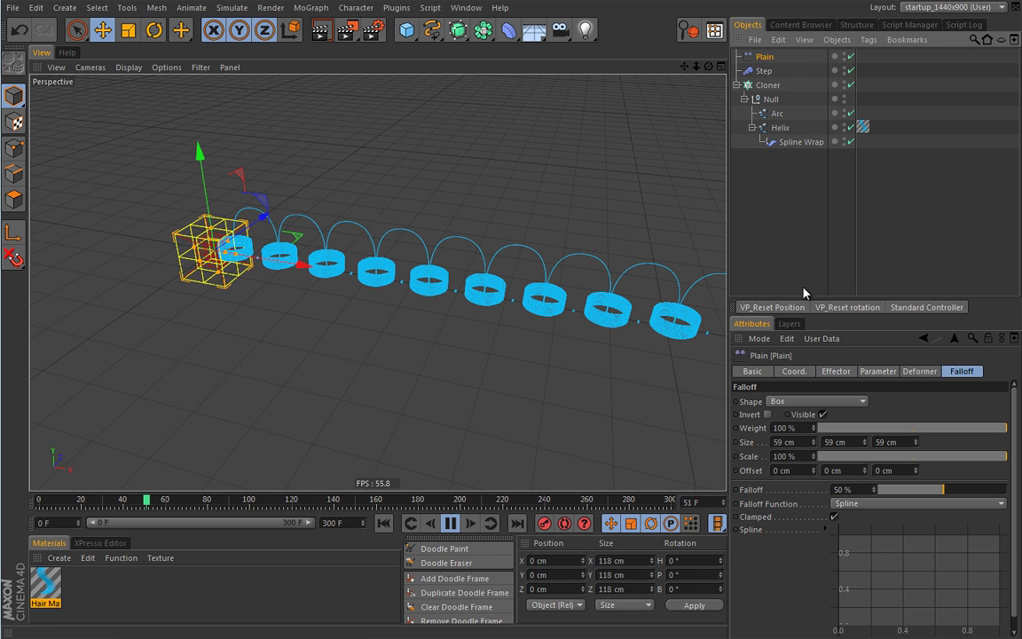
click(878, 371)
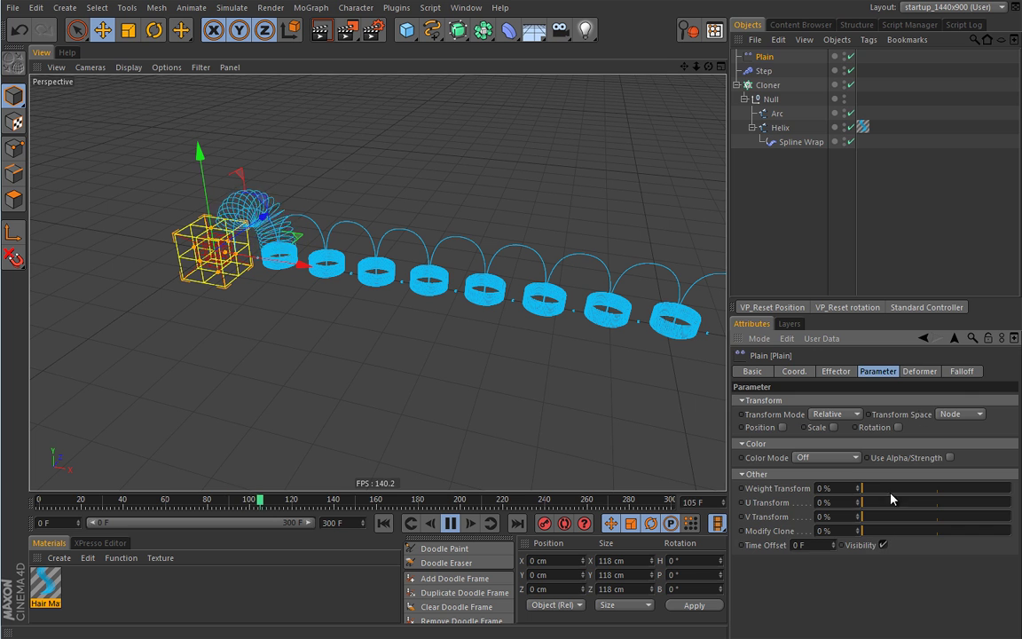
click(961, 371)
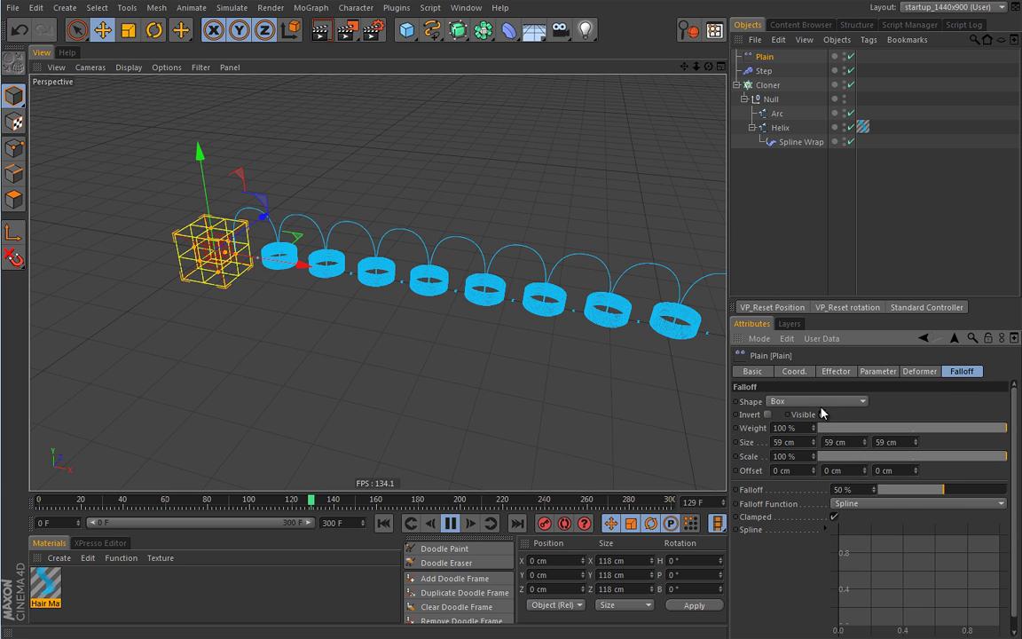
click(769, 414)
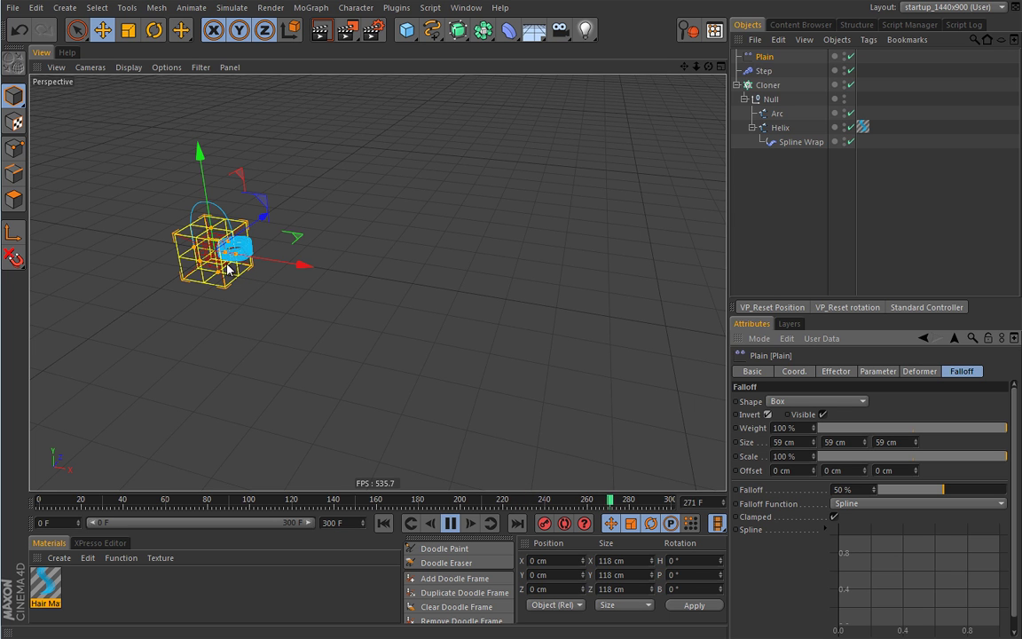
Step: Move the Plain effector along X to 134.173 cm and rewind to frame 0
drag(303, 265, 346, 268)
click(450, 523)
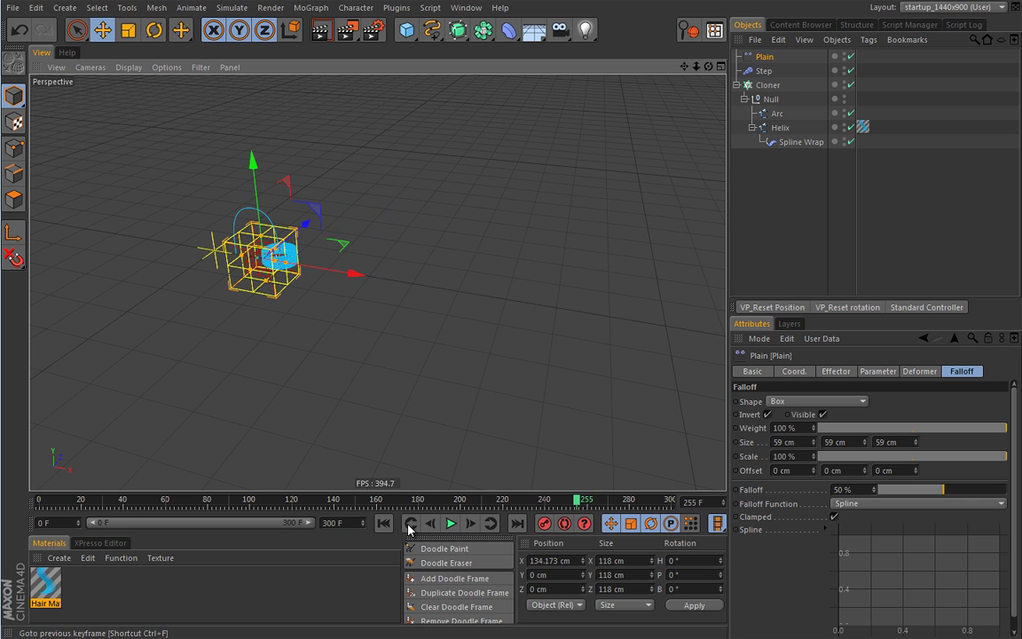
click(411, 522)
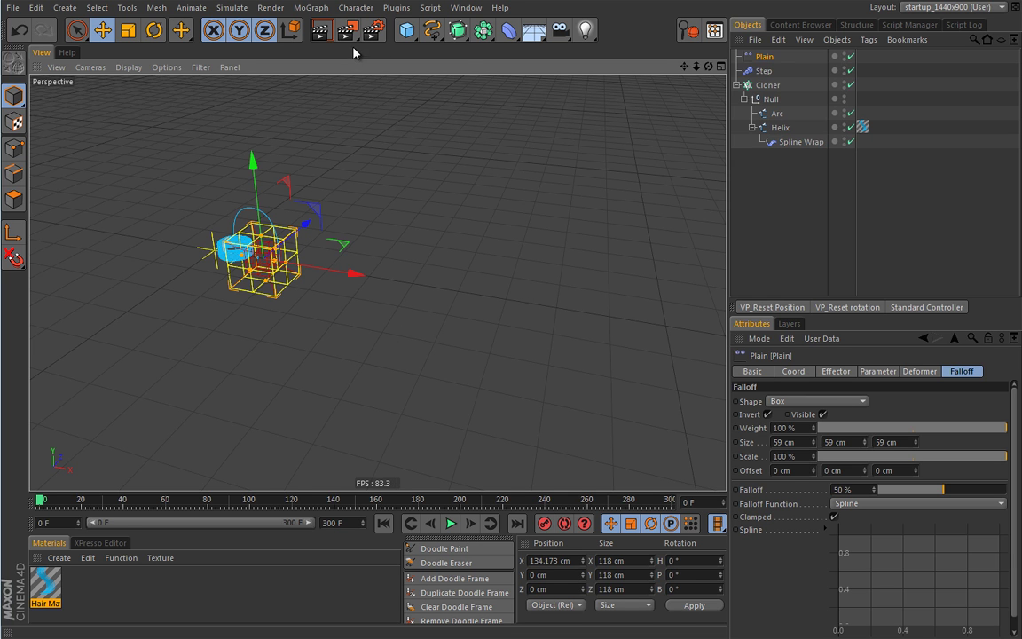
Step: Turn off the Plain effector's Visibility so the whole ring chain shows
click(767, 86)
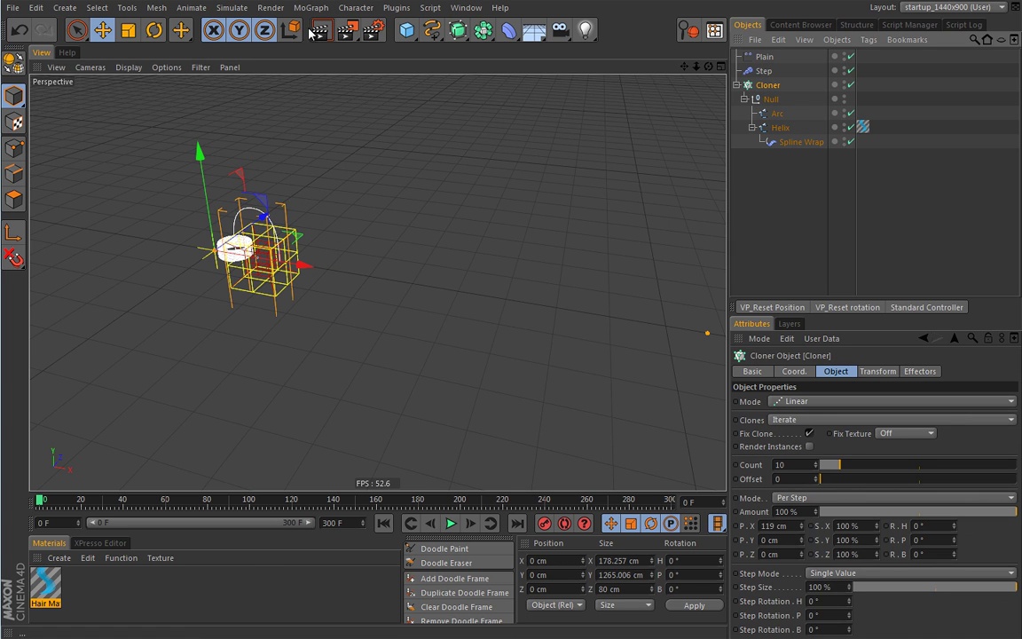
click(759, 57)
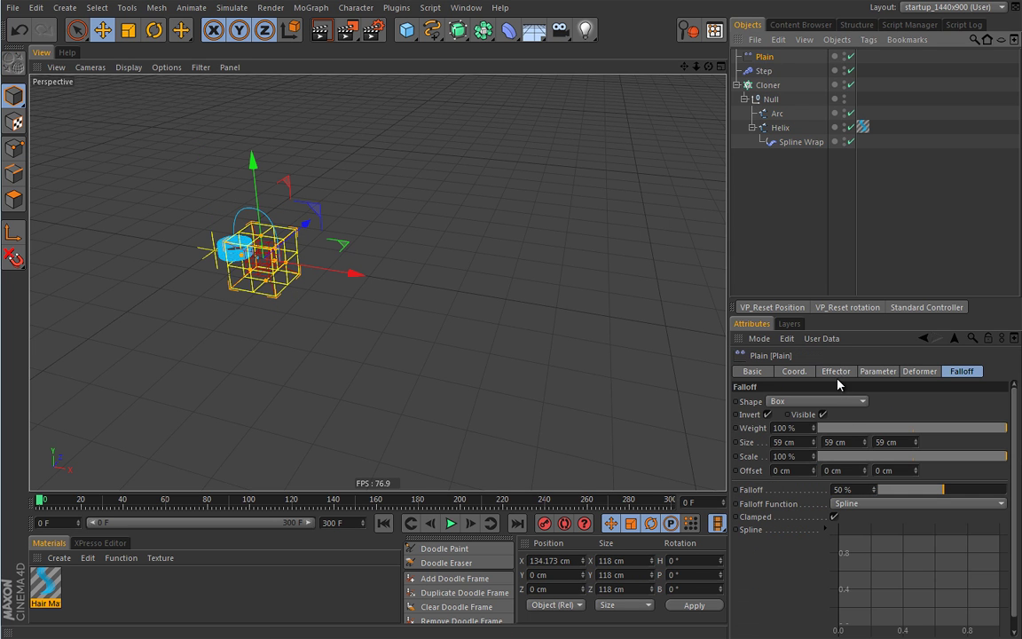
click(876, 372)
click(881, 544)
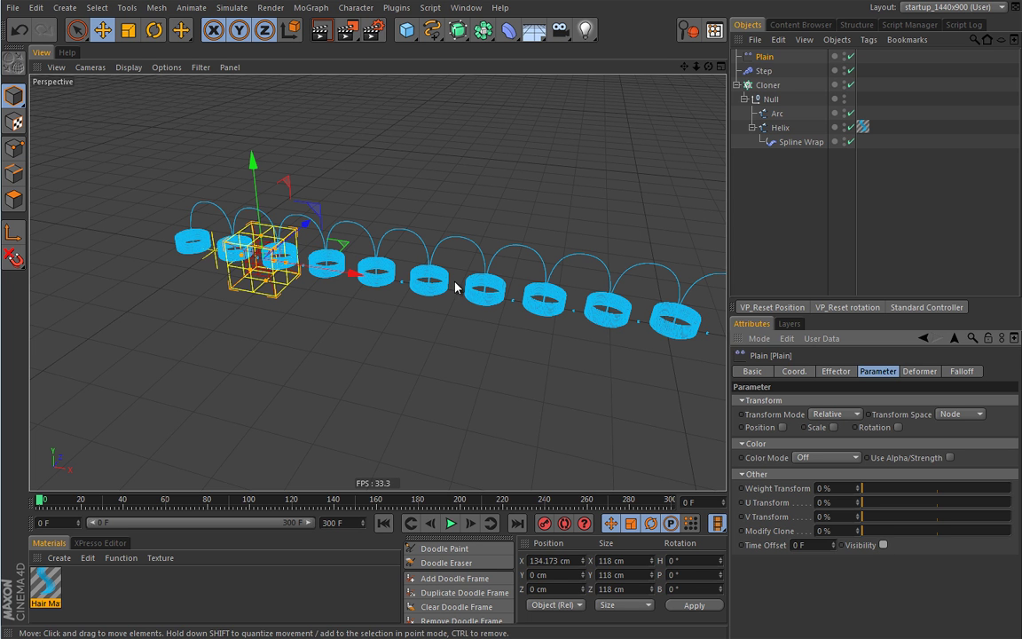
Step: Frame the full ring chain, play the animation, and rewind to frame 0 with the Cloner selected
mouse_move(487, 320)
alt+mouse_down()
mouse_move(345, 267)
mouse_move(420, 302)
alt+mouse_up()
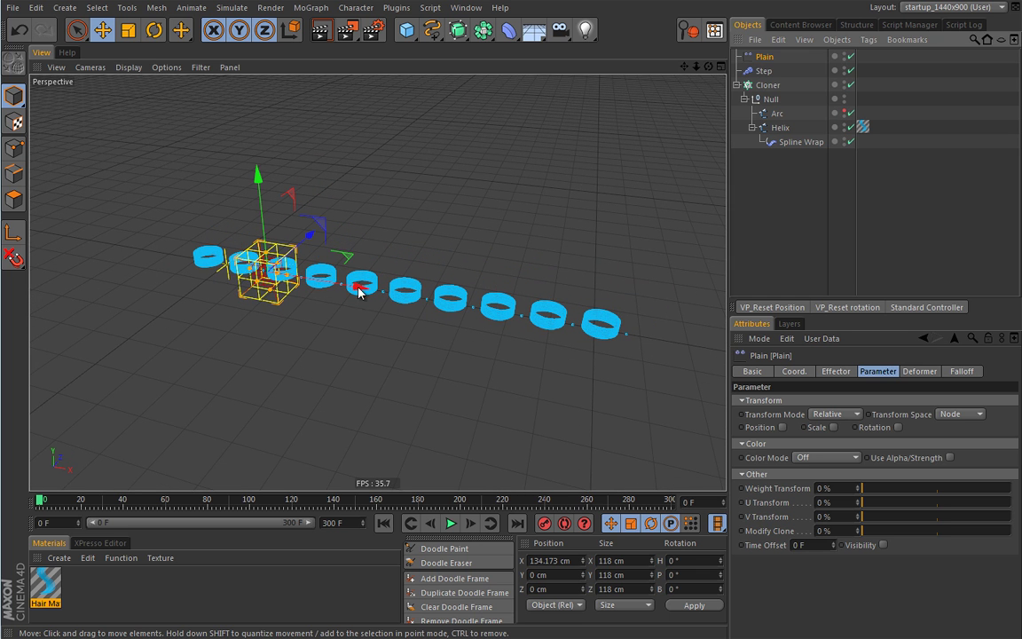
scroll(342, 288, up, 2)
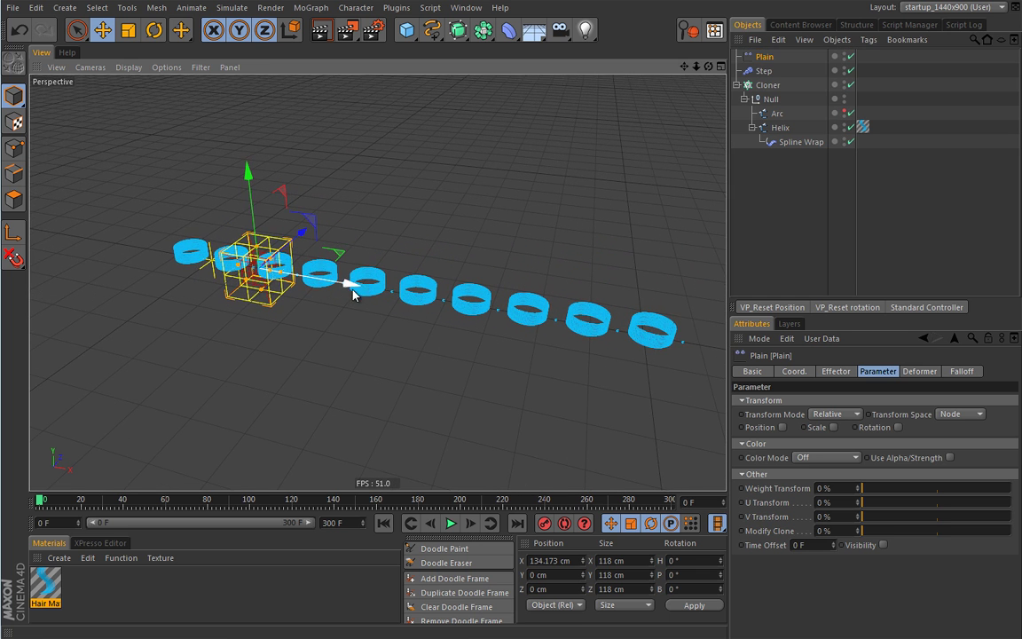
click(450, 523)
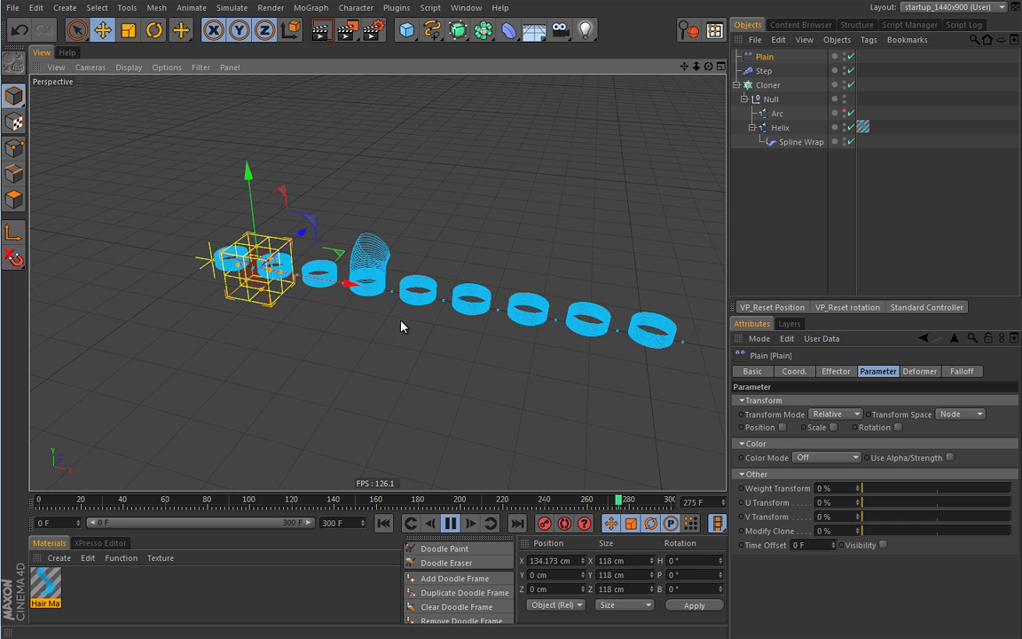
key(F8)
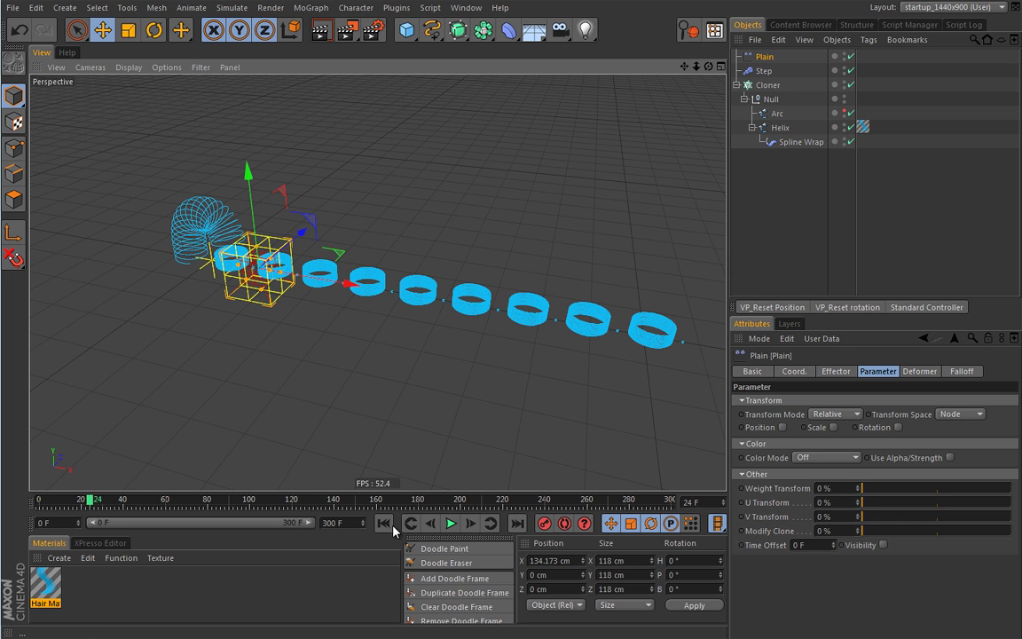
click(385, 525)
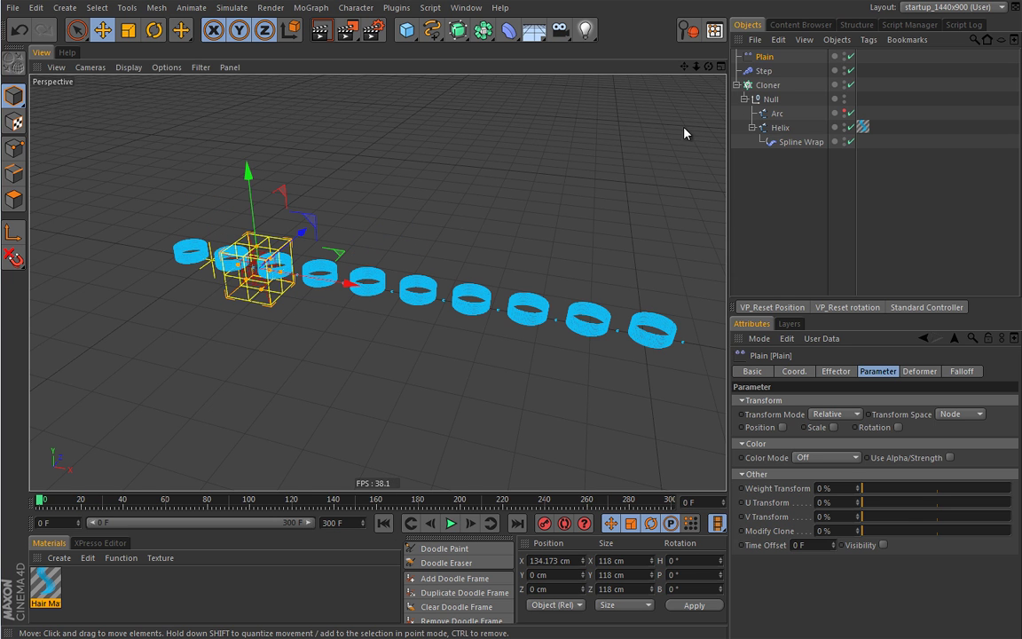
click(768, 85)
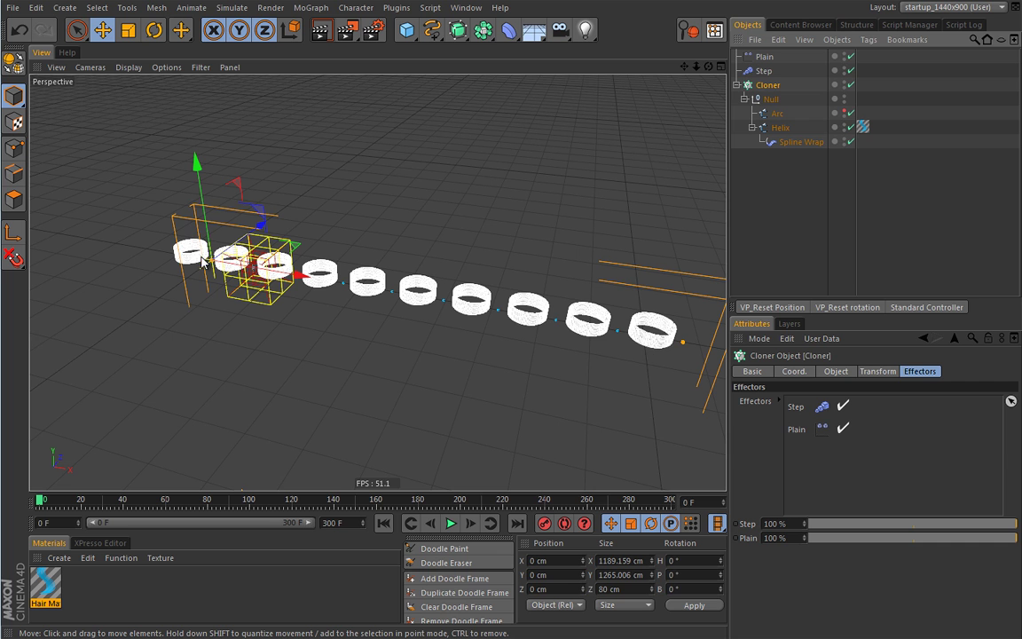
Step: Add a MoGraph Tracer tracing the Cloner with Tracing Mode set to Connect All Objects
click(310, 8)
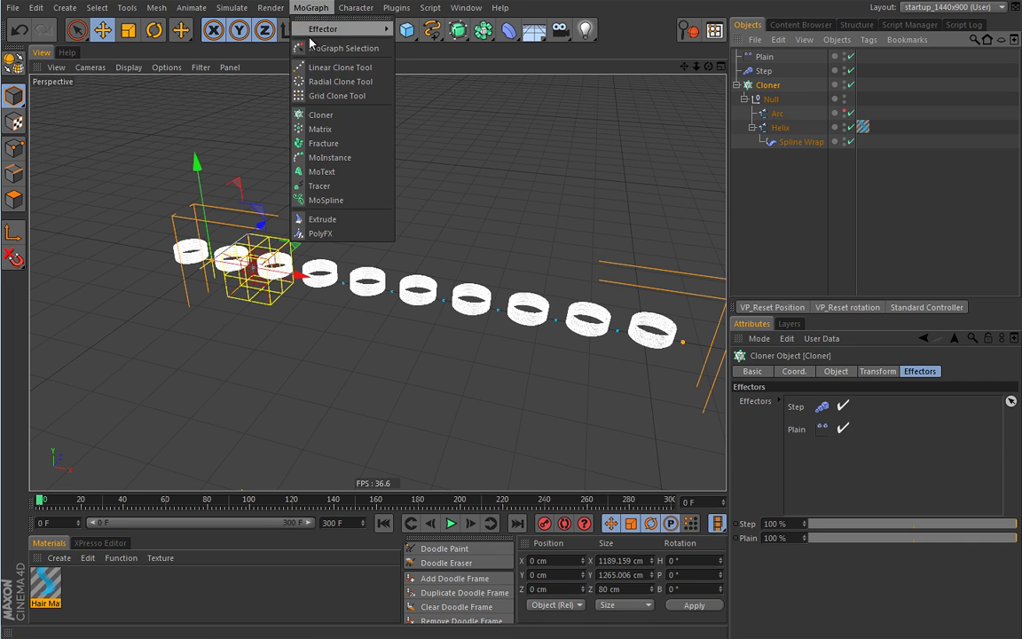
click(317, 185)
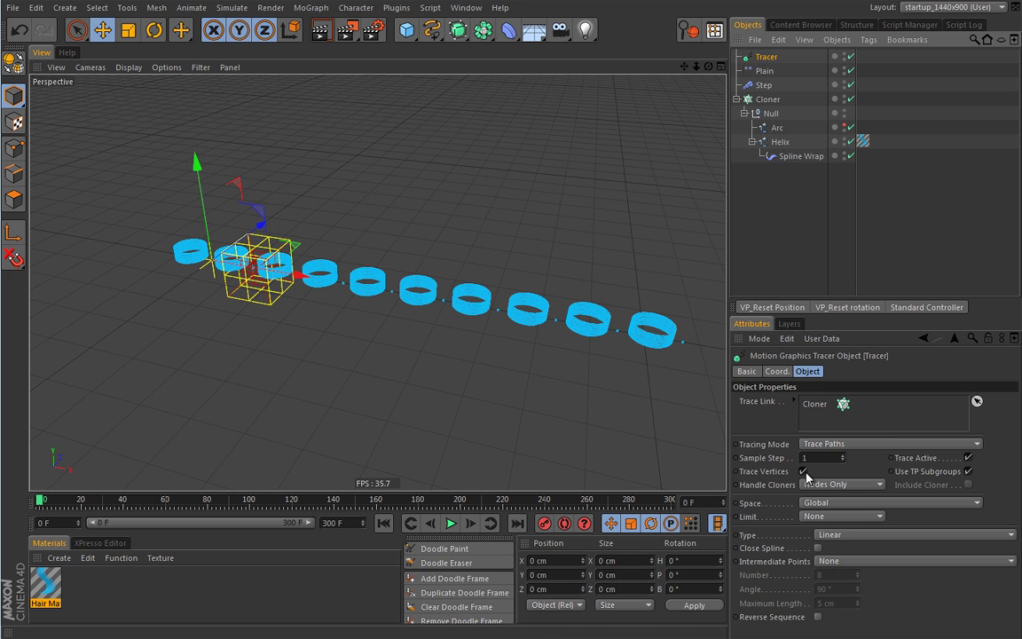
click(838, 444)
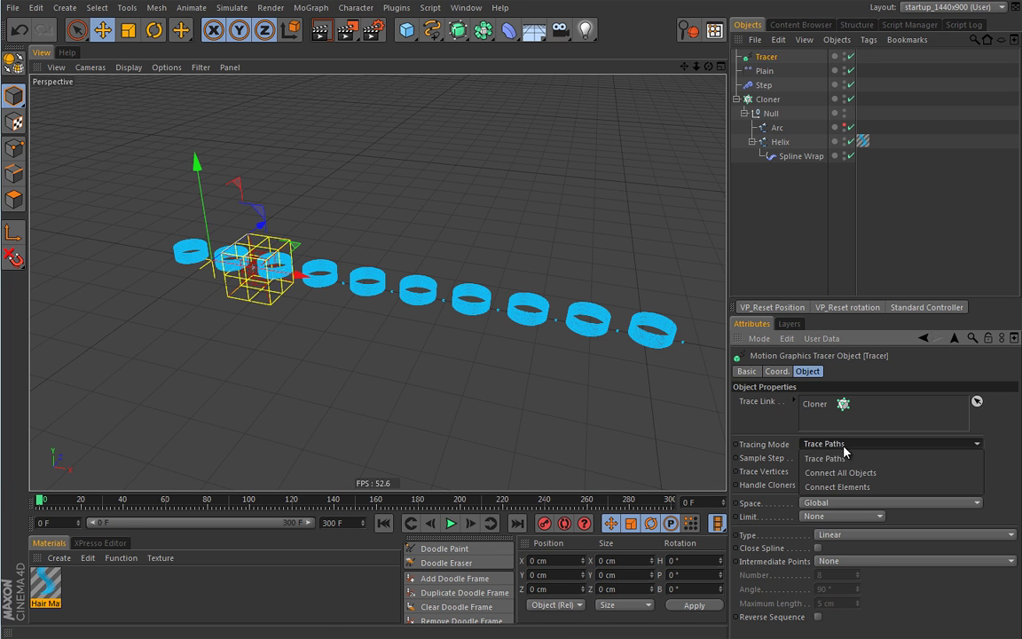
click(847, 473)
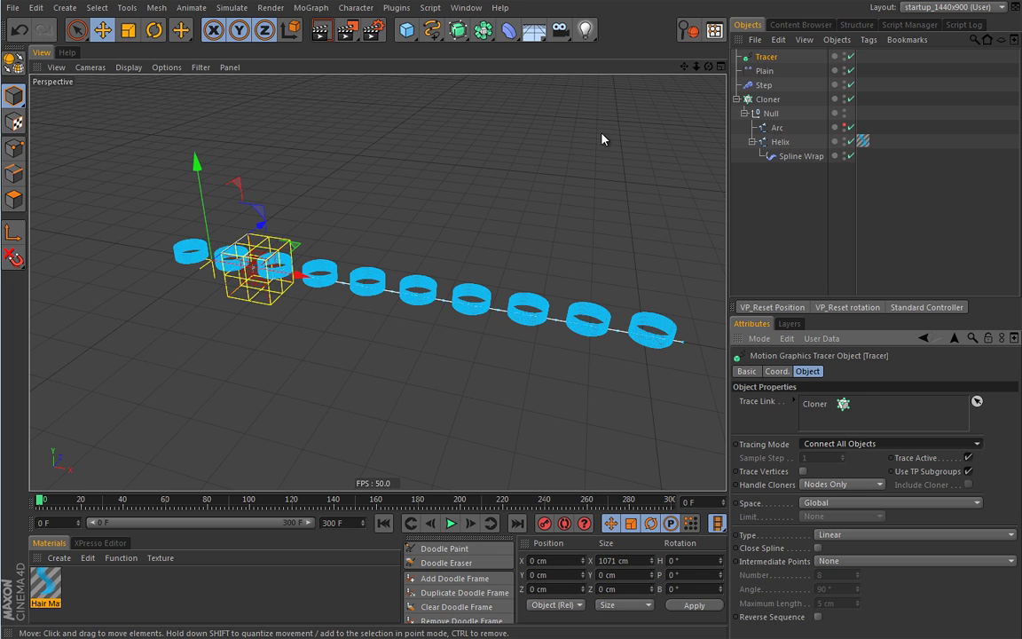
Step: Give the Plain effector an Align to Spline tag with the Tracer as Spline Path
click(764, 71)
click(868, 40)
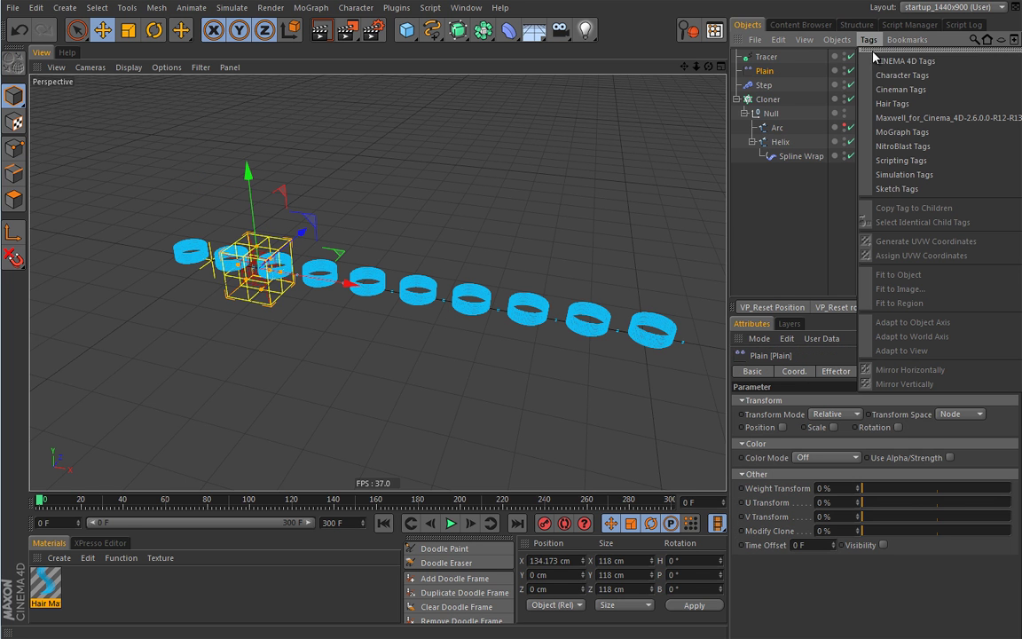
mouse_move(897, 61)
click(798, 76)
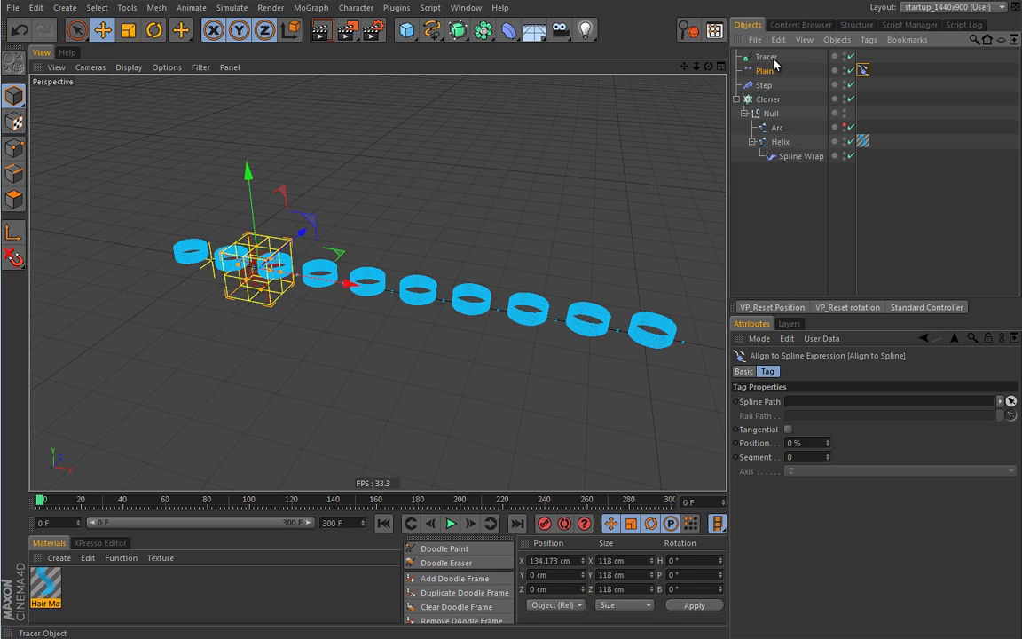
drag(754, 378, 801, 407)
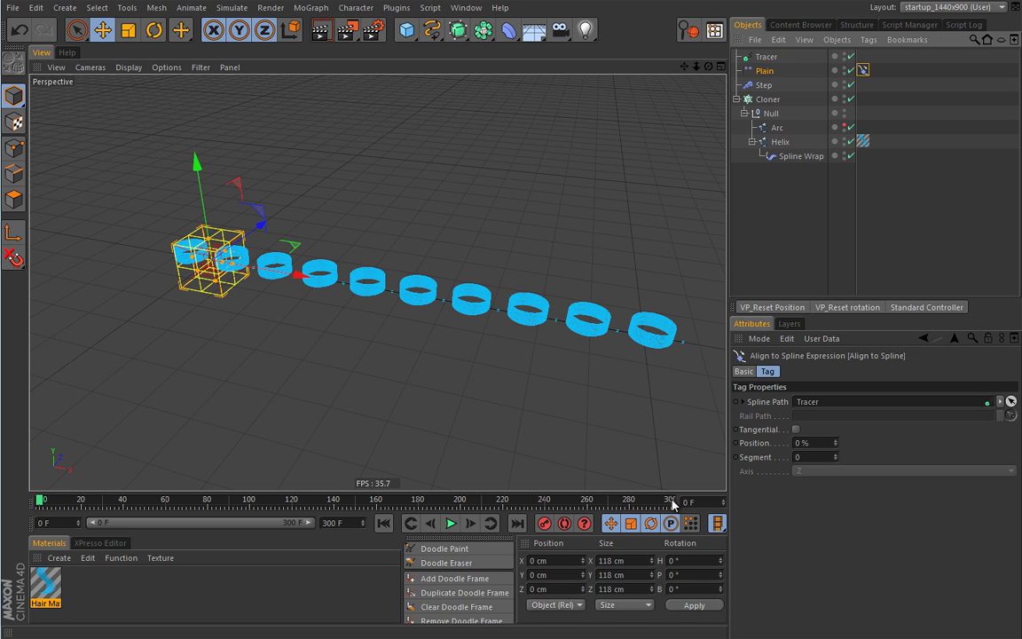
Step: Keyframe the Align to Spline Position at 0% on frame 0 and 50% at frame 300
ctrl+click(736, 443)
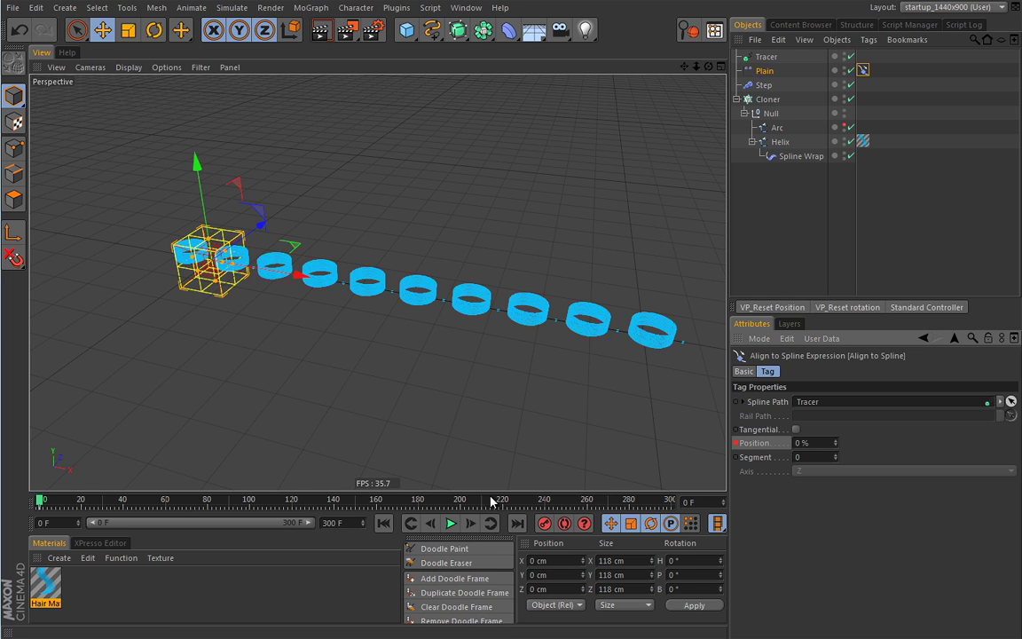
drag(490, 502, 670, 502)
click(821, 442)
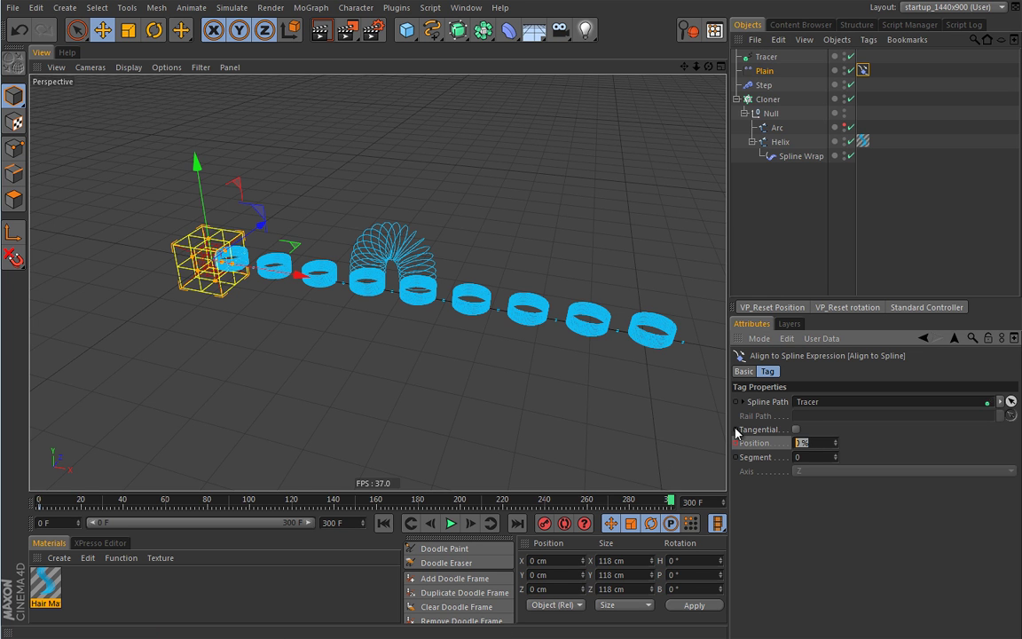
key(Return)
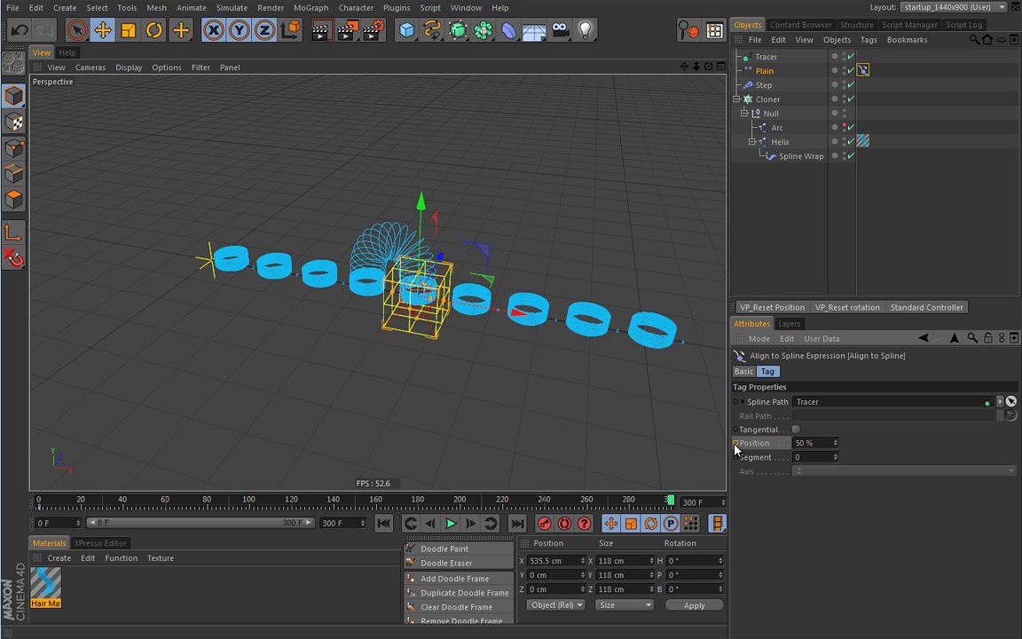
Step: Rewind and play the animation to watch Plain travel along the Tracer
click(383, 522)
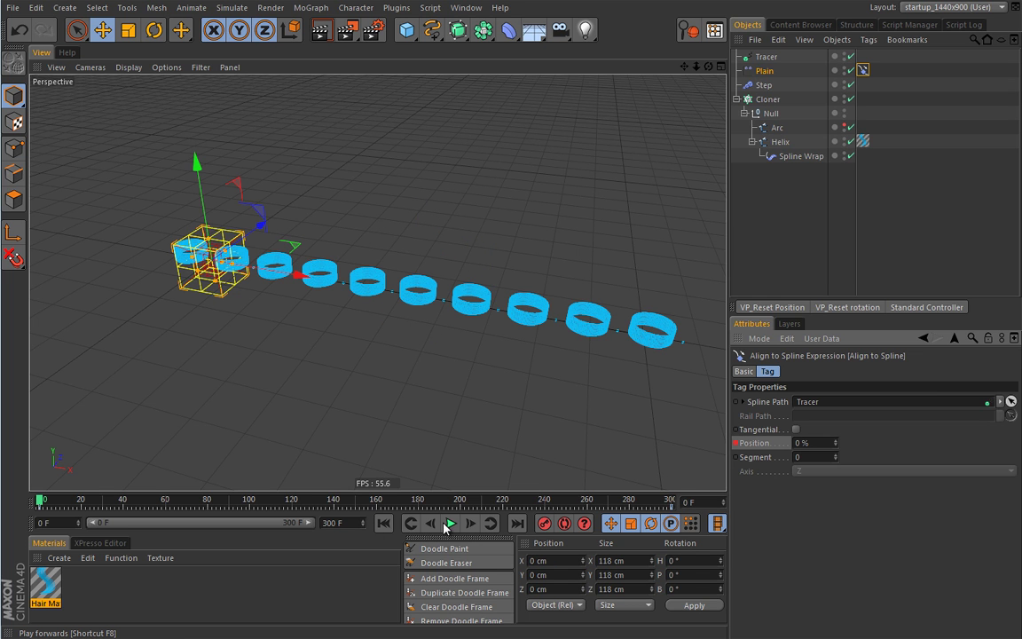
click(451, 524)
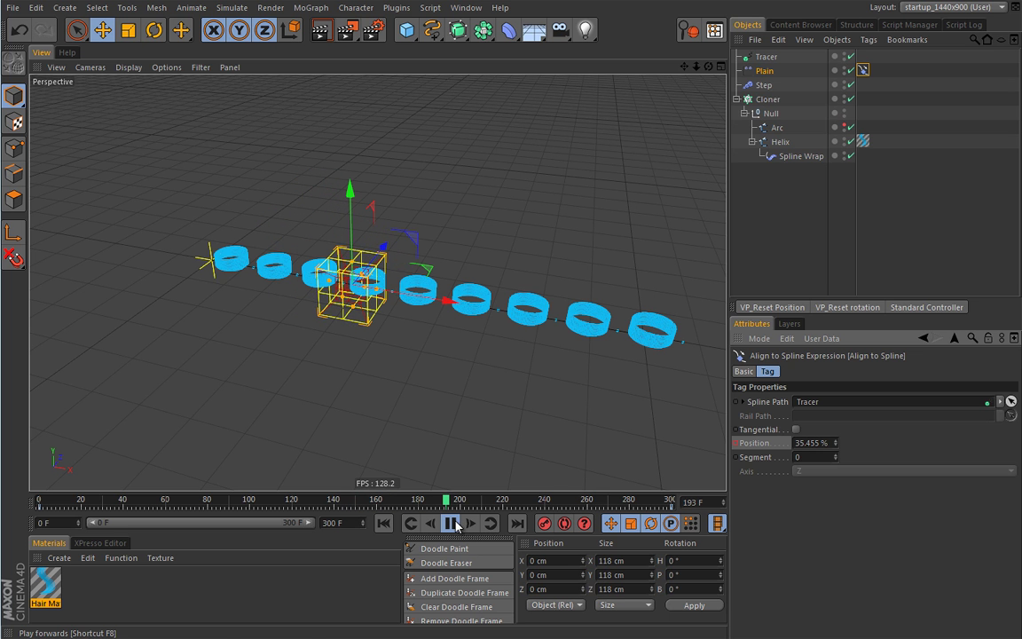
click(451, 523)
scroll(354, 347, up, 5)
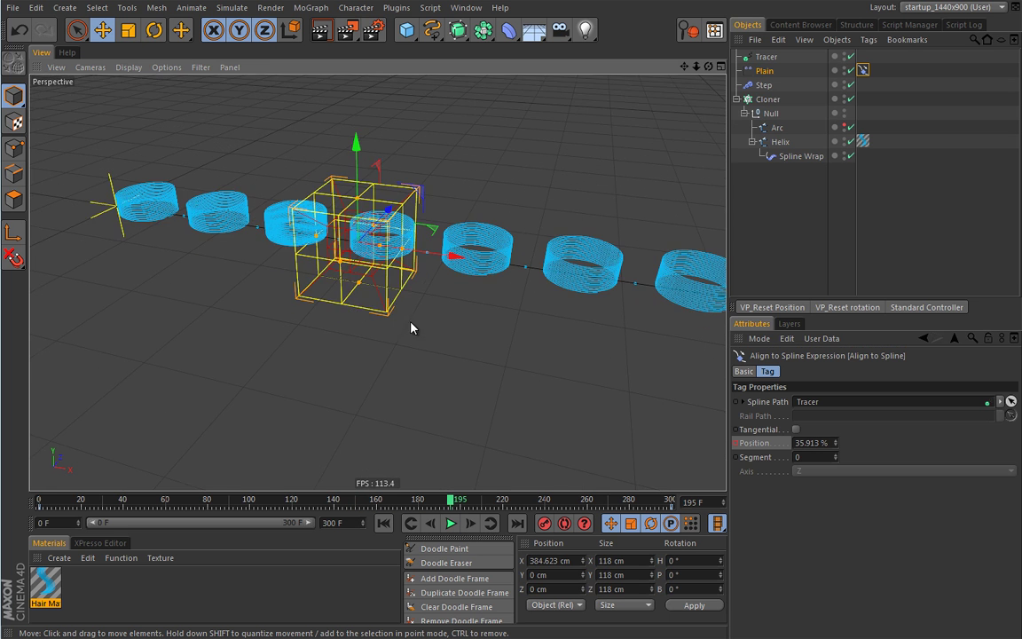
Step: Return to frame 0 and switch on Plain's Visibility to hide clones outside the effector
key(shift+f)
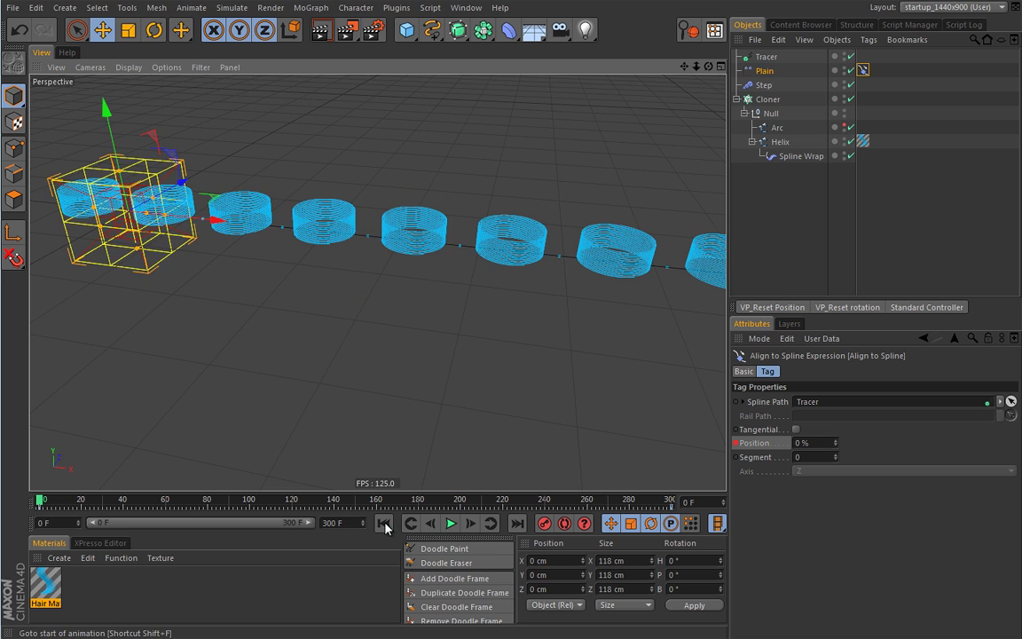
alt+drag(346, 469, 350, 382)
click(765, 71)
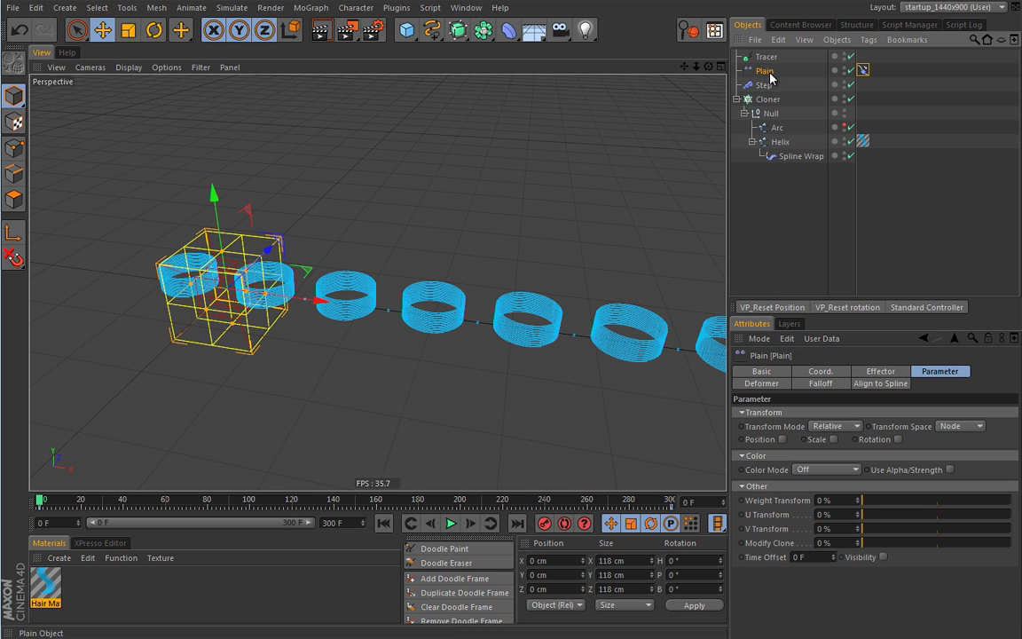
click(884, 557)
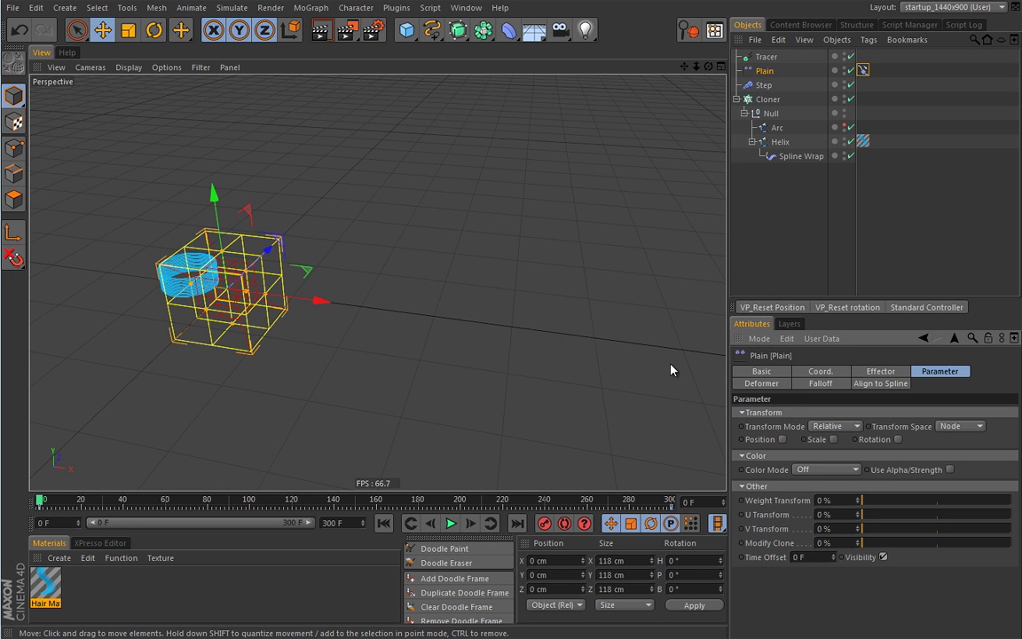
Step: Play, switch Visibility back off, then scrub the timeline to frames 152 and 14
click(451, 523)
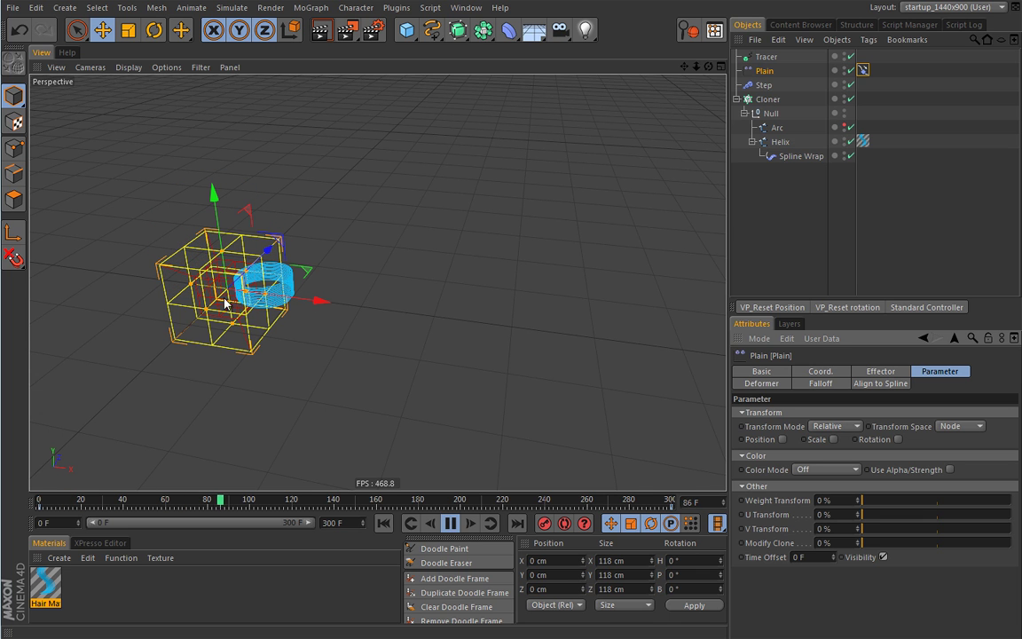
click(883, 557)
click(449, 523)
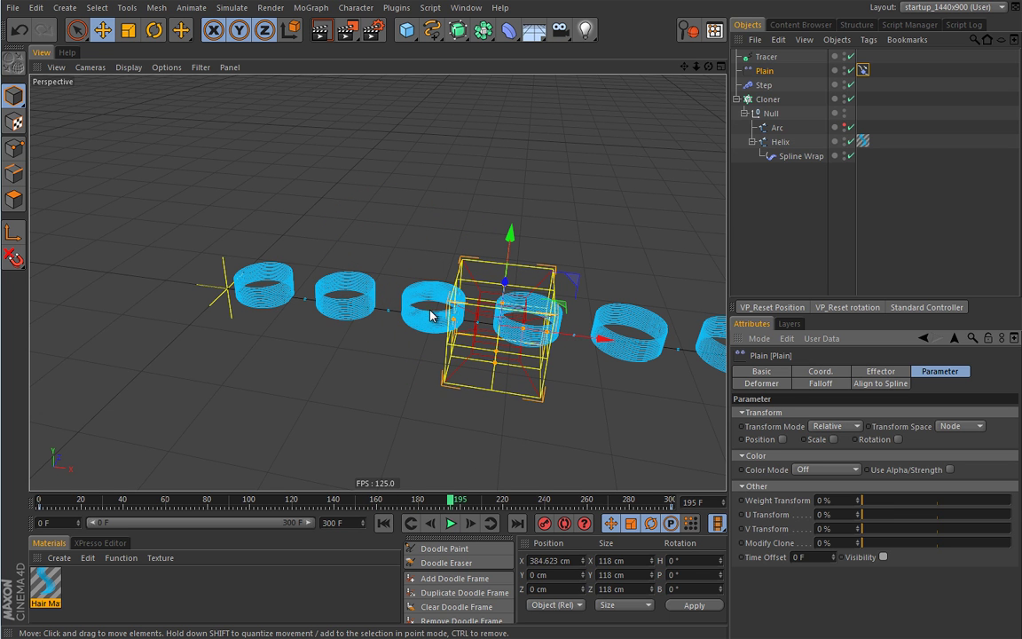
drag(451, 506, 314, 485)
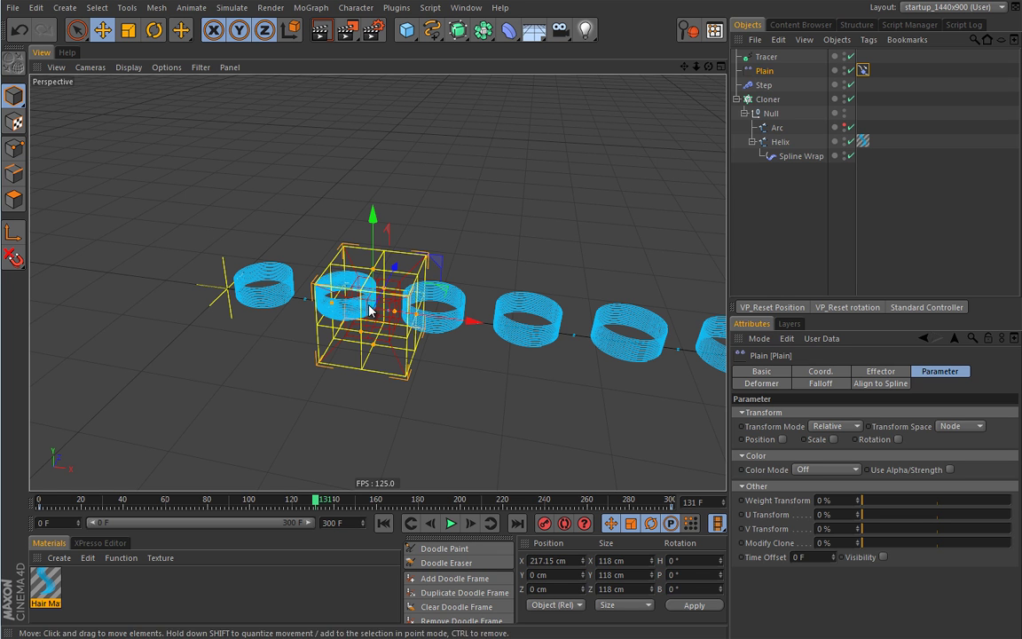
key(shift+f)
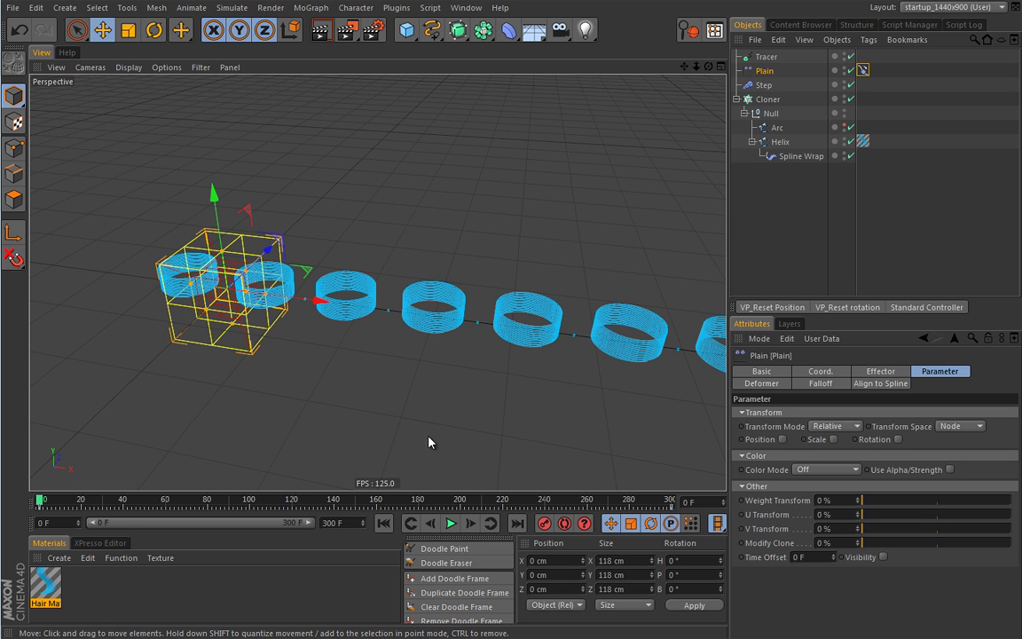
drag(38, 500, 165, 525)
scroll(264, 360, up, 5)
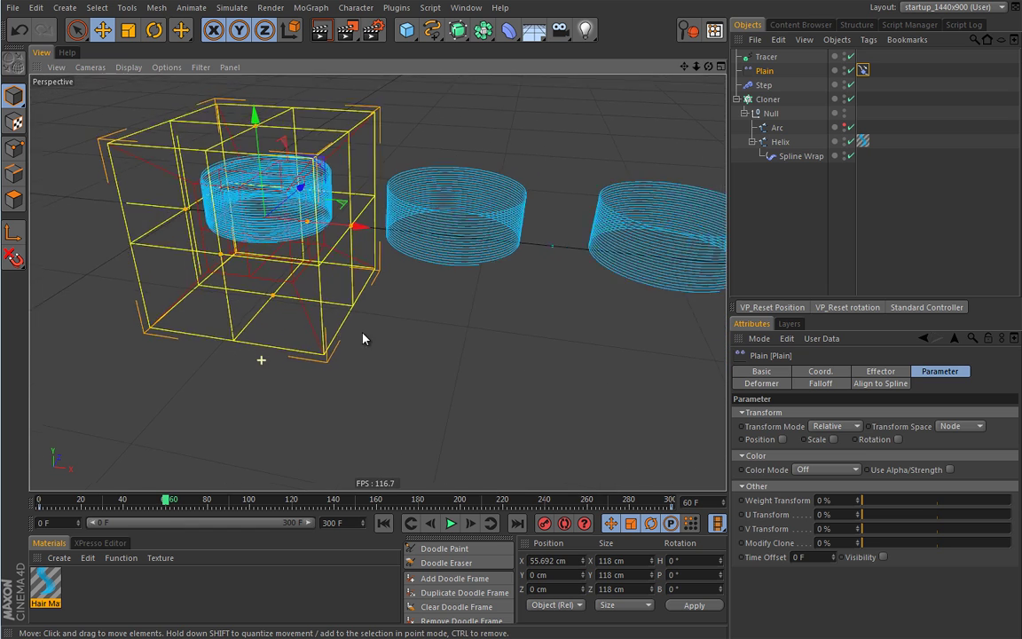
scroll(266, 292, up, 5)
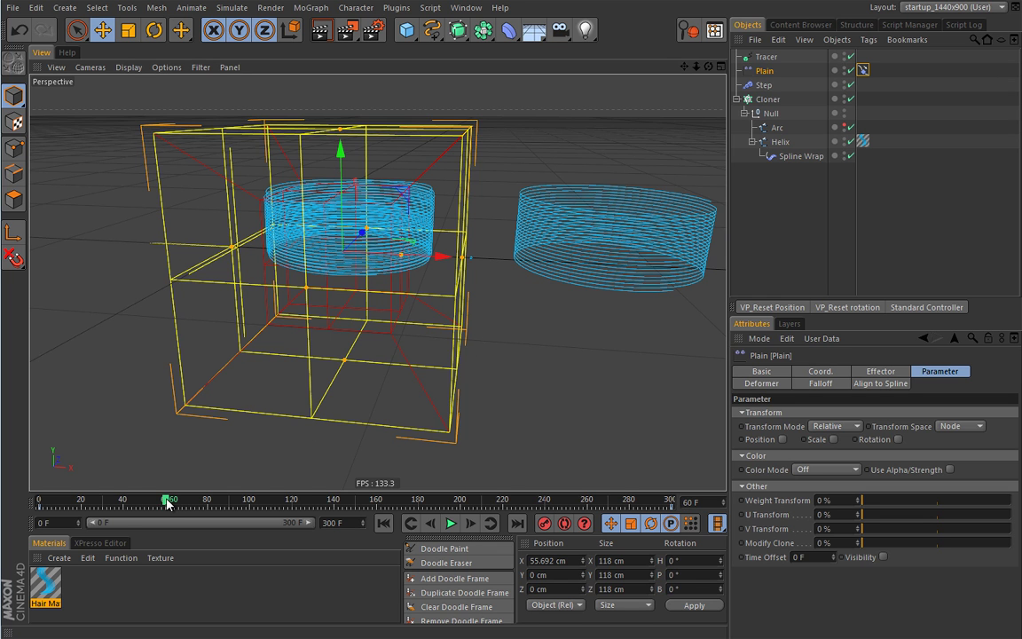
drag(166, 502, 169, 503)
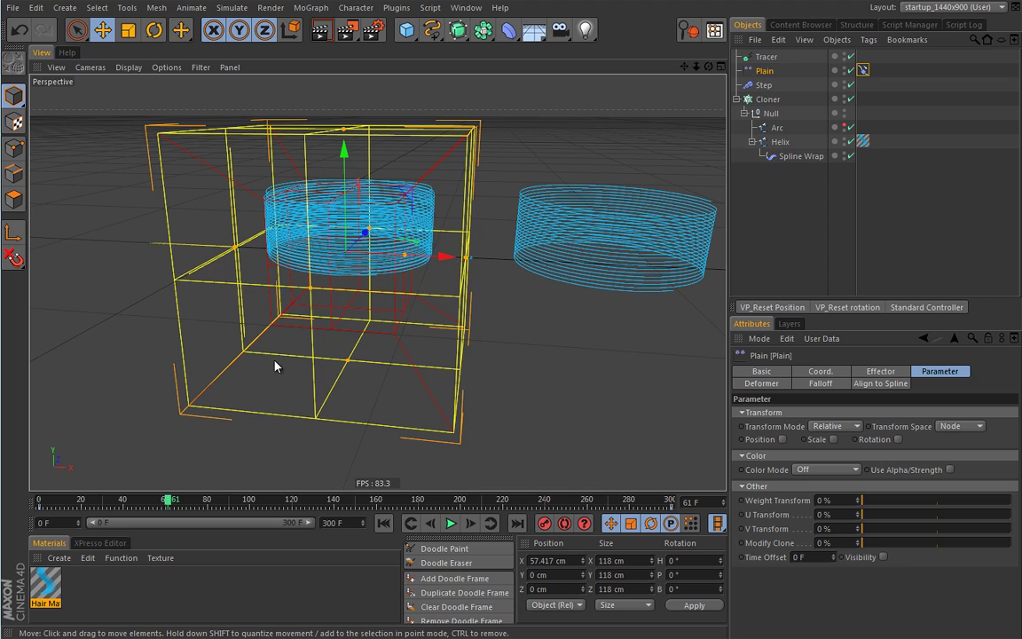
drag(169, 502, 39, 502)
scroll(193, 397, down, 5)
alt+drag(358, 354, 230, 213)
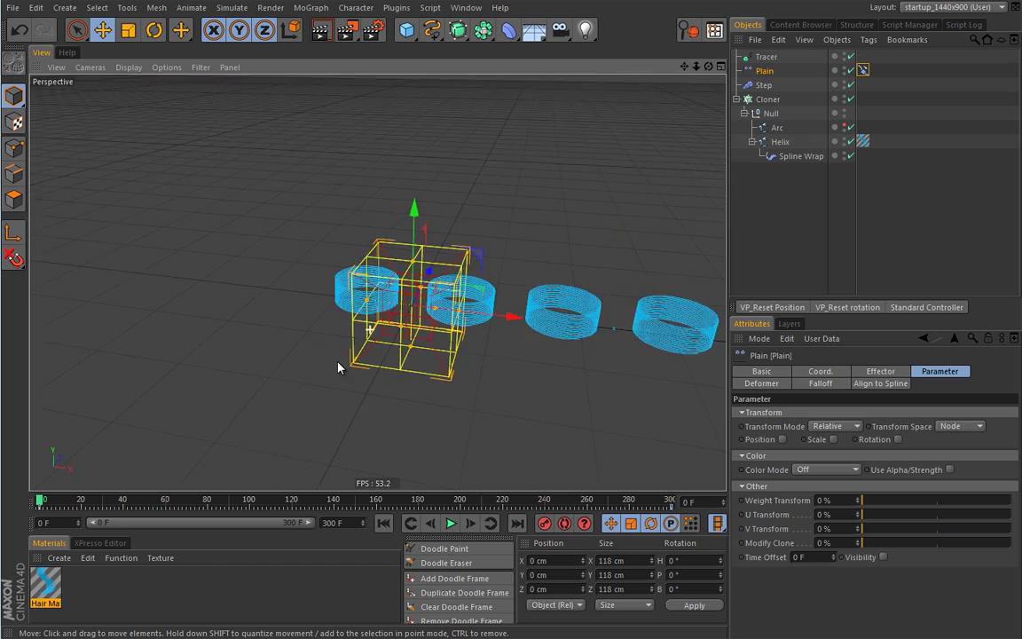
click(451, 523)
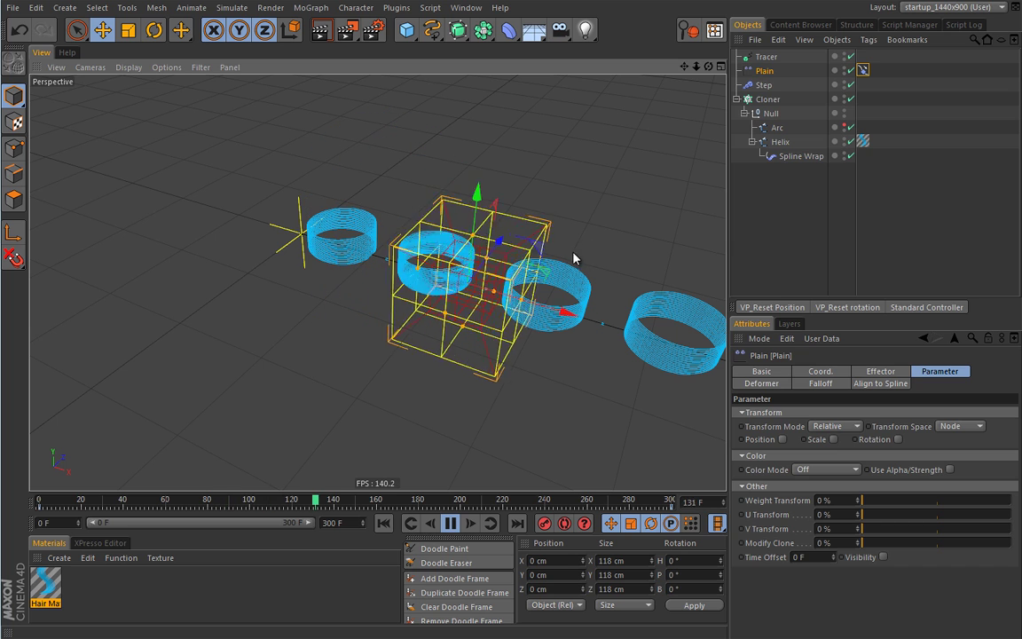
Step: Stop and rewind to frame 0, re-angle the view, and turn Plain's Visibility on
click(450, 523)
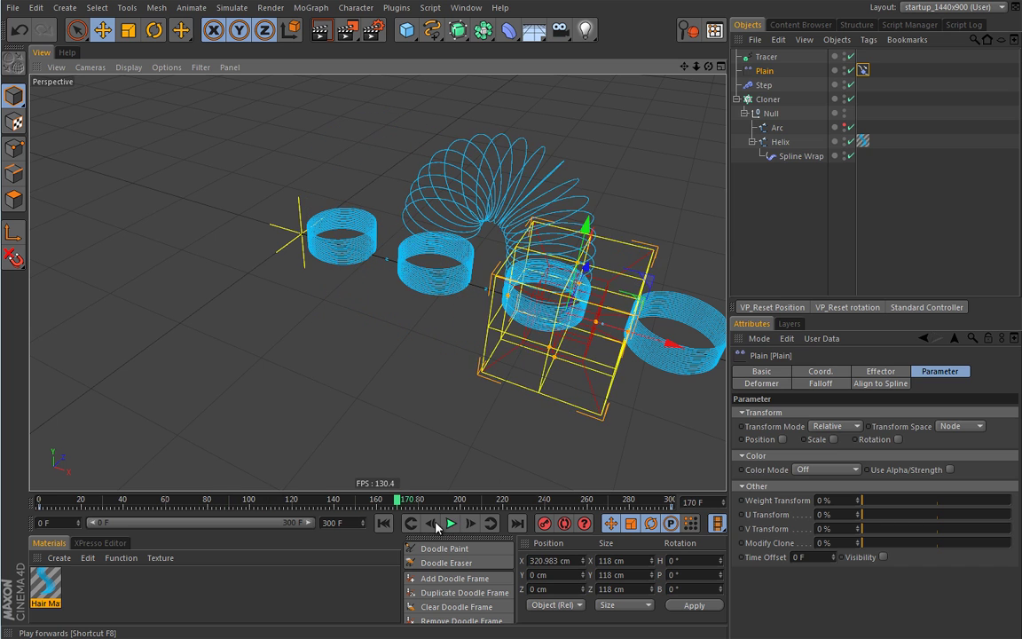
click(383, 523)
alt+drag(479, 284, 366, 322)
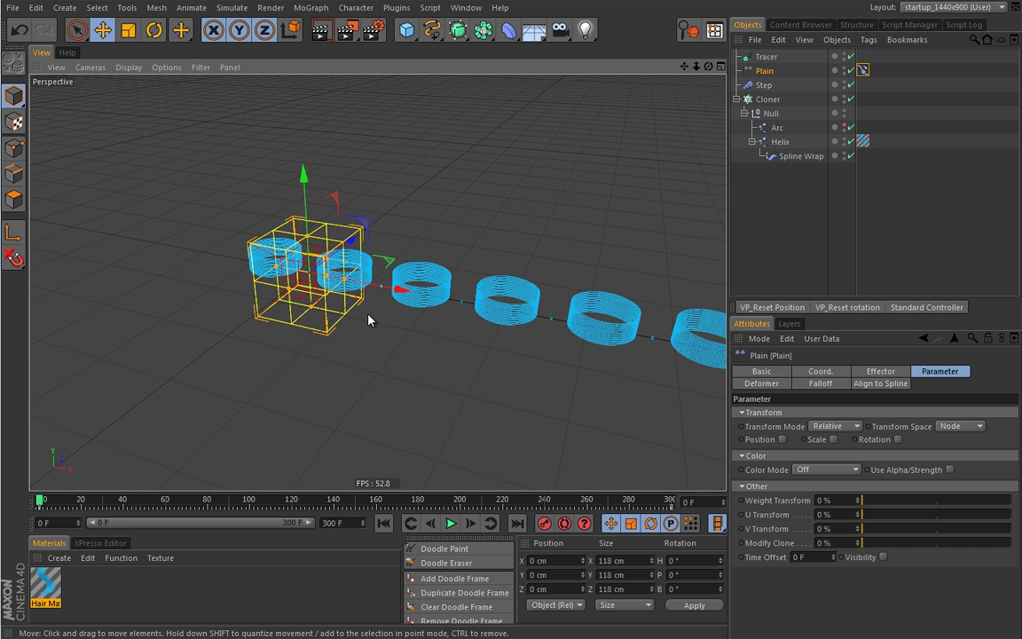
alt+drag(444, 335, 291, 288)
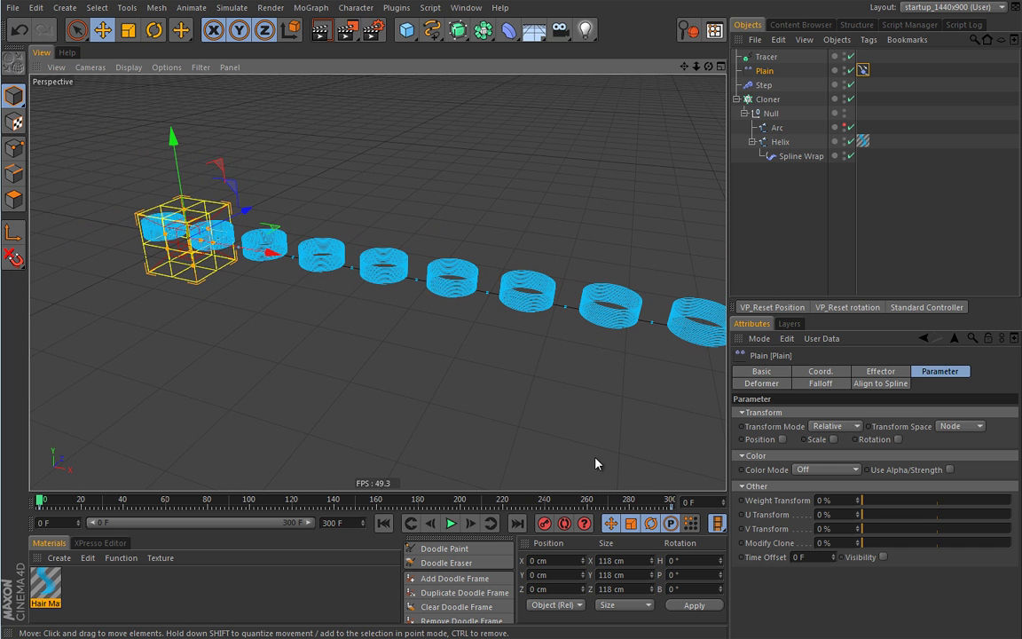
click(882, 556)
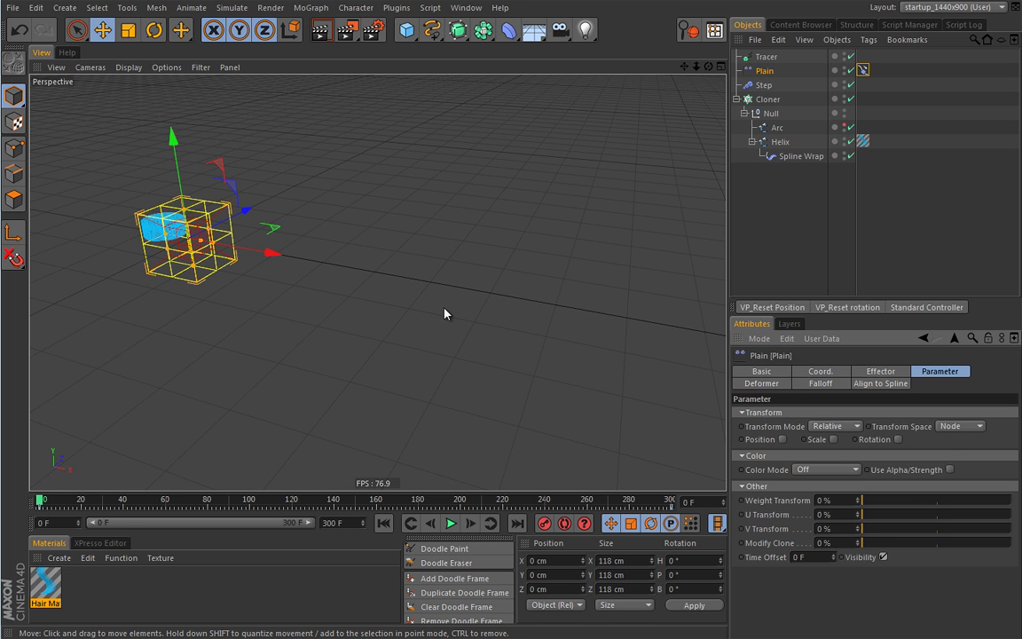
Step: Add a MoGraph Matrix object to the scene
click(765, 99)
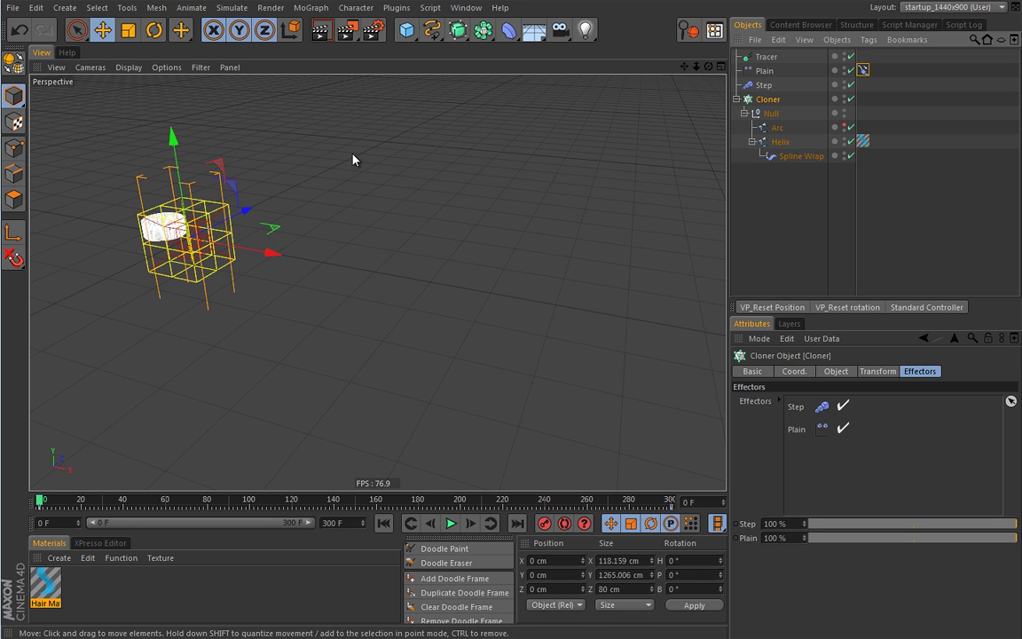
click(310, 7)
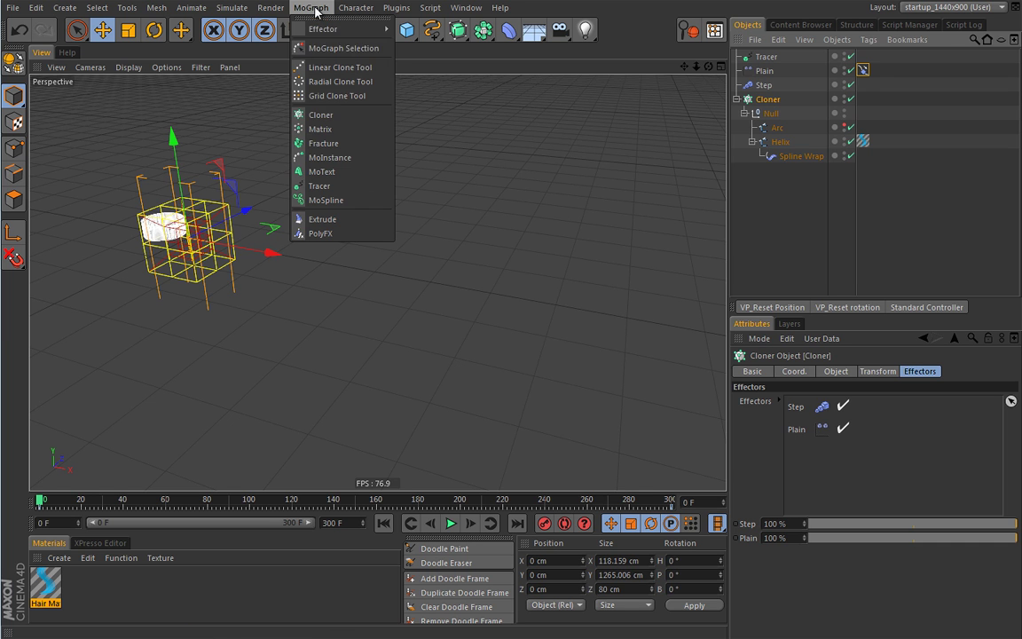
click(326, 129)
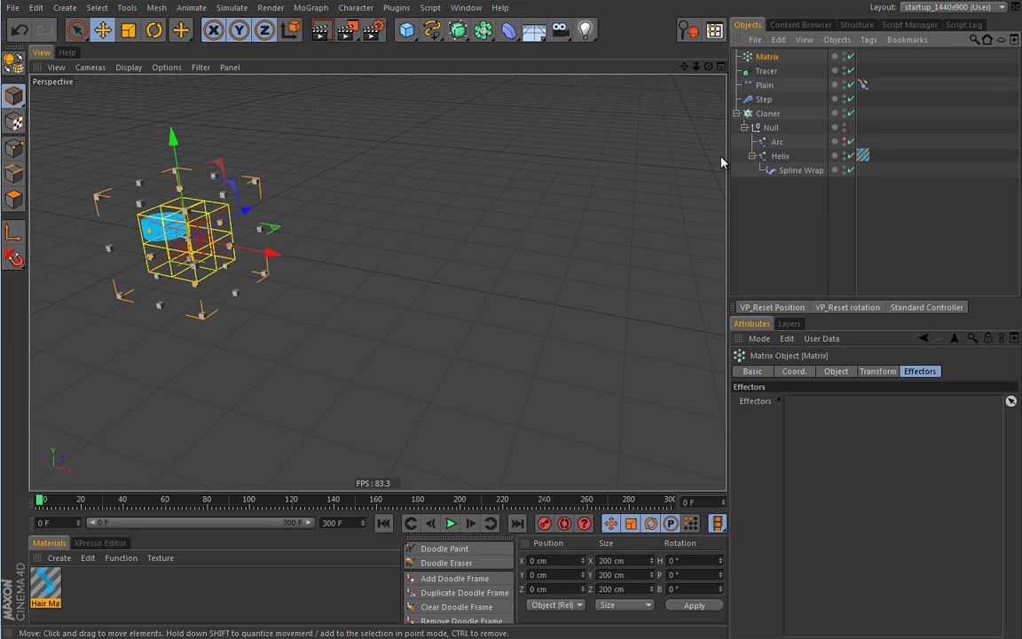
Step: Replace the Cloner with the Matrix in the Tracer's Trace Link field
click(771, 73)
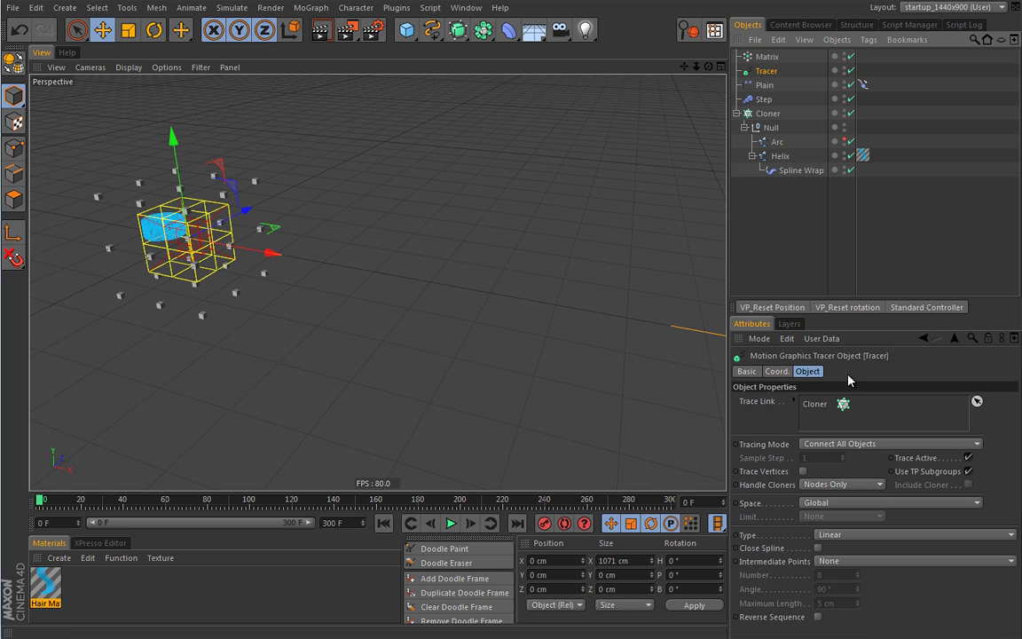
key(Delete)
mouse_move(767, 56)
mouse_down()
mouse_move(785, 94)
mouse_move(830, 417)
mouse_up()
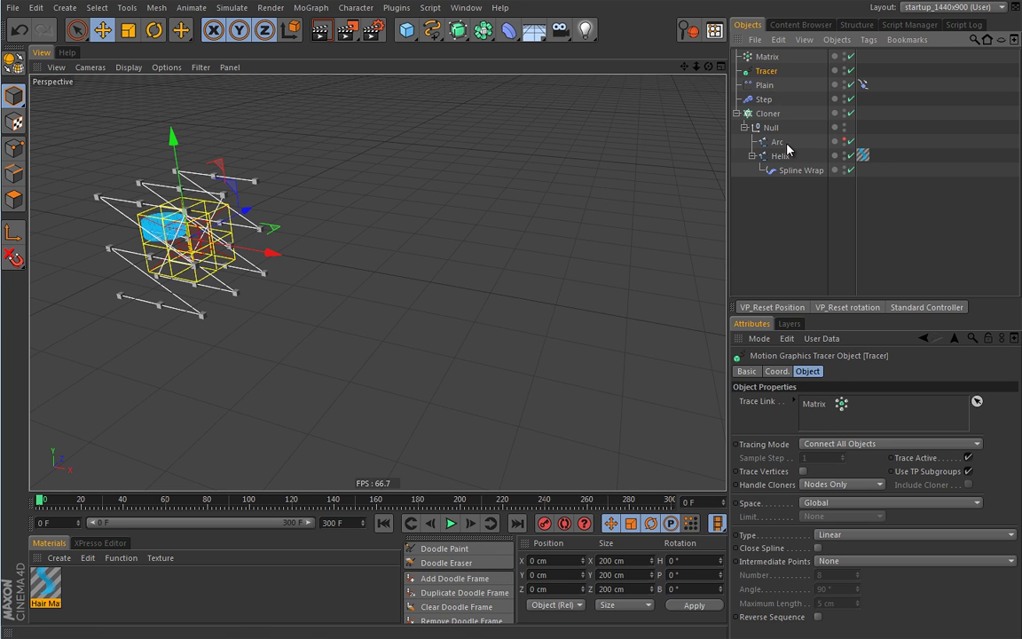
click(767, 57)
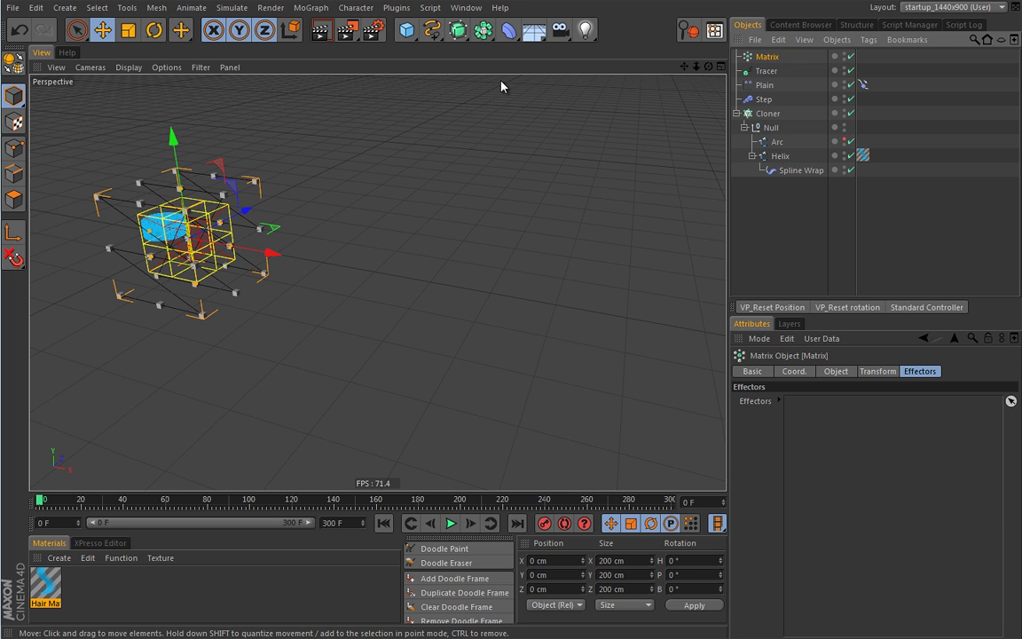
Step: Add an Inheritance effector inheriting from the Cloner with Morph Motion Object on
click(317, 8)
mouse_move(320, 31)
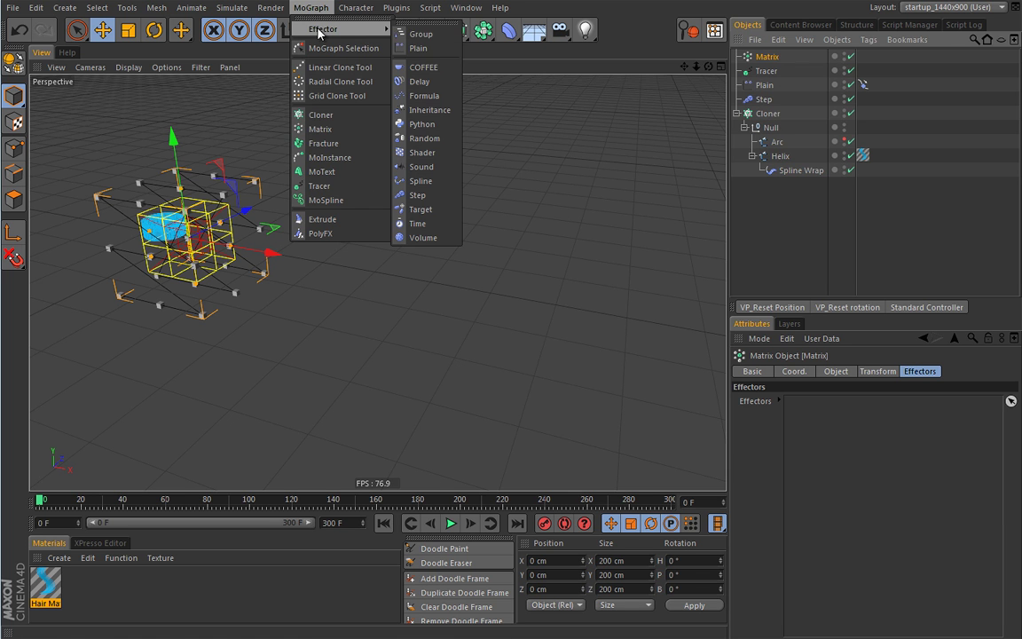
click(430, 109)
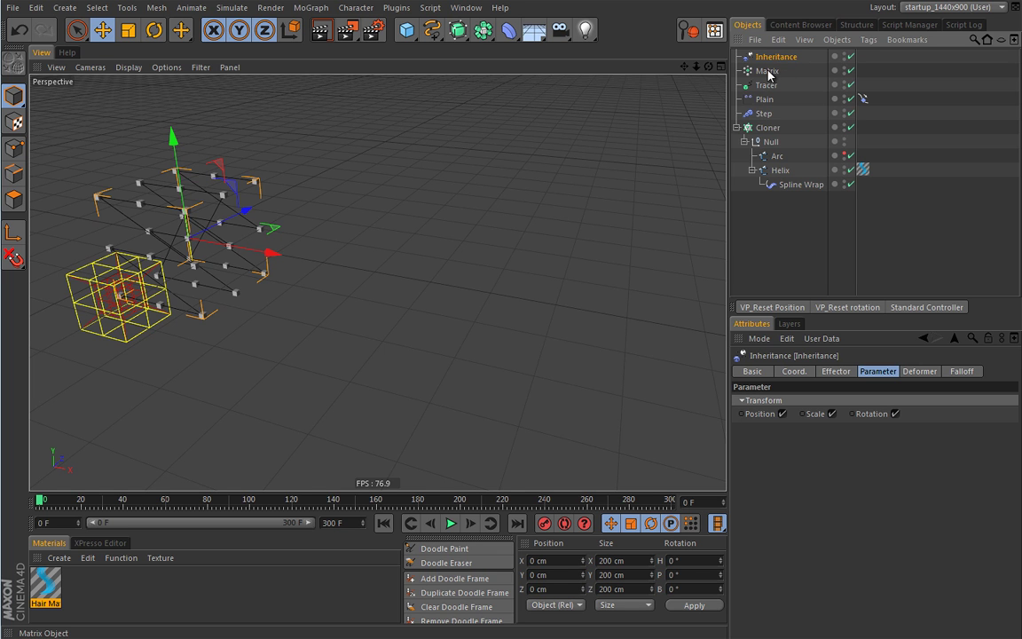
click(838, 371)
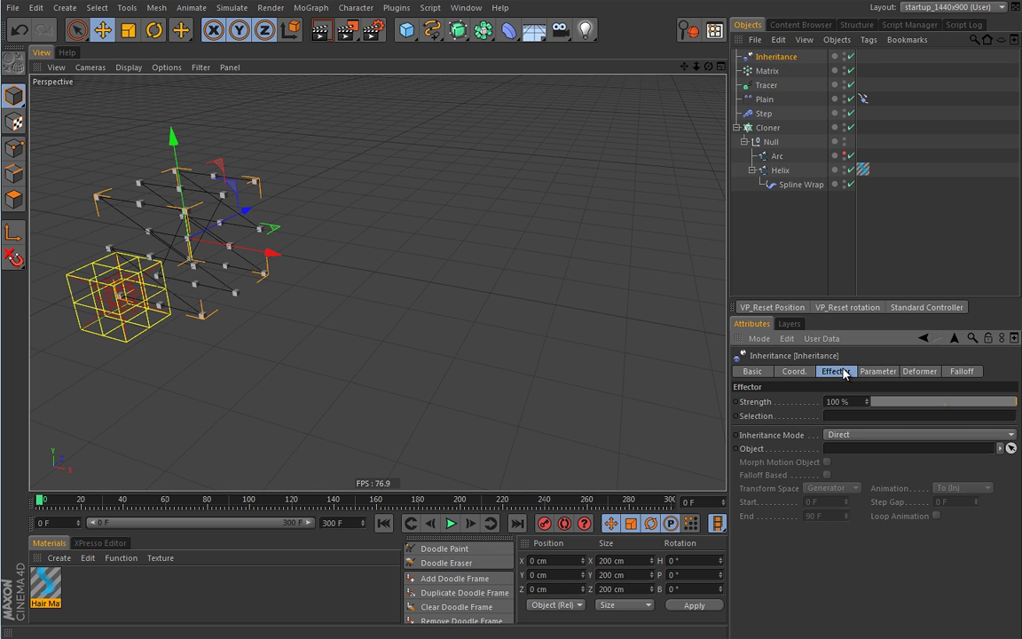
drag(768, 128, 708, 157)
drag(723, 427, 844, 454)
click(826, 463)
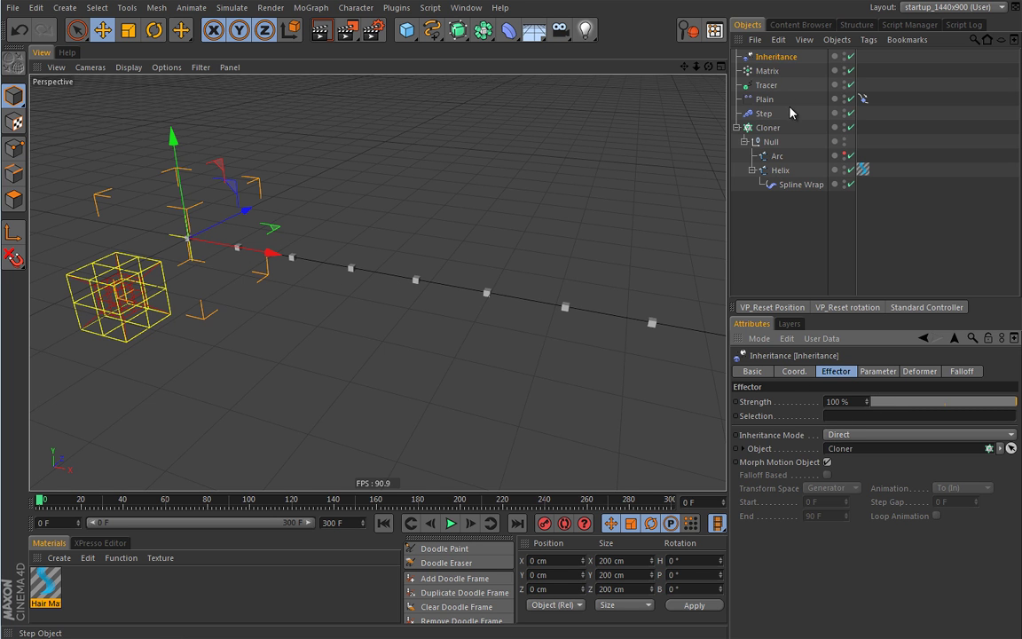
Step: Review the Matrix, Cloner and Inheritance settings, ending on the Plain effector
click(768, 72)
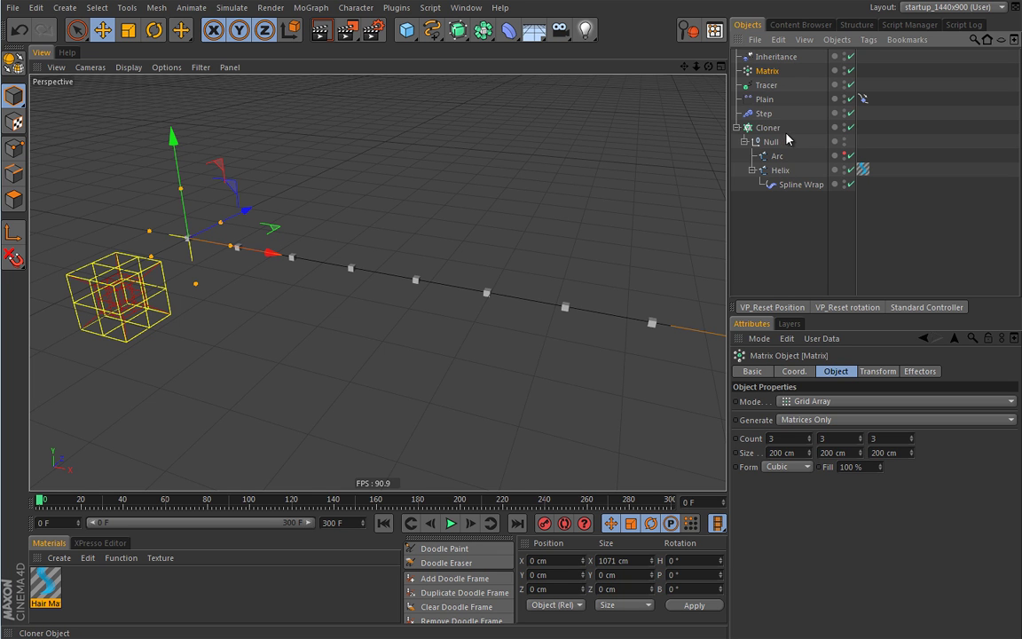
click(768, 129)
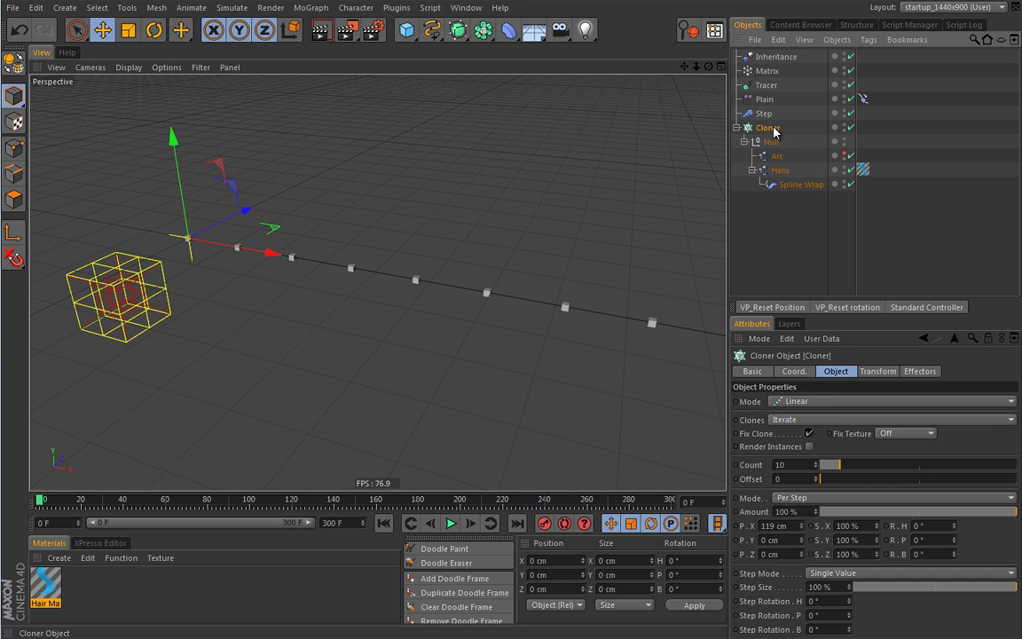
click(774, 57)
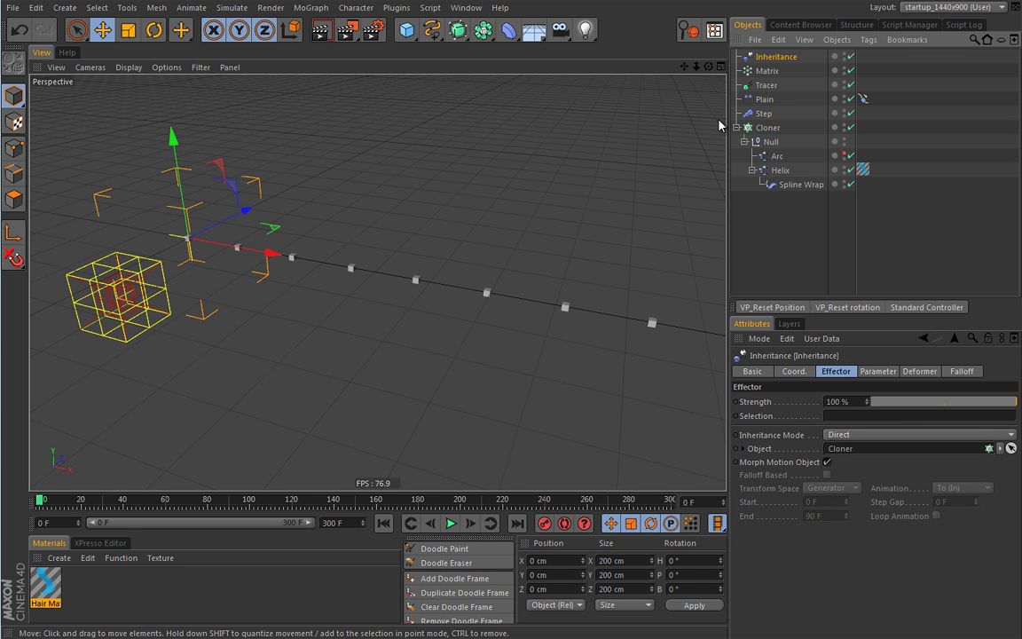
click(765, 99)
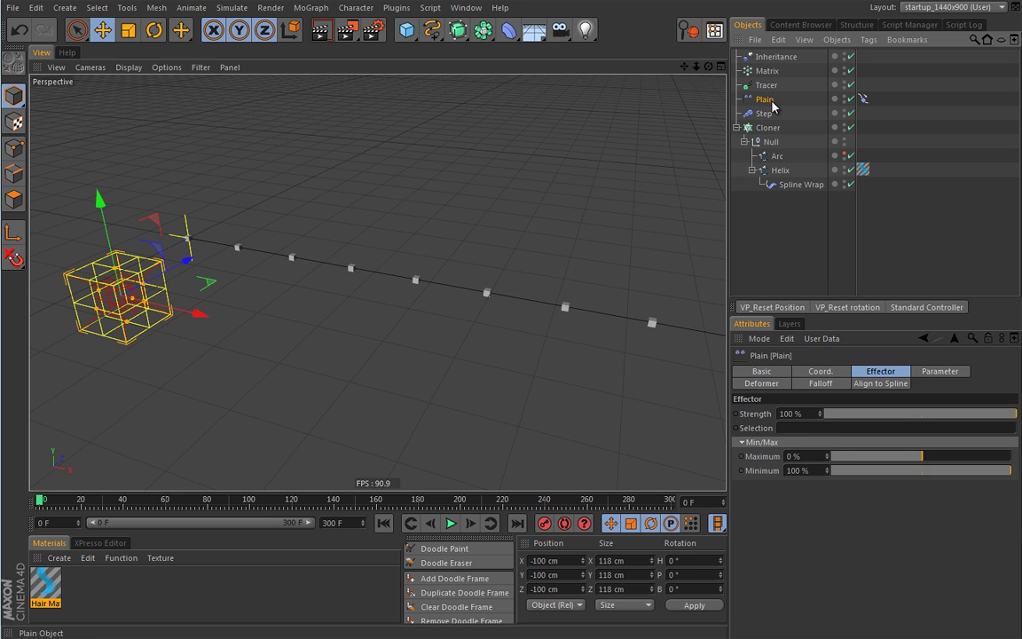
Step: Toggle Plain's Visibility on and off and review the Matrix and Tracer settings
click(930, 371)
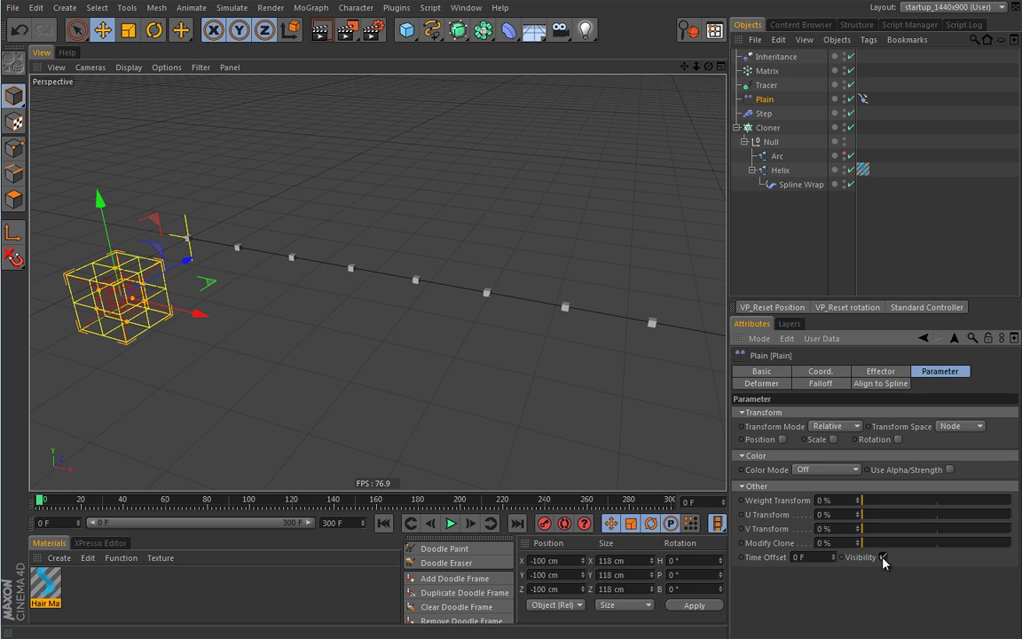
click(883, 557)
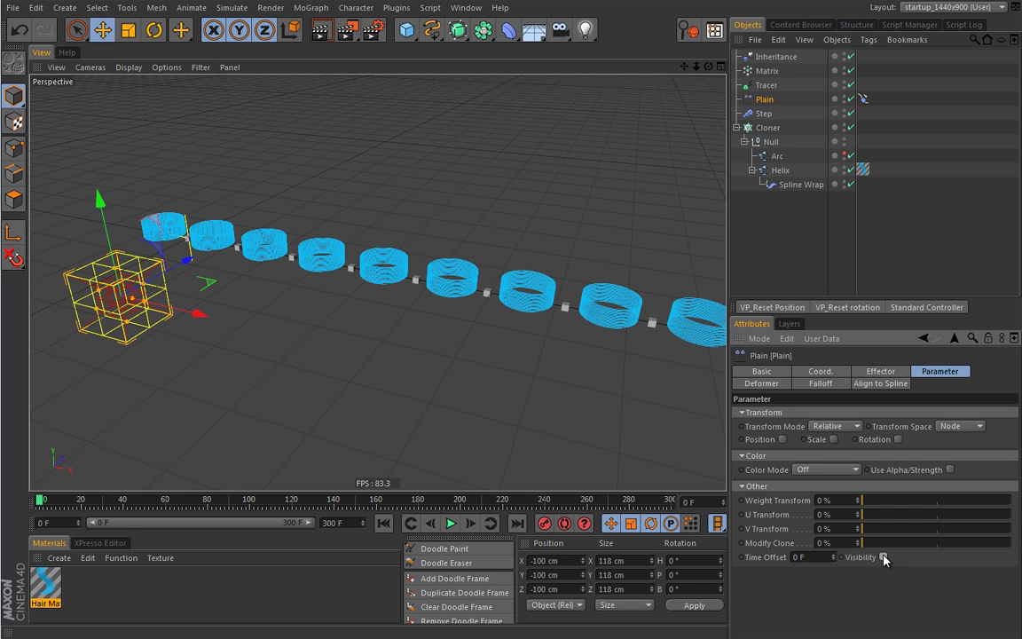
click(884, 557)
click(767, 70)
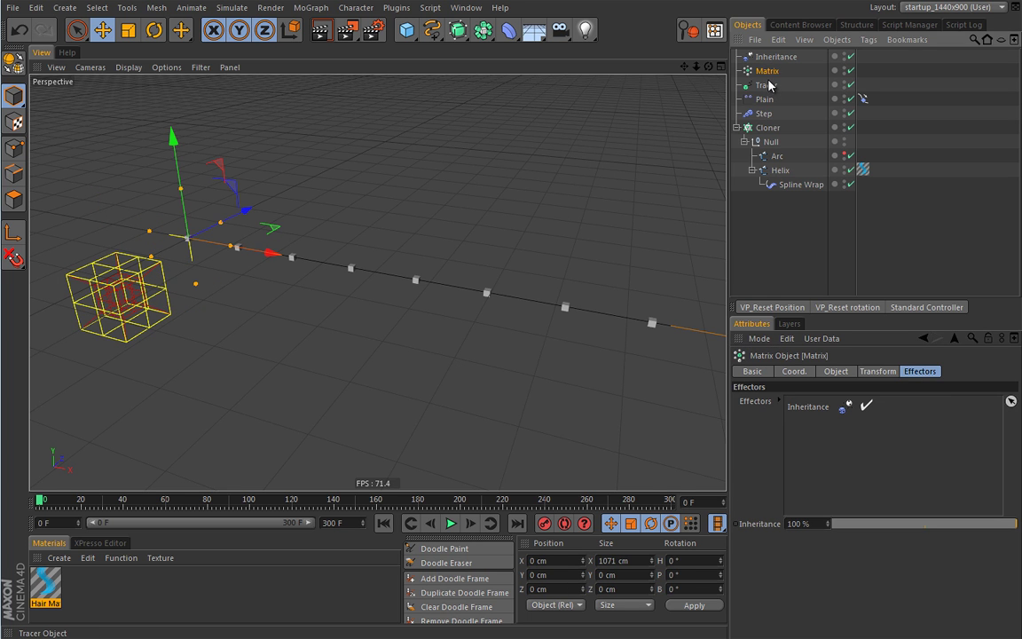
click(766, 85)
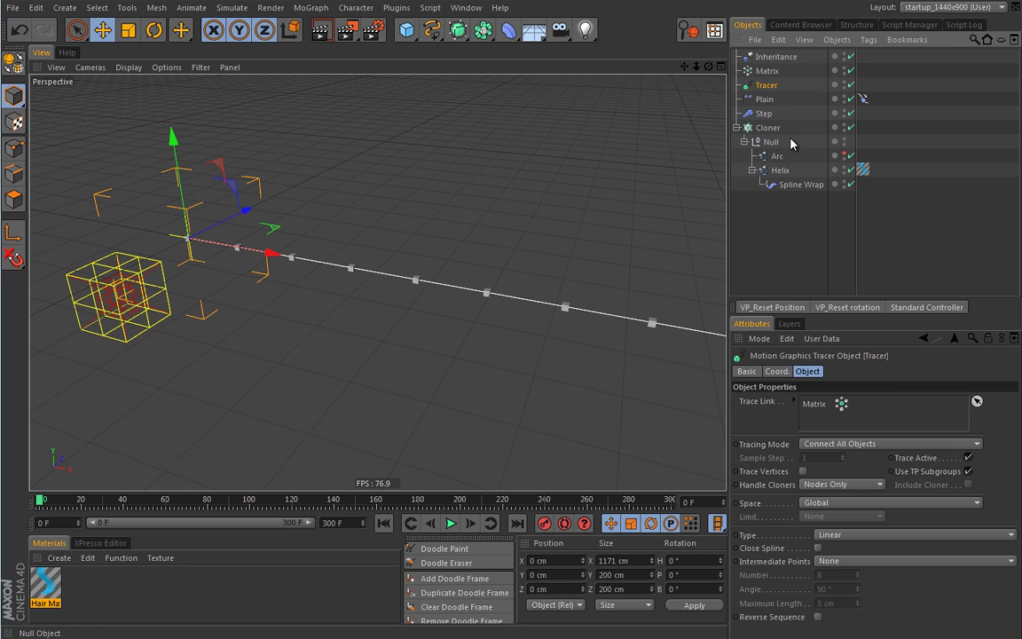
click(765, 99)
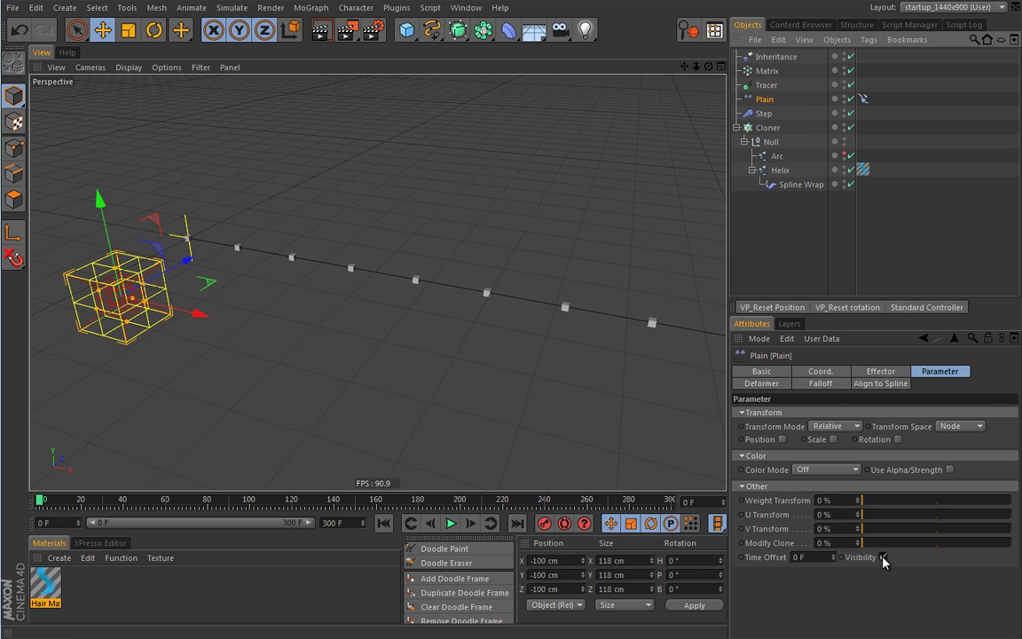
Step: Try different Inheritance effector Strength values, settling at 100%
click(766, 85)
click(766, 71)
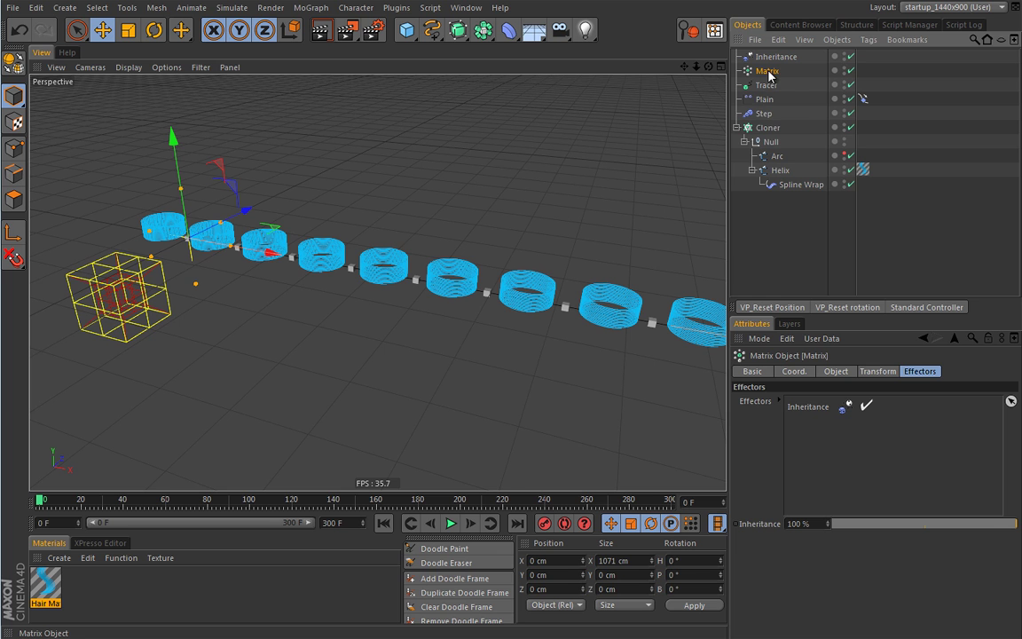
click(776, 57)
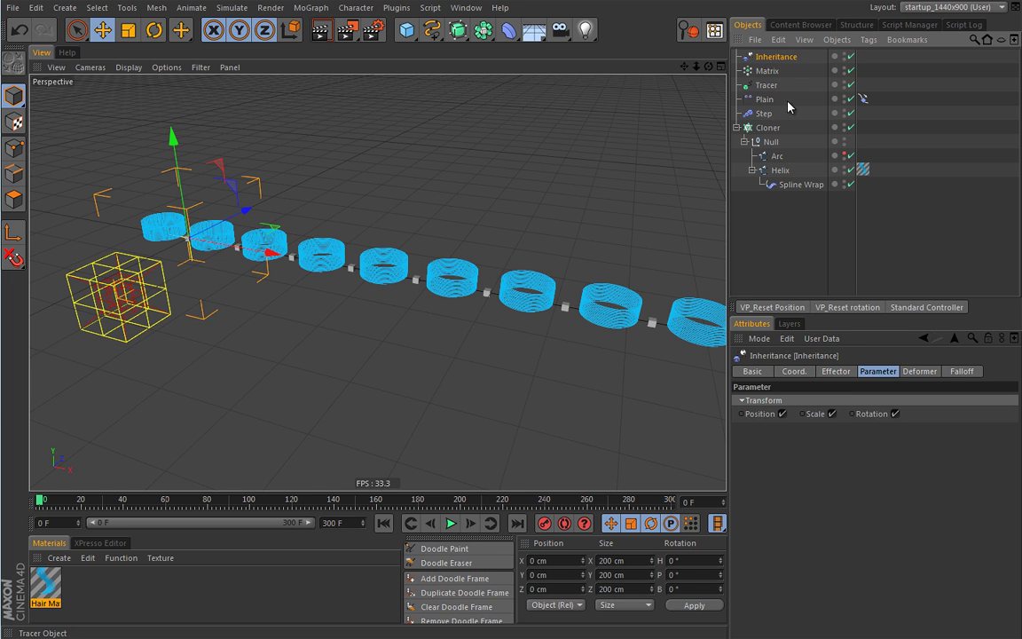
click(848, 373)
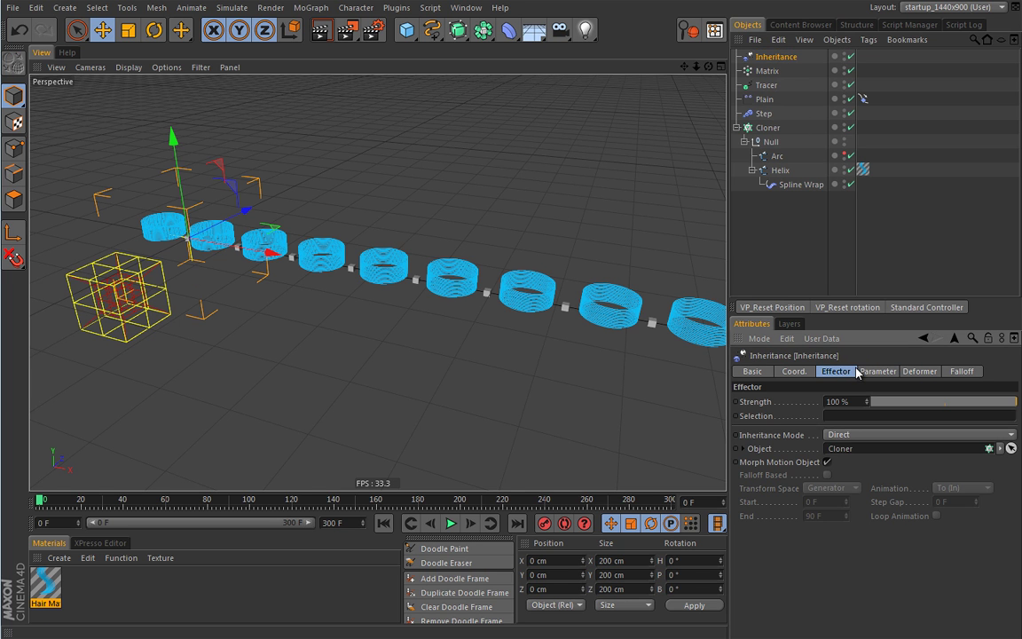
drag(967, 413, 1021, 422)
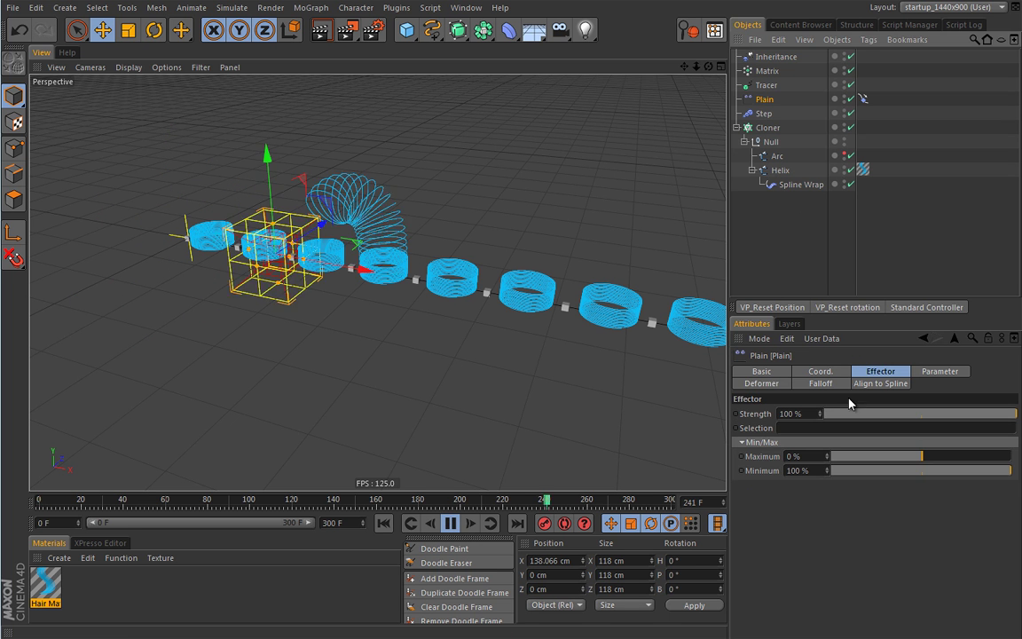
Step: Turn Plain's Visibility on to hide the ring clones, then stop and rewind to frame 0
click(939, 371)
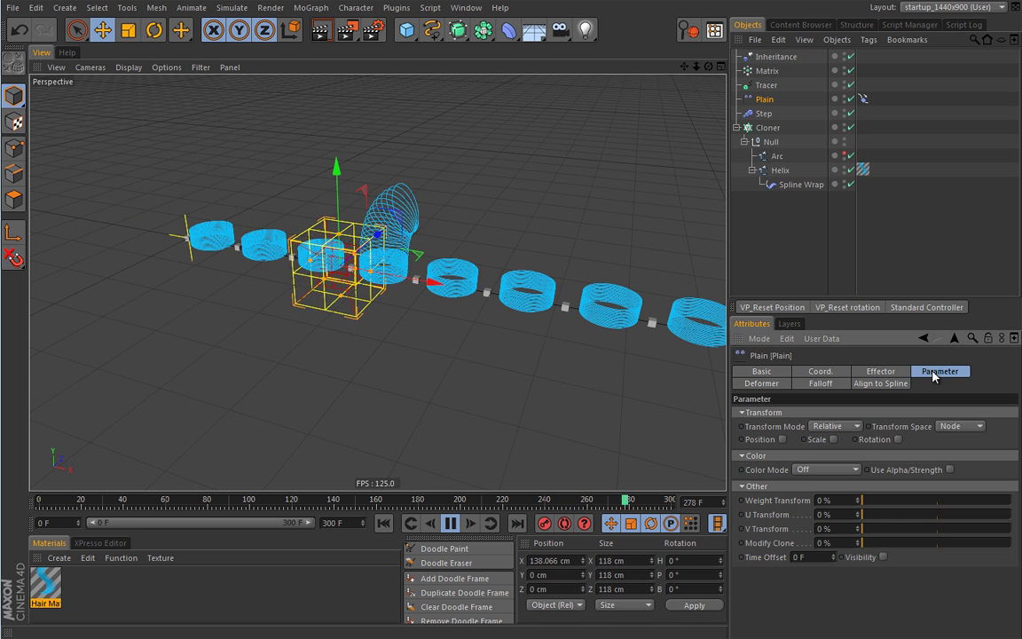
click(882, 556)
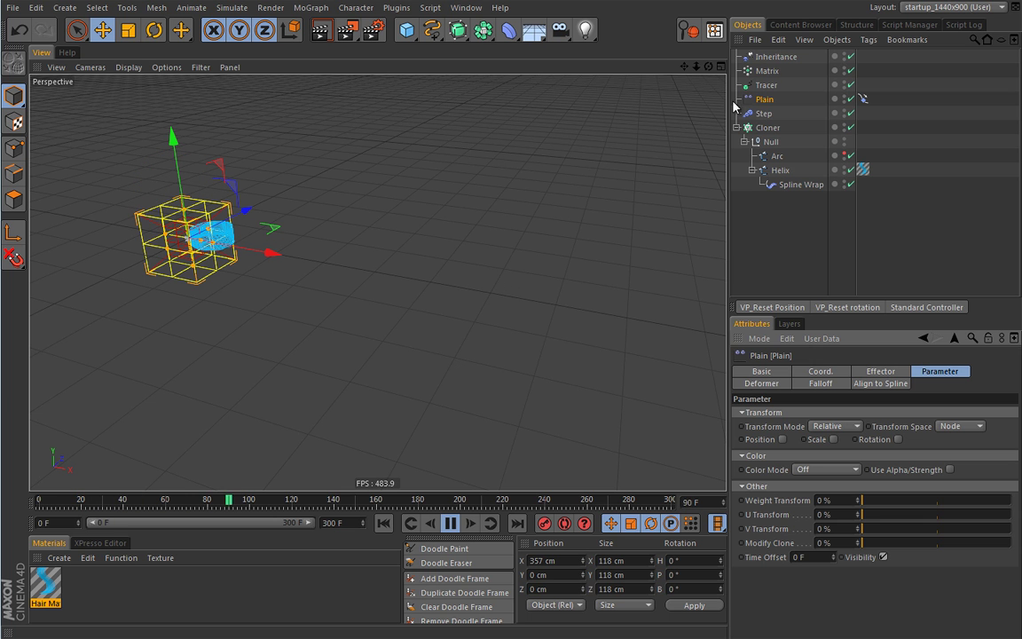
click(768, 86)
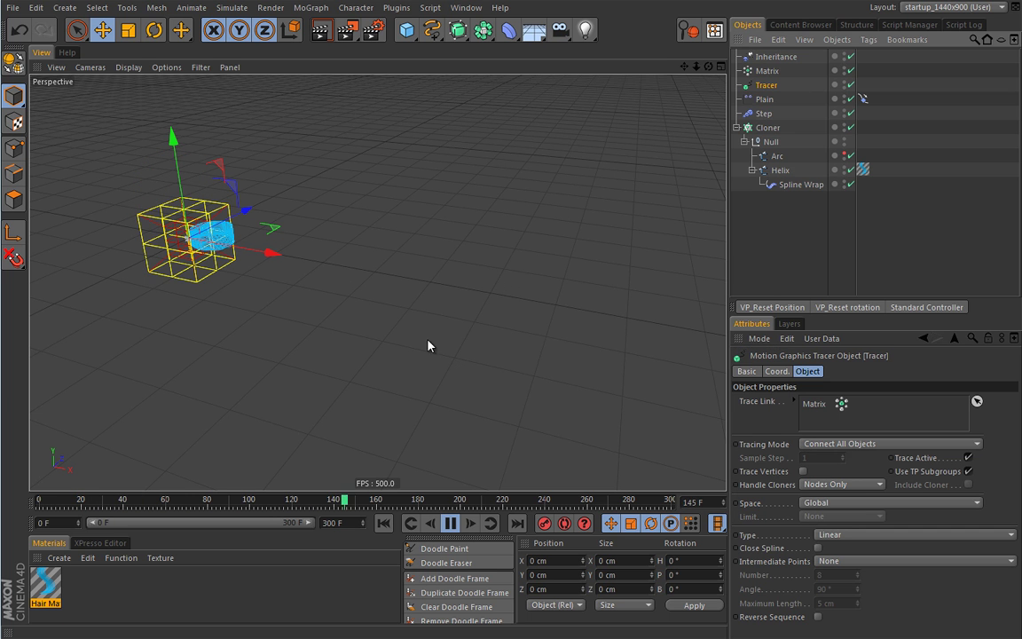
key(F8)
key(shift+f)
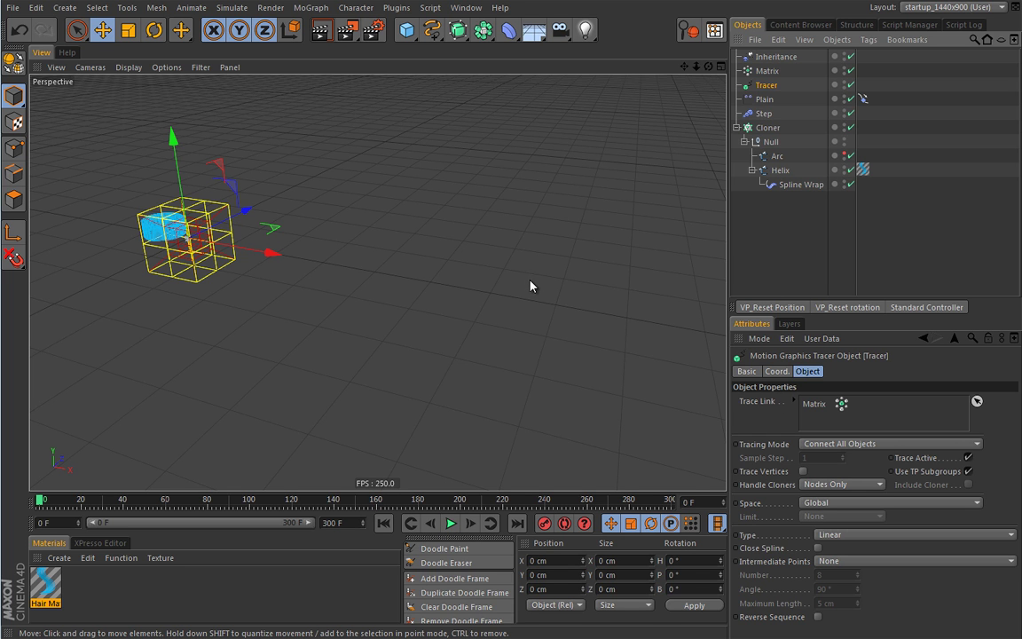
Step: Reselect Plain, play the animation, and turn Visibility off to show the full ring row
click(762, 100)
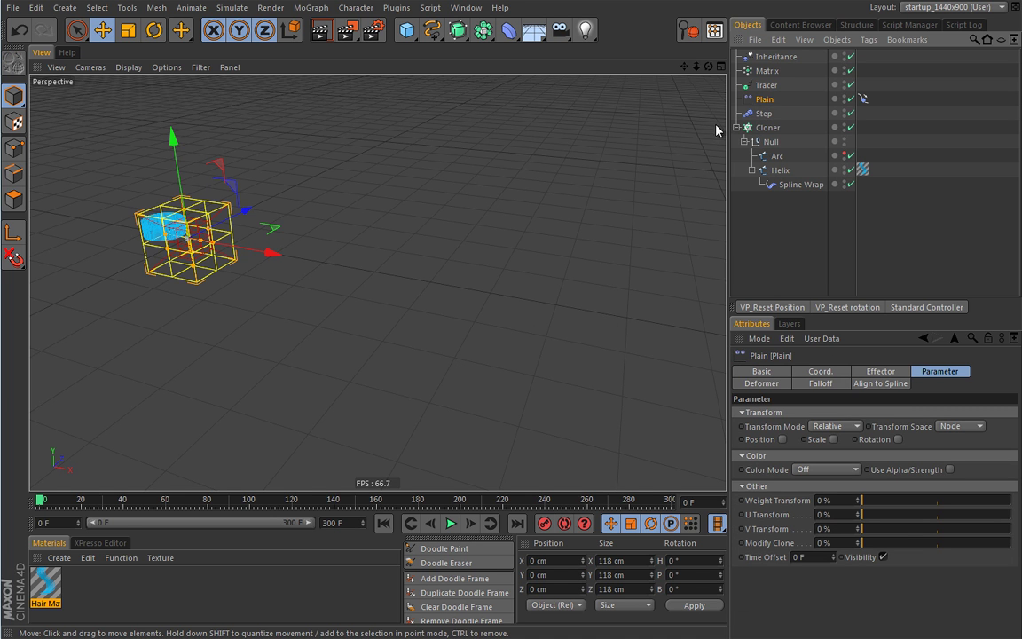
click(766, 71)
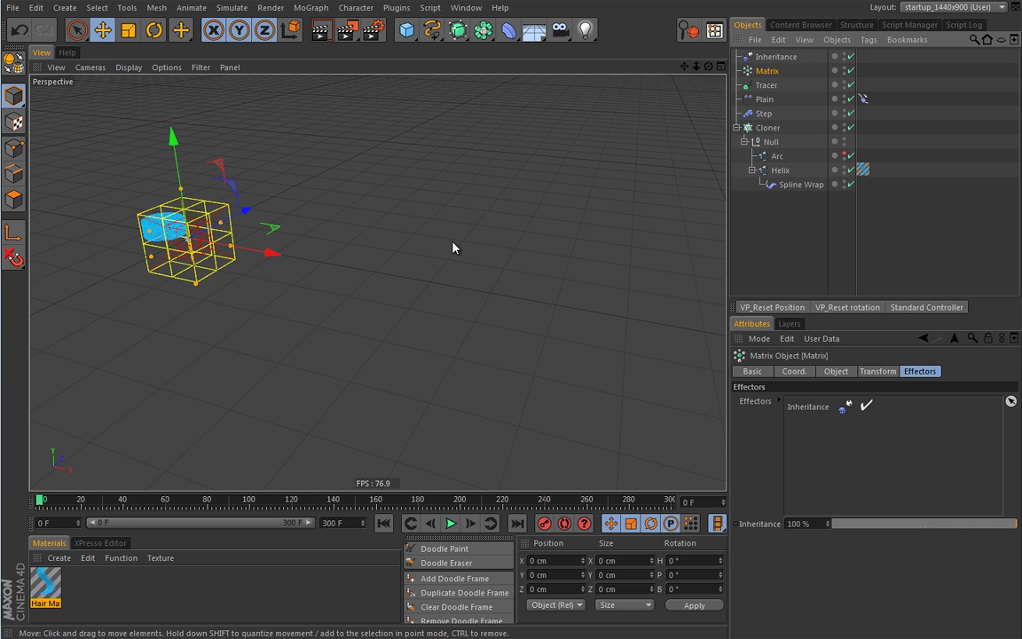
click(763, 100)
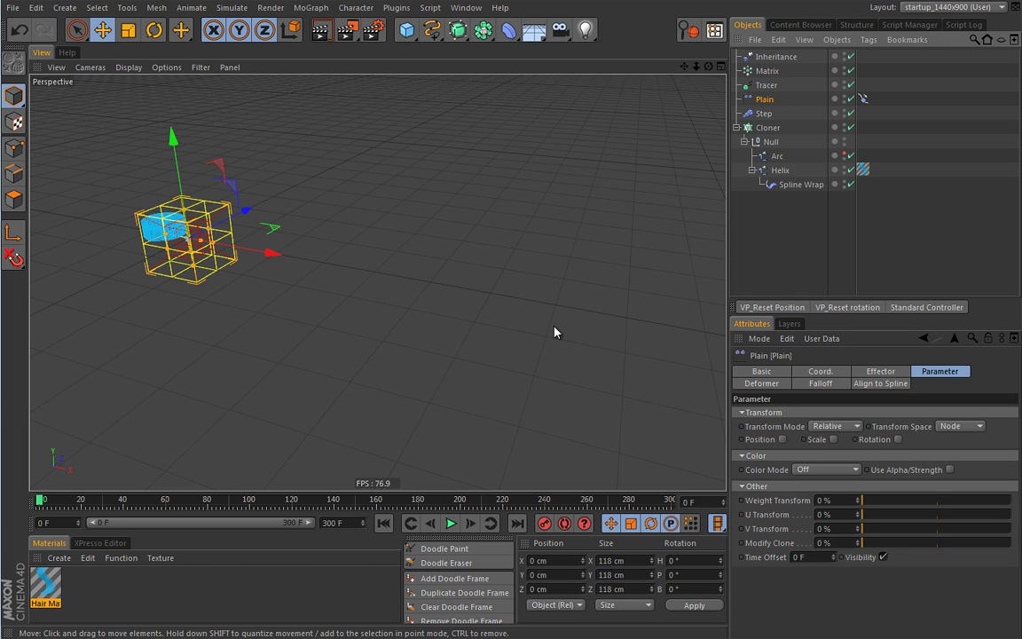
click(451, 524)
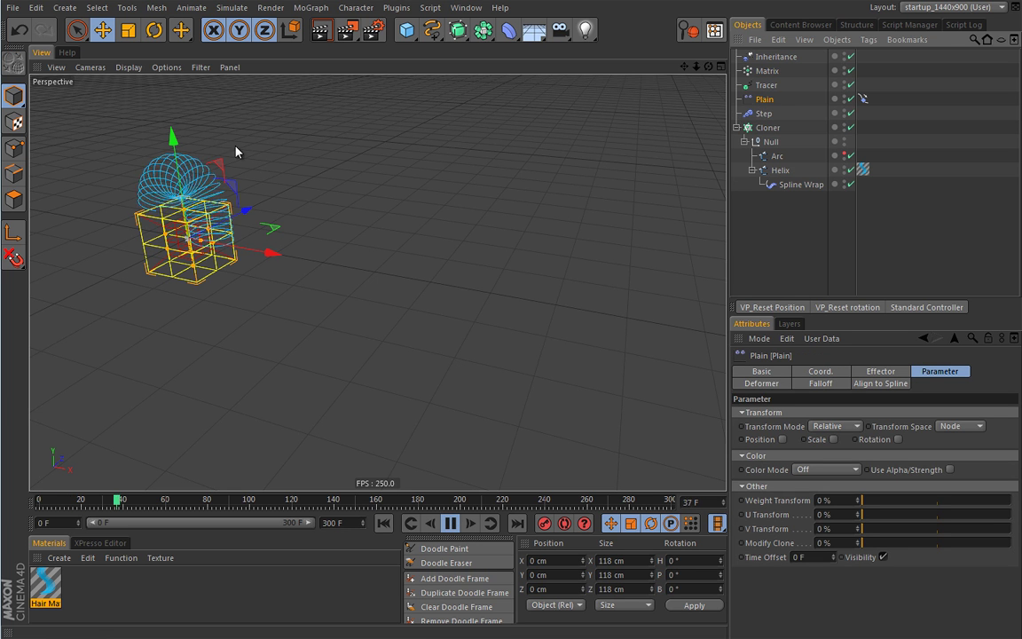
click(883, 557)
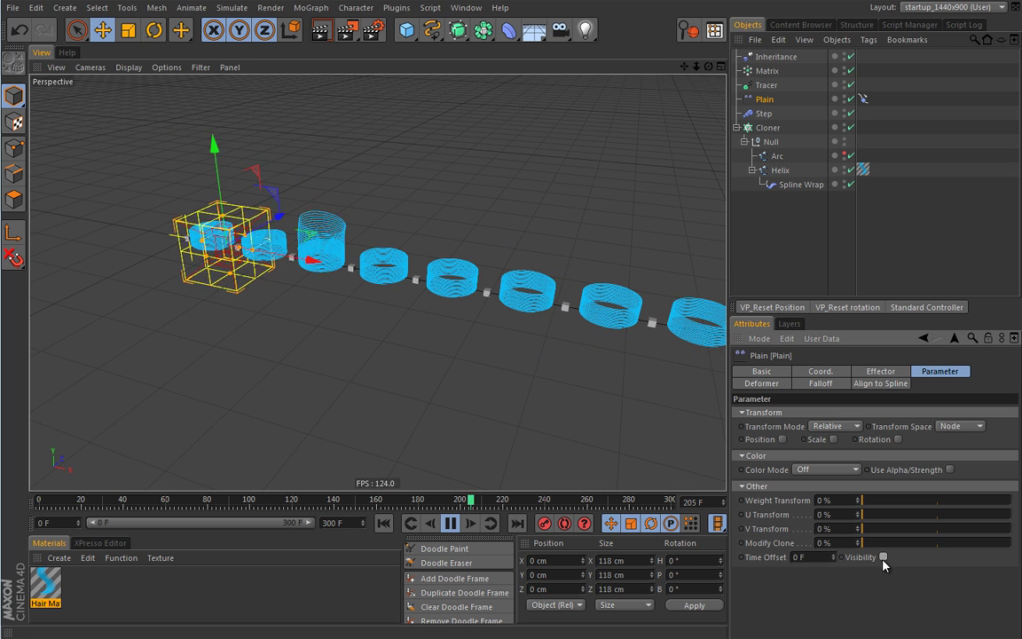
Step: Turn on the Plain effector's Visibility, stop playback and return to frame 0
click(883, 558)
click(450, 523)
click(383, 523)
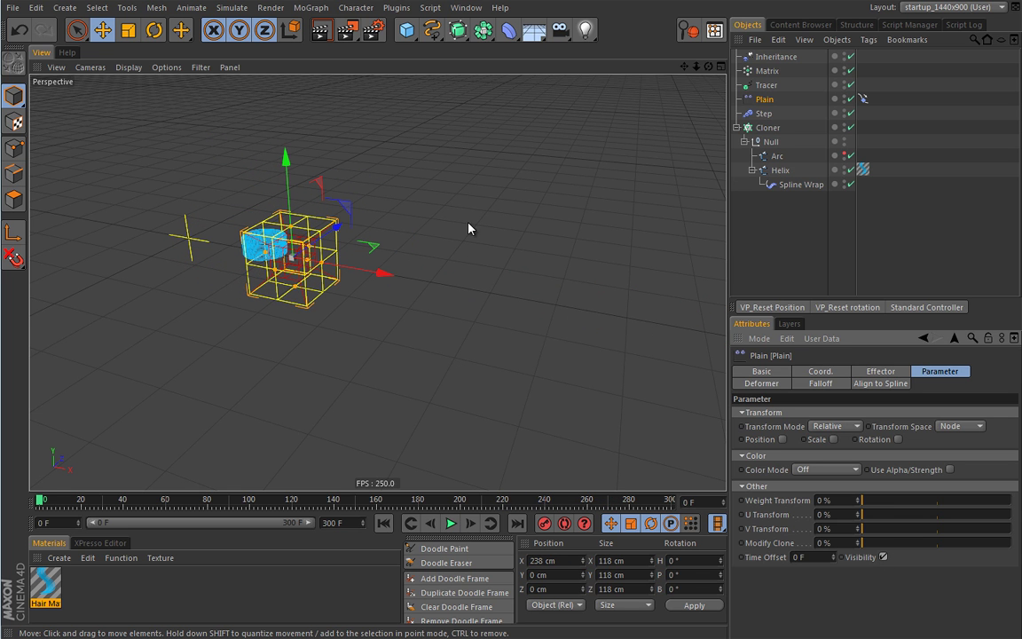
Step: Delete the animation track on the Align to Spline tag's Position parameter
click(864, 98)
right_click(761, 449)
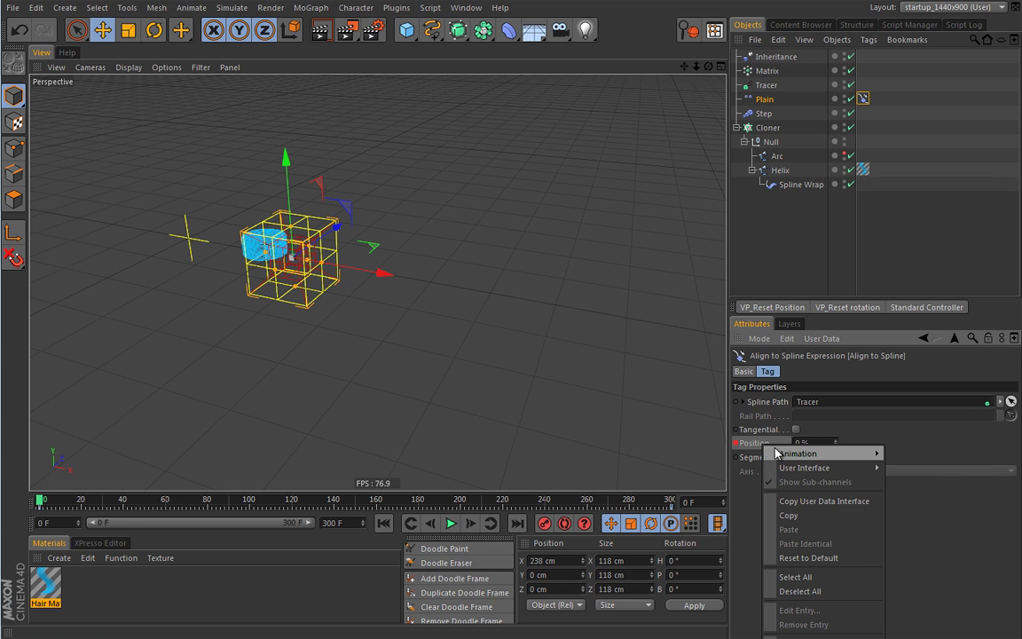
mouse_move(825, 451)
click(903, 491)
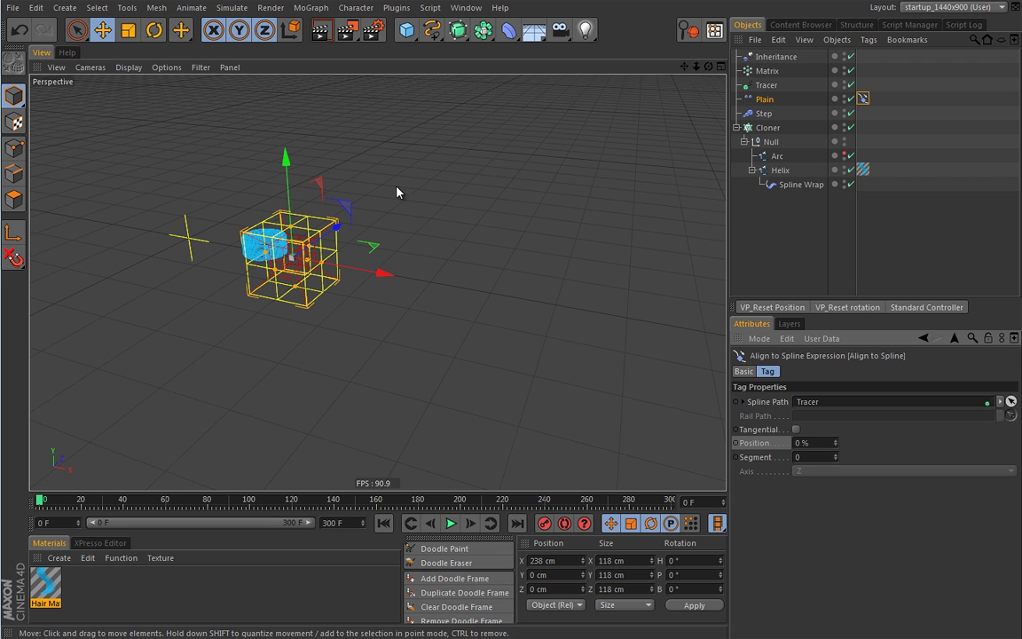
Step: Delete the Inheritance object and inspect the Matrix and Tracer objects
click(770, 57)
key(Delete)
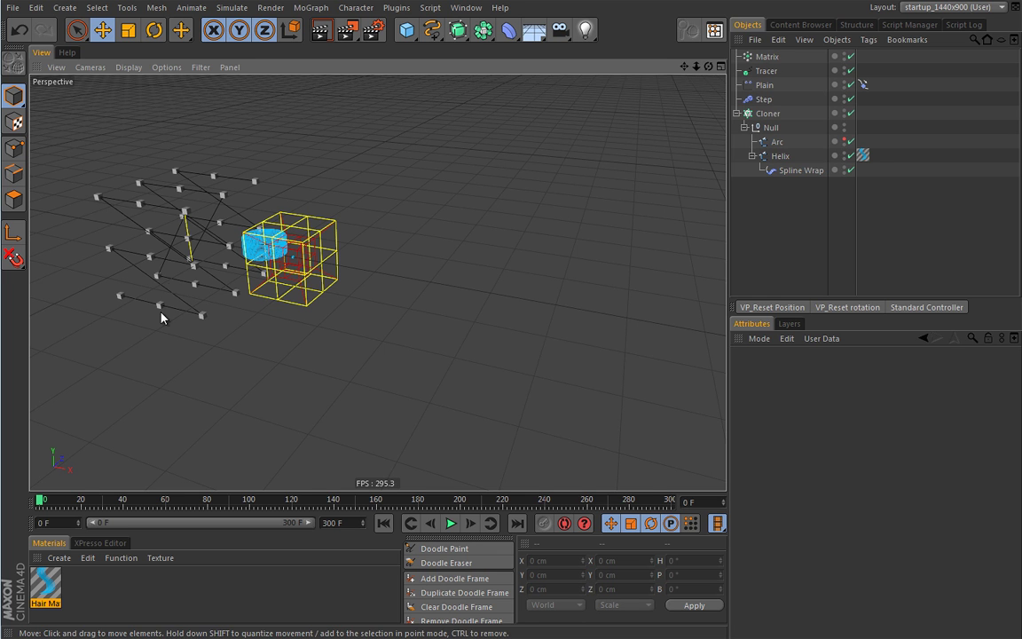
click(767, 56)
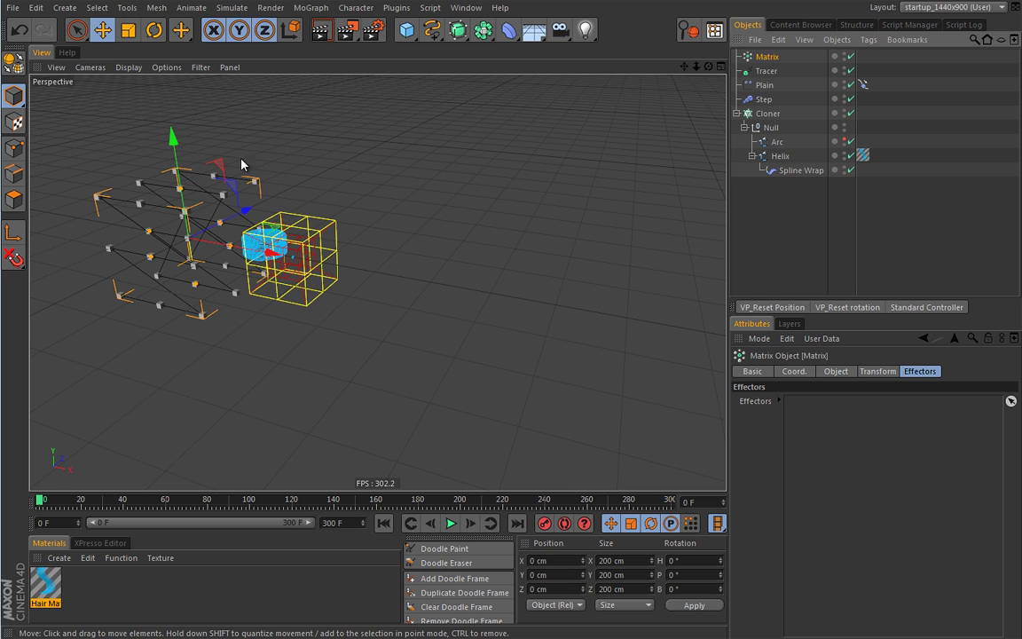
click(768, 72)
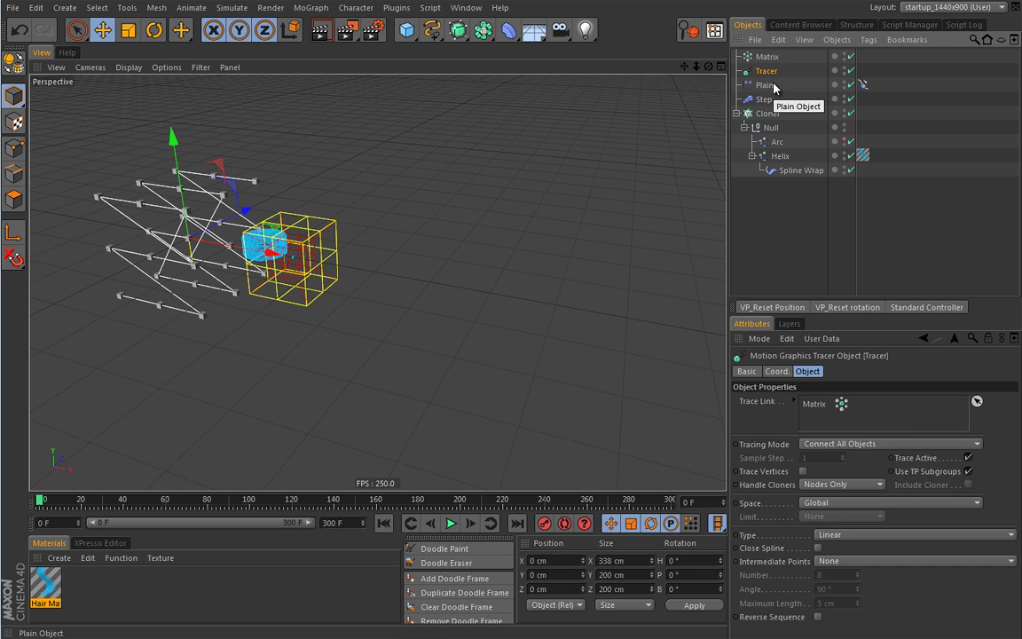
Step: Review the Matrix's main properties and add a new Null object from the V menu
click(766, 56)
click(838, 371)
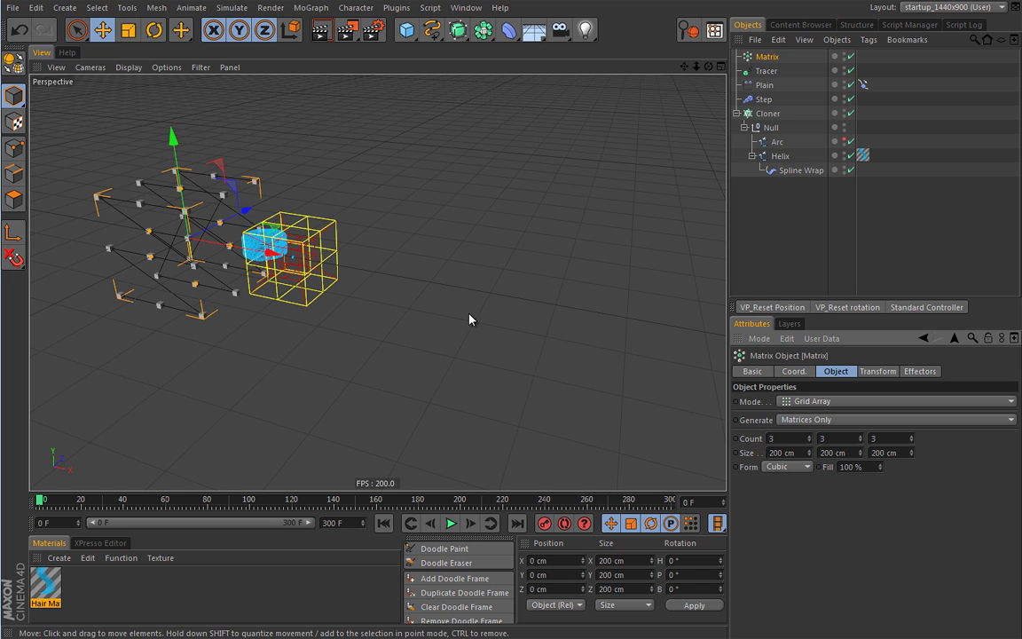
key(v)
click(430, 155)
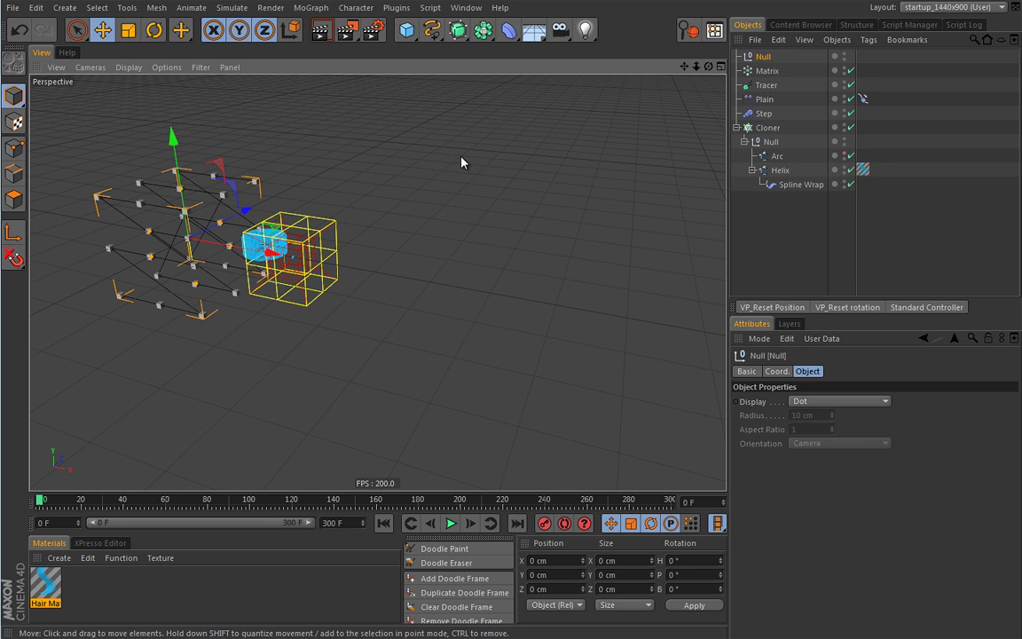
Step: Rename the new Null to Xpresso, give it an XPresso tag, and enlarge the XPresso Editor
double_click(764, 56)
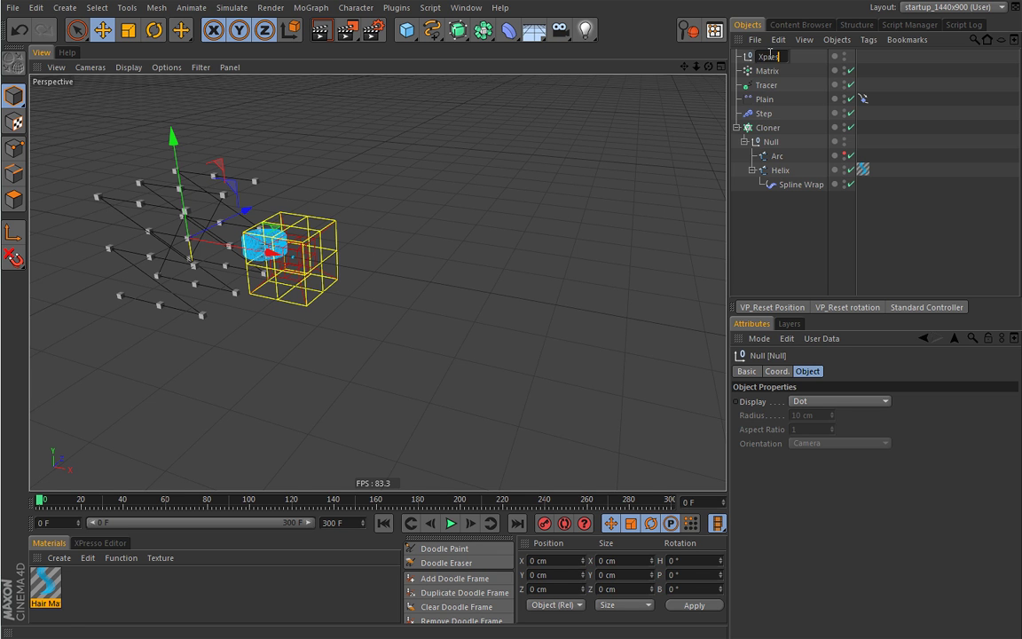
key(Return)
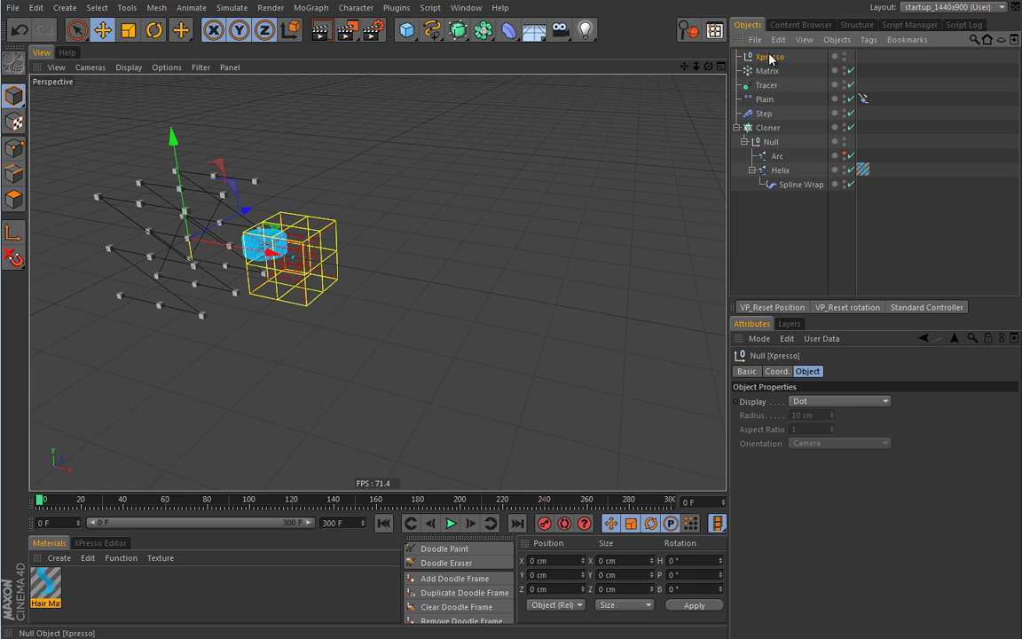
click(868, 40)
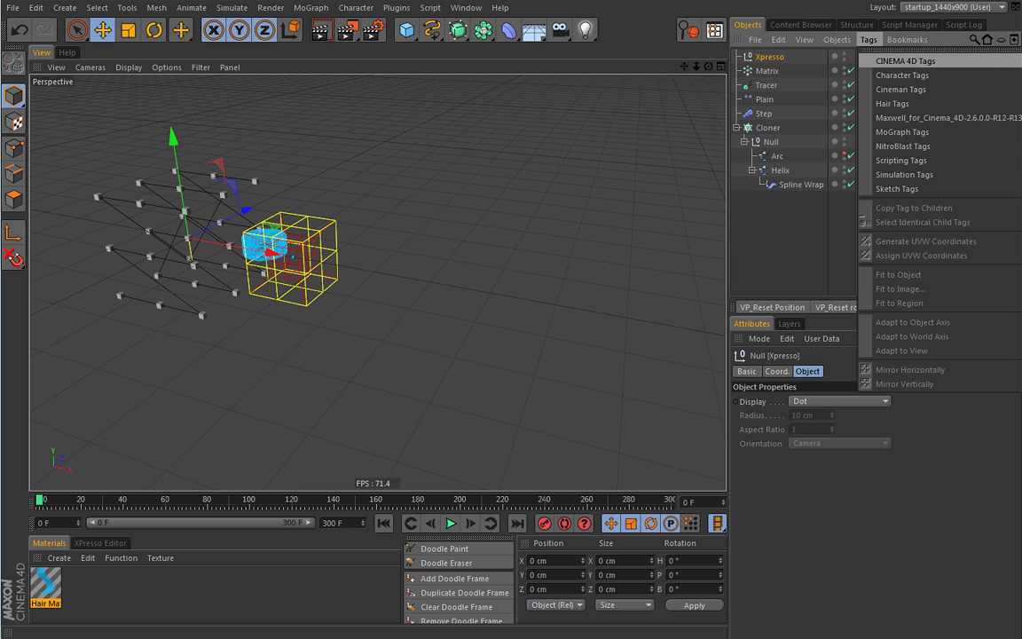
click(746, 156)
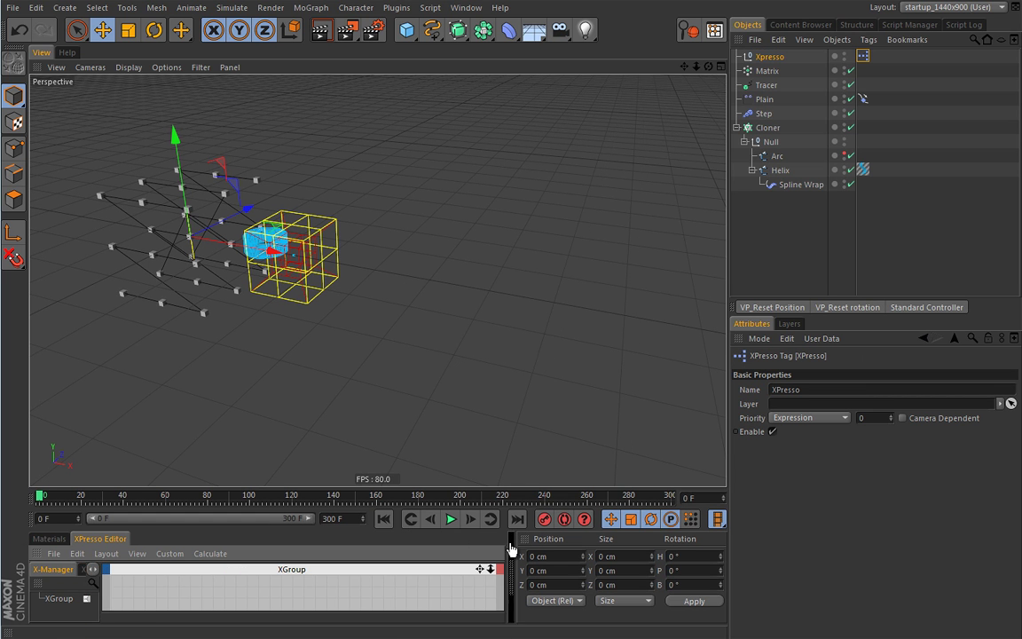
drag(505, 488, 515, 380)
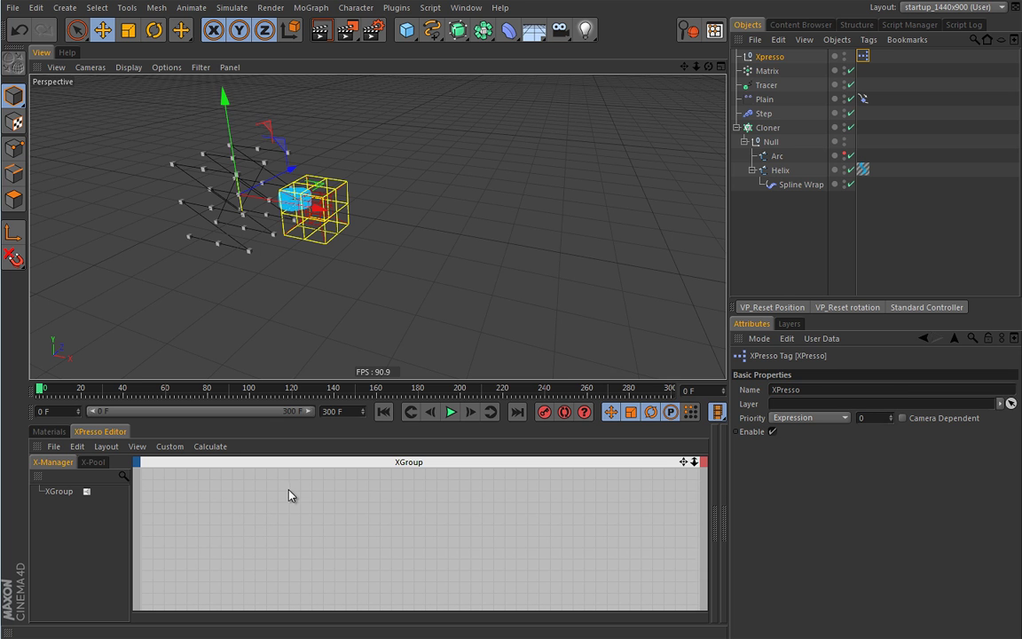
Step: Drag Cloner and Matrix into the XGroup as nodes, then select the Cloner object
drag(768, 129, 749, 131)
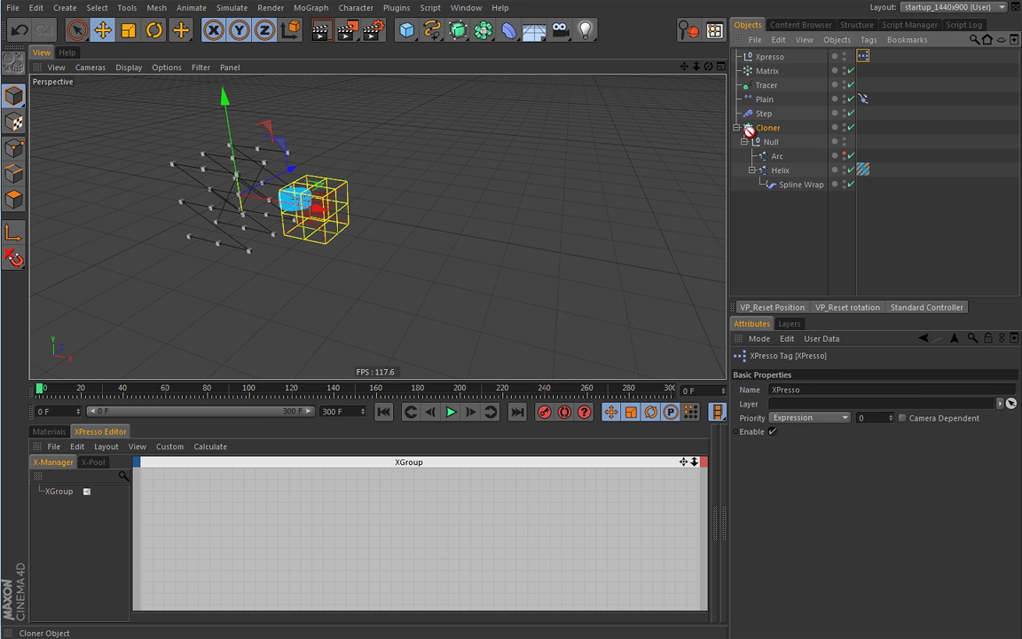
drag(257, 506, 228, 496)
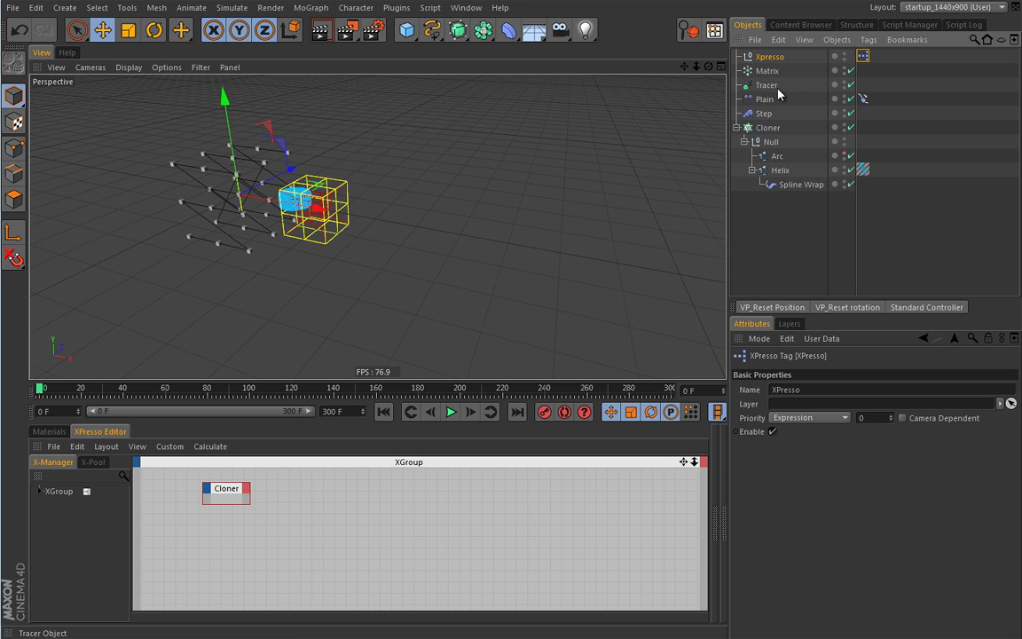
drag(769, 70, 320, 500)
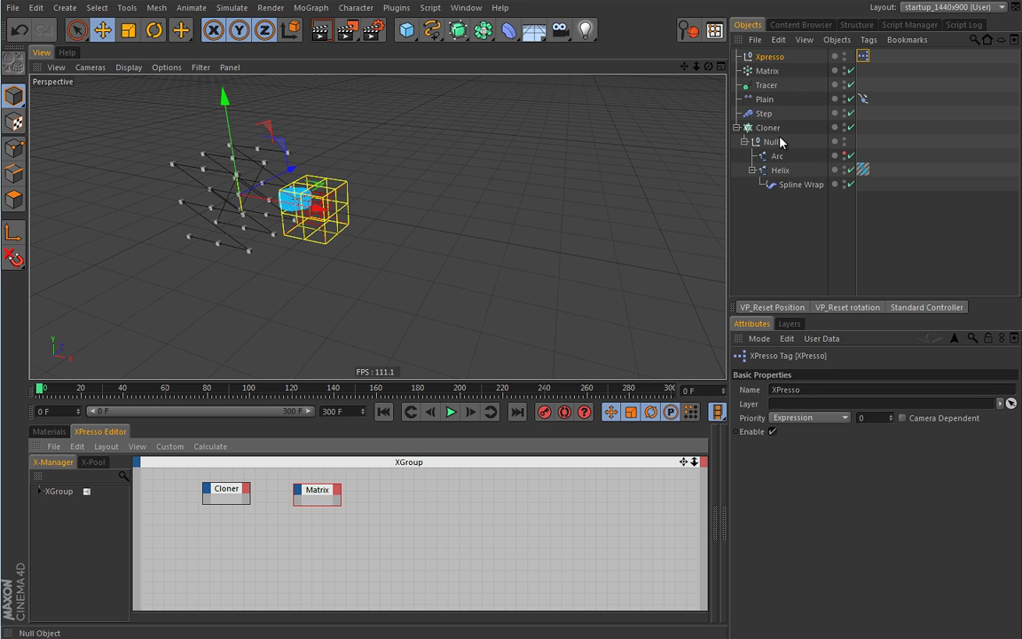
click(768, 128)
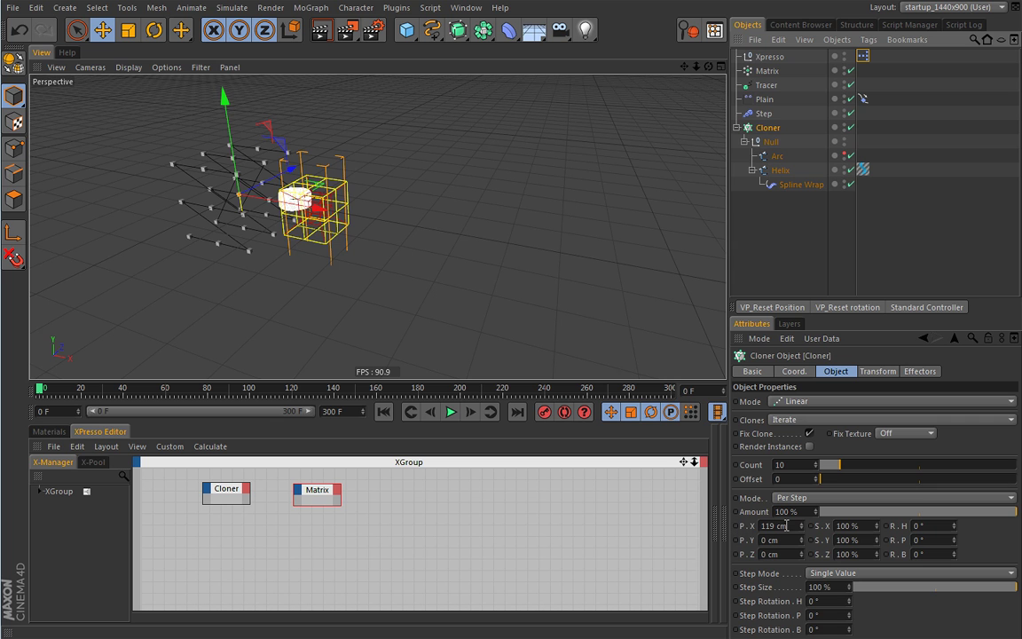
Step: Add a Count output port to the Cloner node
click(247, 489)
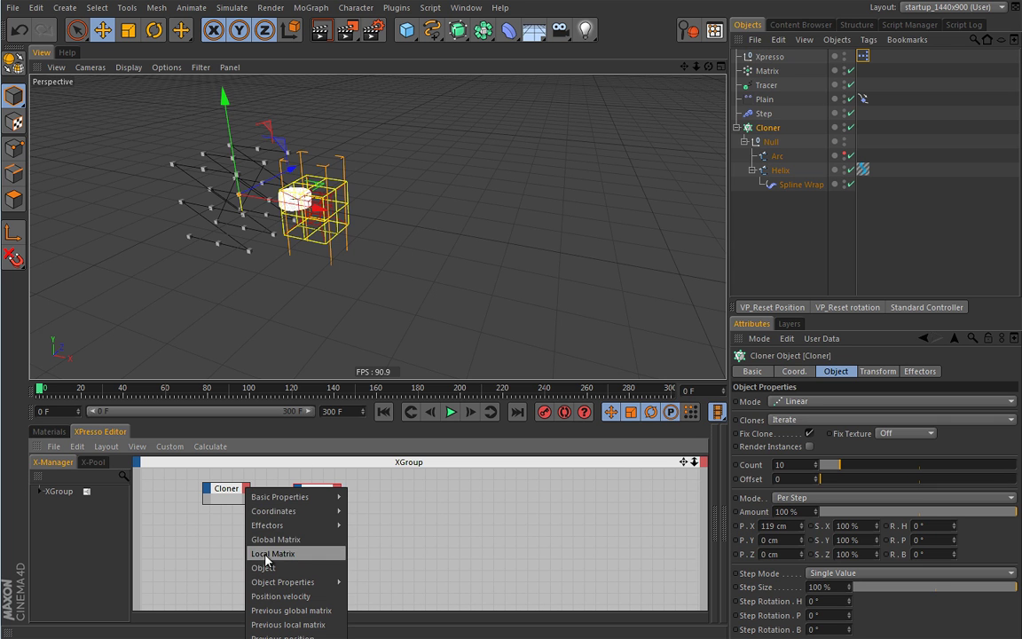
mouse_move(286, 586)
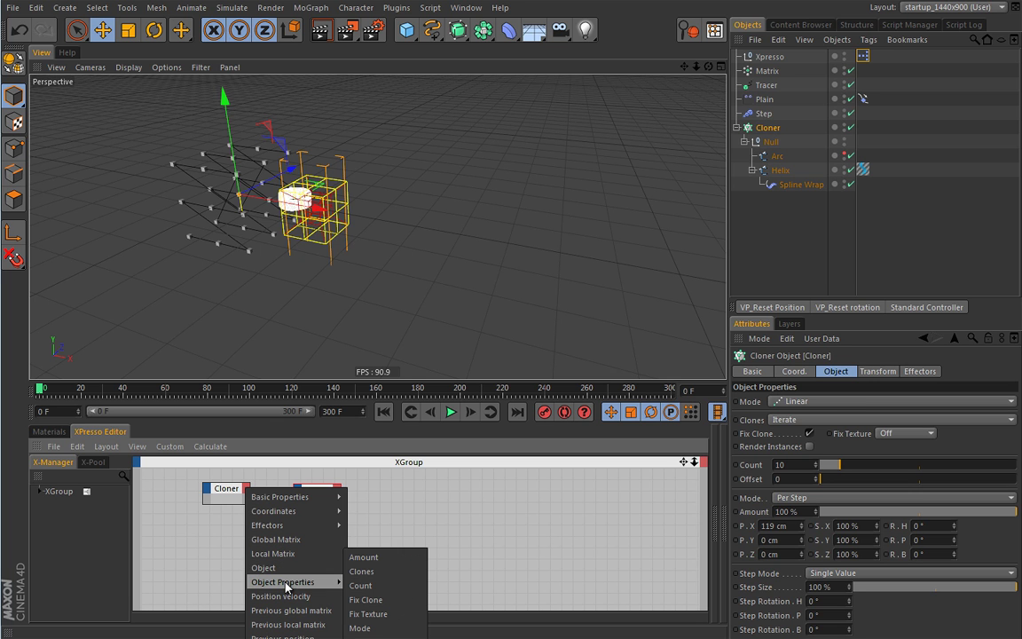
click(360, 585)
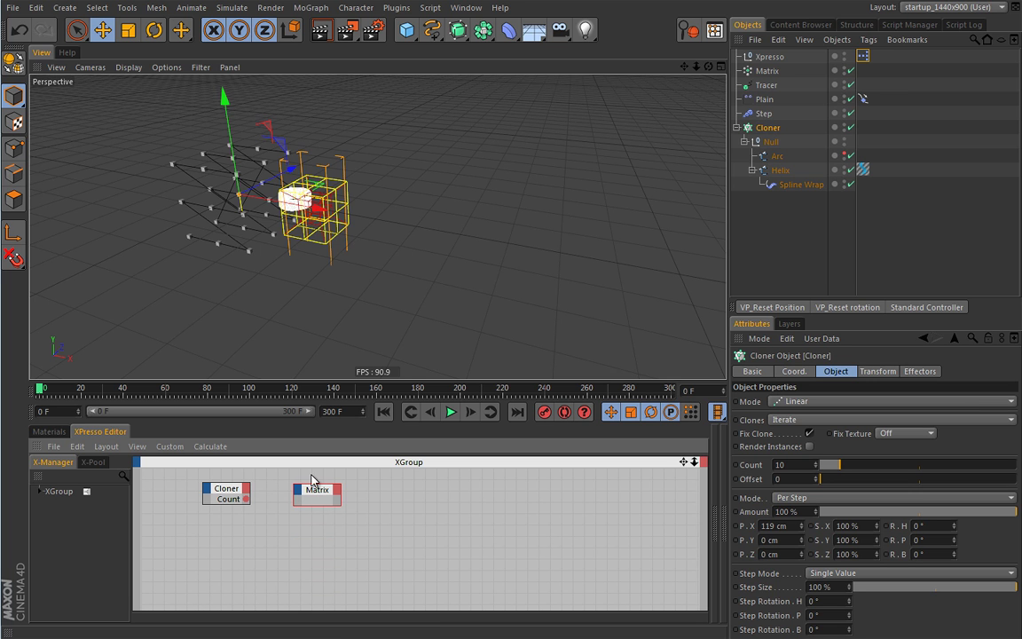
click(247, 488)
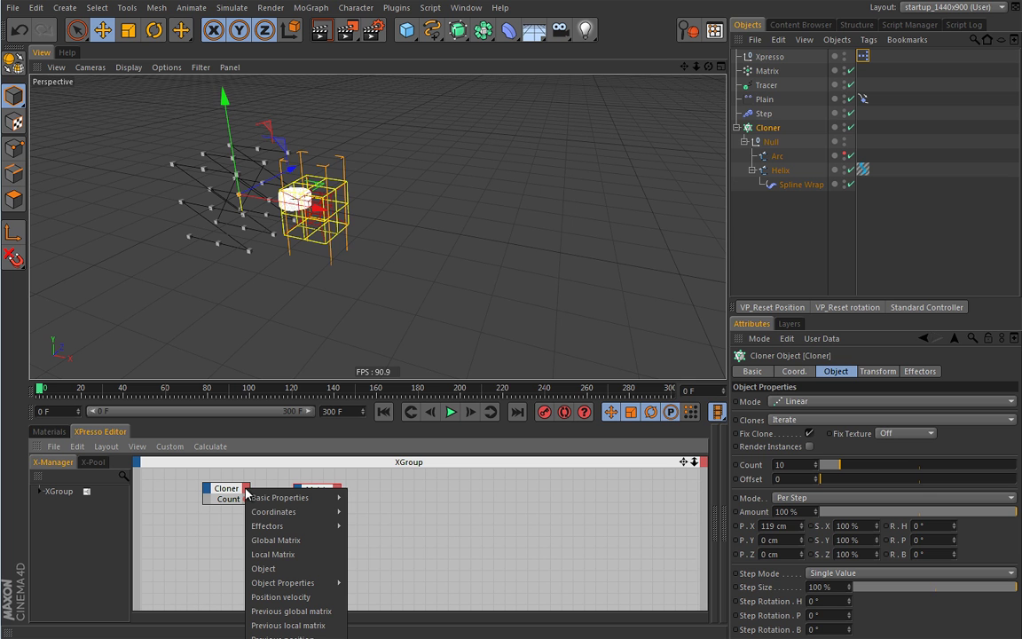
click(212, 536)
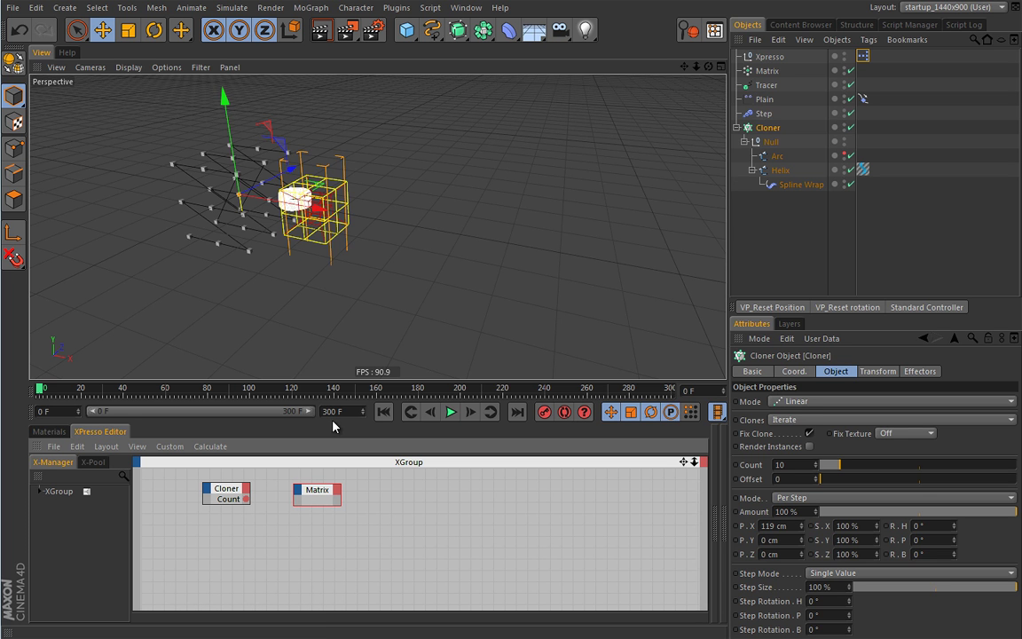
Step: Enlarge the editor, move both nodes to the top, and add a P.X output to Cloner
drag(377, 379, 377, 188)
drag(195, 364, 330, 440)
drag(238, 403, 226, 303)
click(235, 295)
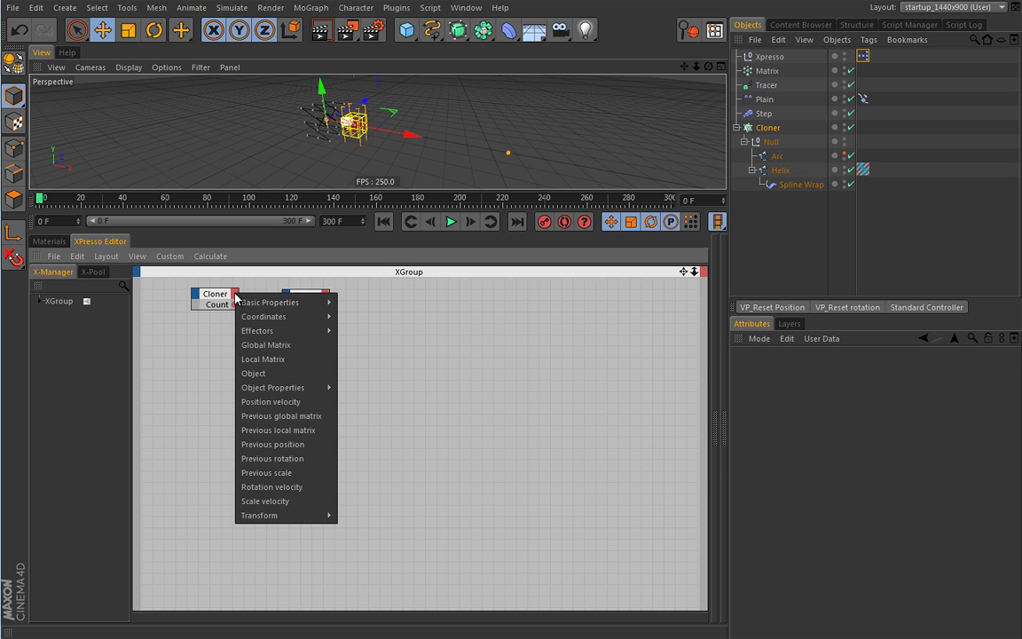
mouse_move(232, 387)
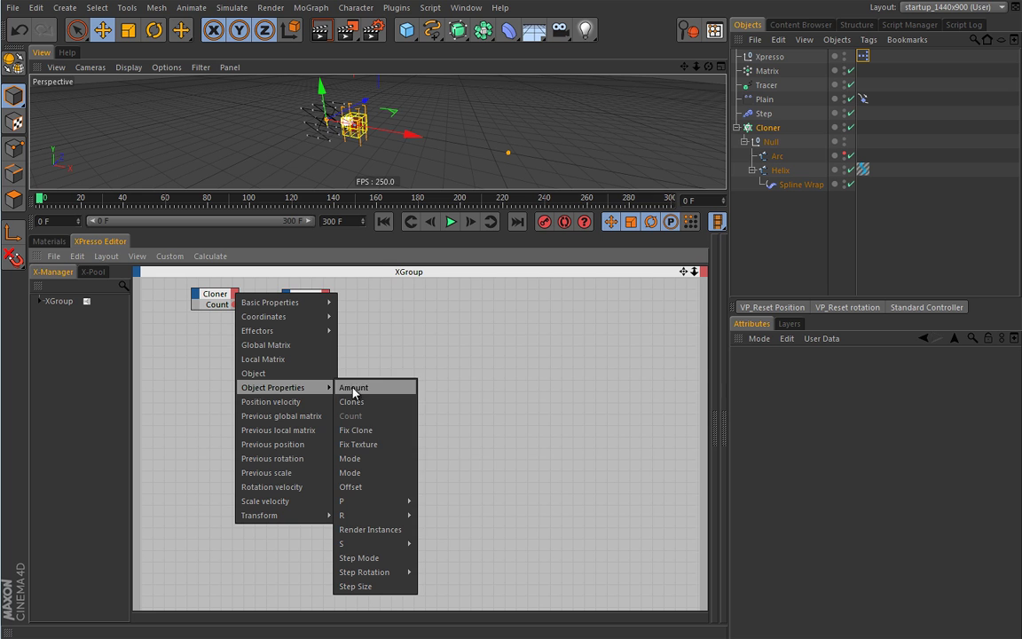
mouse_move(370, 502)
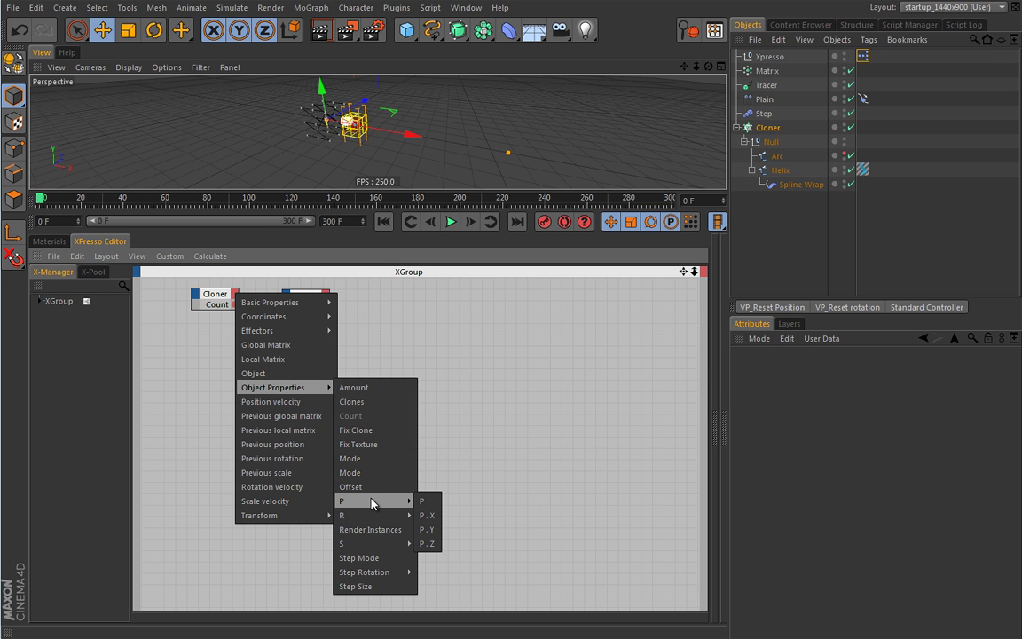
click(427, 516)
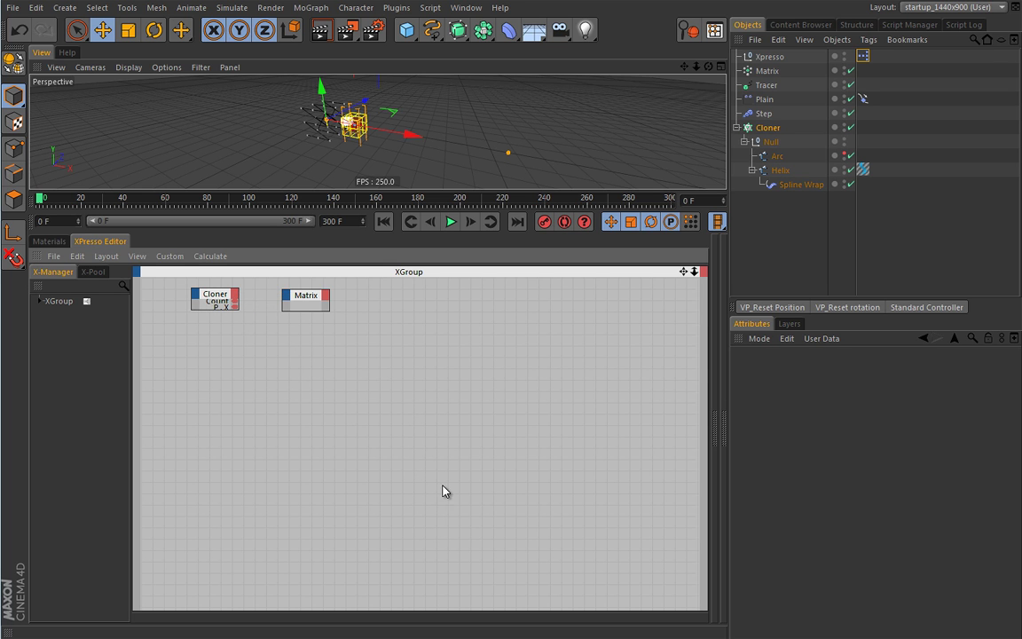
click(216, 306)
Step: Add Count and P.X input ports to the Matrix node
click(286, 296)
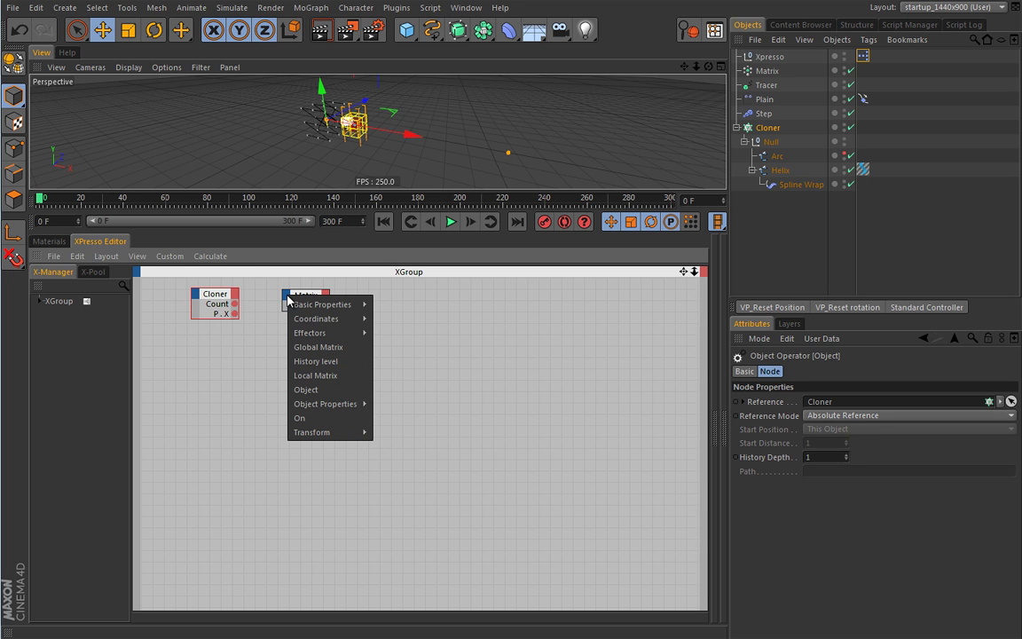
mouse_move(307, 336)
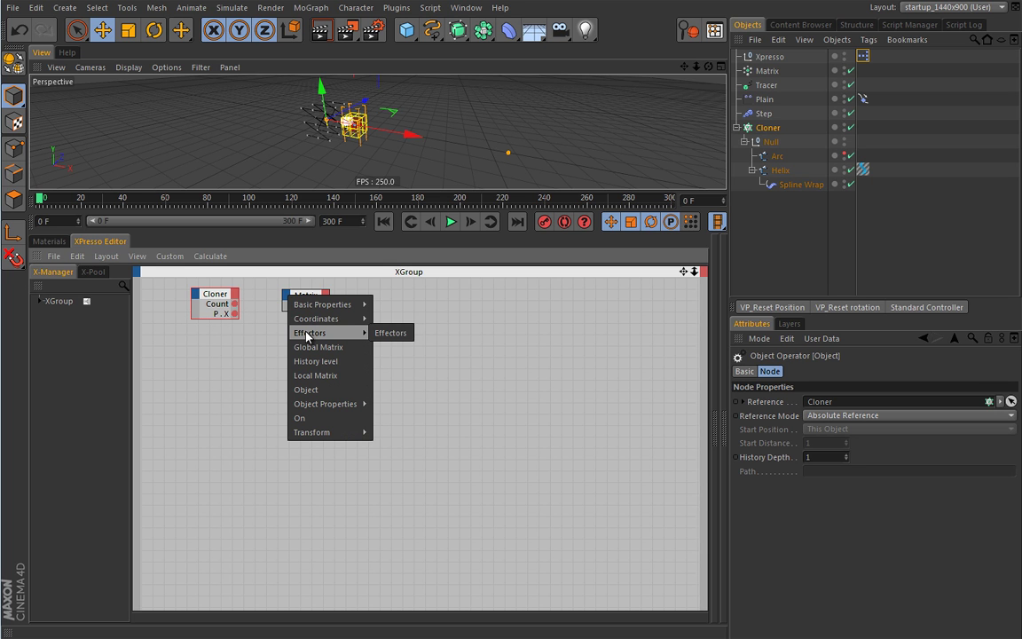
mouse_move(325, 403)
mouse_move(387, 404)
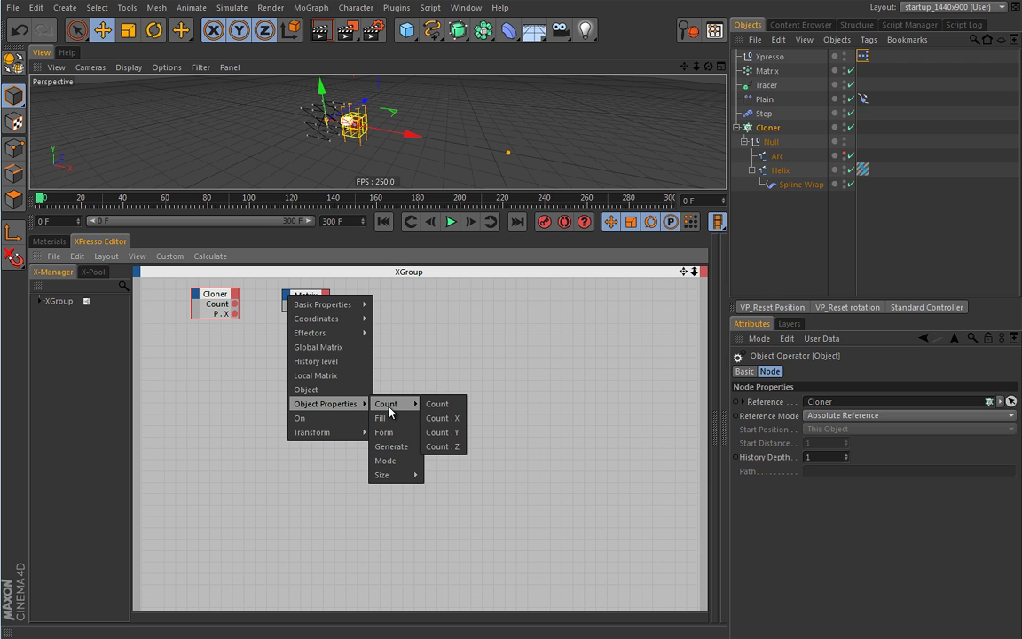
click(437, 405)
click(285, 295)
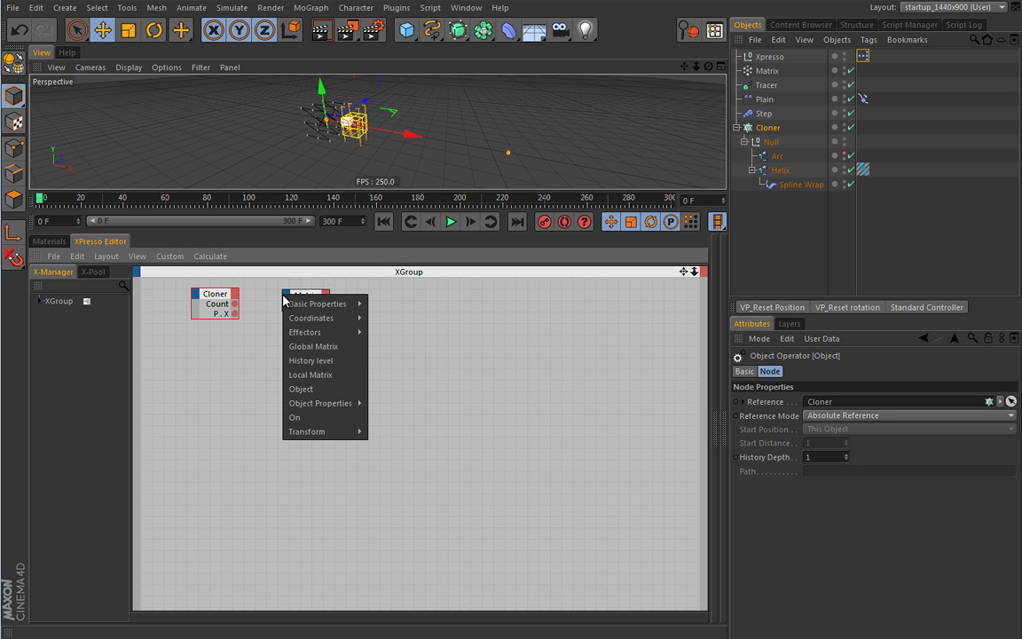
mouse_move(307, 431)
mouse_move(381, 459)
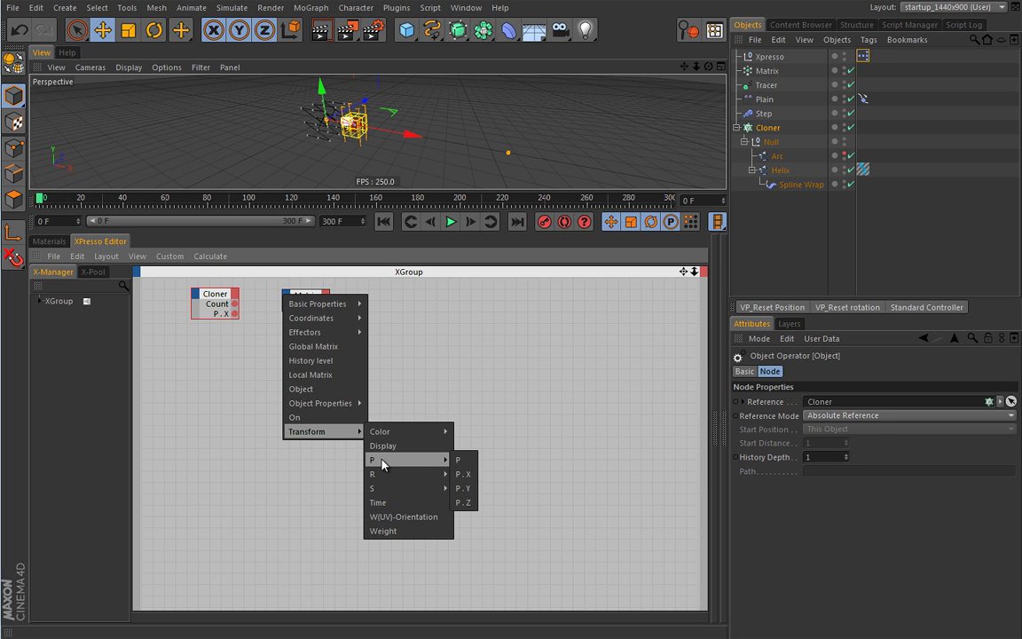
click(462, 474)
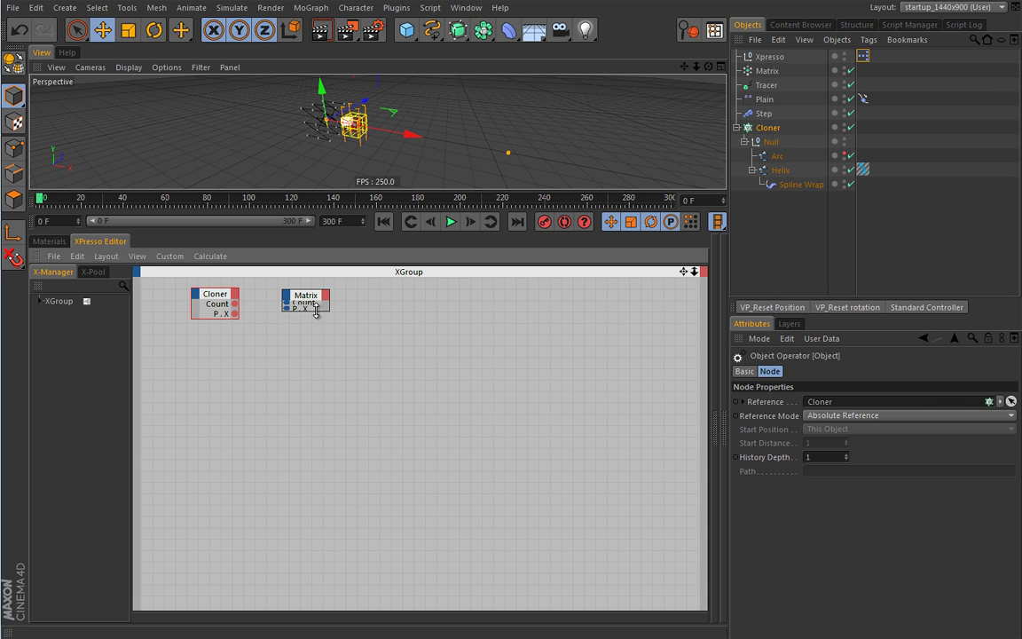
click(316, 311)
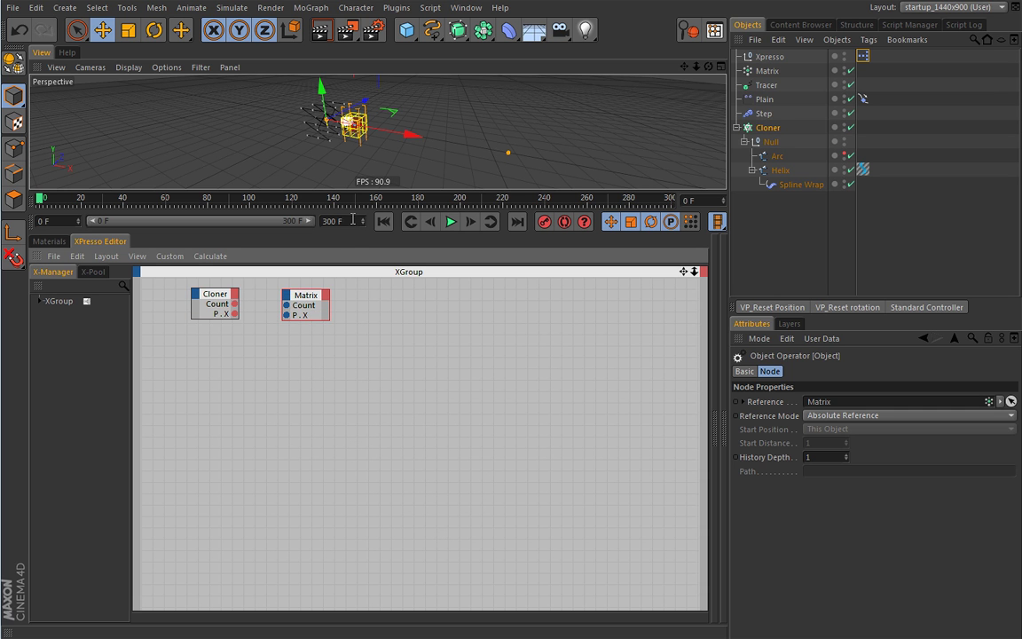
Step: Resize the viewport and node editor split, then wire Cloner Count into Matrix Count
mouse_move(358, 191)
mouse_down()
mouse_move(358, 357)
mouse_move(358, 197)
mouse_up()
middle_drag(346, 397, 438, 502)
drag(382, 192, 382, 383)
drag(352, 517, 400, 527)
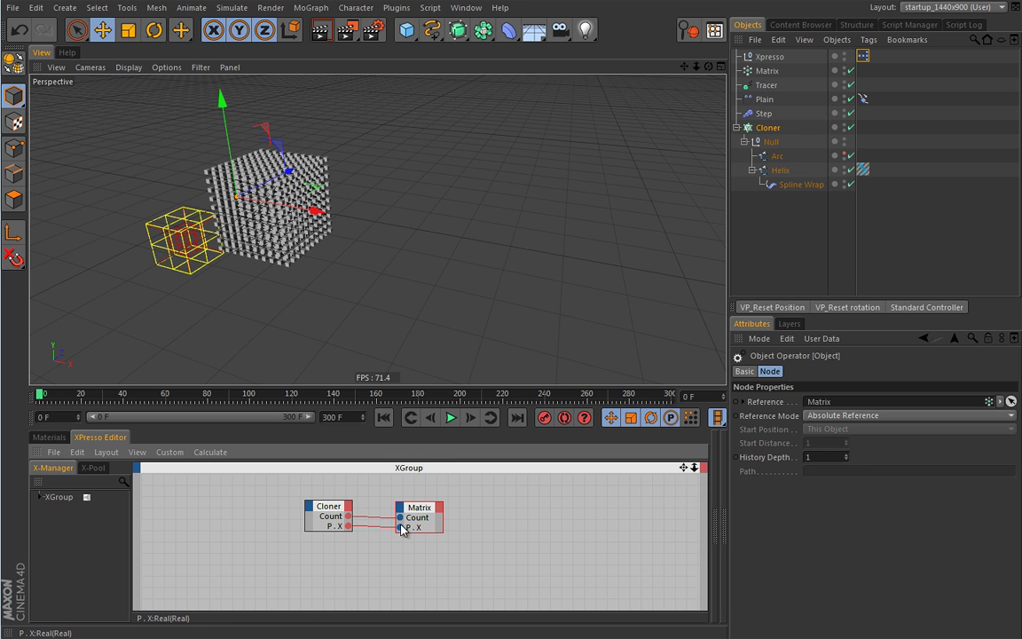
Step: Preview playback, compare the Matrix and Cloner settings, and open the Matrix mode choices
click(450, 417)
click(384, 417)
click(767, 71)
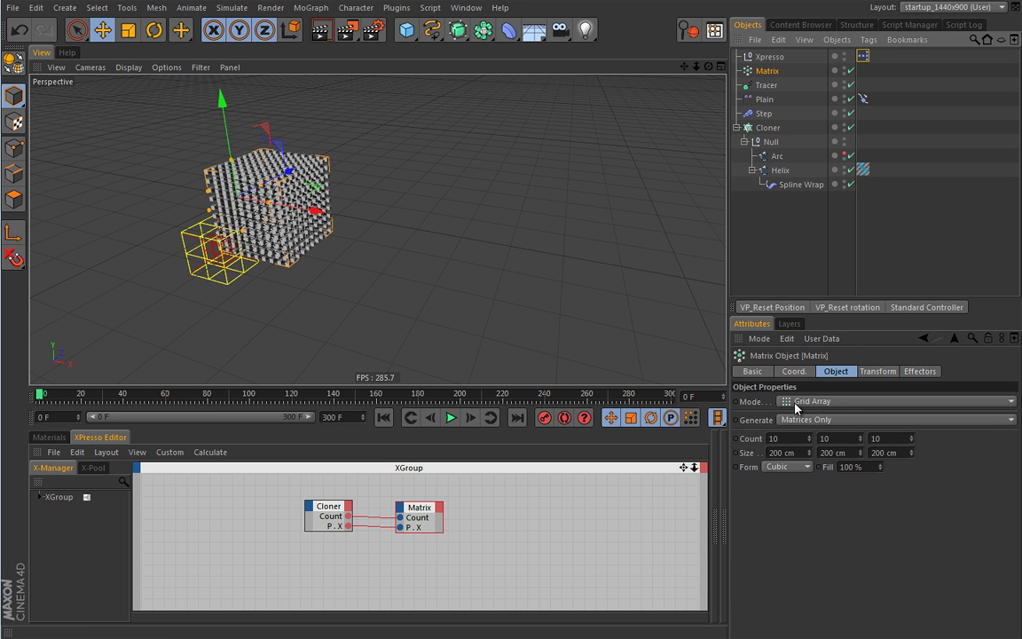
click(767, 128)
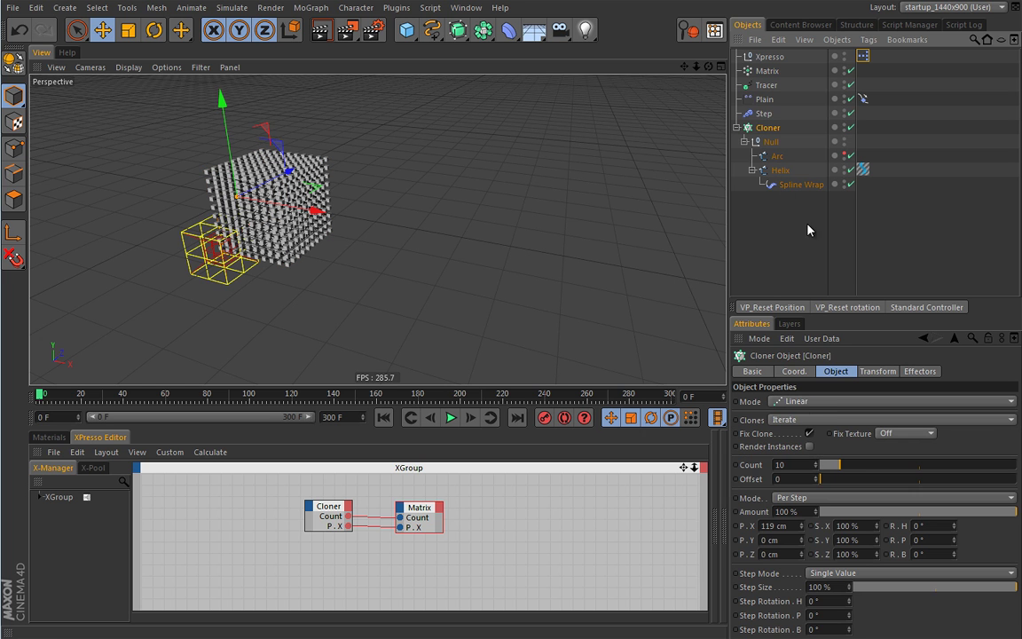
click(768, 71)
click(803, 401)
Step: Switch the Matrix to Linear mode with P.Y at 0, checking with playback
click(805, 430)
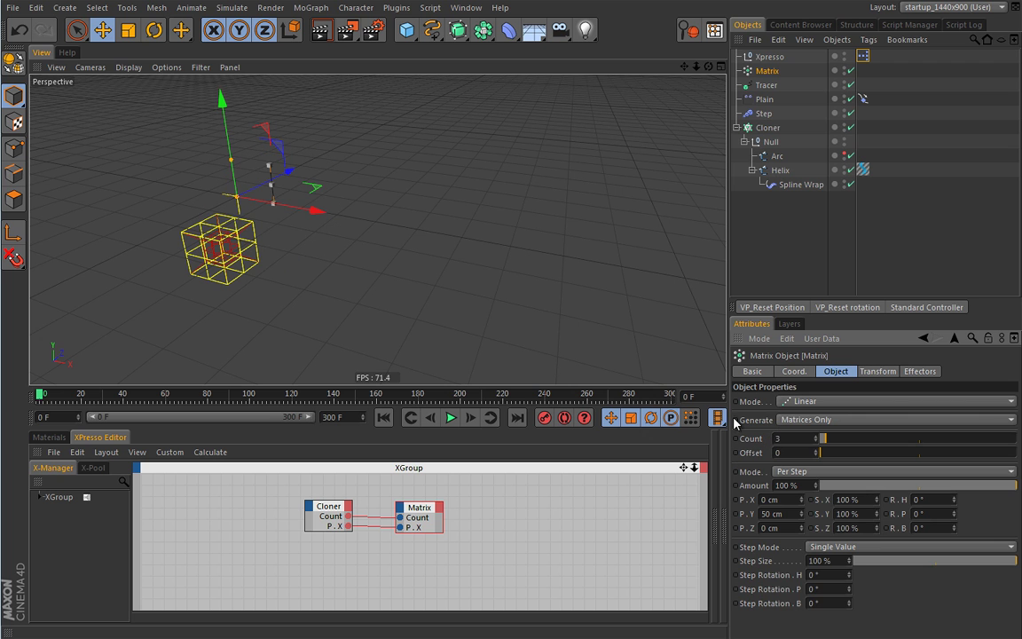
click(450, 418)
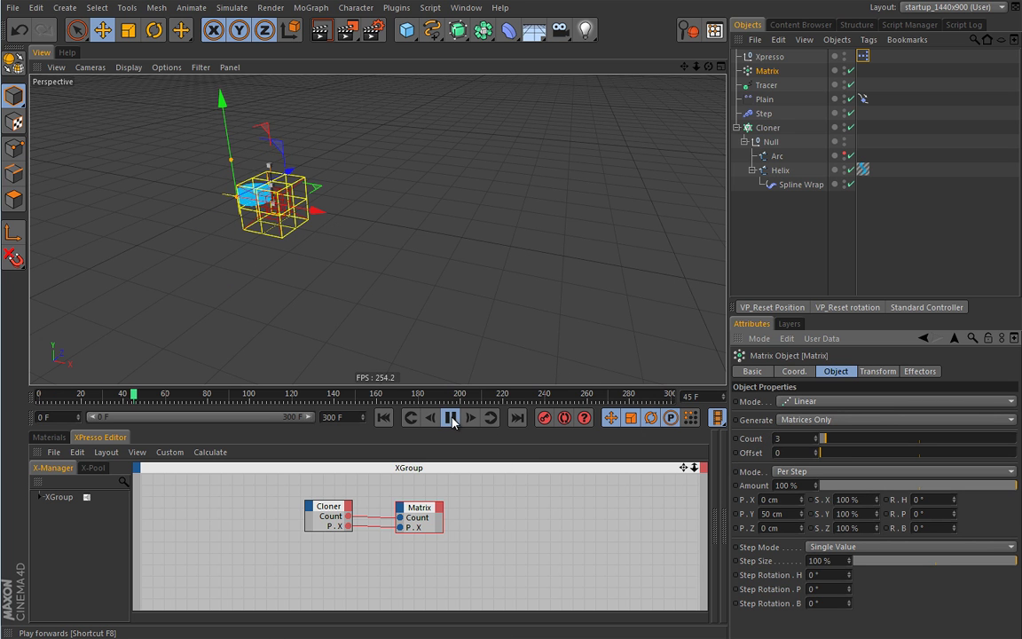
click(451, 418)
text(0)
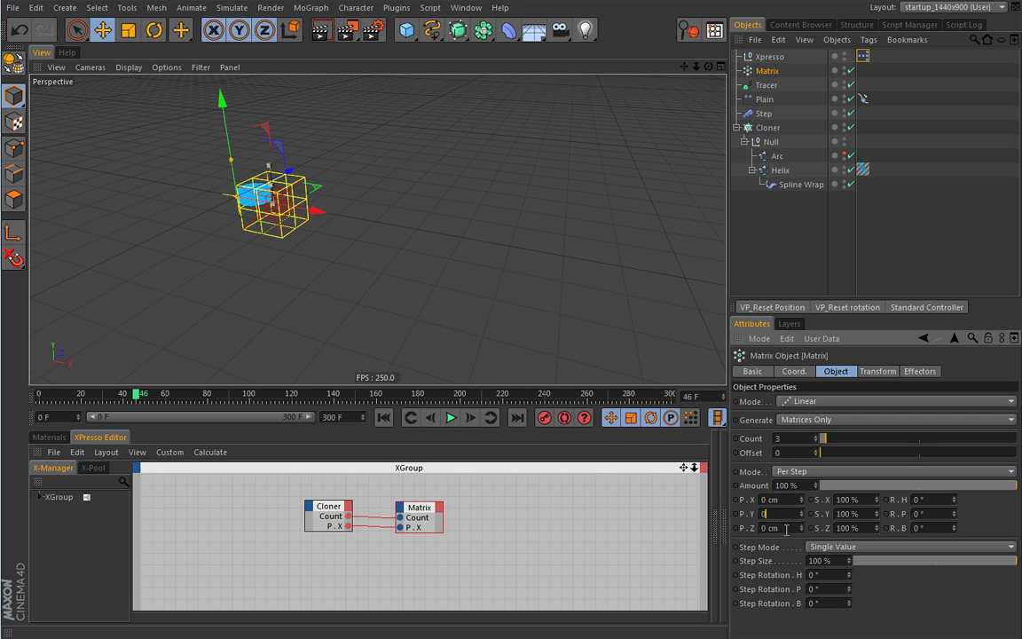
click(451, 418)
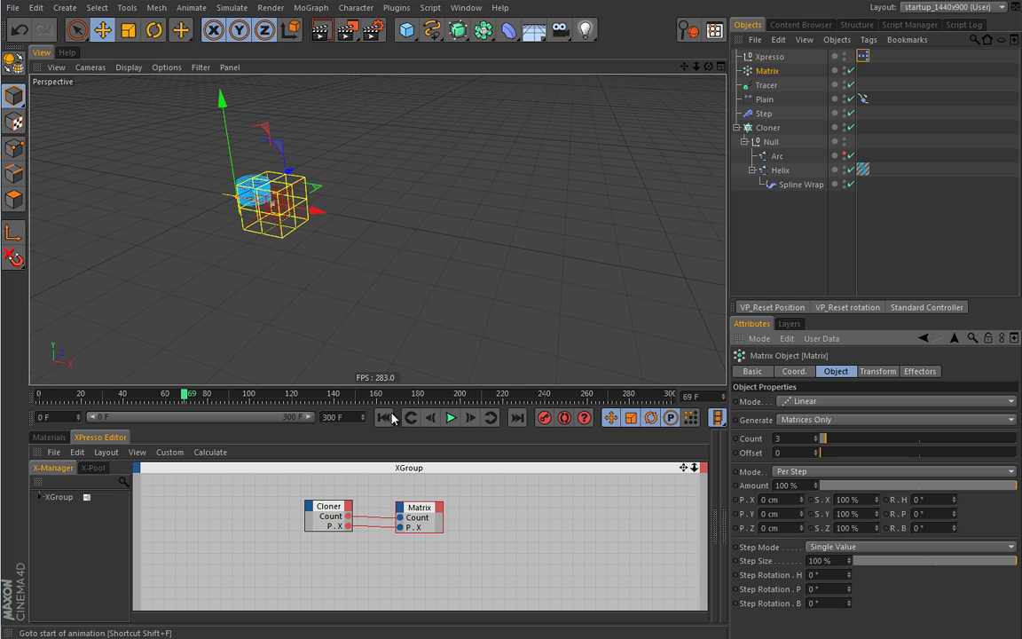
click(383, 418)
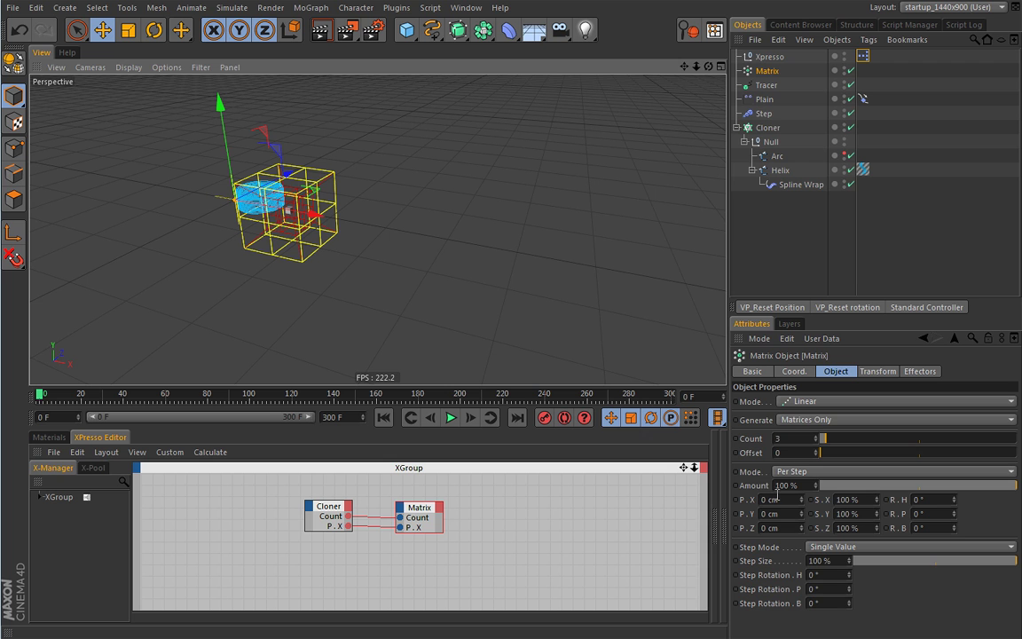
Step: Review the Matrix node and object settings, then disable the Plain effector
click(607, 499)
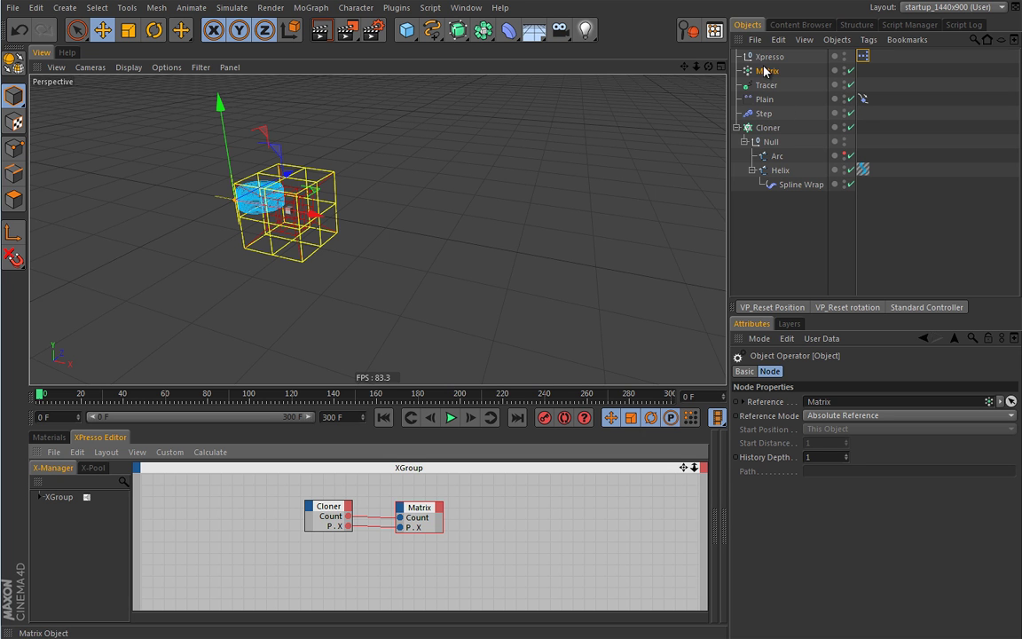
click(799, 402)
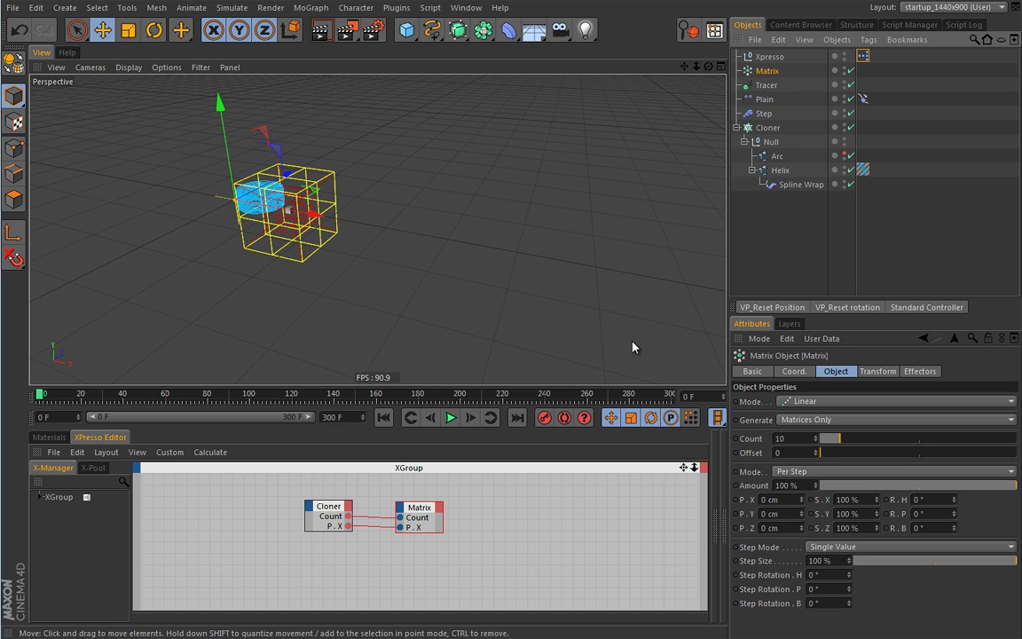
click(850, 99)
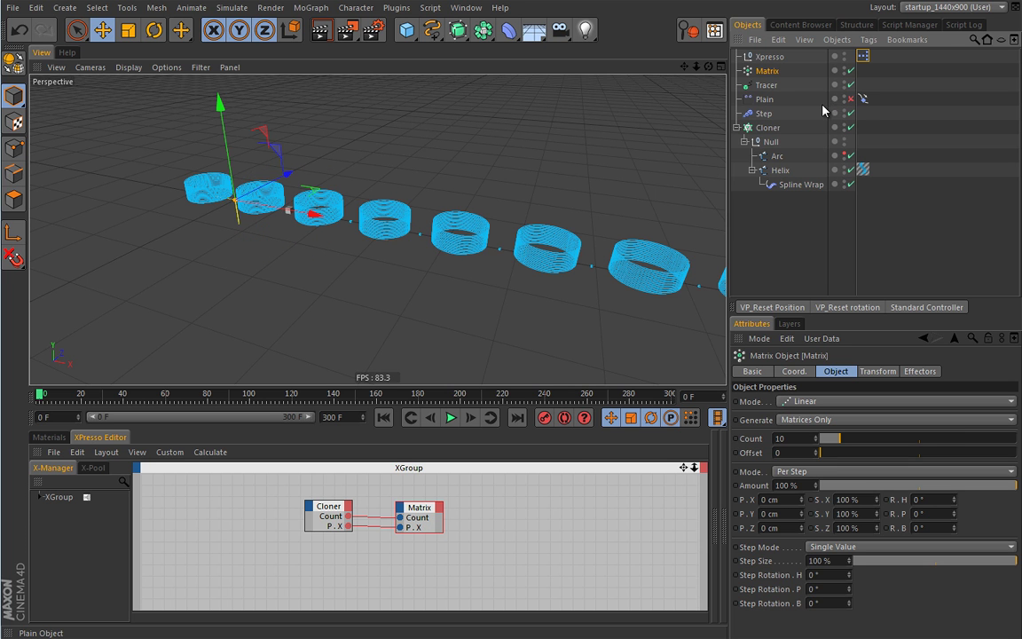
Step: Hide the Cloner, remove the Matrix node's P.X input, and make the node editor taller
click(849, 127)
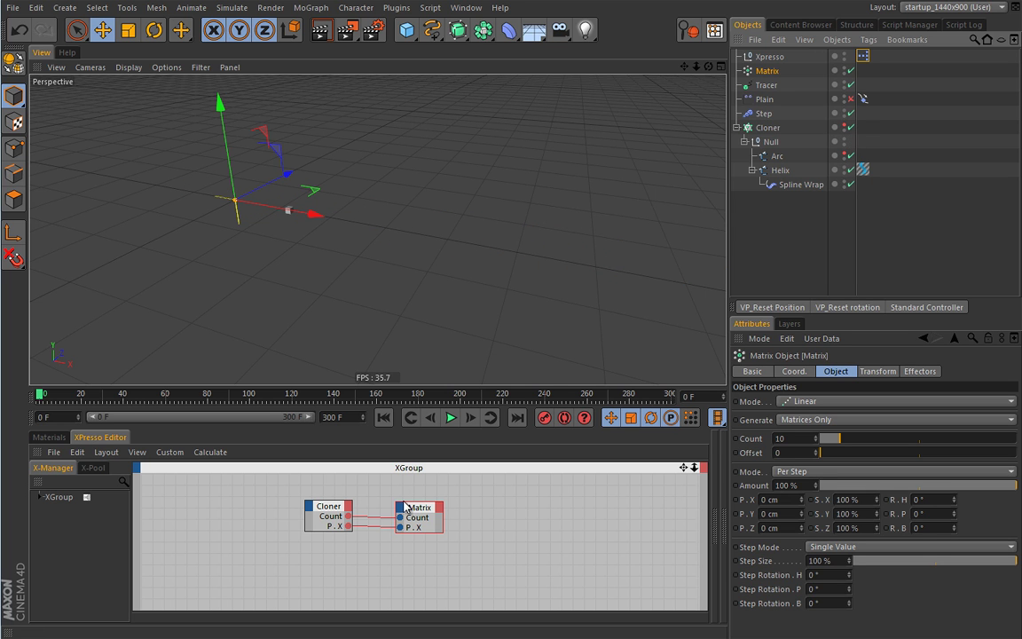
click(404, 530)
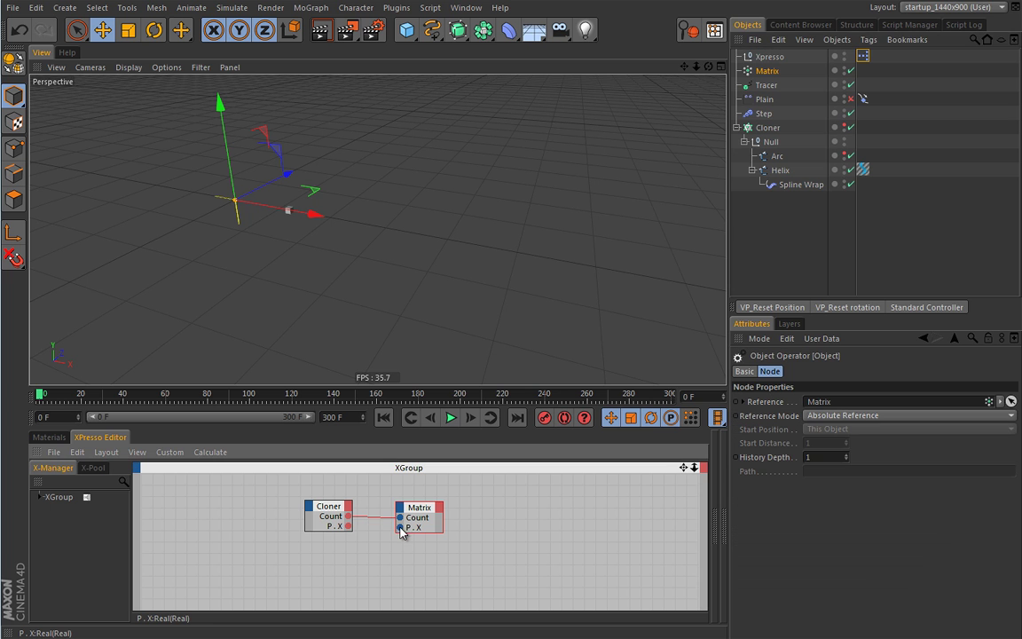
drag(411, 512, 395, 484)
drag(437, 388, 460, 205)
Step: Add the Object Properties P.X input to Matrix and wire Cloner P.X into it
click(387, 396)
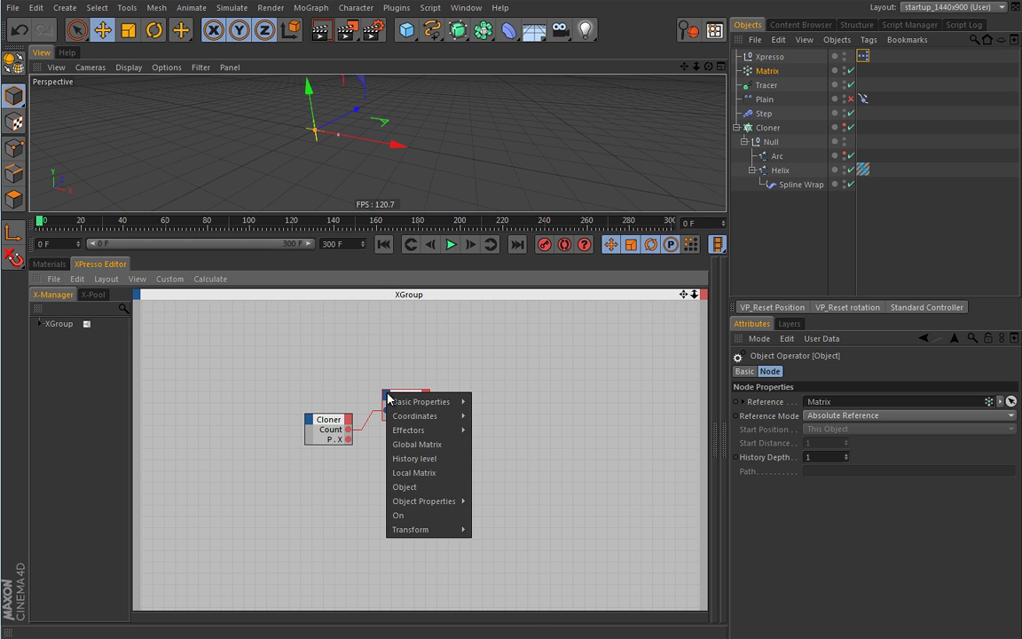
mouse_move(413, 504)
mouse_move(490, 589)
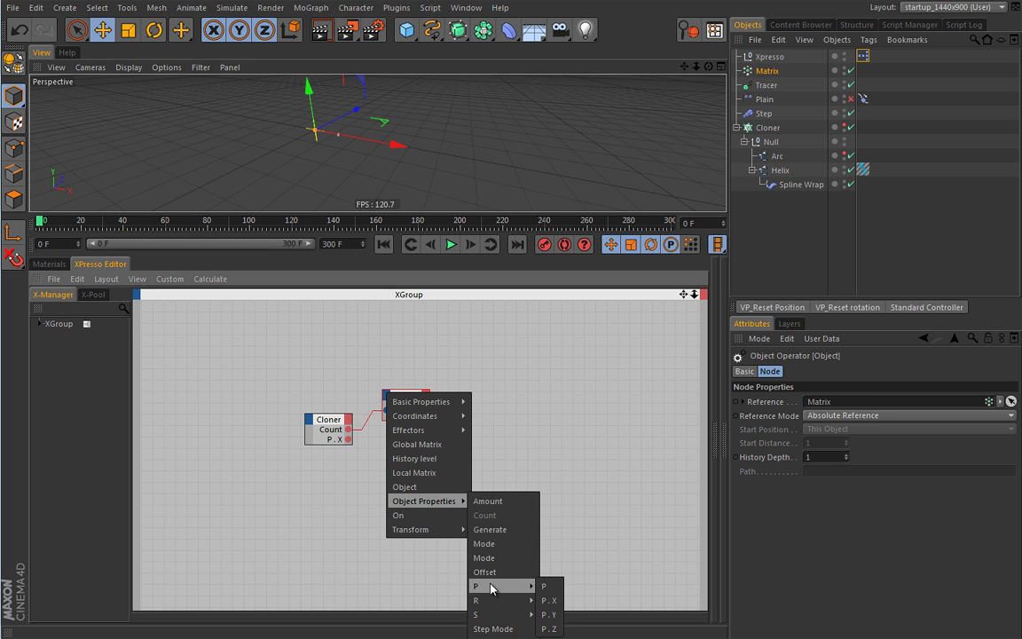
click(548, 600)
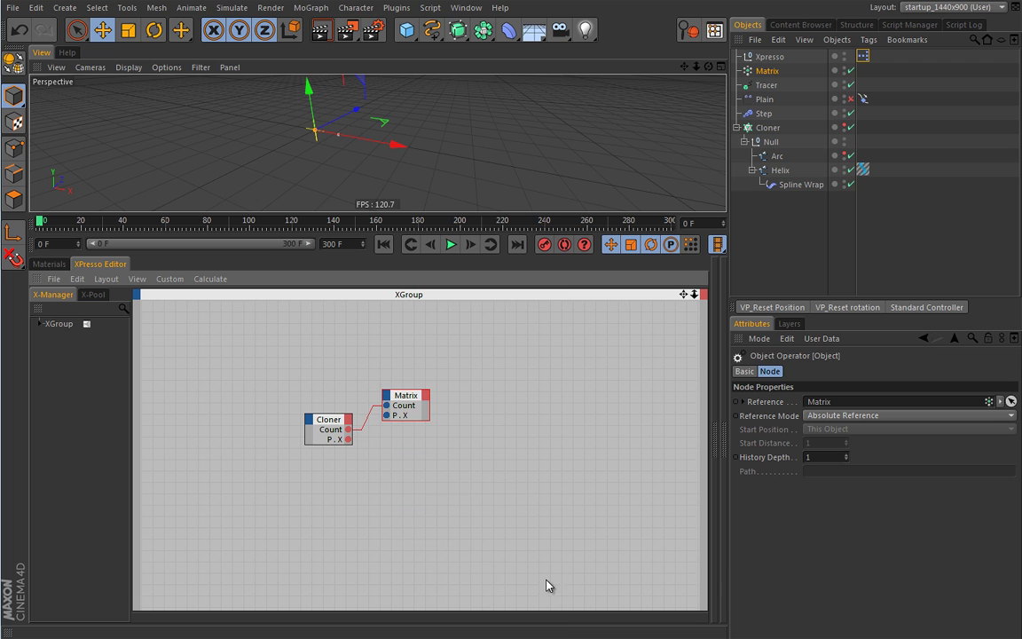
drag(348, 440, 416, 423)
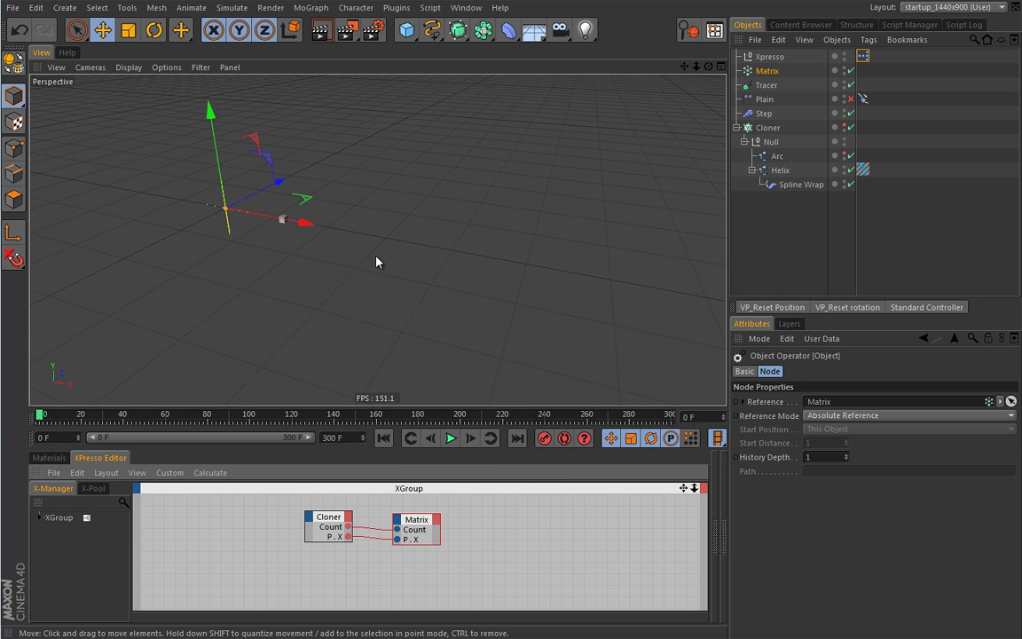
Step: Preview playback, frame the line of matrix points, and unhide the Cloner's ring clones
click(451, 439)
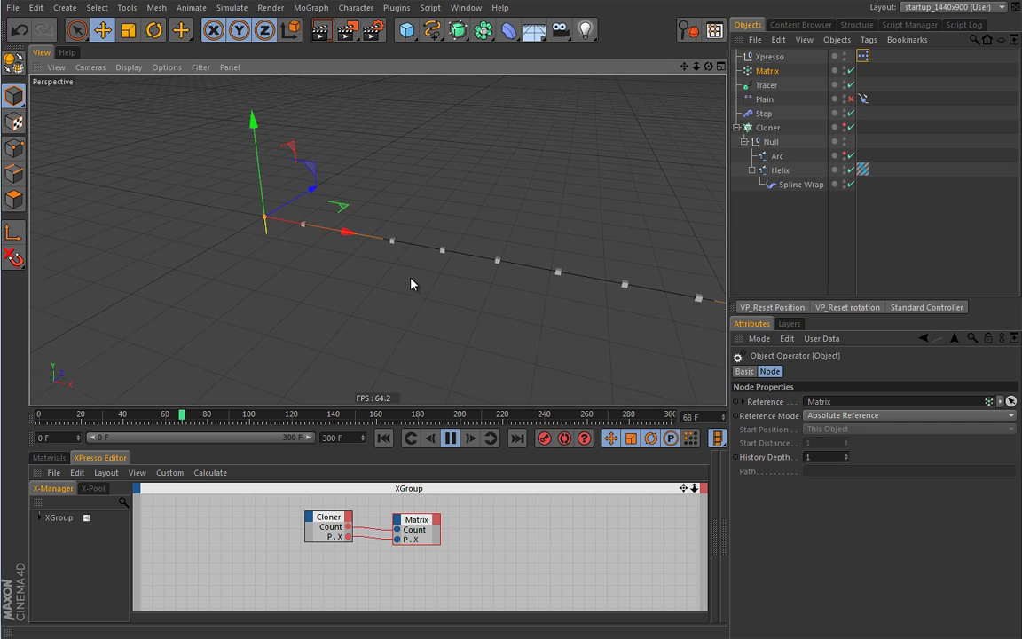
click(451, 438)
click(383, 437)
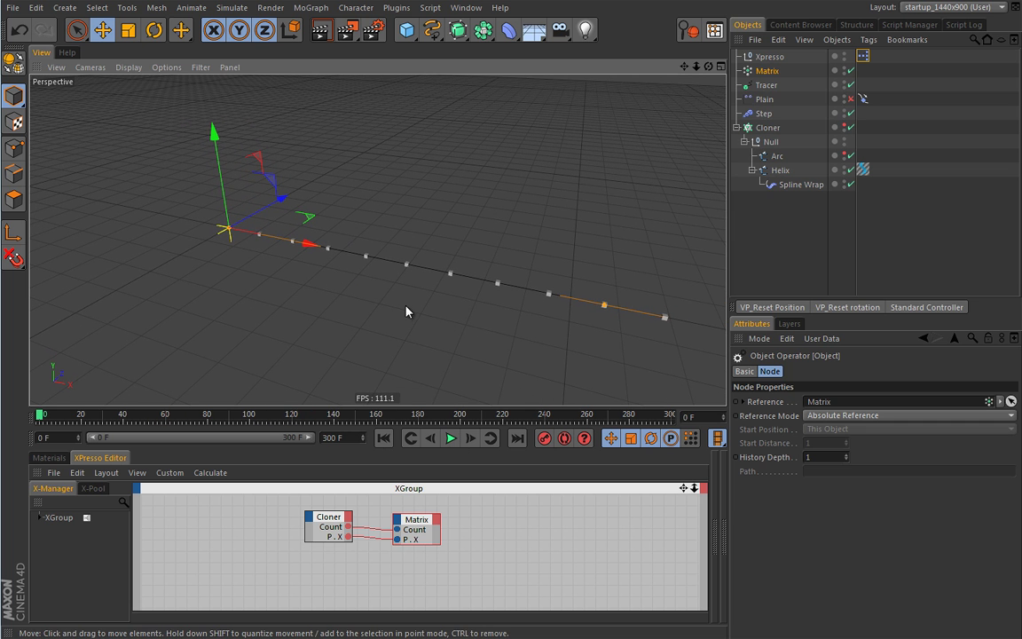
mouse_move(413, 303)
alt+middle_down()
mouse_move(388, 290)
mouse_move(393, 305)
alt+middle_up()
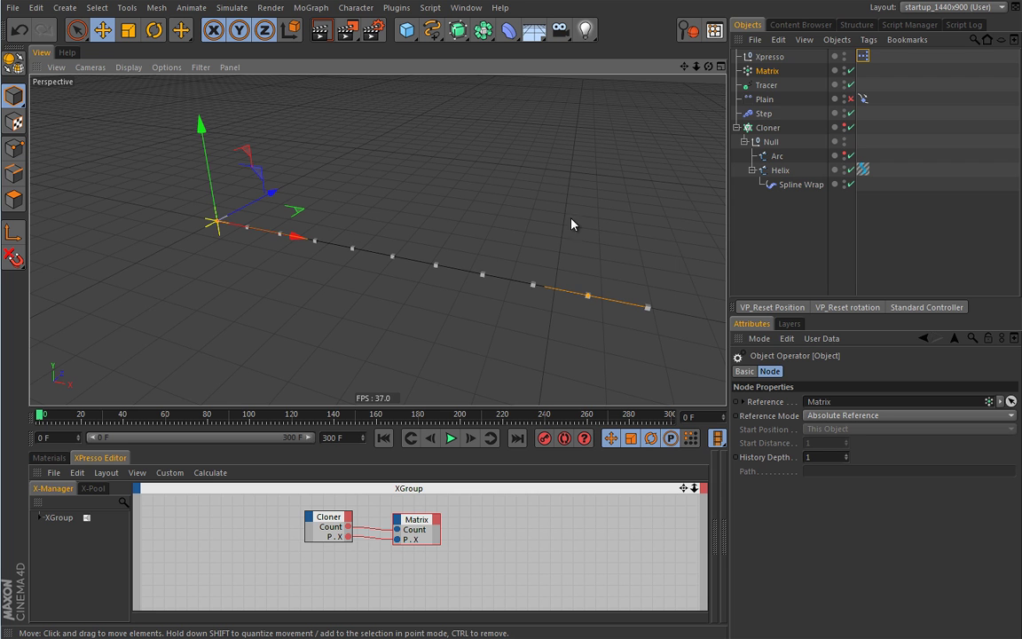
click(844, 126)
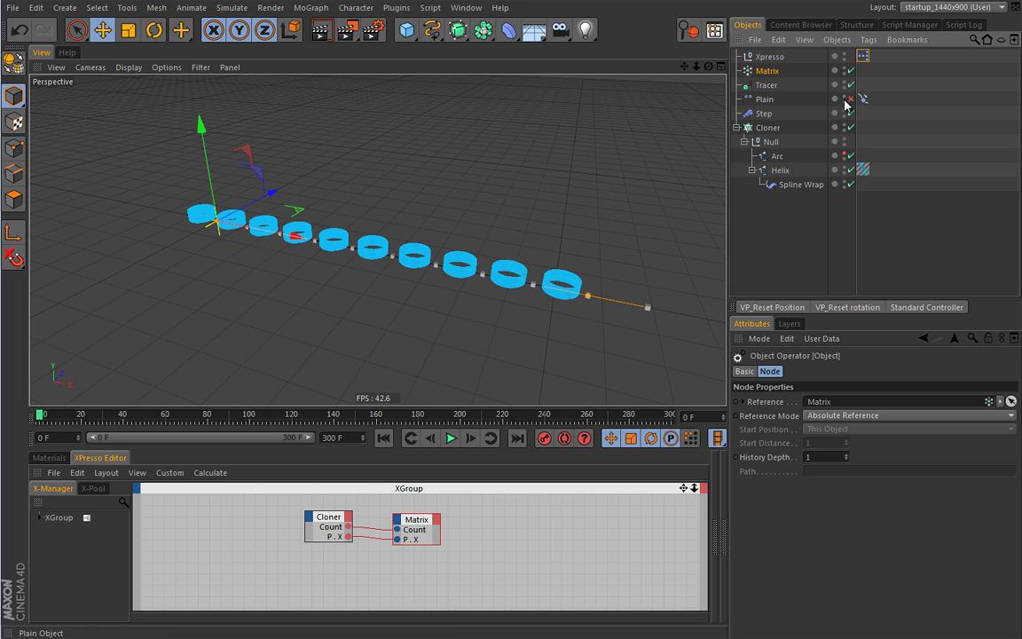
Step: Re-enable the Plain effector with Visibility on, play with F8, and slide its spline Position to 14%
click(765, 100)
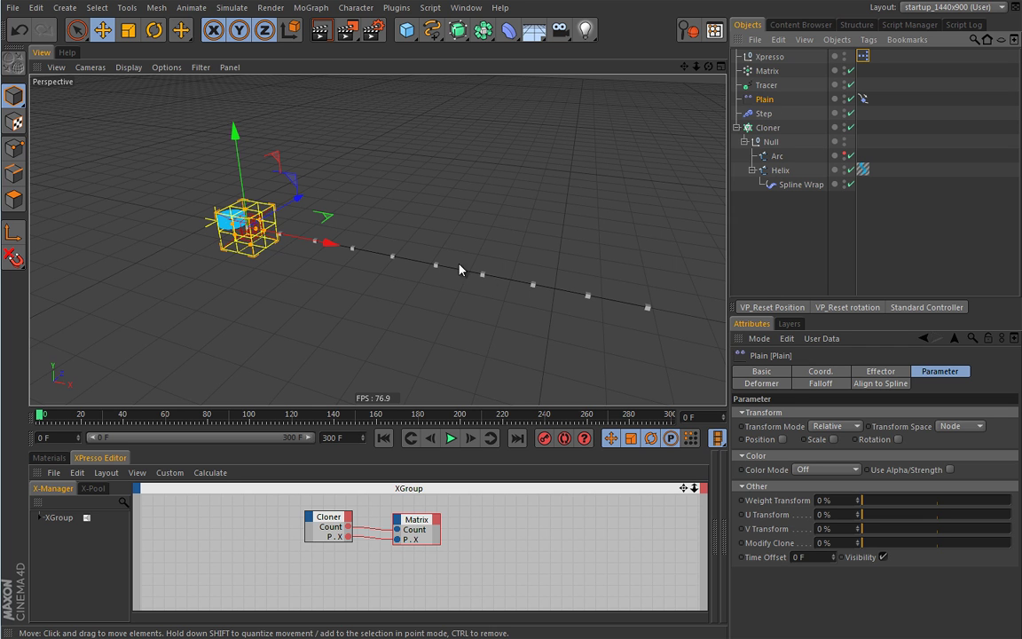
click(883, 557)
click(883, 557)
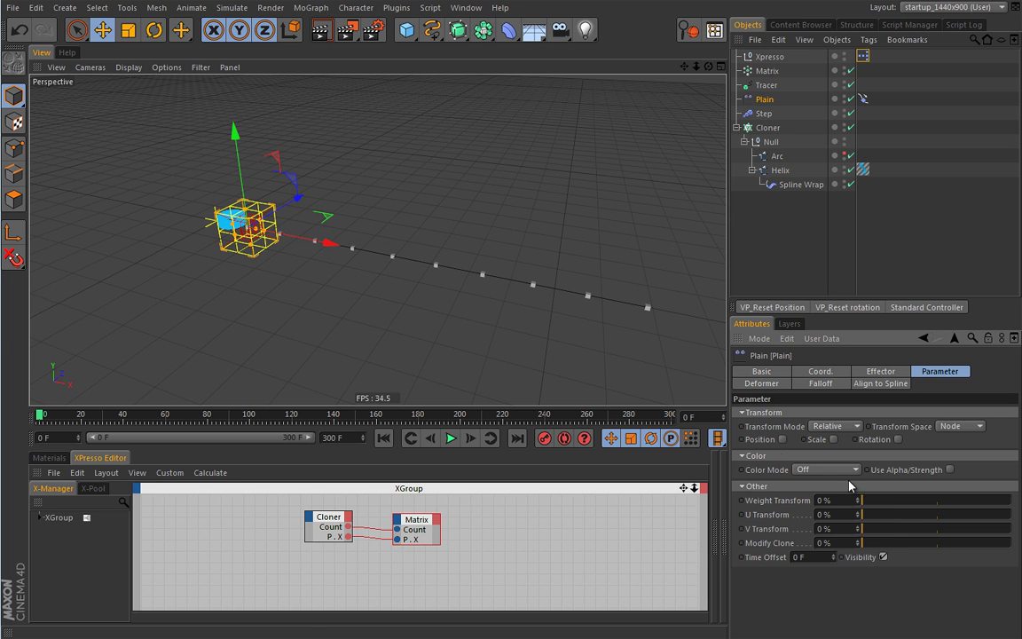
key(F8)
click(863, 99)
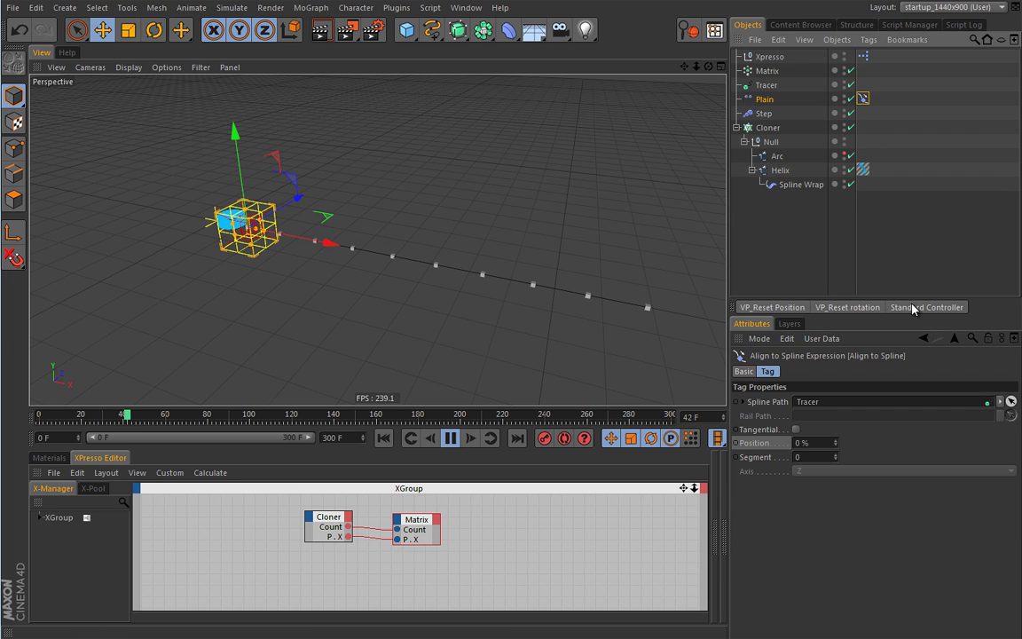
drag(832, 436, 828, 479)
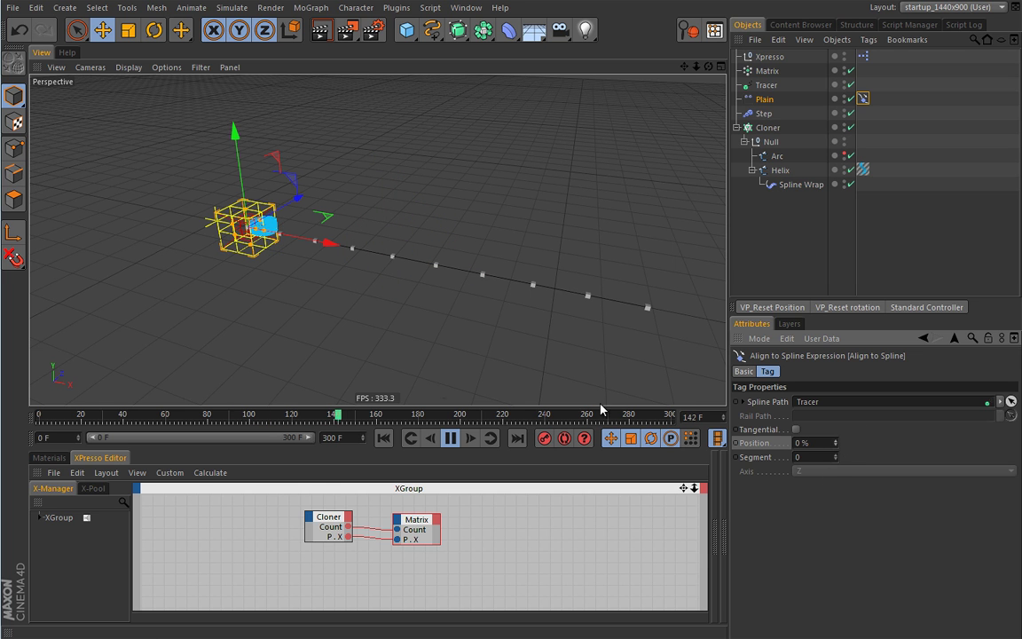
Step: Replay the animation while sliding the Plain box along the spline to 4% then 16%
click(452, 439)
click(451, 439)
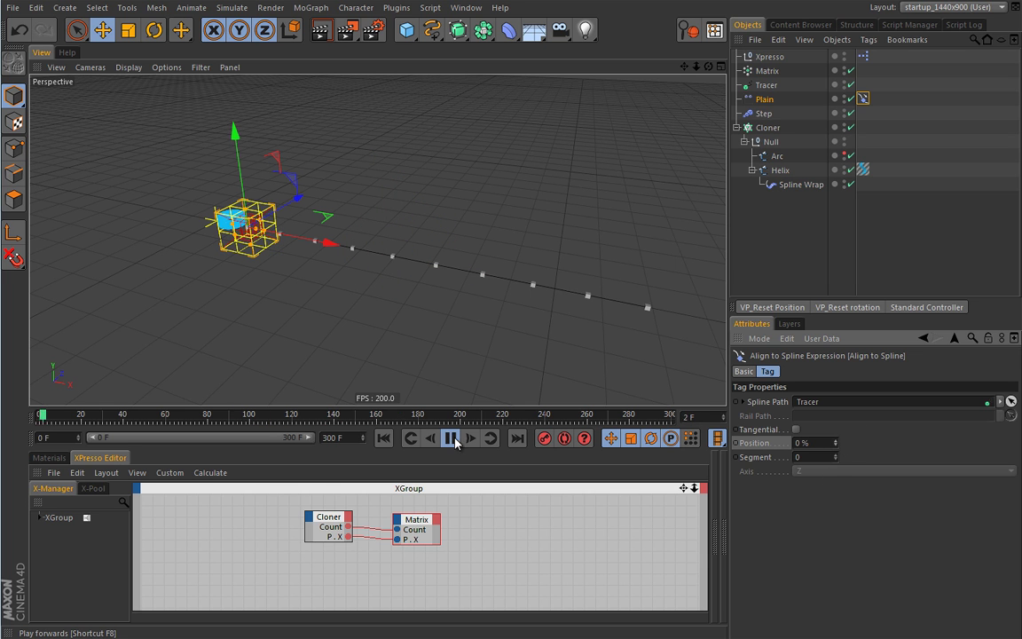
drag(835, 443, 837, 440)
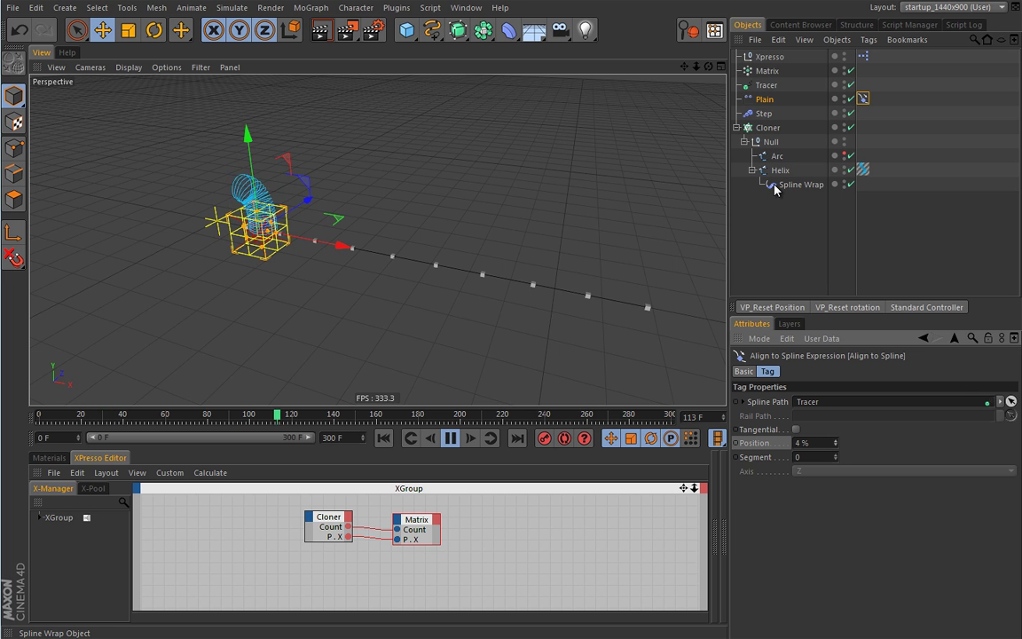
drag(835, 443, 845, 438)
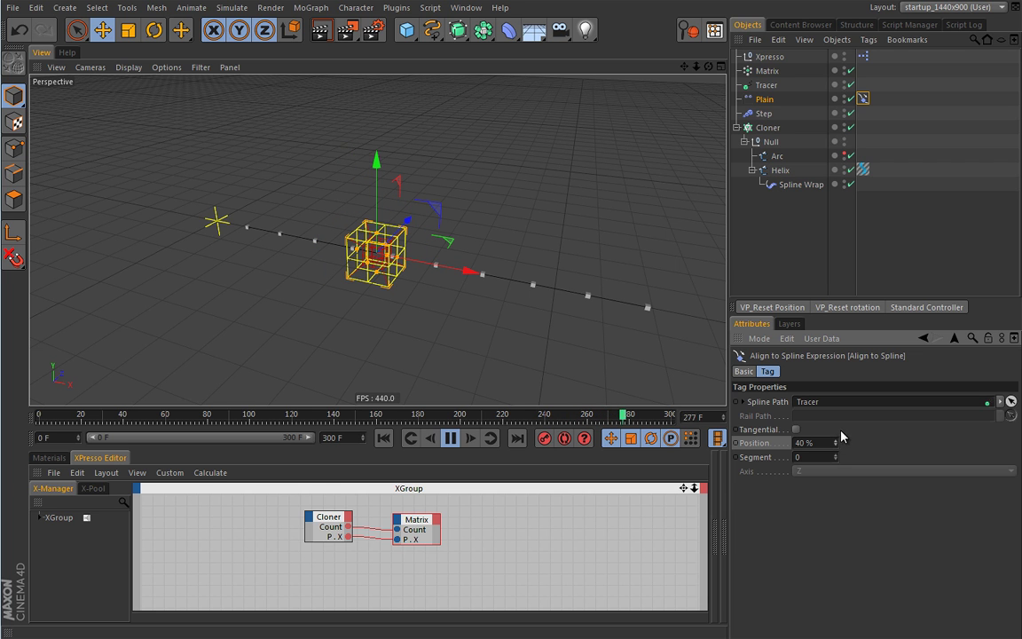
Step: Stop playback, return to frame 0, and set Align to Spline Position to 0%
click(451, 438)
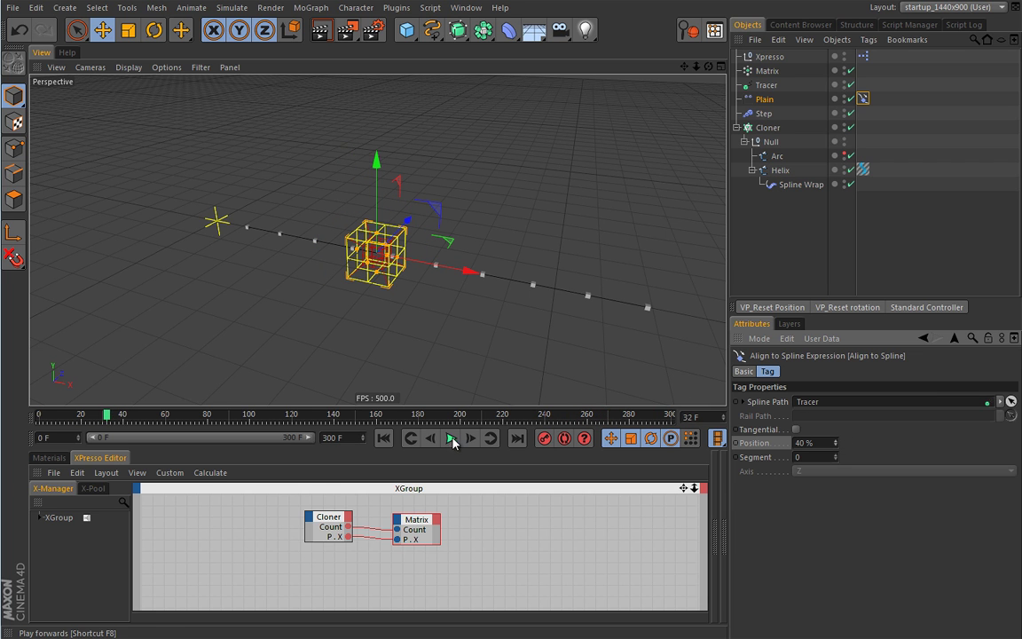
click(384, 439)
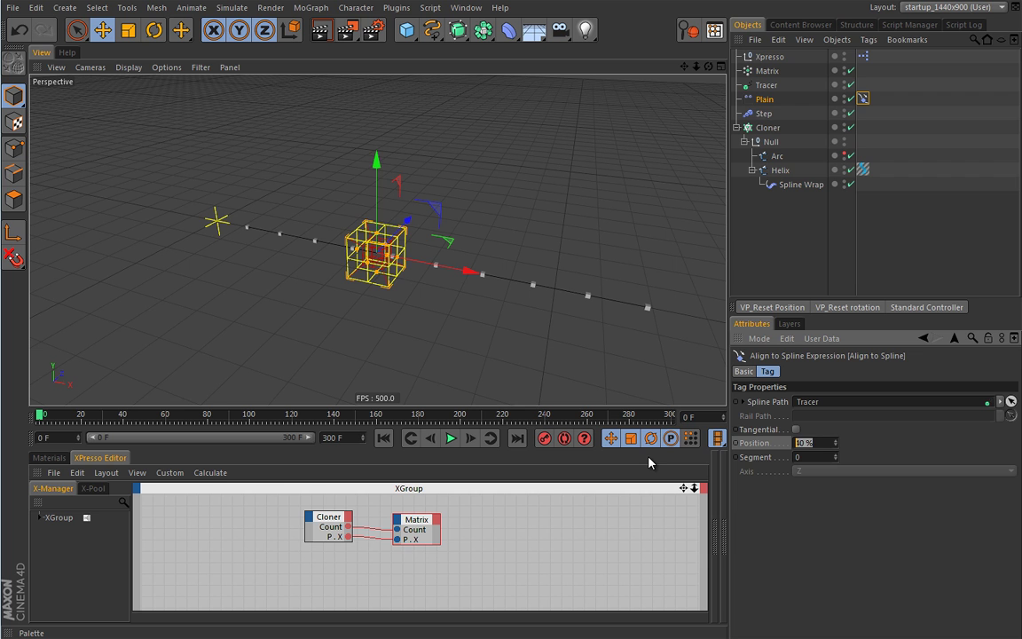
text(0)
key(Return)
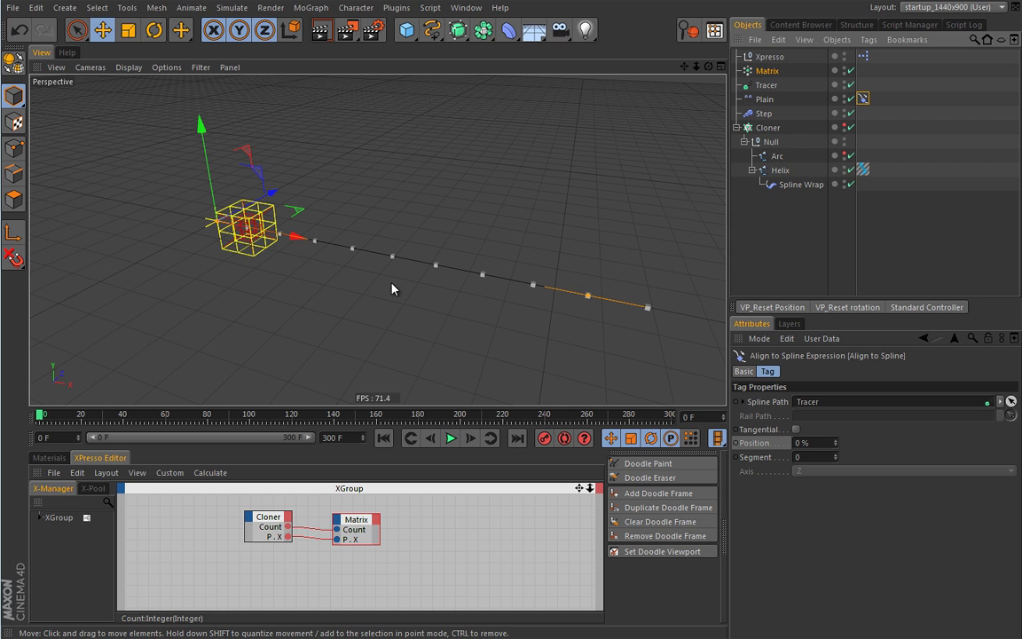
Step: Try raising the Cloner's Step Rotation . H, then undo it back to 0°
click(758, 127)
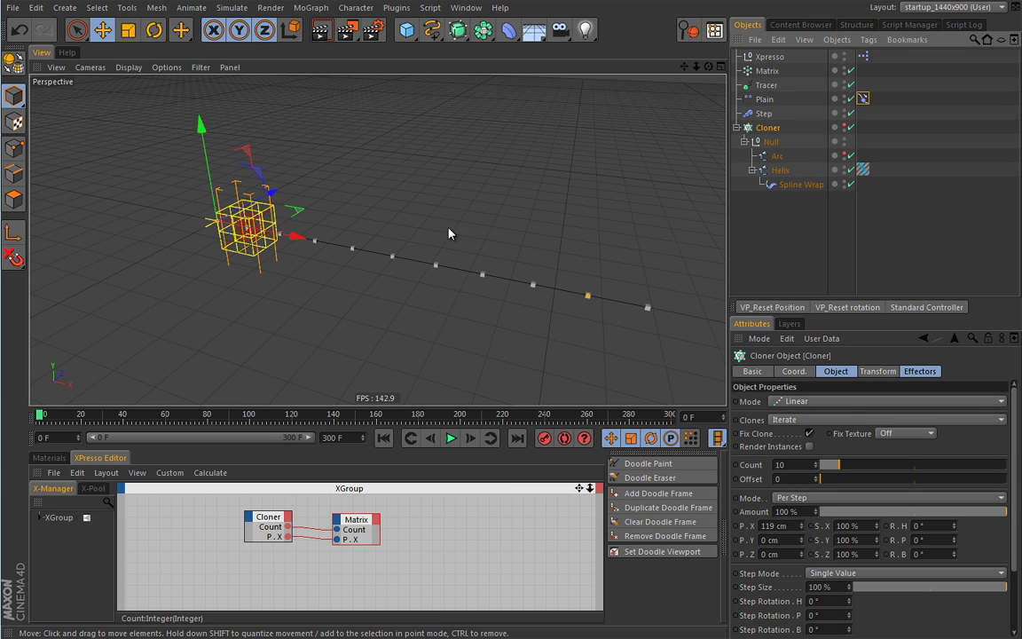
drag(848, 601, 851, 598)
key(ctrl+z)
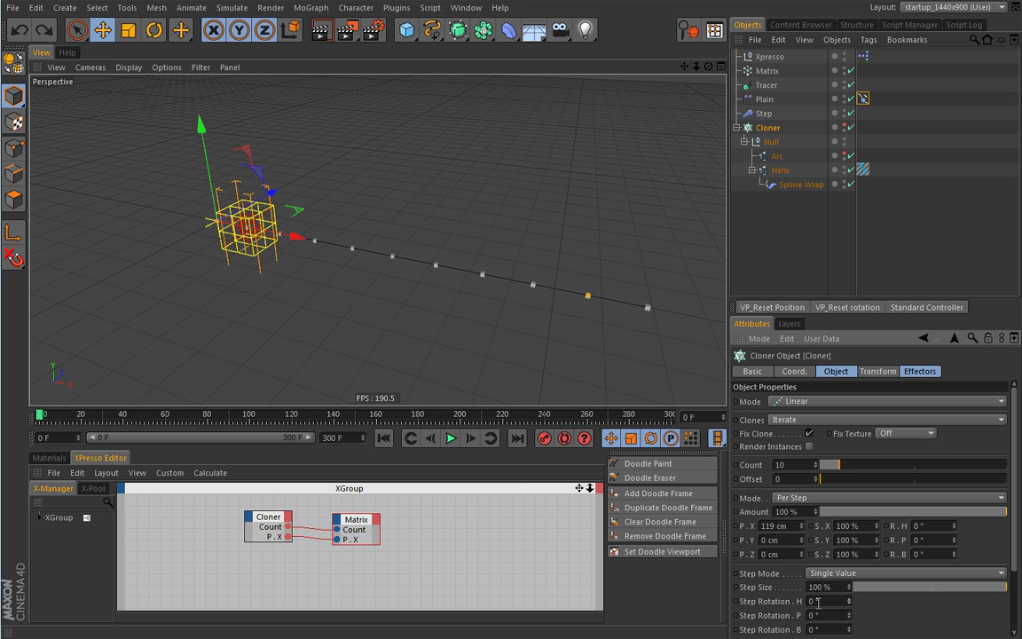
Step: Enlarge the XPresso editor and move the Cloner and Matrix nodes toward the top-left
drag(265, 517, 268, 518)
click(293, 522)
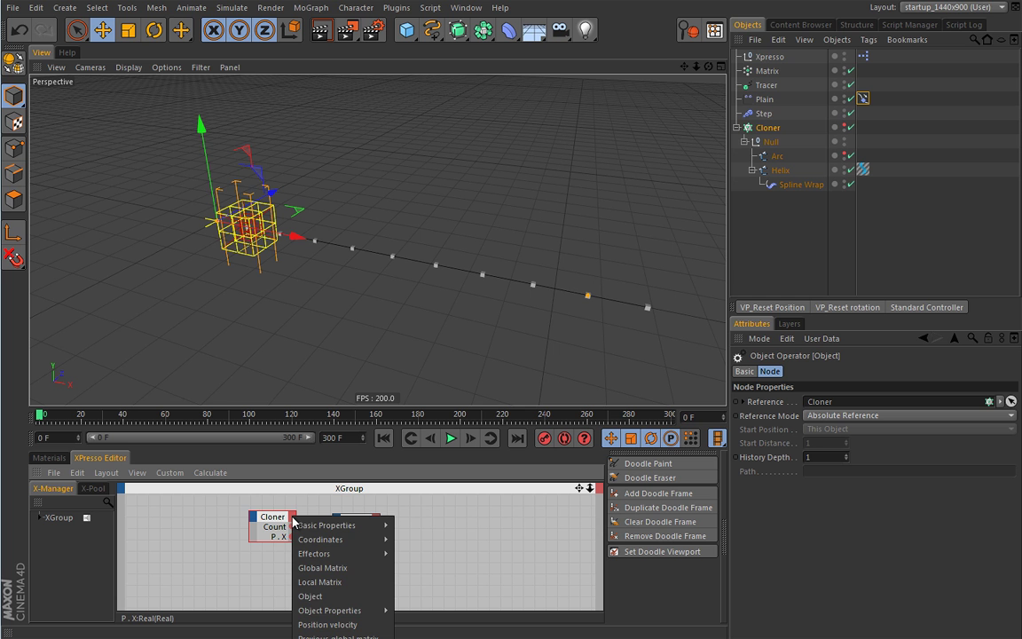
key(Escape)
drag(312, 407, 342, 188)
drag(224, 376, 405, 432)
drag(278, 412, 228, 294)
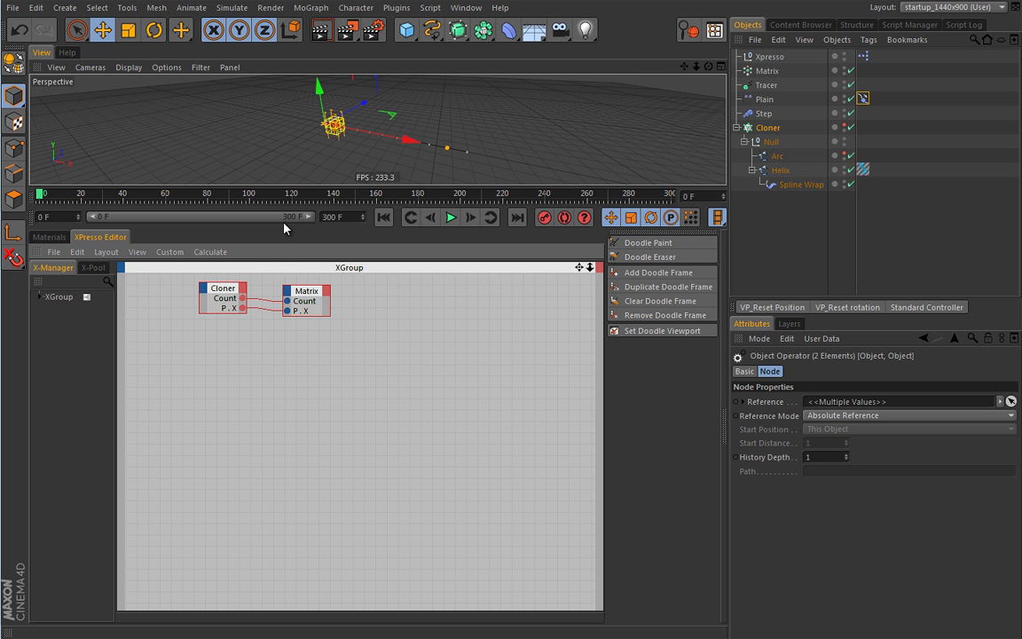
Step: Add a Step Rotation . H output port to the Cloner node
click(242, 289)
mouse_move(276, 382)
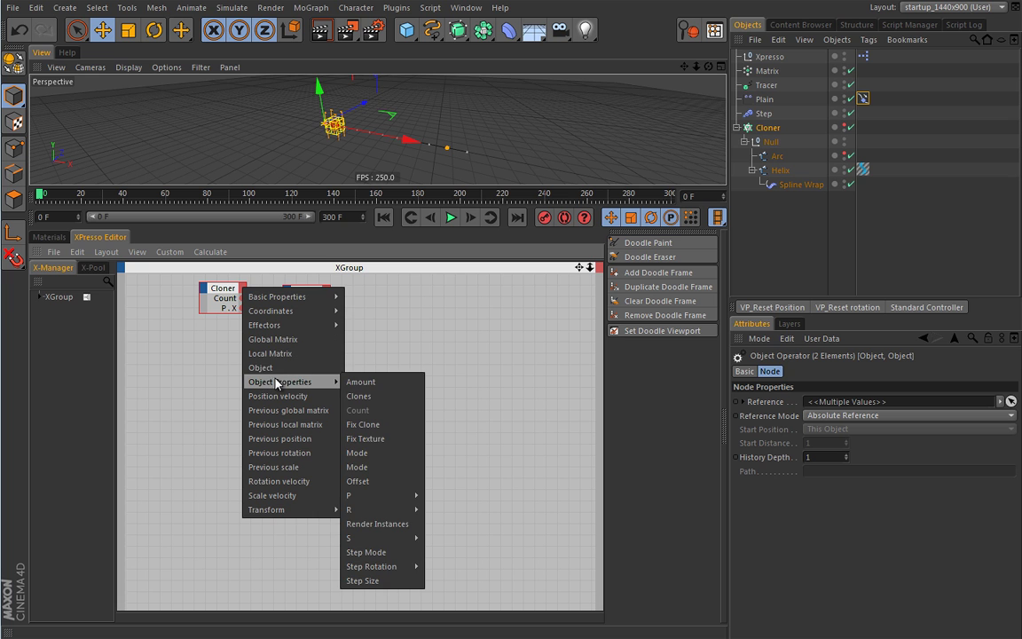
mouse_move(382, 566)
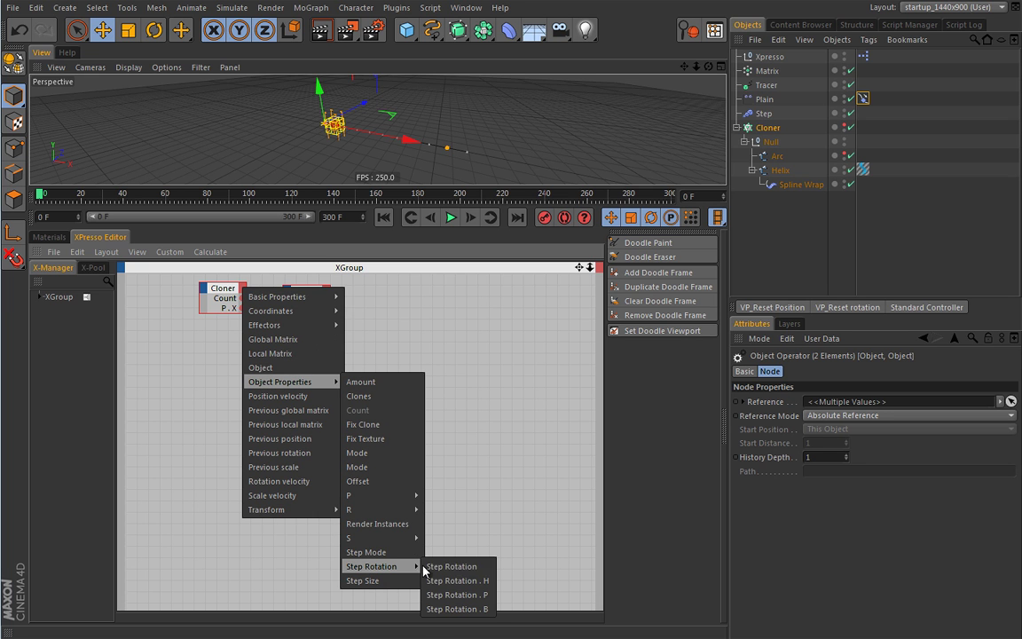
click(462, 581)
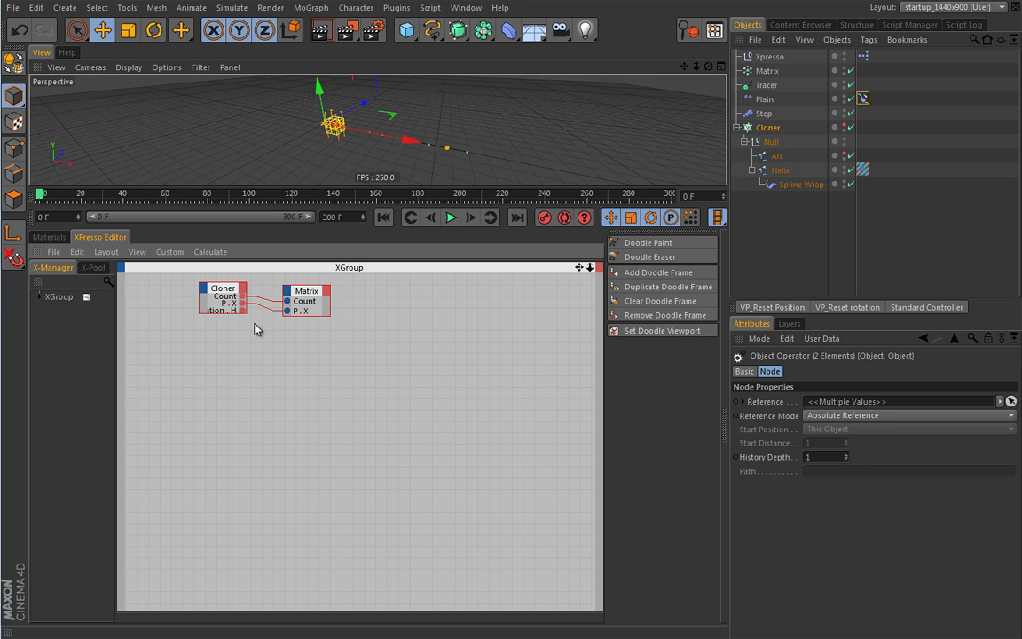
Step: Add a Step Rotation . H input on Matrix and wire the Cloner's output into it
click(203, 300)
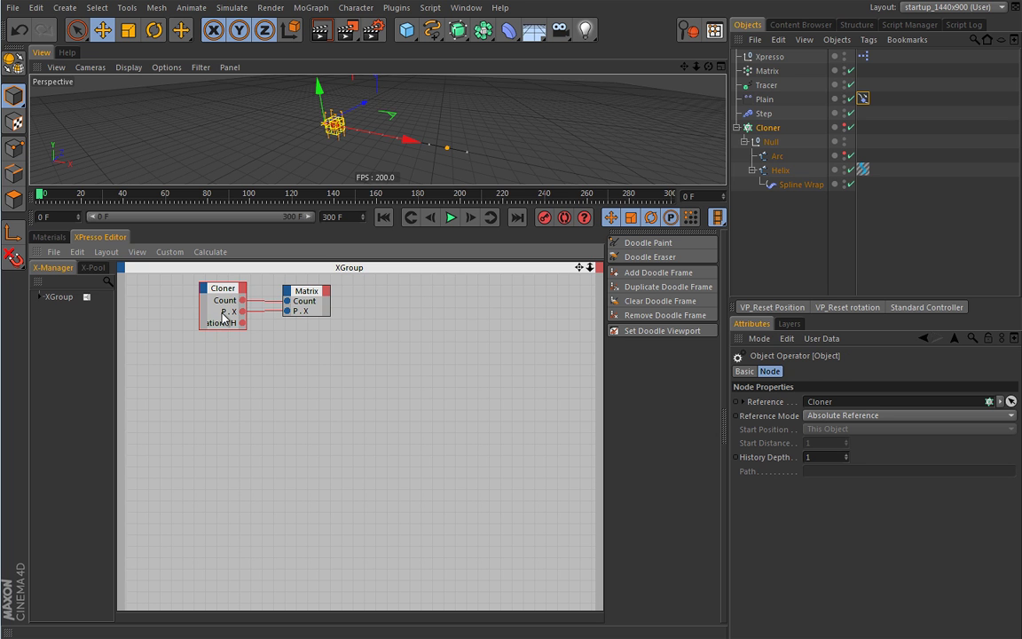
click(287, 290)
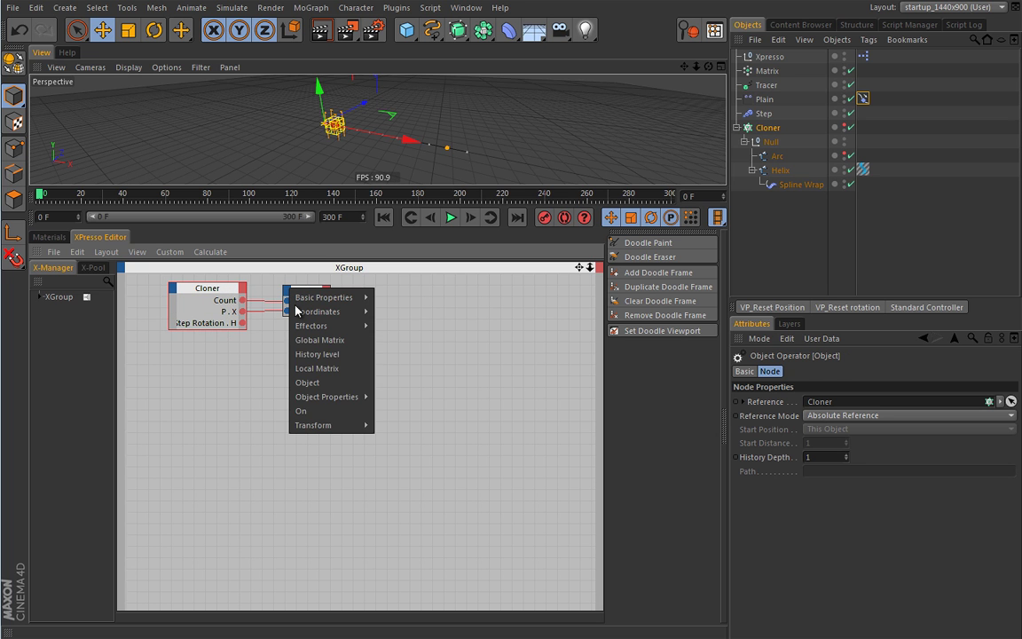
mouse_move(319, 401)
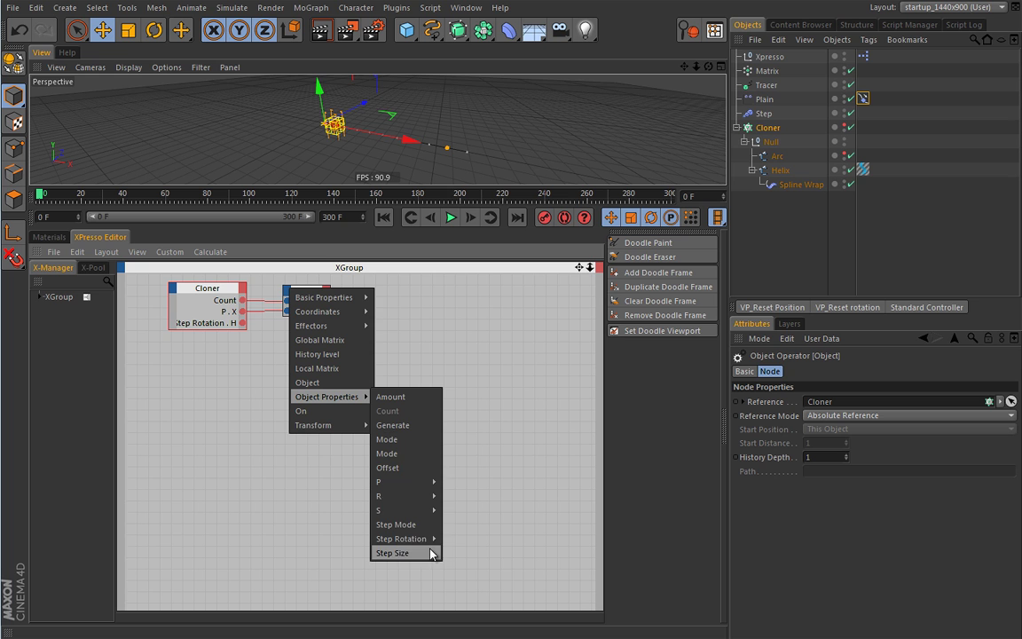
mouse_move(433, 539)
click(473, 538)
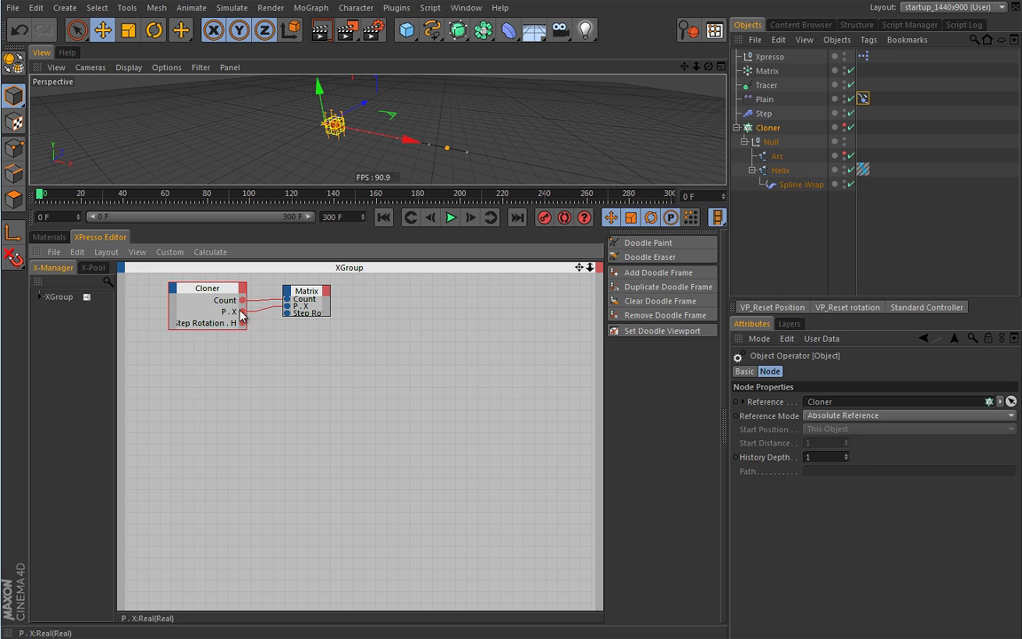
click(306, 319)
drag(242, 323, 286, 323)
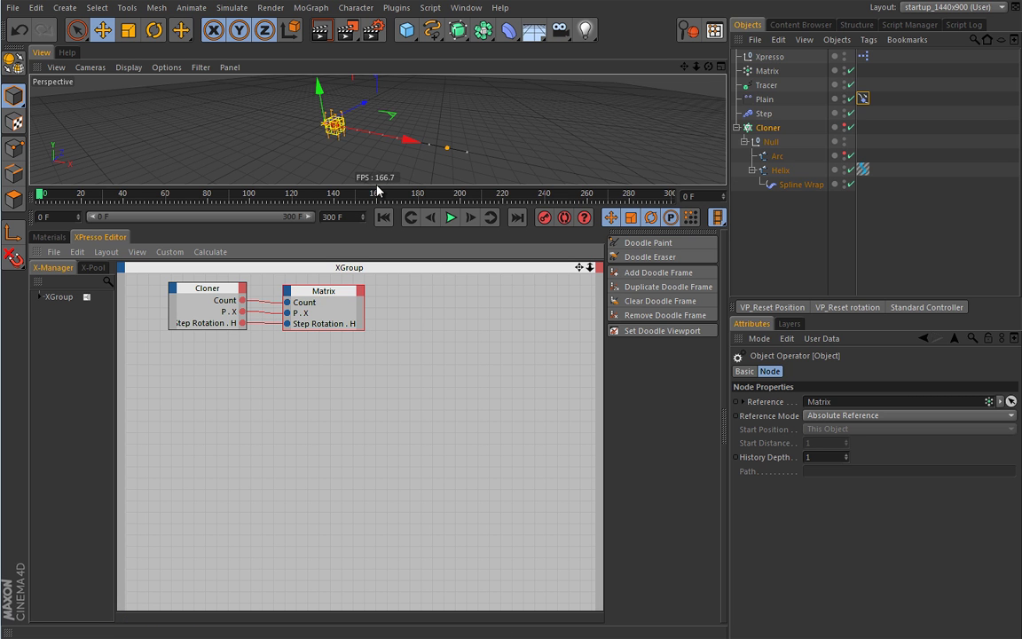
drag(373, 186, 364, 436)
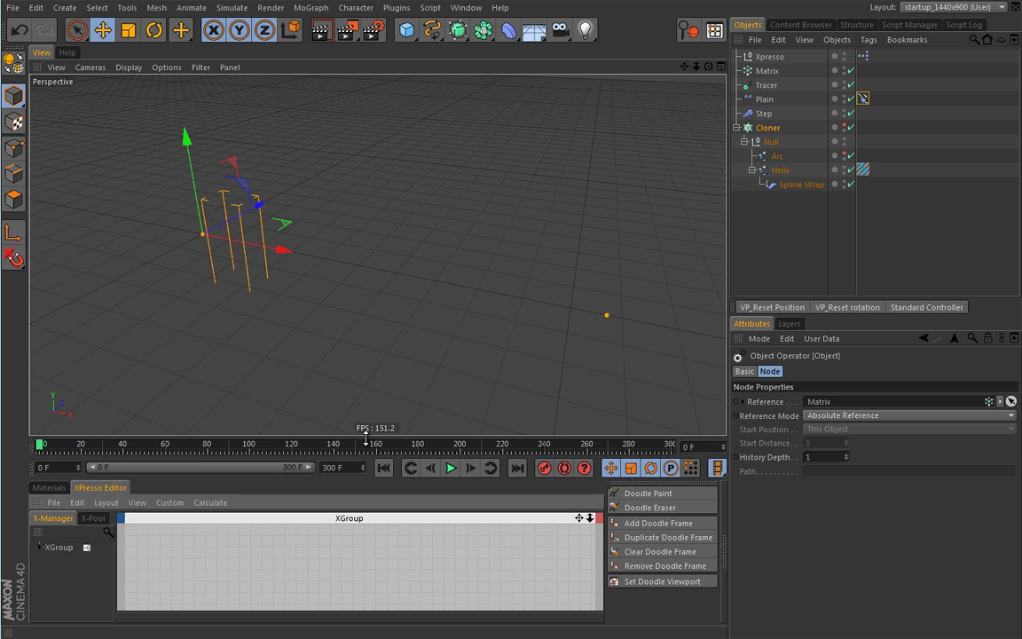
Step: Raise the Cloner's Step Rotation . H to bend the clones and confirm the Matrix copies it
middle_drag(400, 577, 350, 571)
click(769, 129)
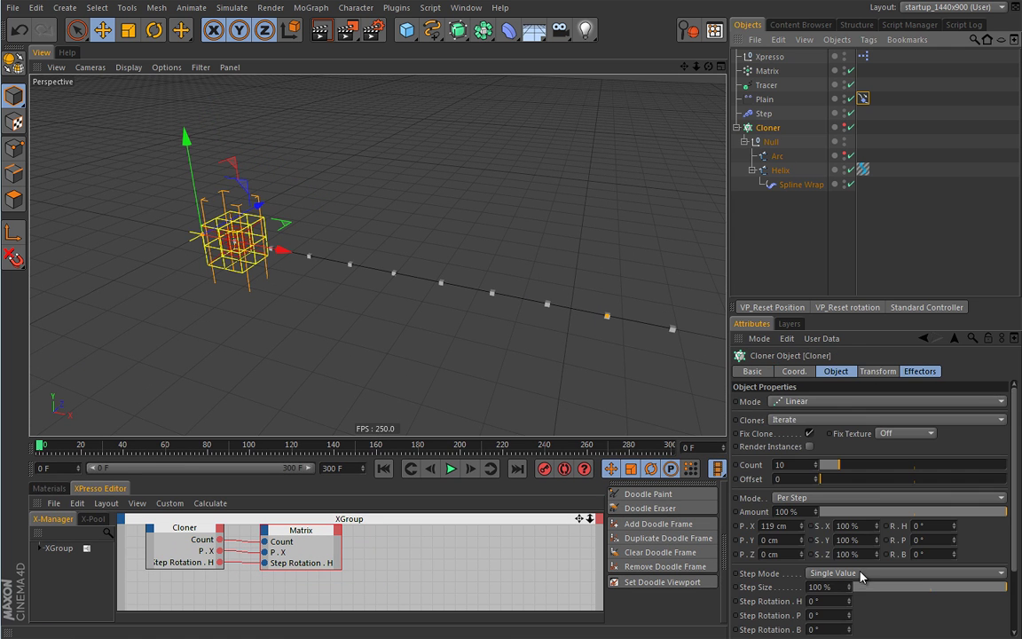
drag(849, 606, 850, 613)
click(772, 70)
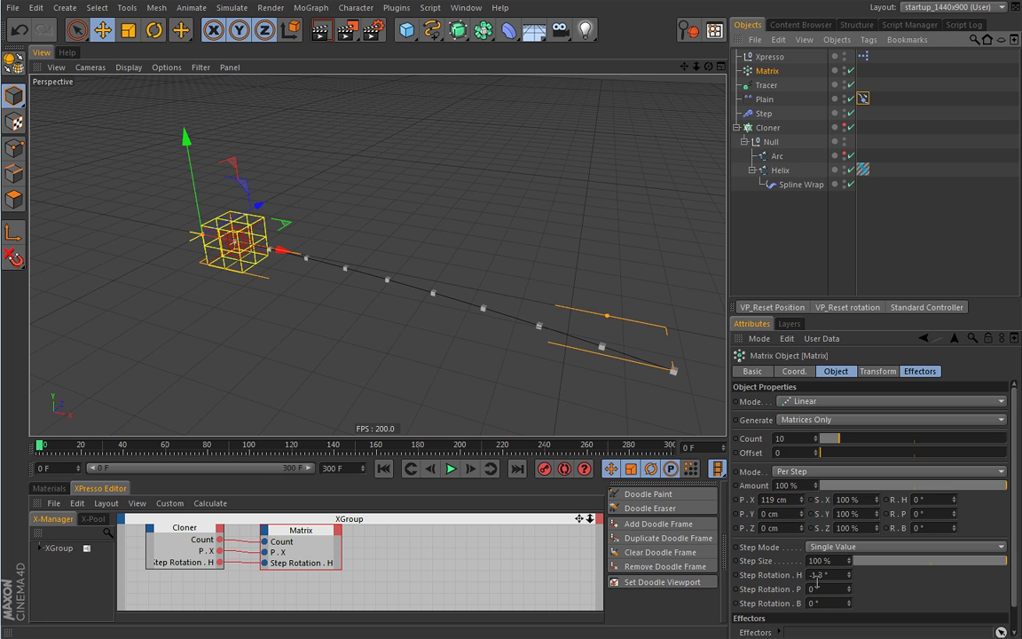
Step: Reset the Cloner's Step Rotation . H to 0° and make the node editor taller
click(768, 127)
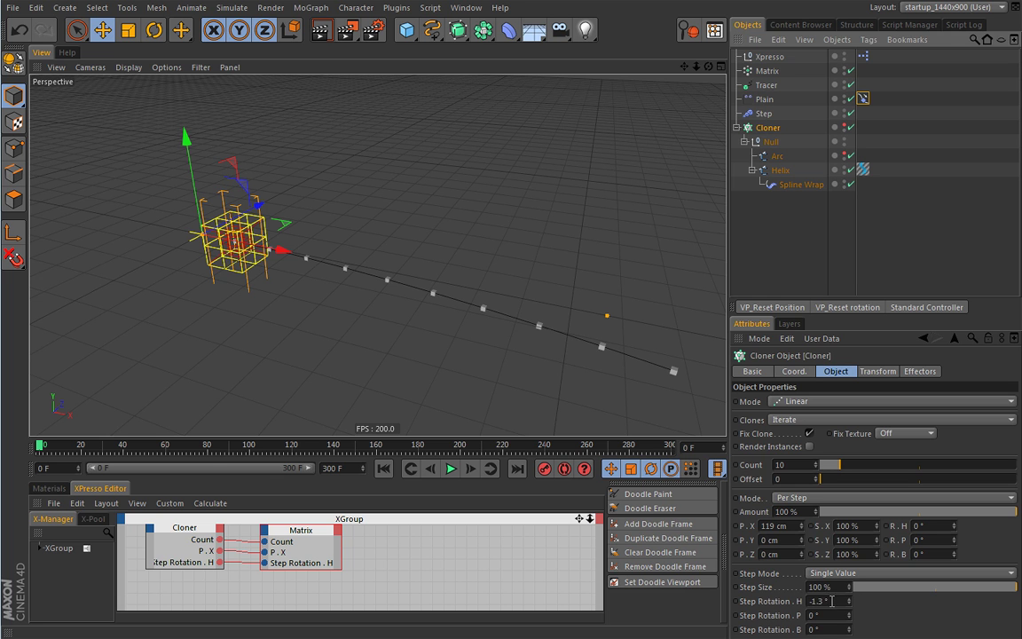
text(0)
key(Return)
click(686, 488)
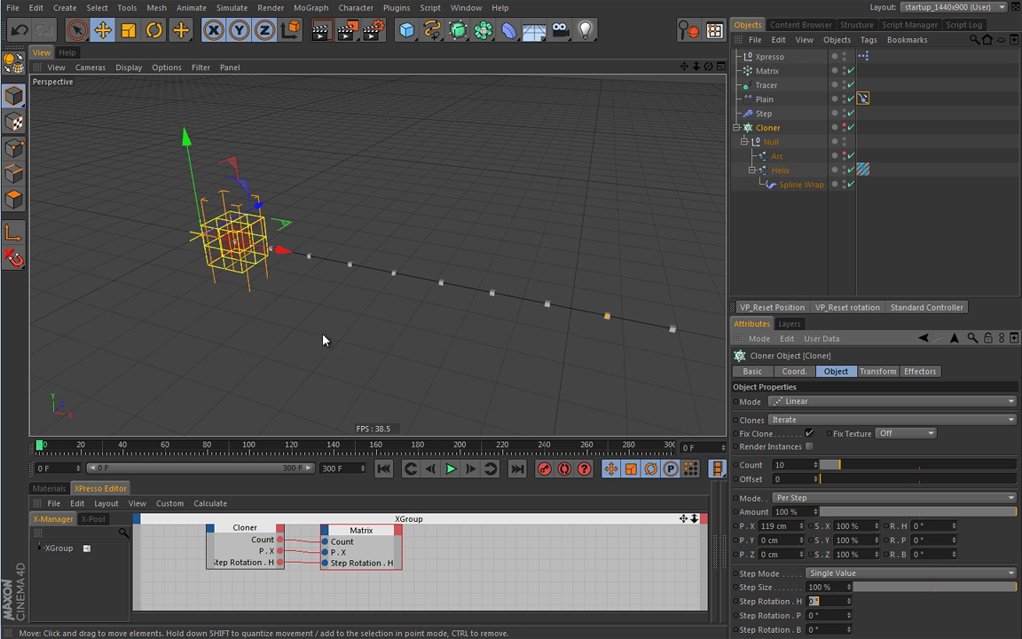
drag(317, 436, 364, 369)
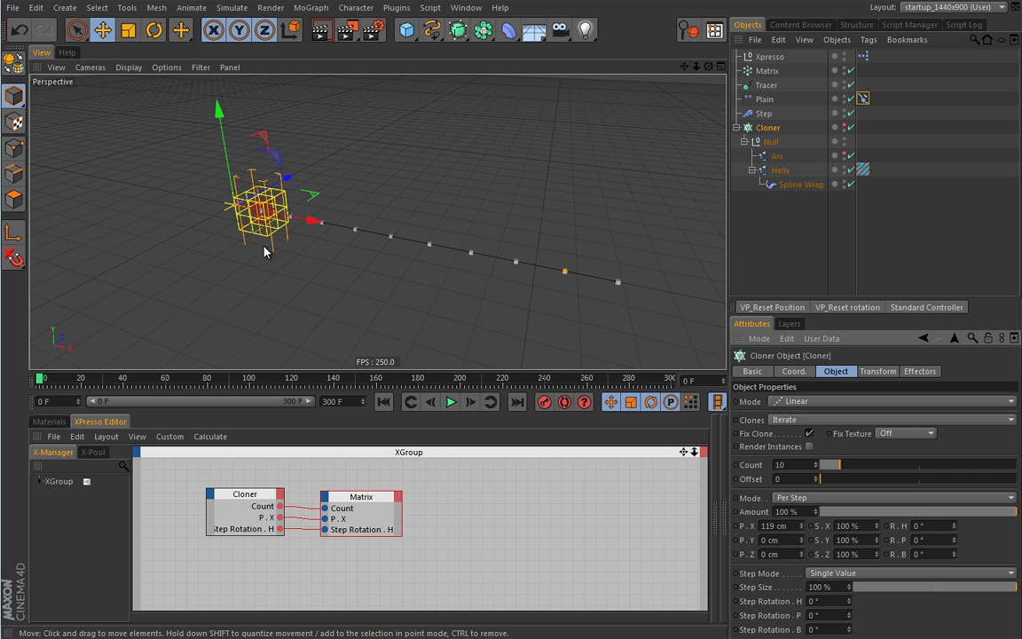
Step: Check the Align to Spline tag, then move the Cloner and Matrix nodes up-left and deselect
click(863, 98)
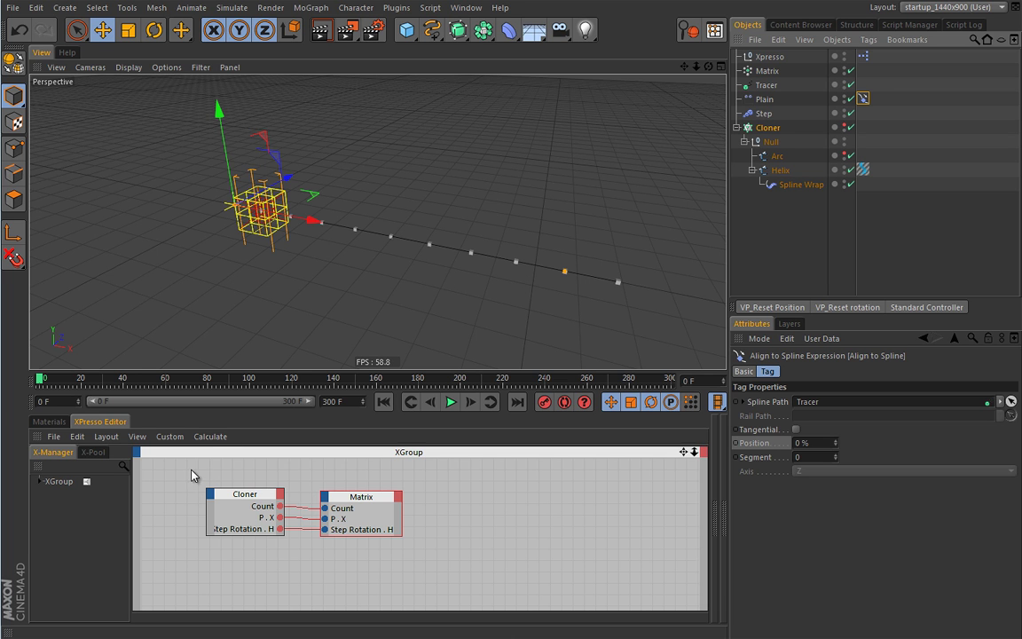
drag(189, 479, 426, 564)
drag(257, 500, 203, 476)
click(407, 356)
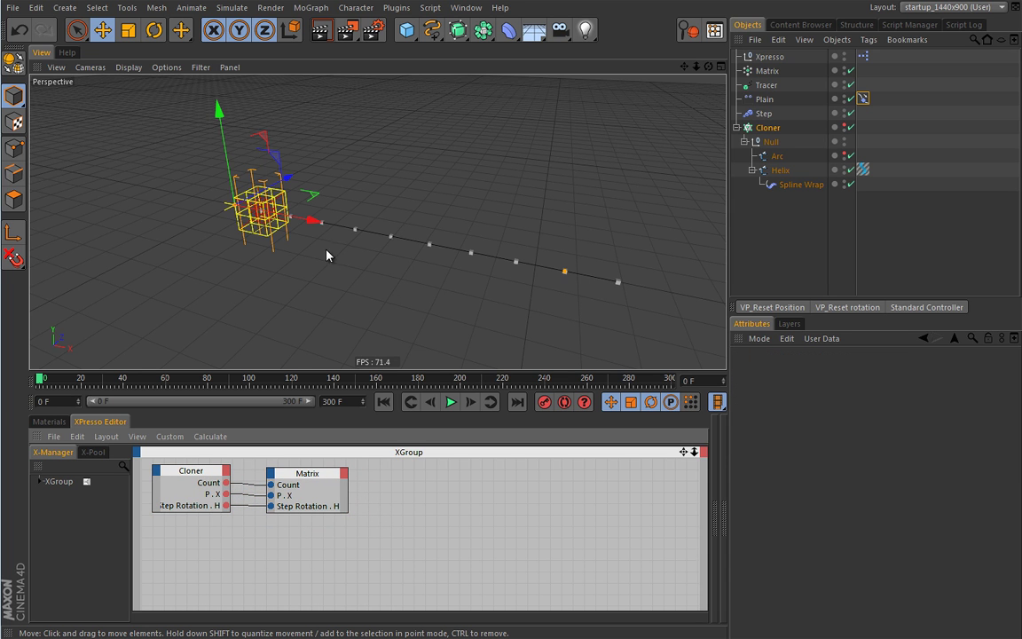
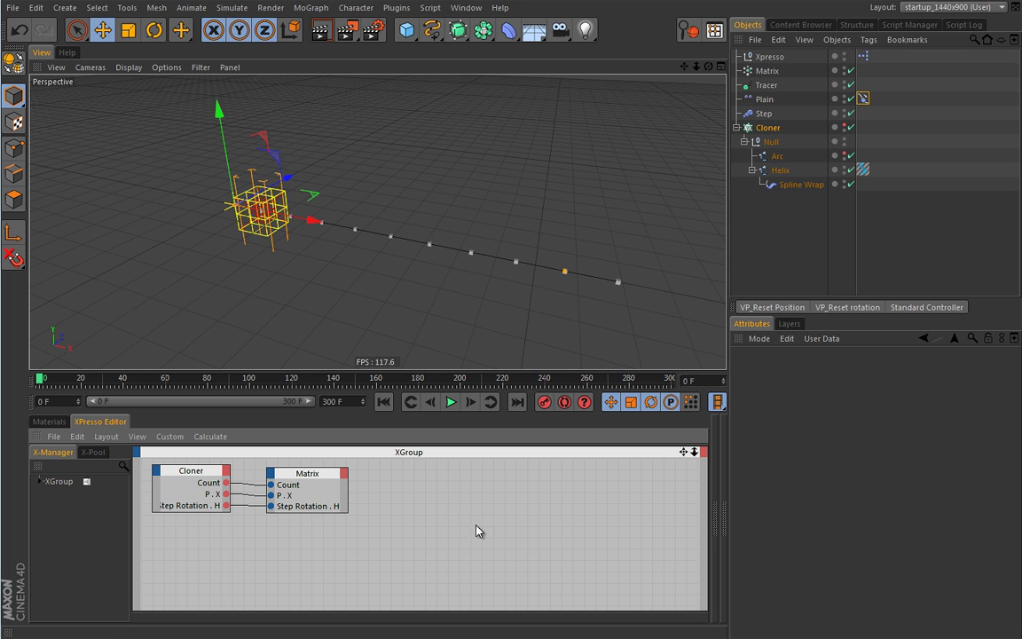
Step: Enlarge the XPresso graph and move the Cloner and Matrix nodes to its top left
right_click(360, 524)
mouse_move(395, 533)
mouse_move(465, 536)
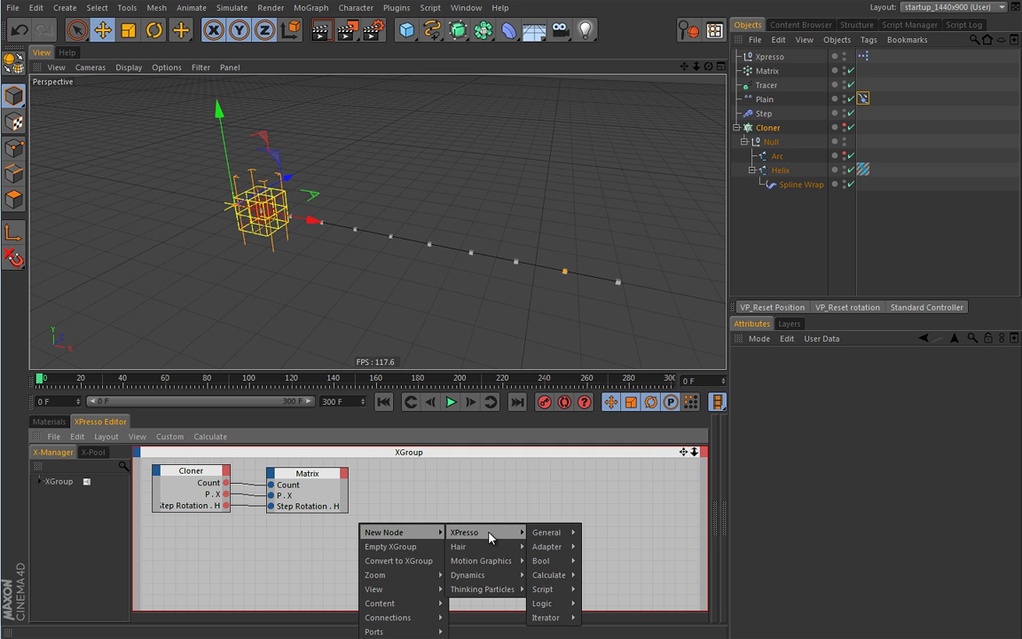
mouse_move(551, 533)
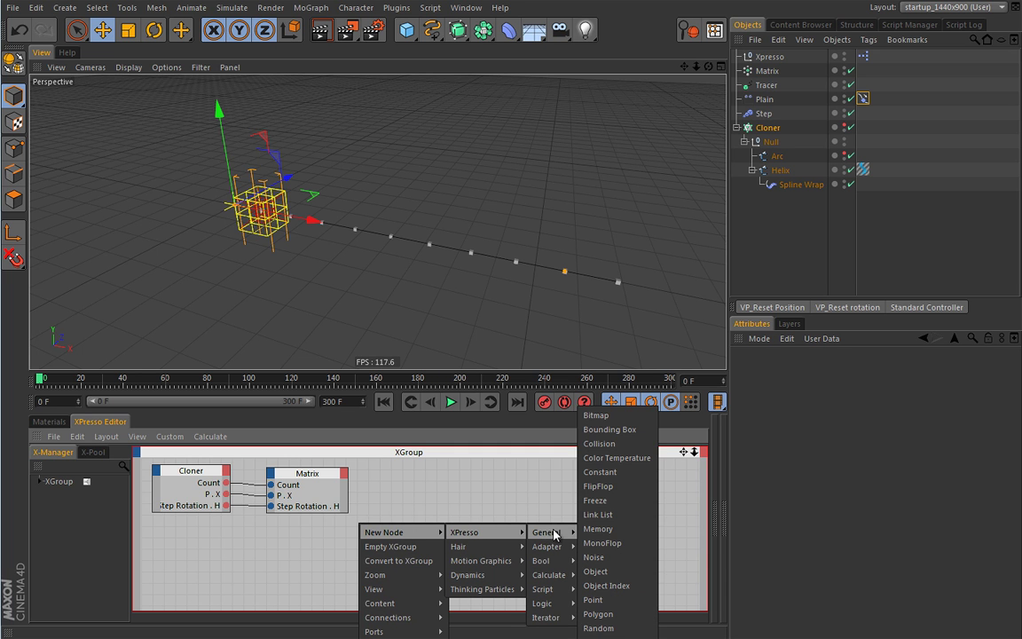
click(496, 475)
drag(429, 369, 425, 188)
drag(159, 310, 270, 435)
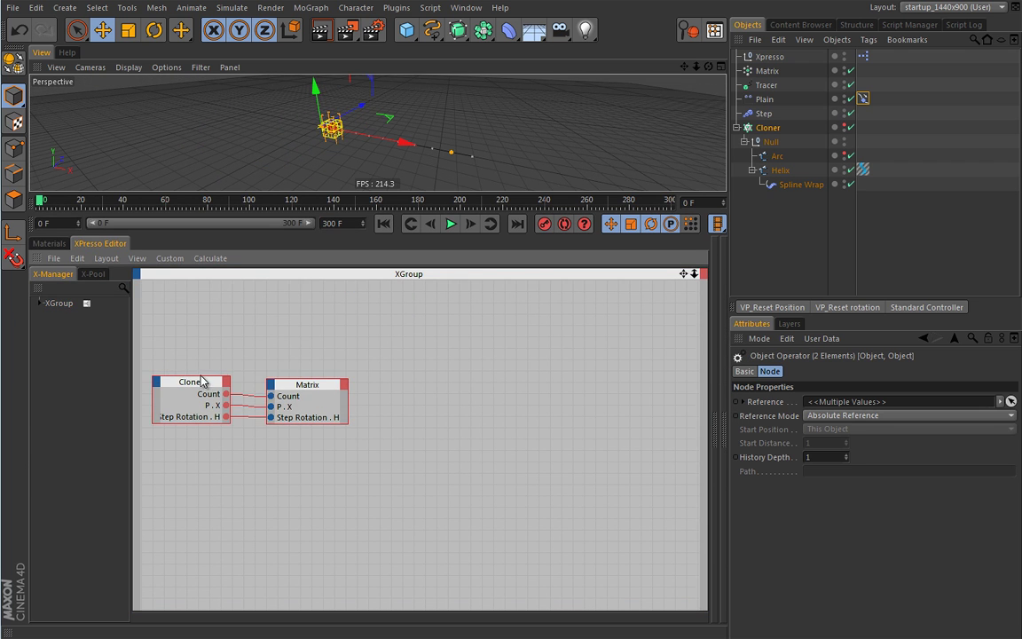
drag(202, 382, 194, 291)
Step: Add a Time node and place it below the Matrix node
right_click(379, 297)
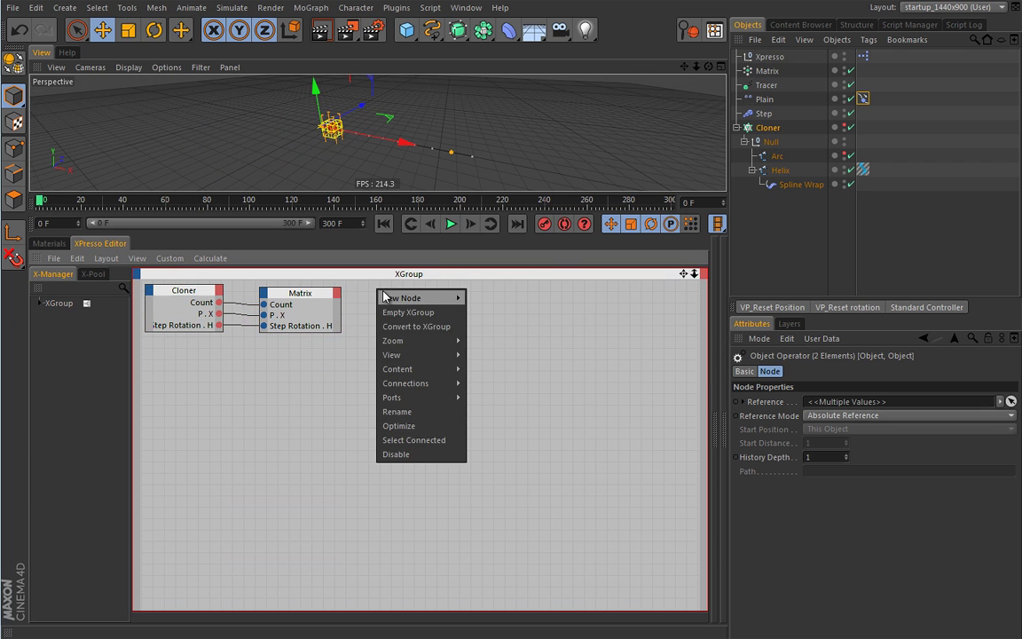
mouse_move(412, 297)
mouse_move(495, 307)
mouse_move(568, 299)
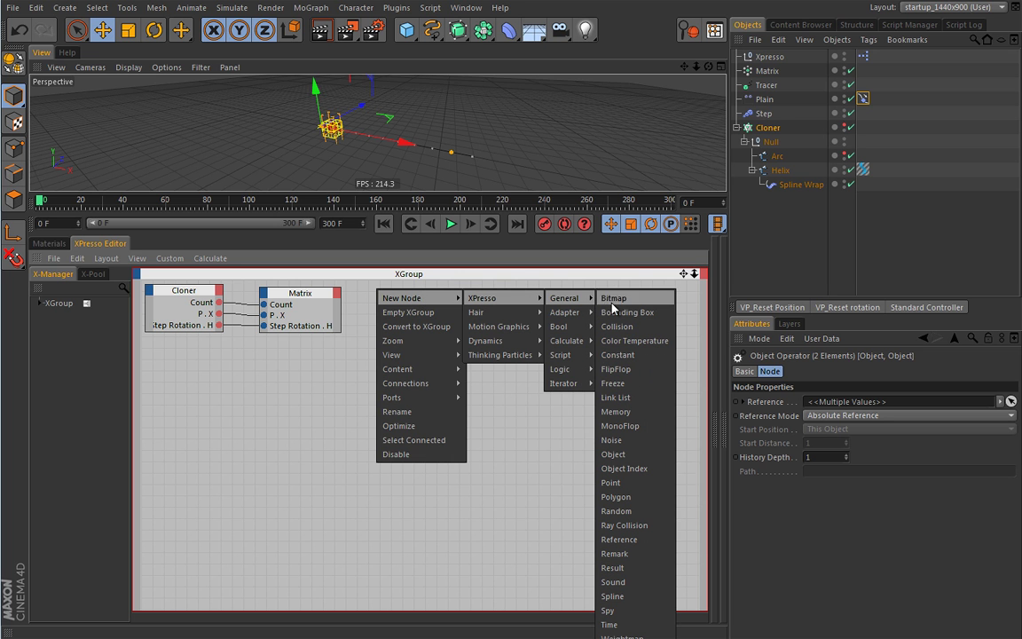
click(612, 625)
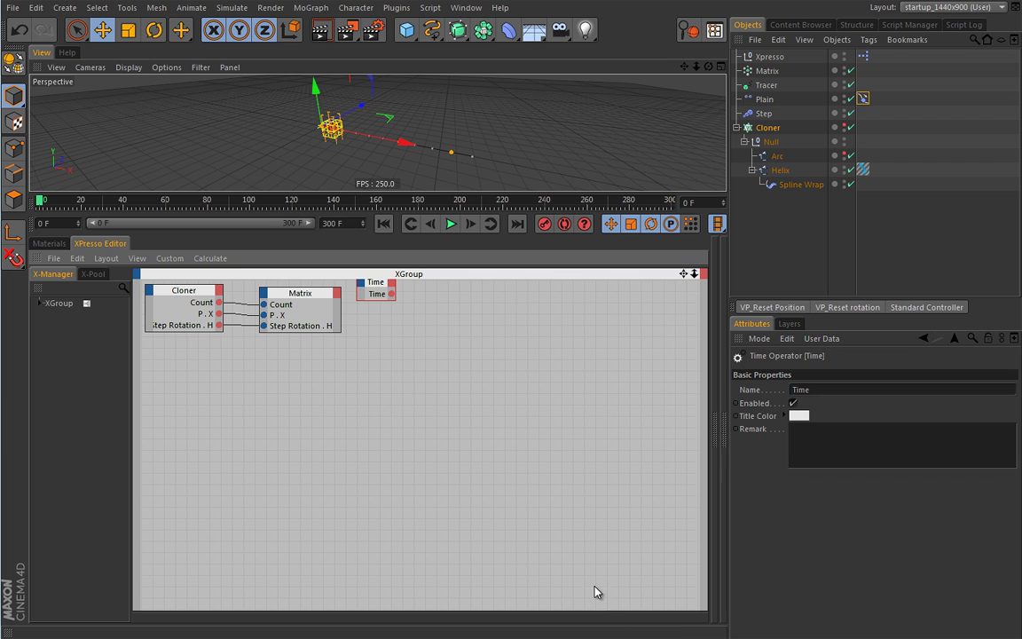
drag(382, 286, 293, 354)
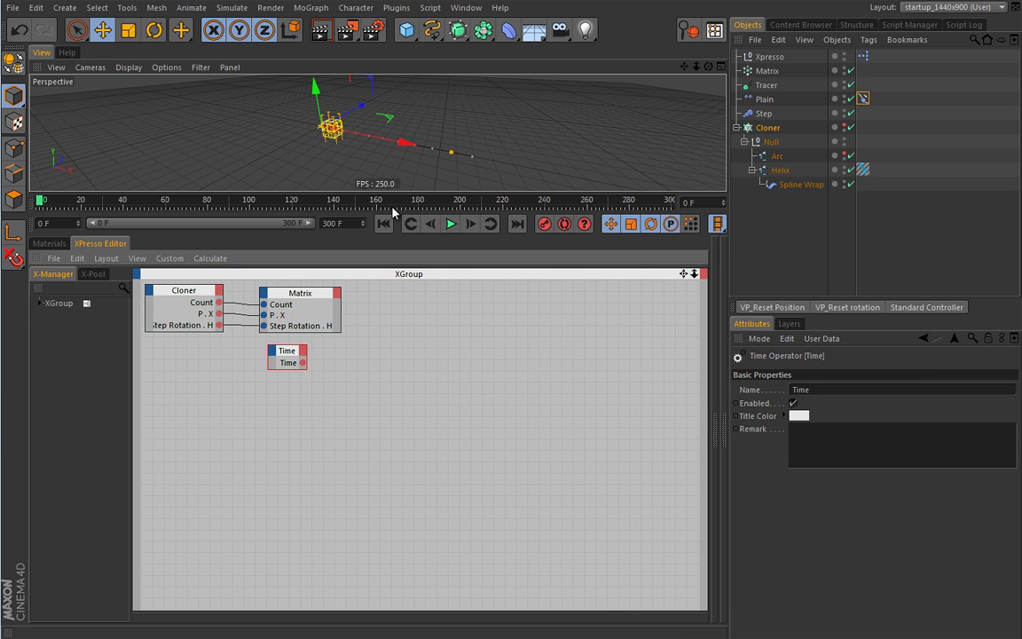
drag(387, 195, 387, 215)
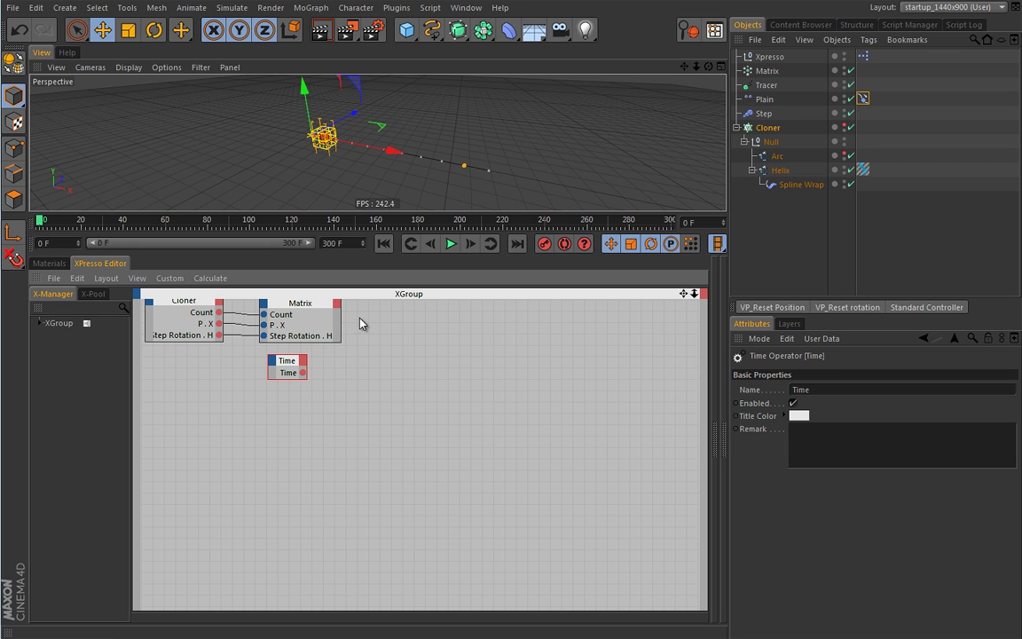
Step: Add a Math:Add node from Calculate and line it up right of the Time node
right_click(362, 351)
mouse_move(400, 358)
mouse_move(475, 359)
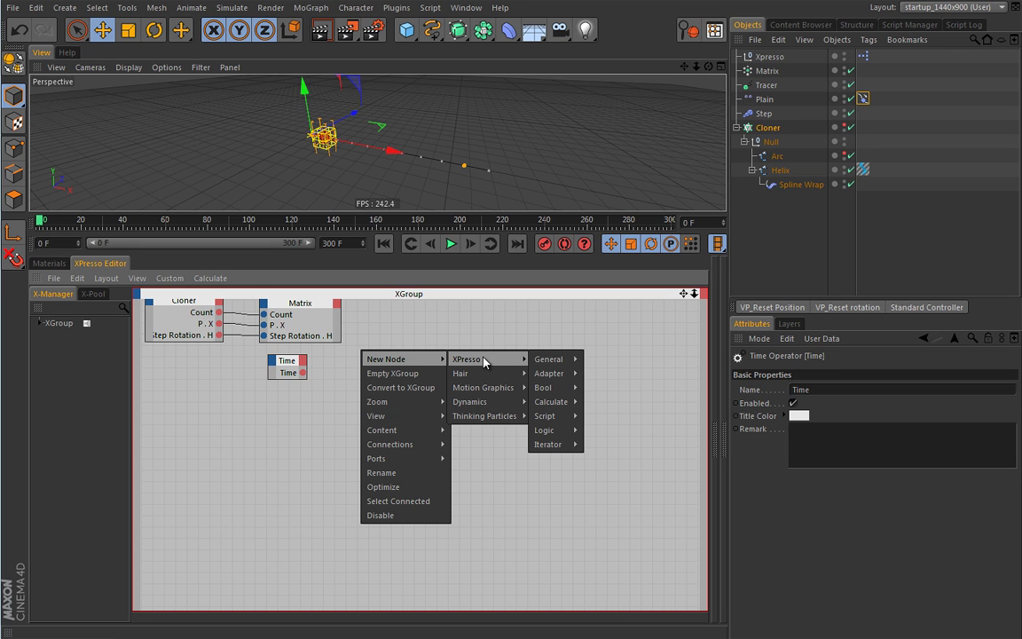
mouse_move(543, 362)
mouse_move(547, 406)
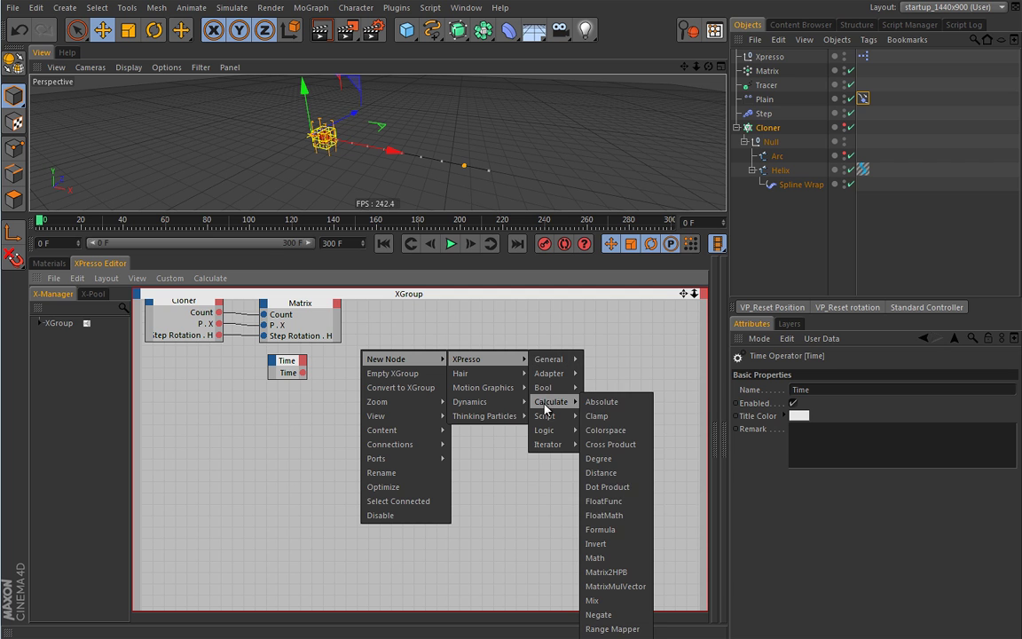
click(603, 557)
drag(371, 349, 389, 378)
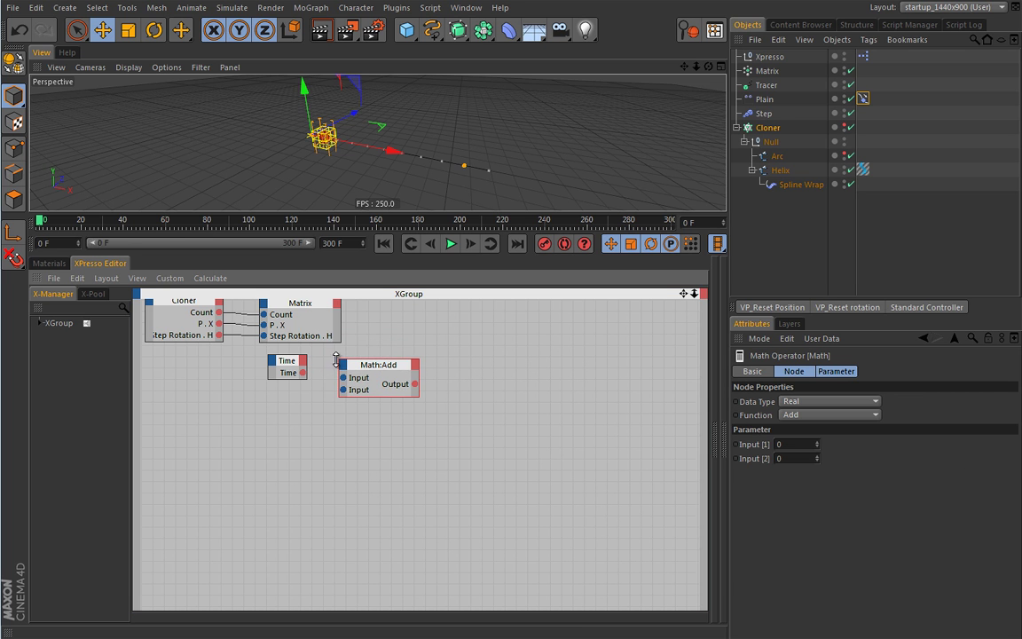
drag(299, 365, 297, 378)
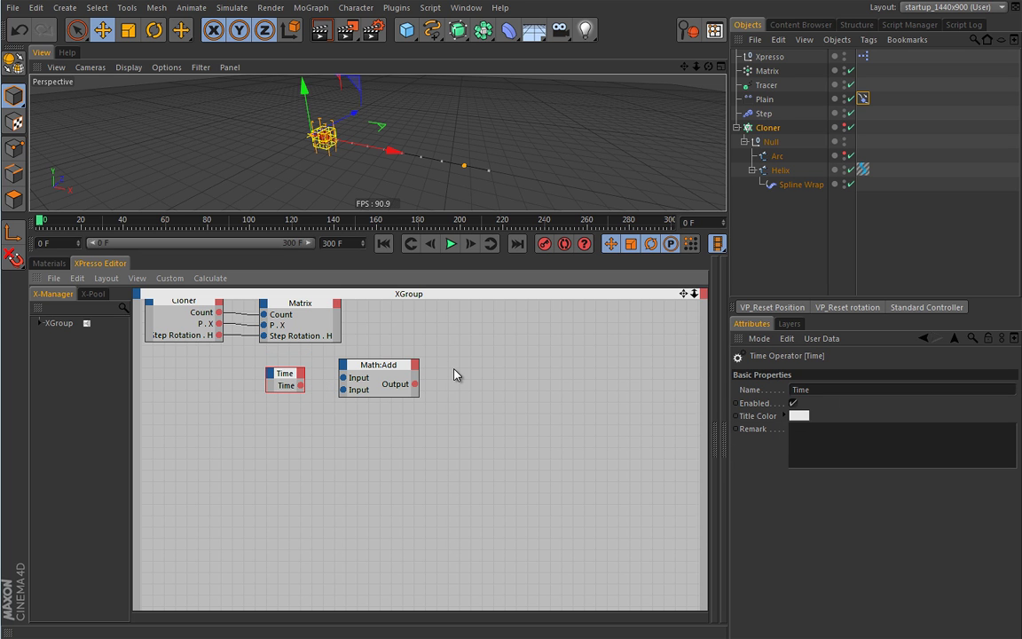
Step: Bring the Align to Spline tag into the graph and give it a Position input port
click(864, 98)
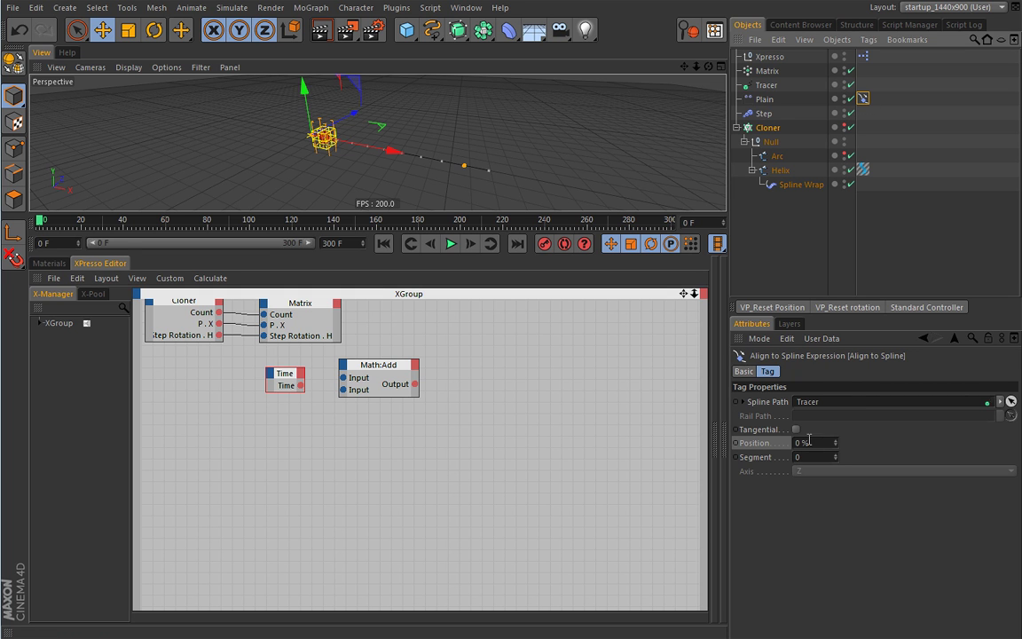
drag(328, 212, 266, 249)
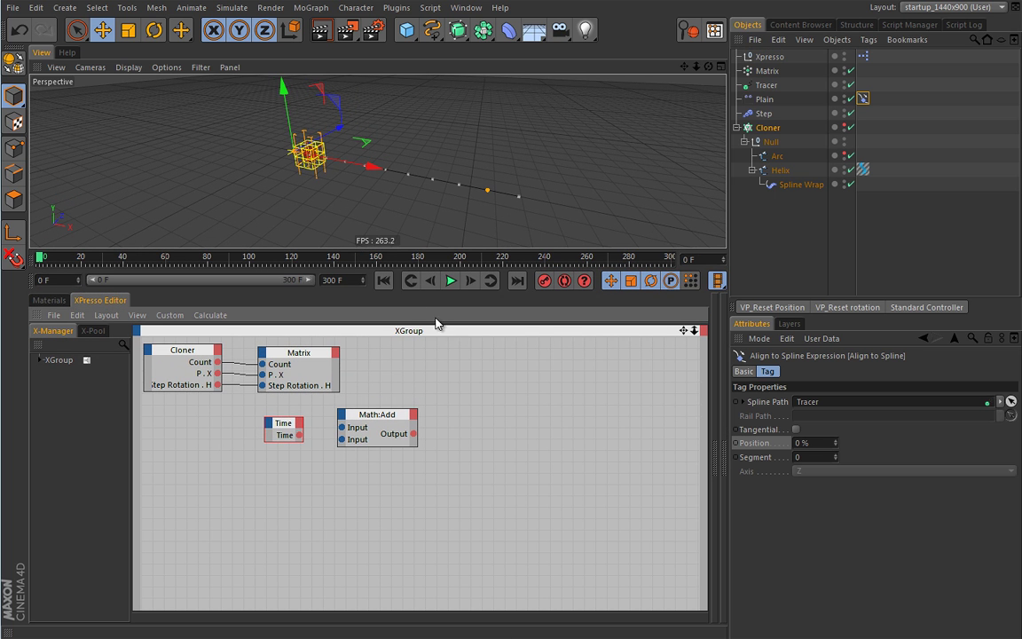
drag(863, 99, 506, 410)
right_click(483, 401)
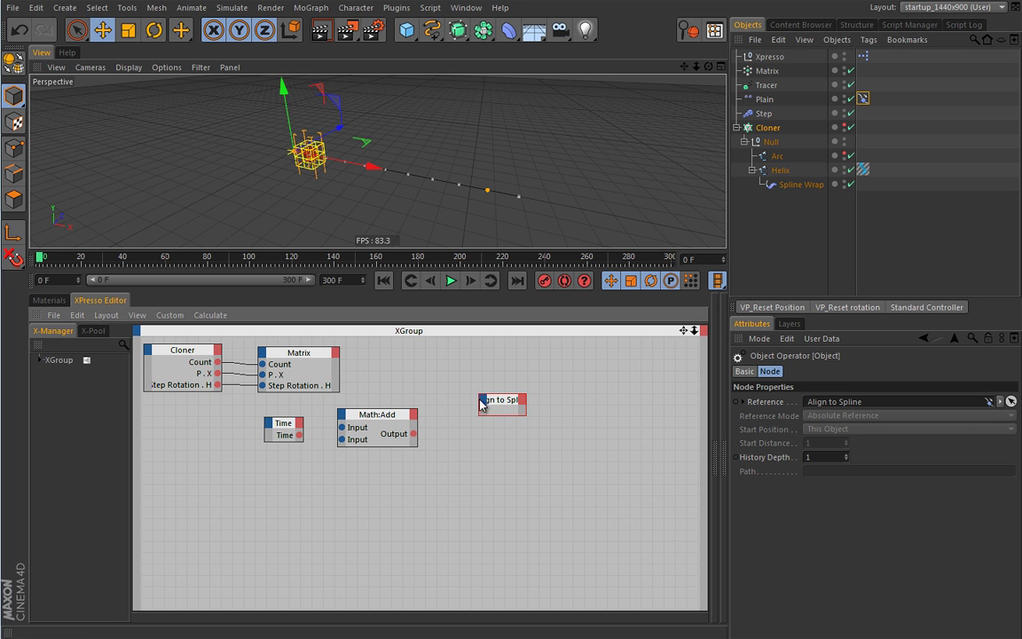
mouse_move(529, 450)
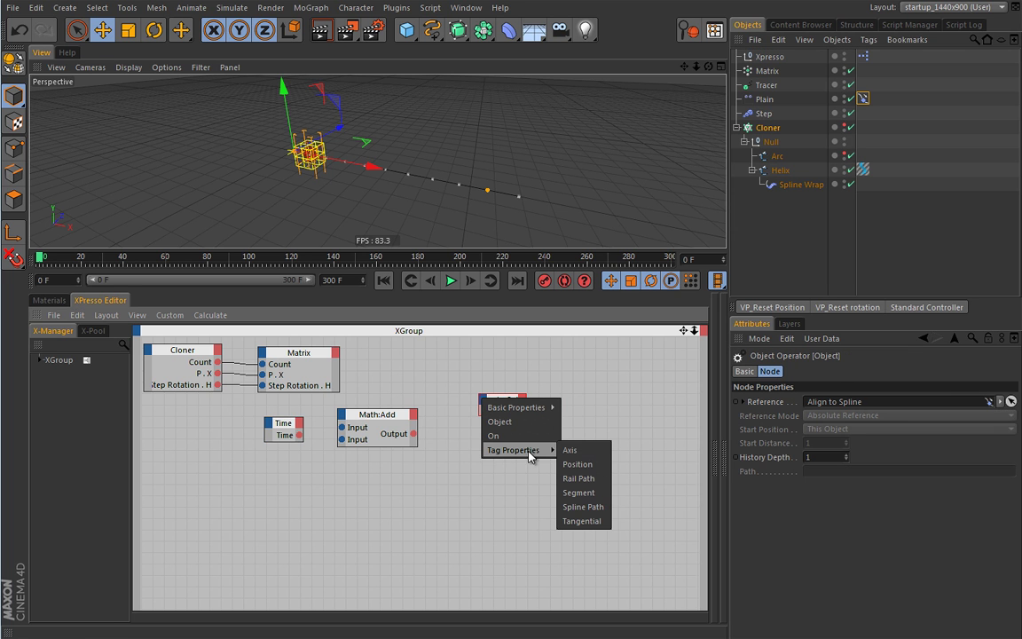
click(585, 468)
drag(527, 409, 547, 443)
drag(479, 427, 466, 424)
drag(276, 430, 280, 429)
alt+drag(384, 220, 316, 177)
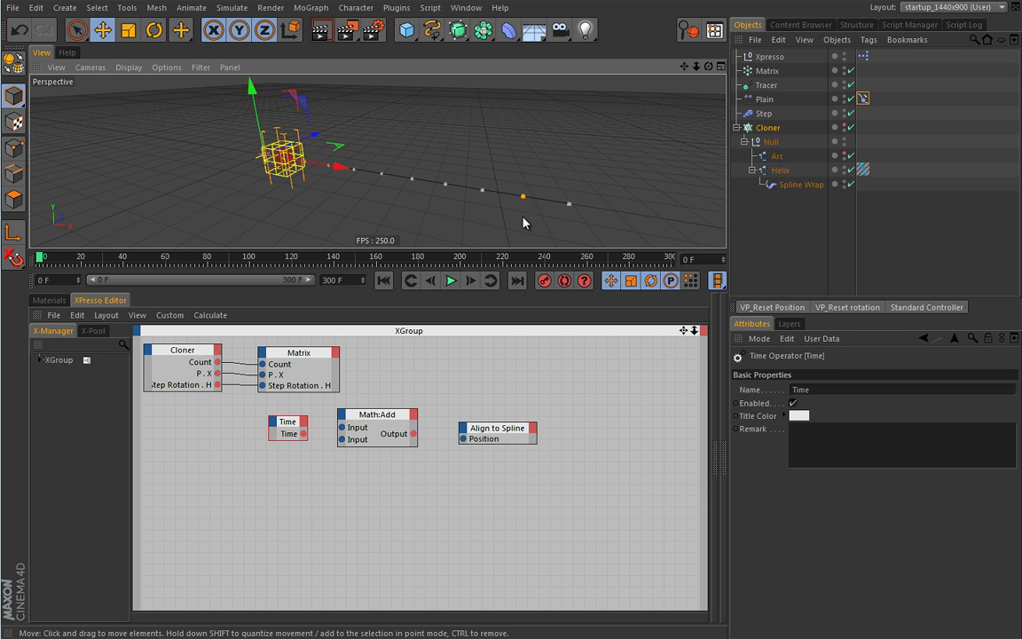
Step: Add a Range Mapper node above the Math:Add node
right_click(405, 359)
mouse_move(552, 369)
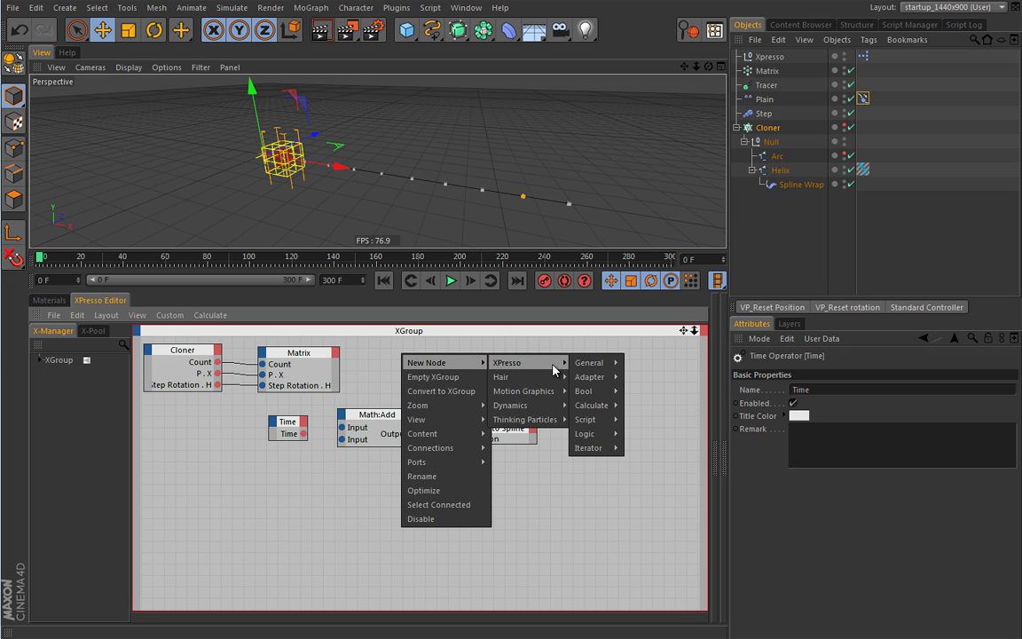
mouse_move(591, 404)
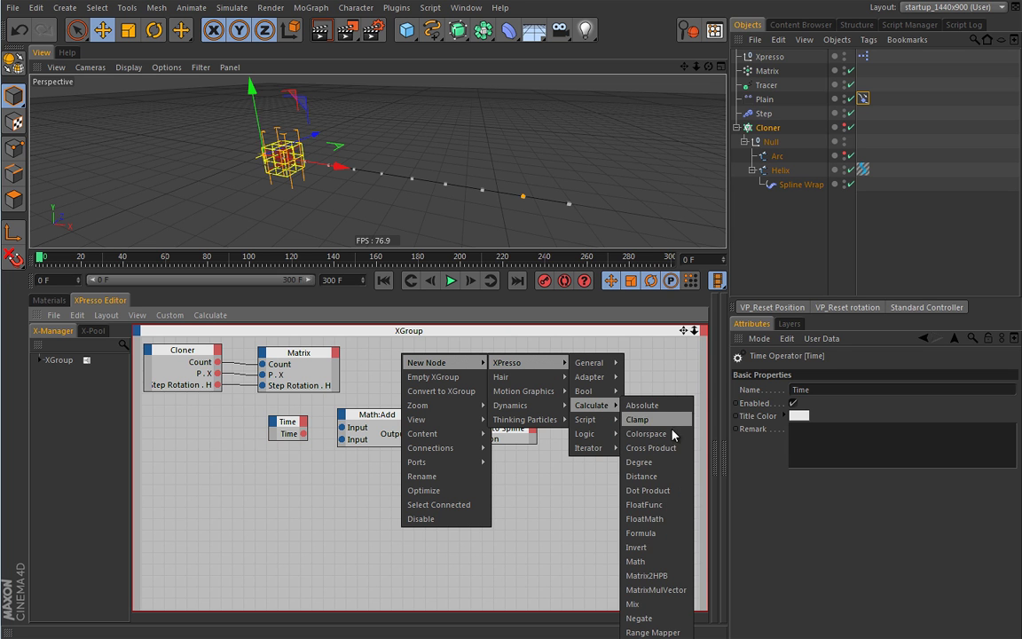
click(654, 631)
drag(414, 354, 414, 371)
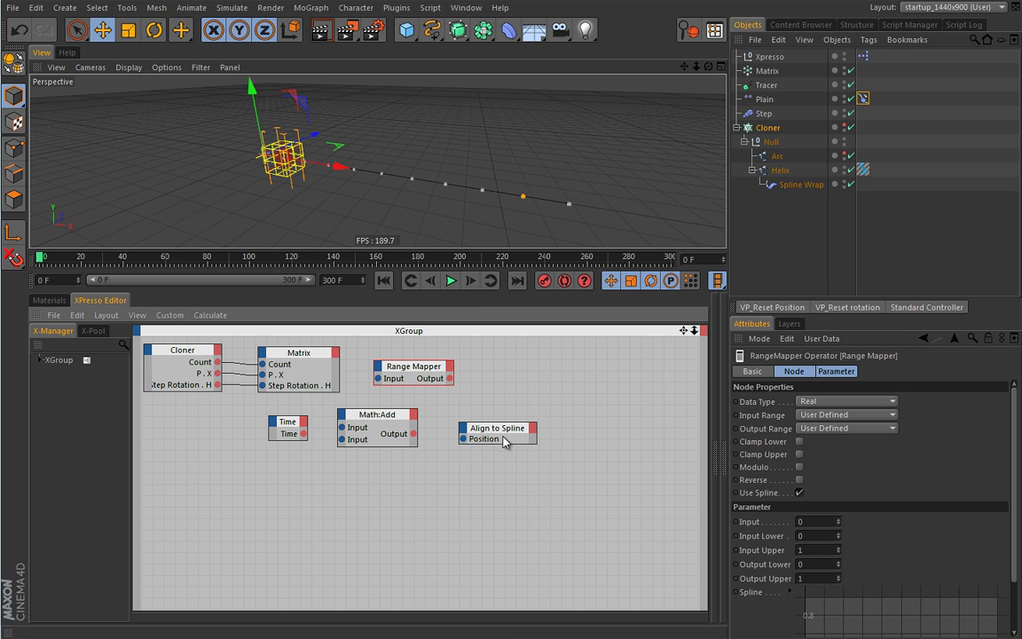
click(863, 99)
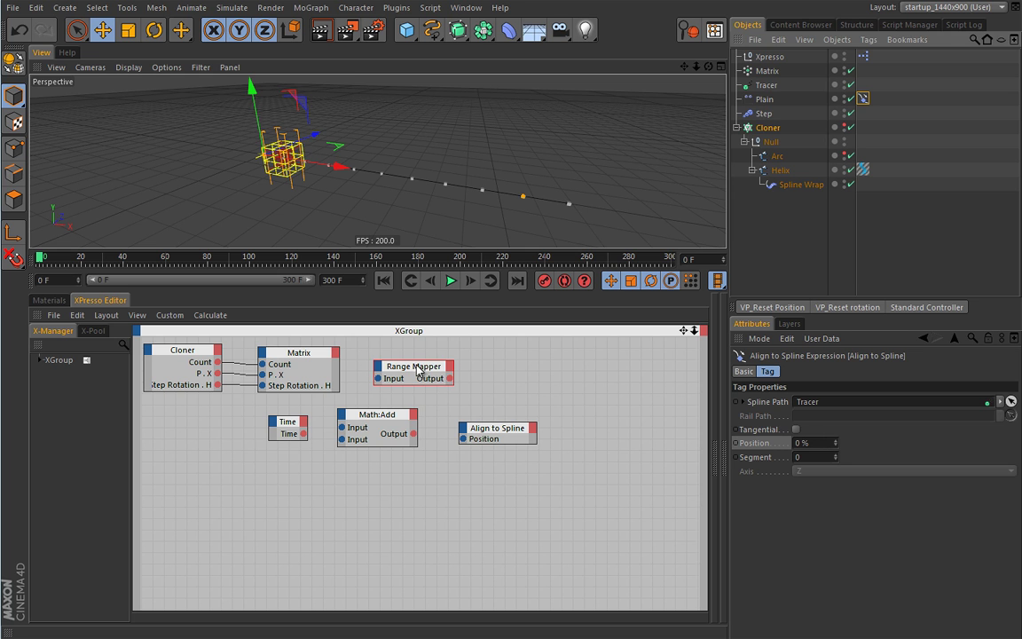
Step: Give the Matrix node a Count output port and widen it
click(335, 353)
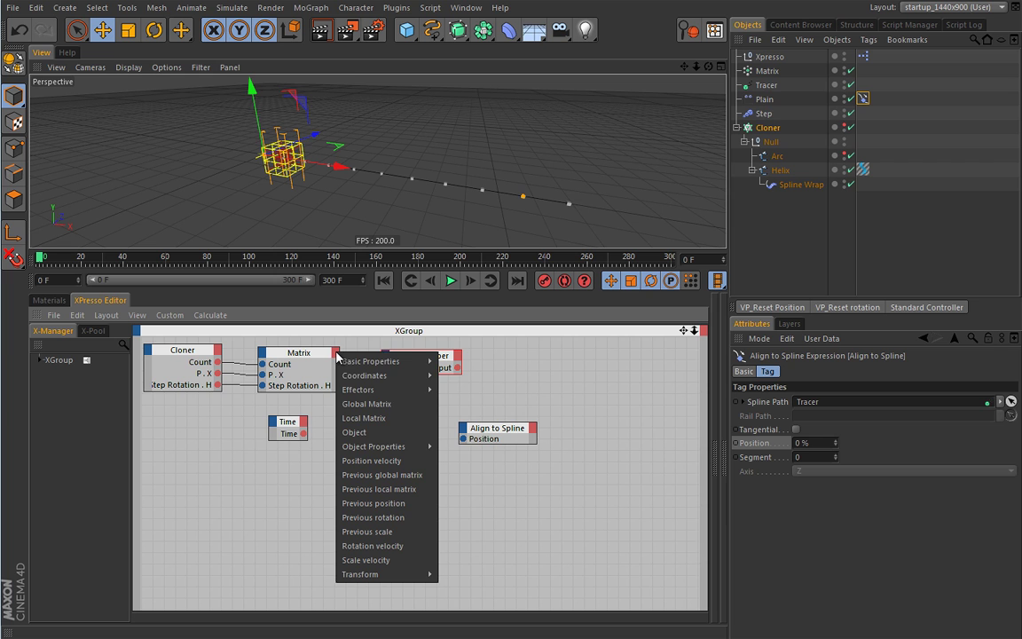
mouse_move(386, 446)
click(454, 448)
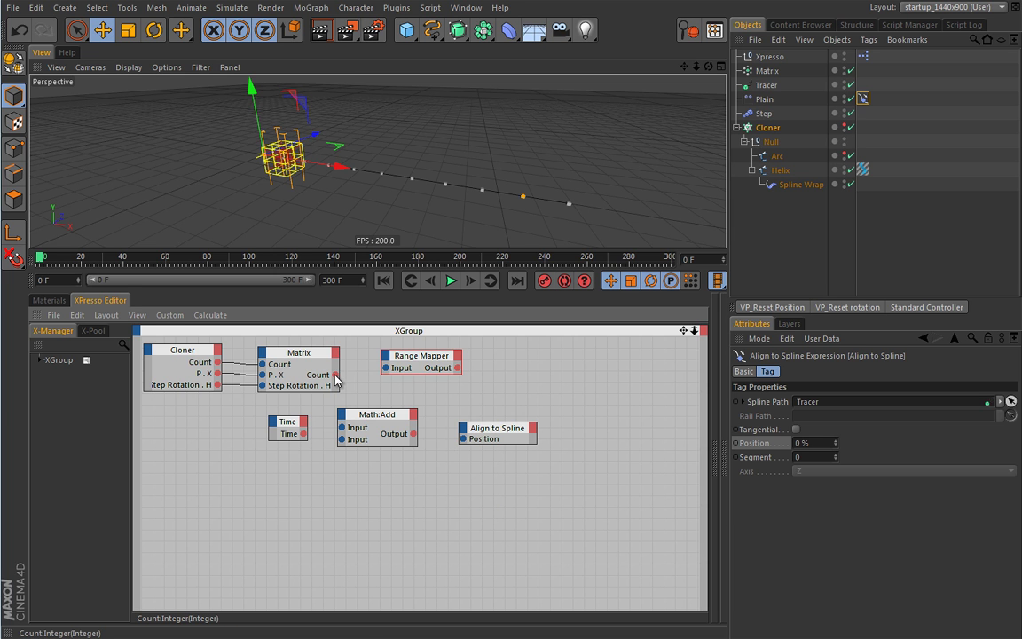
drag(337, 377, 220, 363)
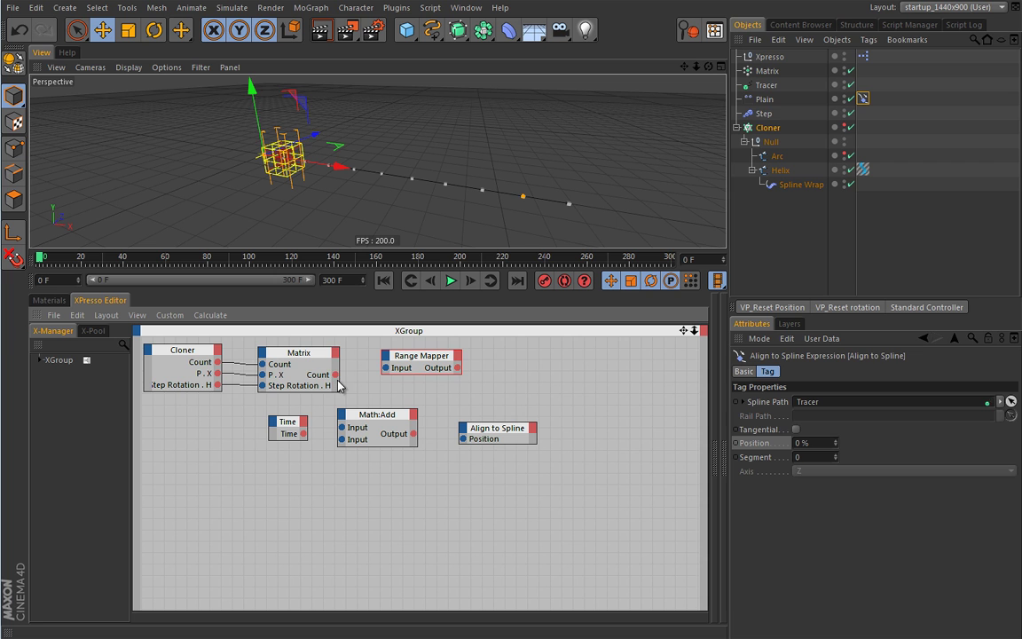
drag(338, 379, 350, 380)
drag(413, 361, 436, 360)
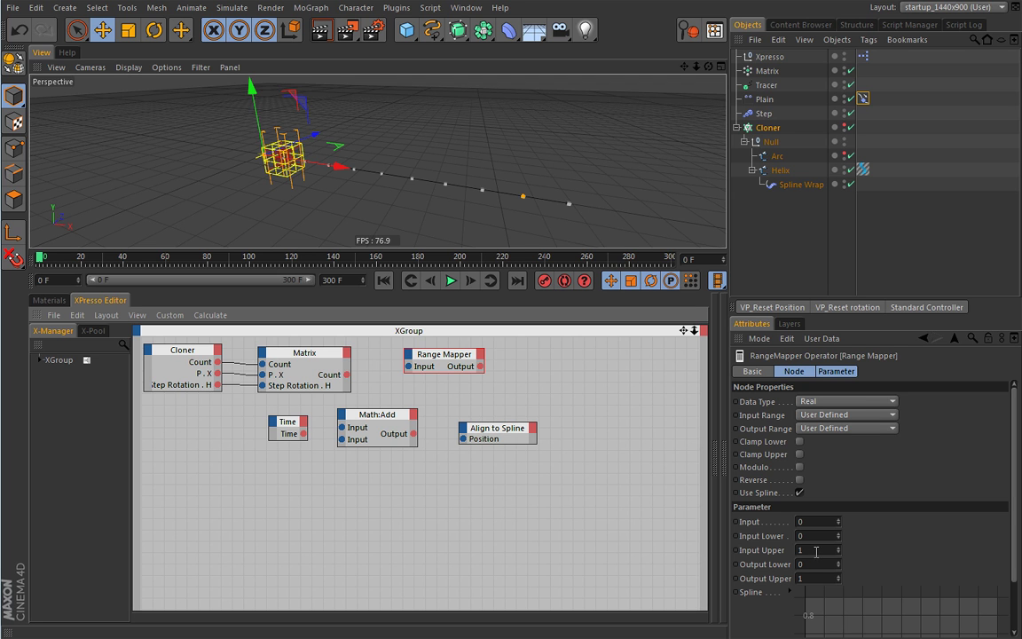
Step: Add Range Mapper's Input Upper port, fed by Matrix Count; wire Time and Output to Position
click(408, 355)
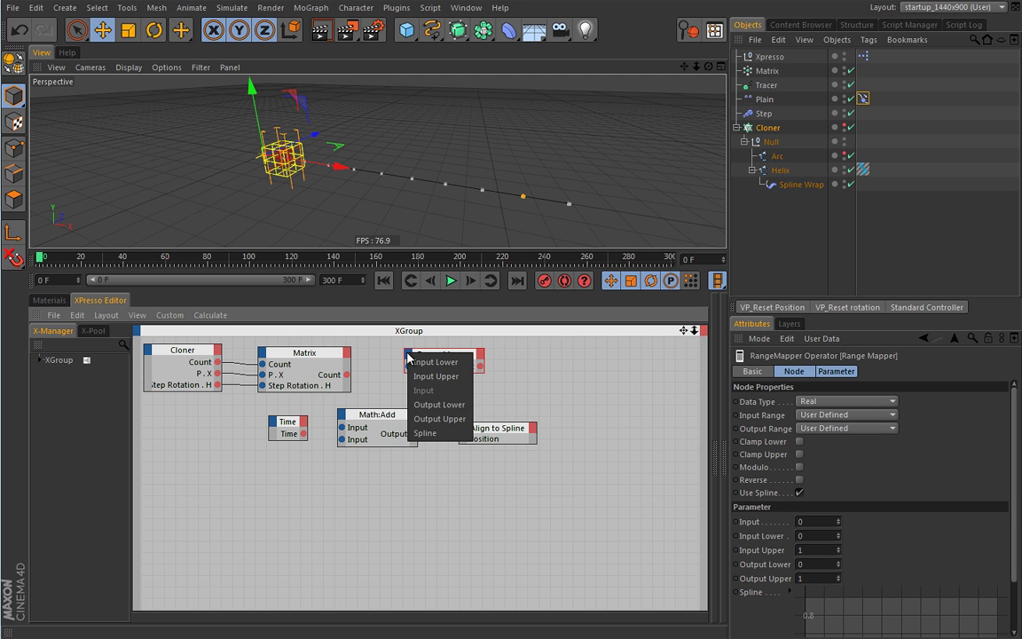
click(436, 376)
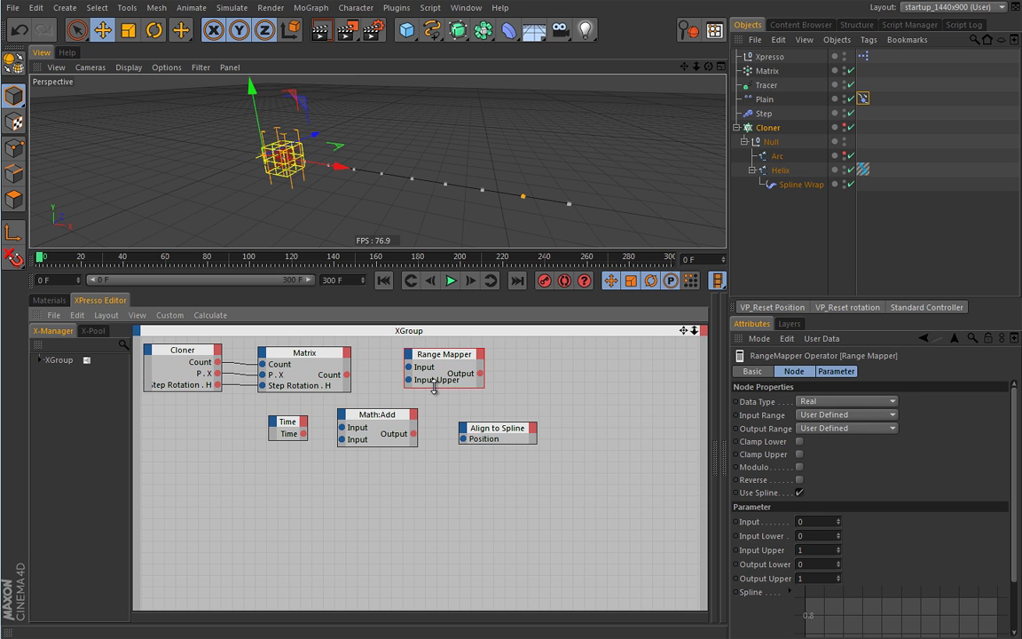
drag(346, 374, 409, 380)
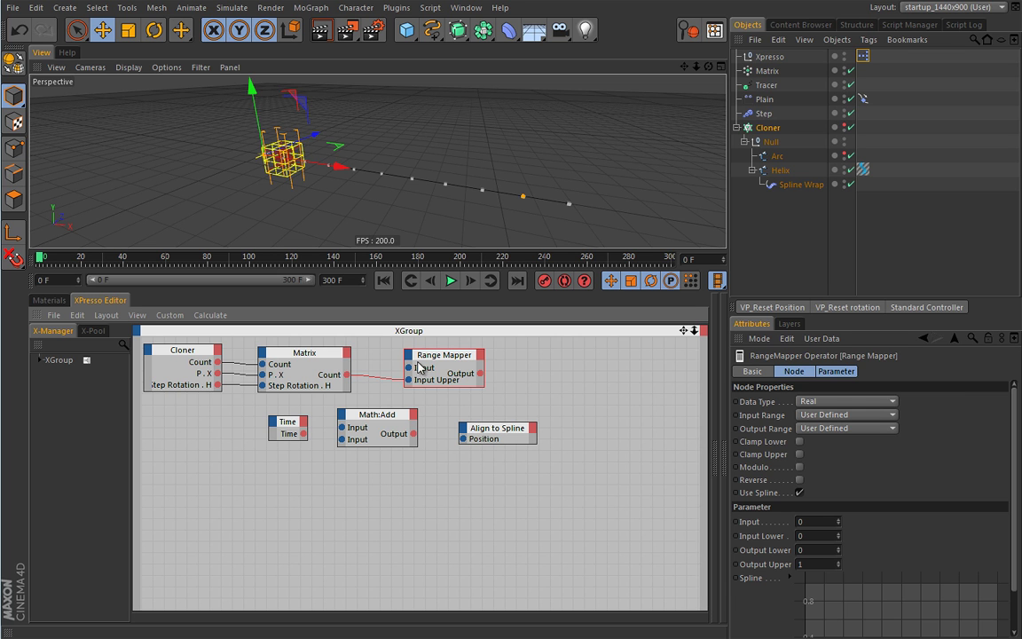
drag(480, 373, 557, 425)
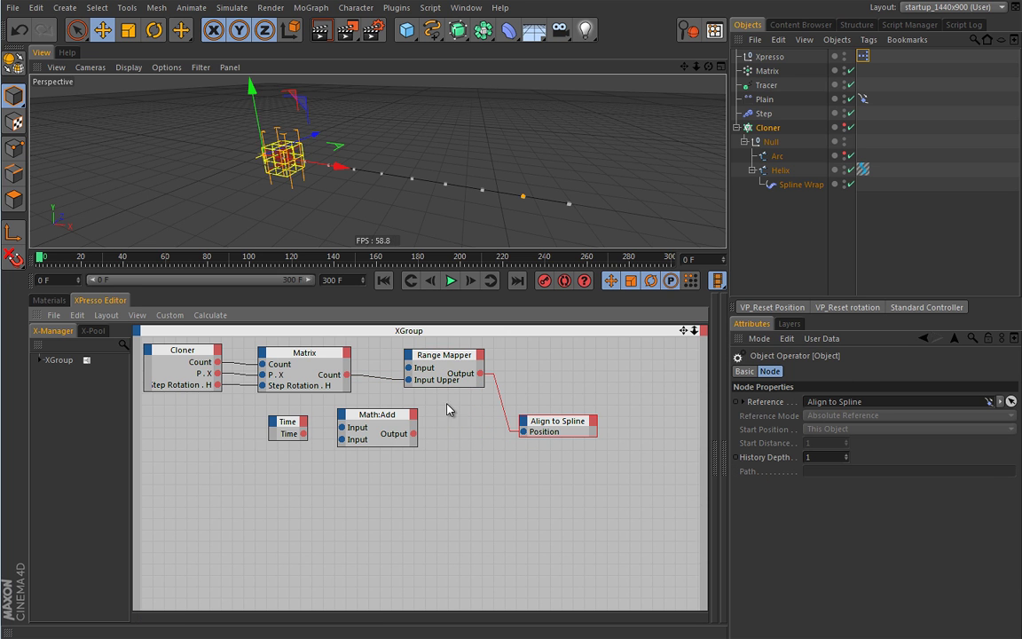
drag(304, 433, 408, 367)
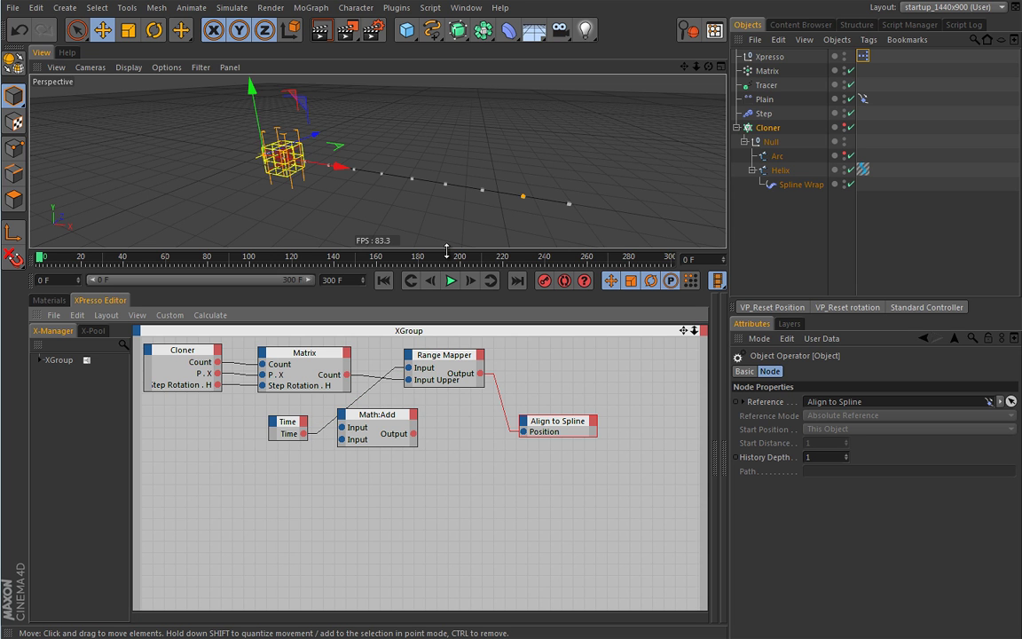
Step: Play the animation, stop it back at frame 0, and detach Time from Range Mapper's Input
key(F8)
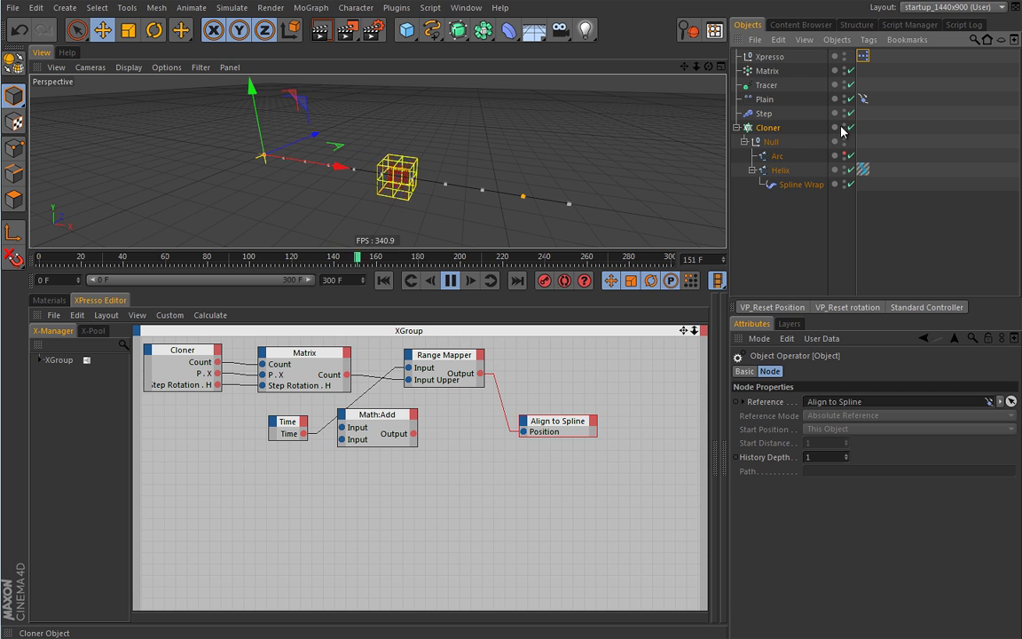
drag(342, 251, 343, 330)
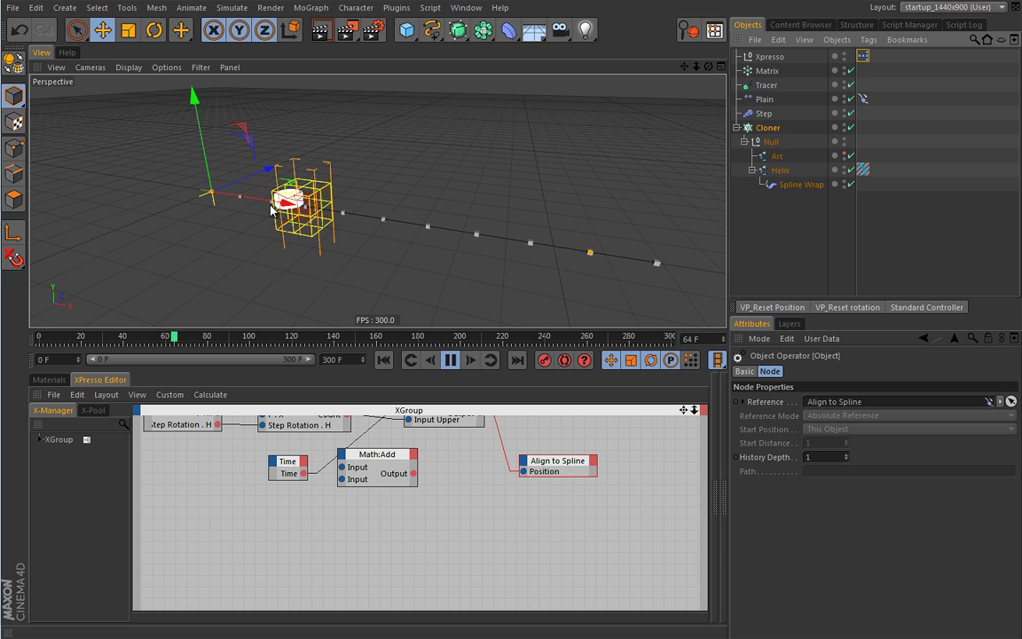
alt+middle_drag(322, 485, 346, 552)
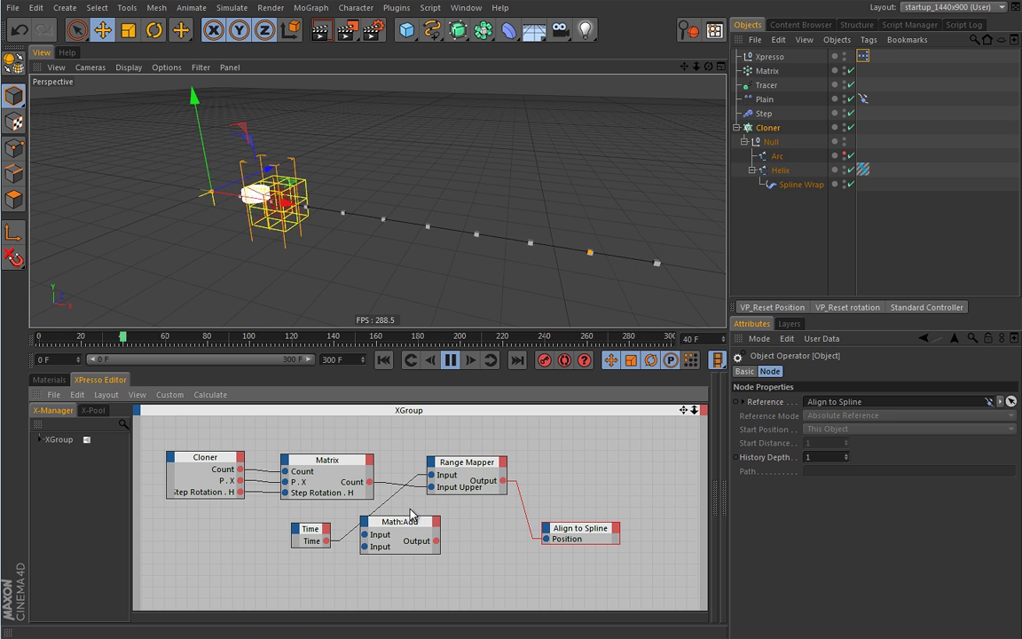
click(450, 360)
click(384, 359)
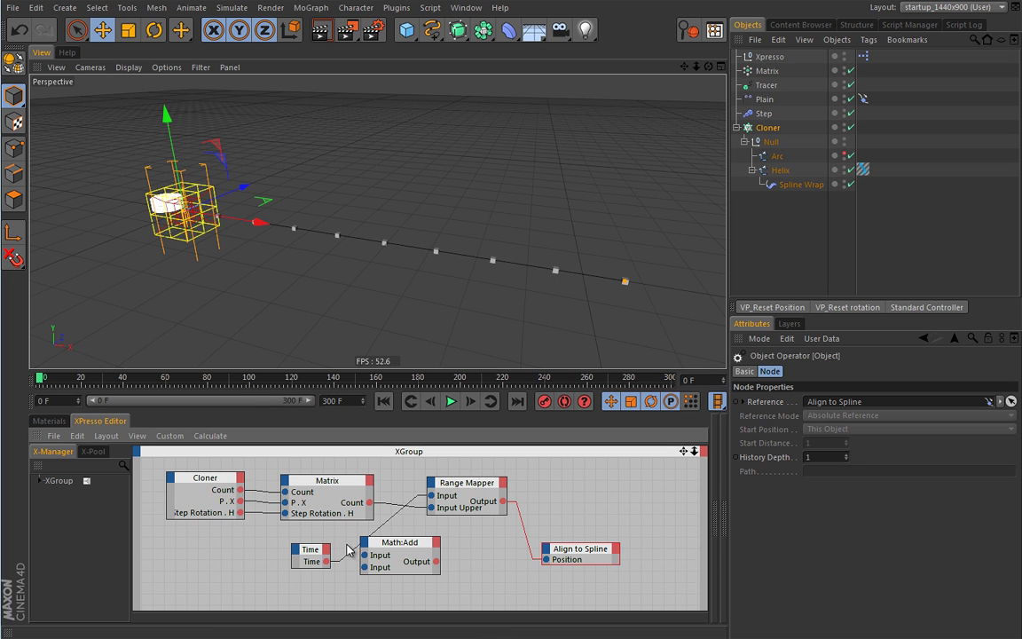
drag(393, 523, 364, 554)
Step: Wire Time into the Math node, set it to Multiply, and feed Range Mapper's Input
click(408, 547)
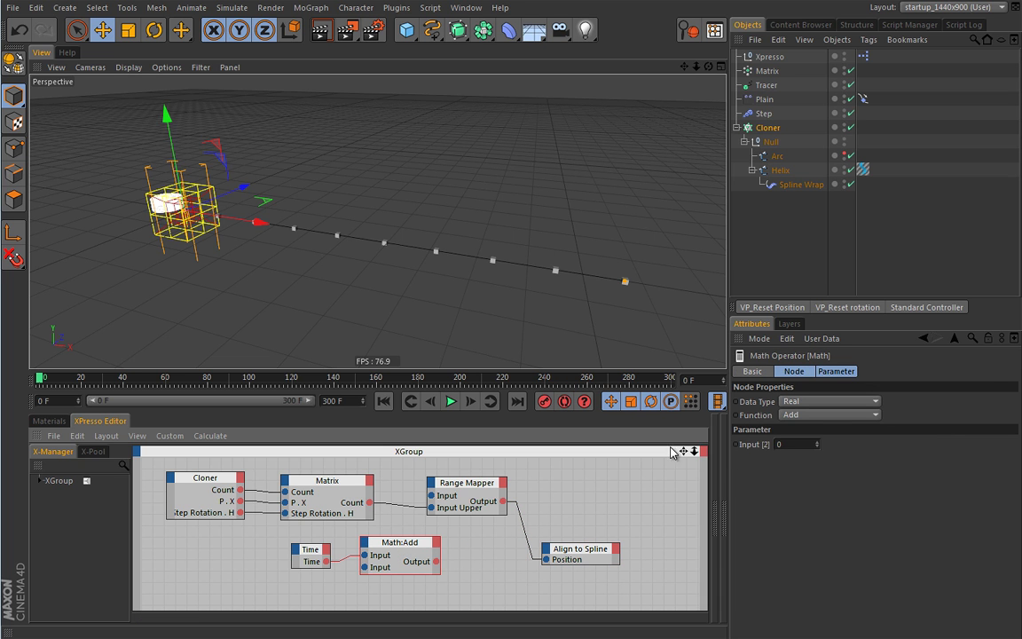
click(825, 415)
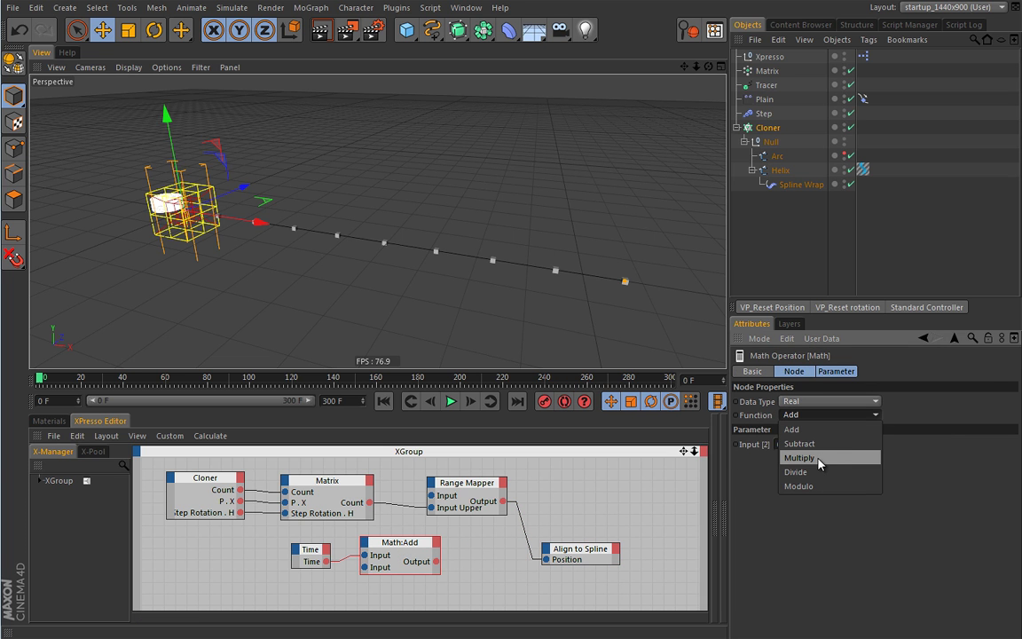
click(818, 459)
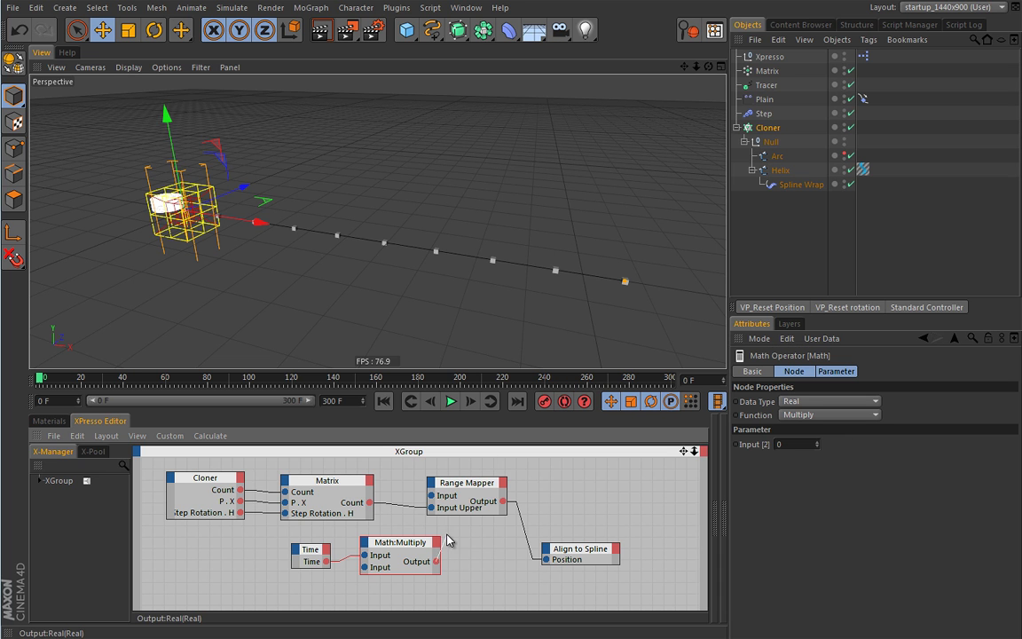
drag(437, 561, 457, 497)
drag(438, 569, 487, 474)
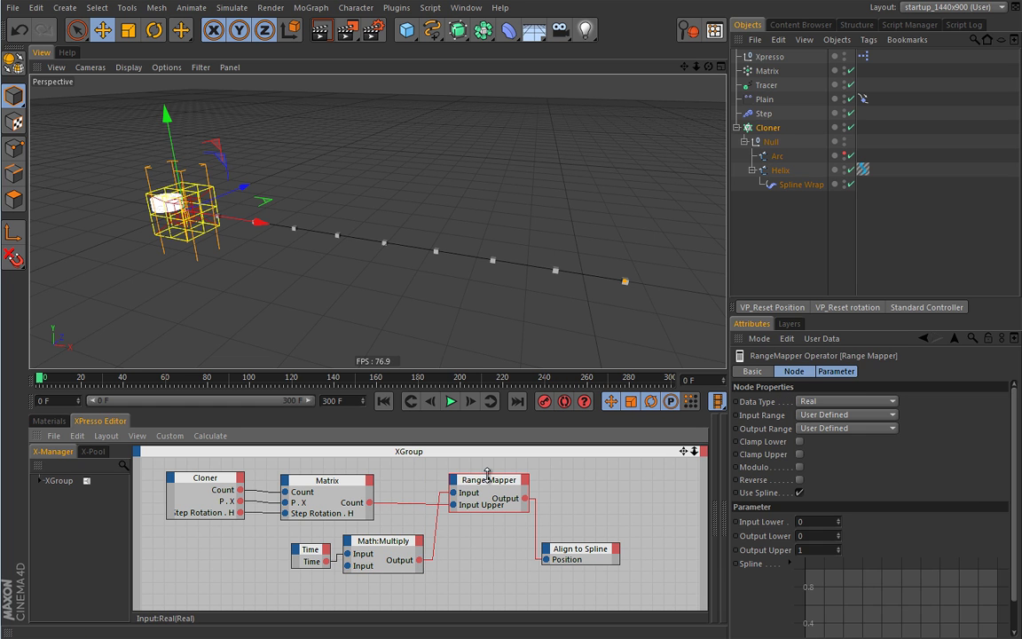
Step: During playback, try a multiplier of 1, then settle on 0.5
click(384, 543)
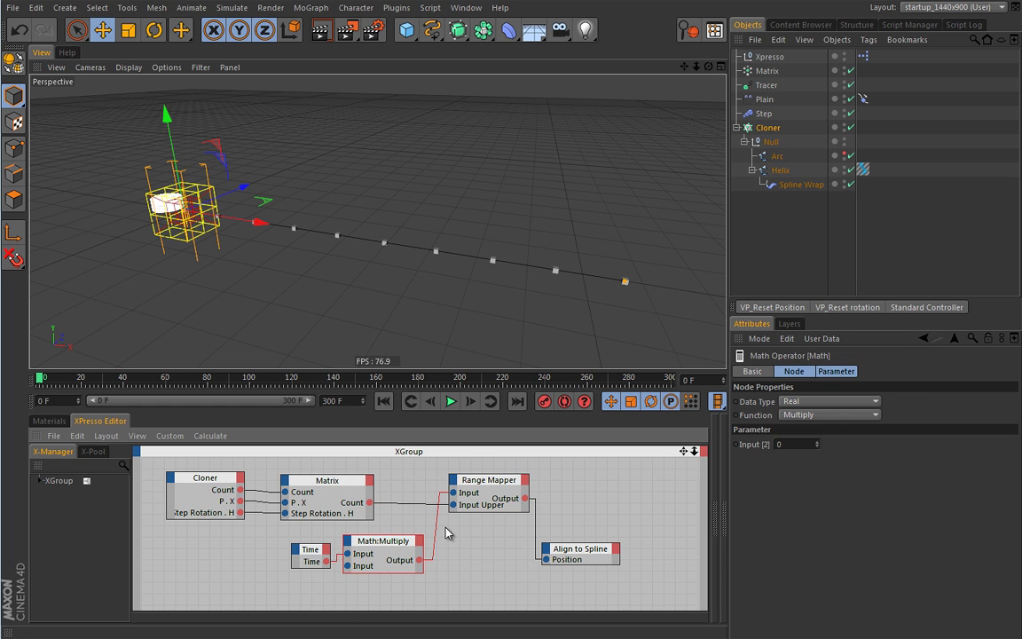
key(F8)
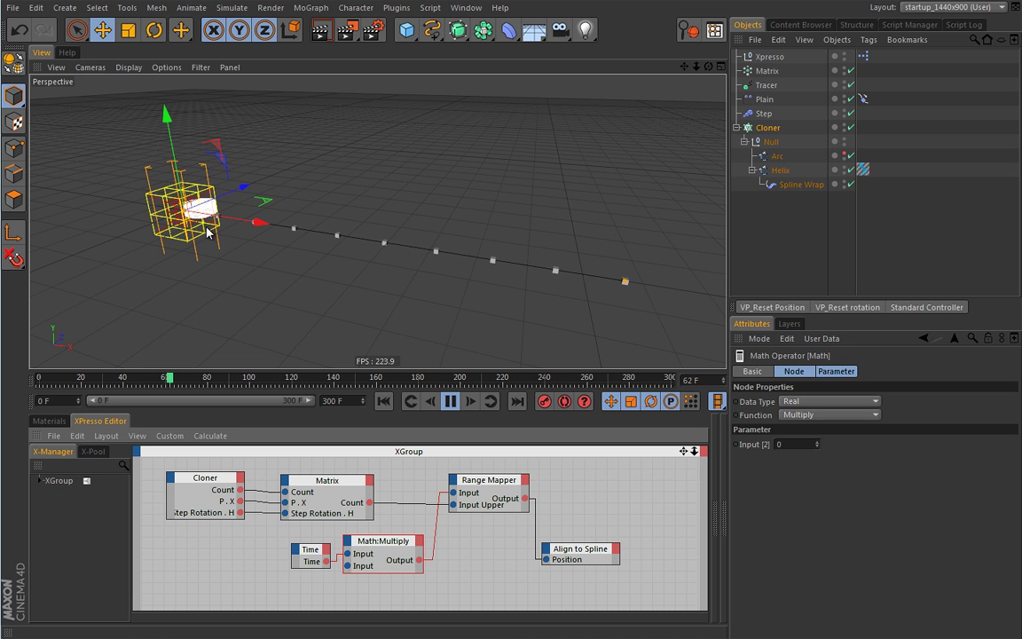
double_click(781, 445)
text(1)
key(Return)
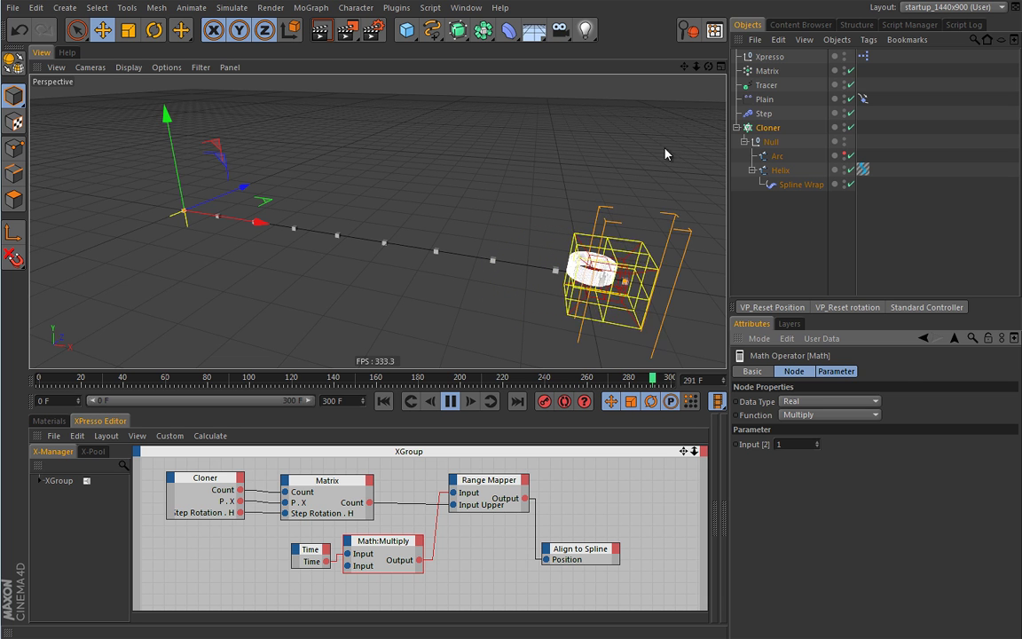
click(768, 99)
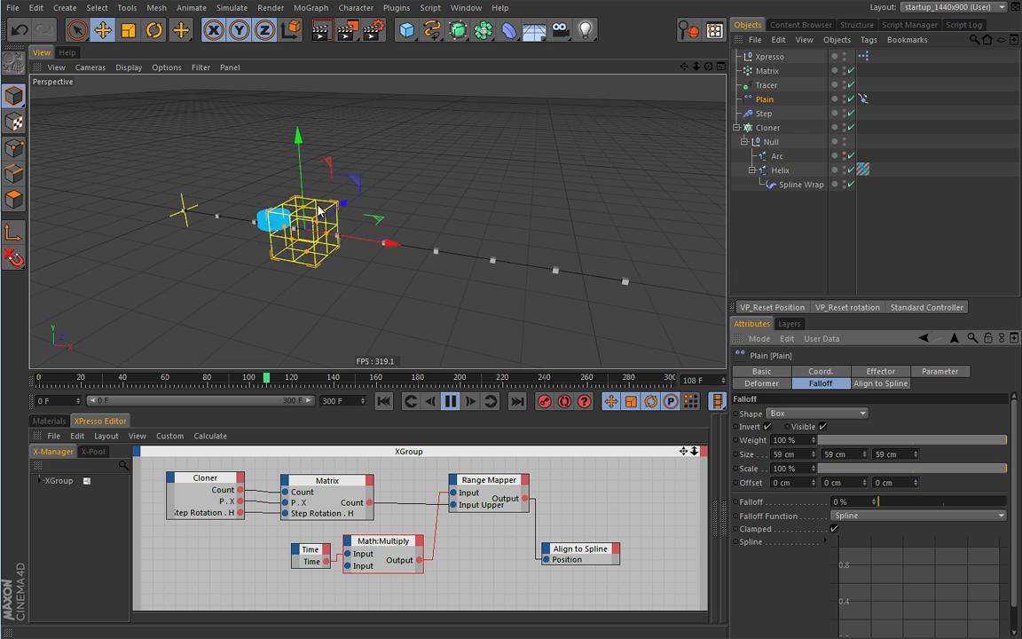
click(382, 540)
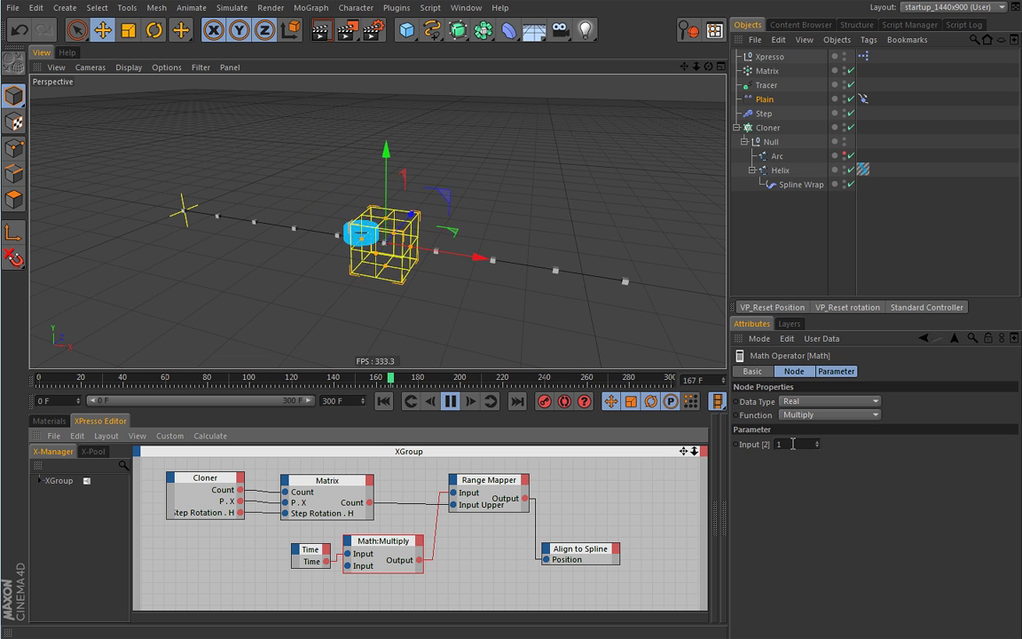
double_click(793, 444)
text(0.5)
key(Return)
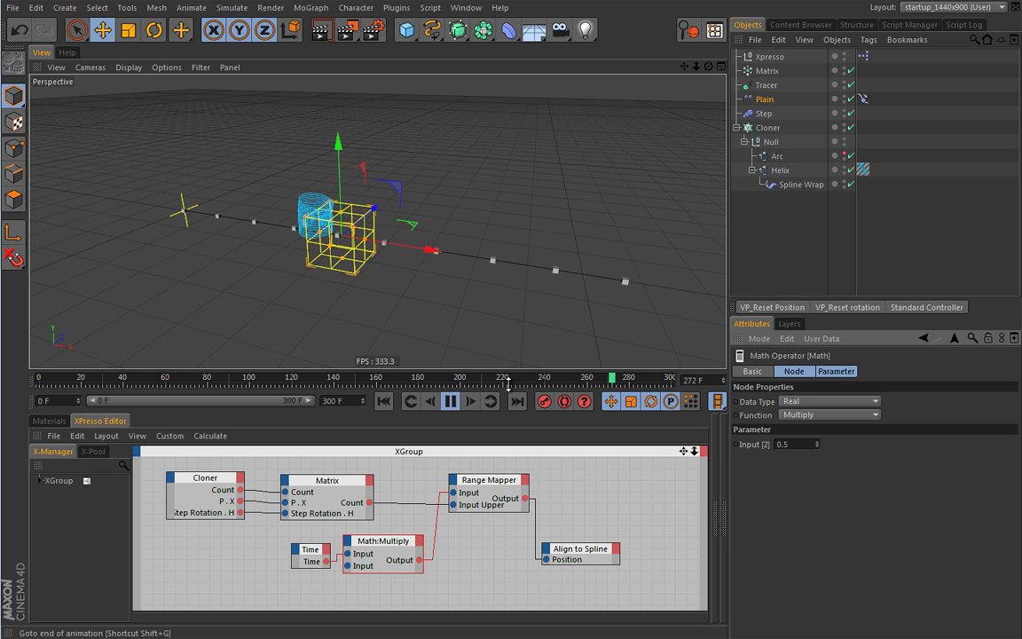
Step: Stop playback at frame 0 and maximise the Front view
click(450, 401)
click(383, 404)
middle_click(407, 248)
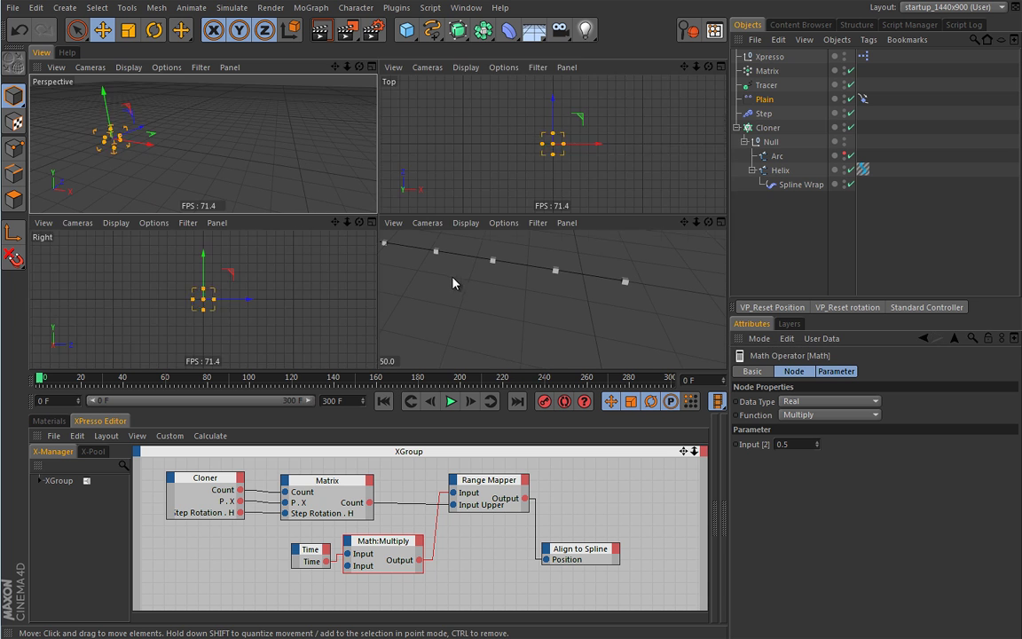
middle_click(484, 298)
scroll(396, 282, up, 5)
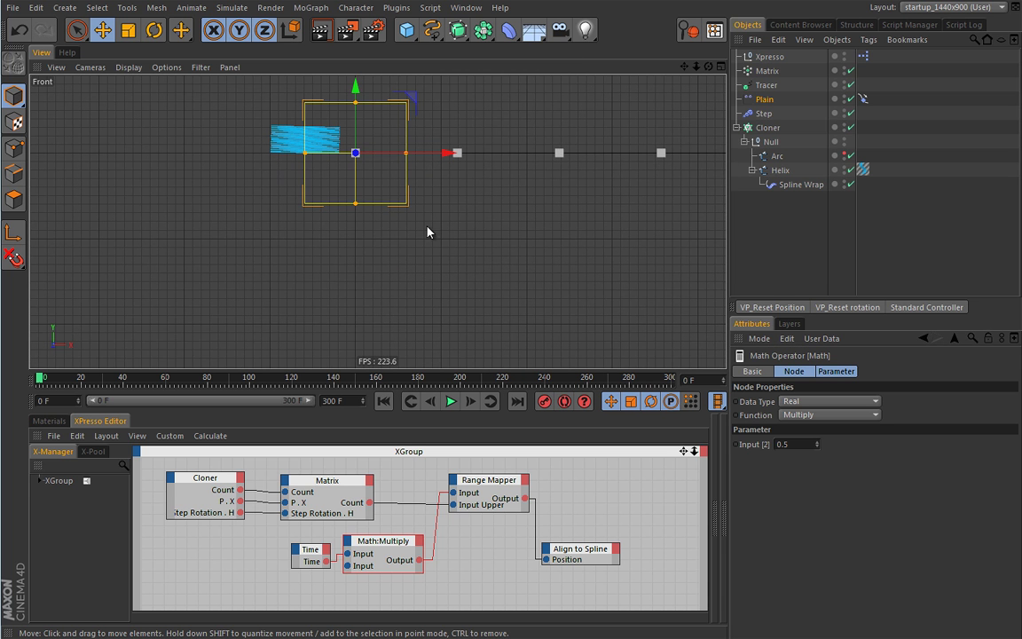
Step: Turn on Doodle Paint, sketch two strokes over the Front view, then delete the Doodle Object
drag(717, 401, 712, 458)
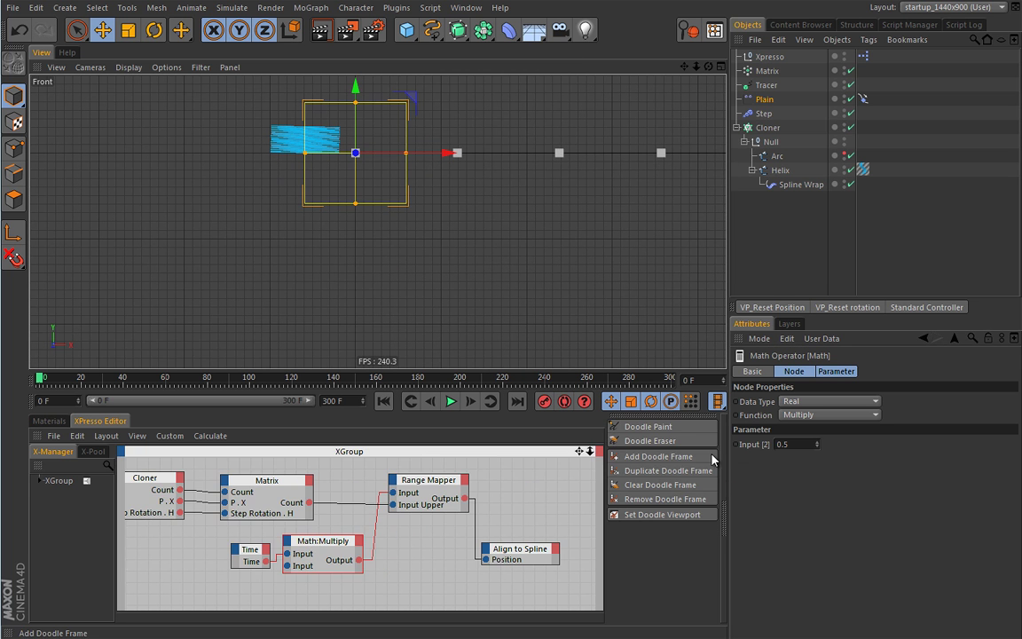
click(642, 428)
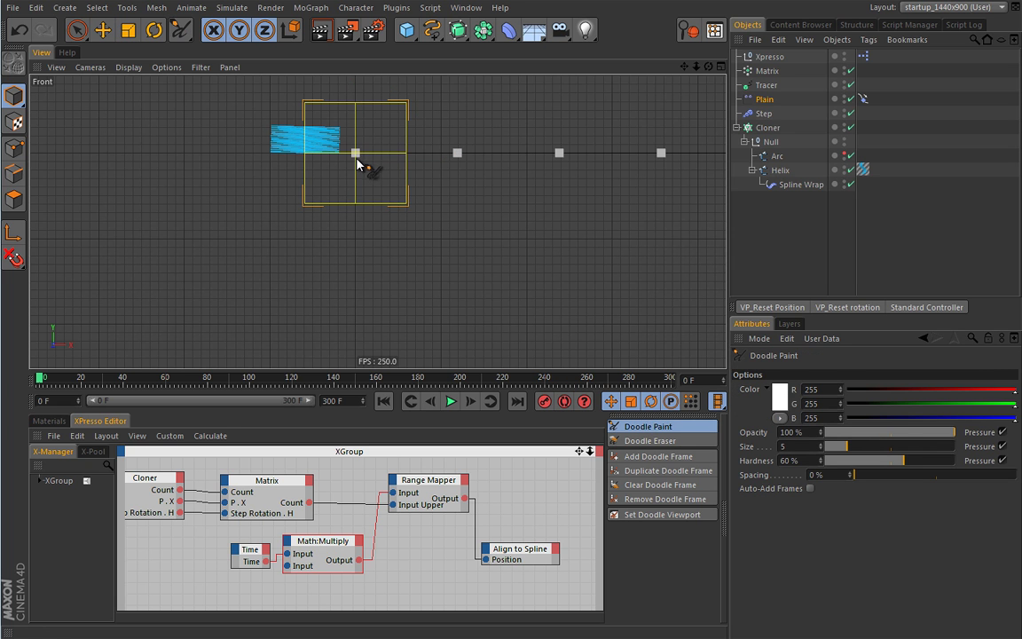
click(304, 105)
drag(273, 114, 270, 154)
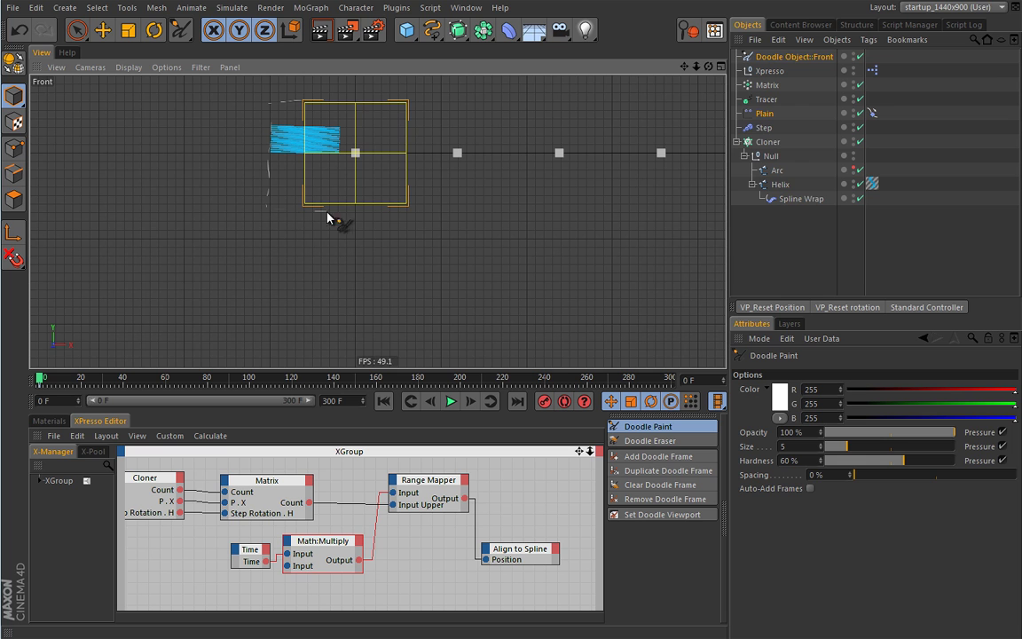
drag(363, 108, 354, 145)
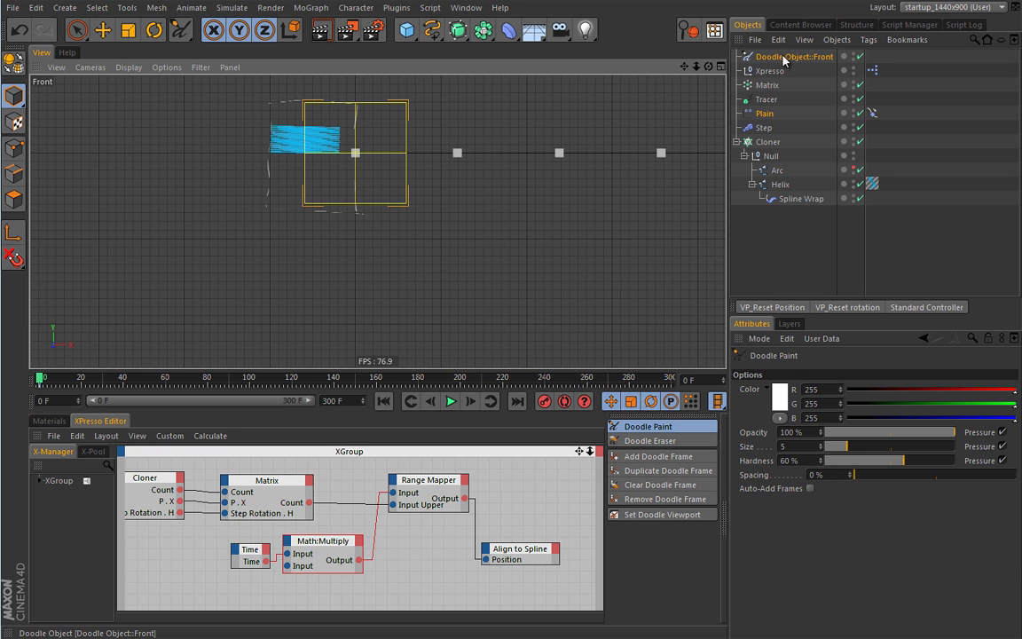
click(734, 56)
key(Delete)
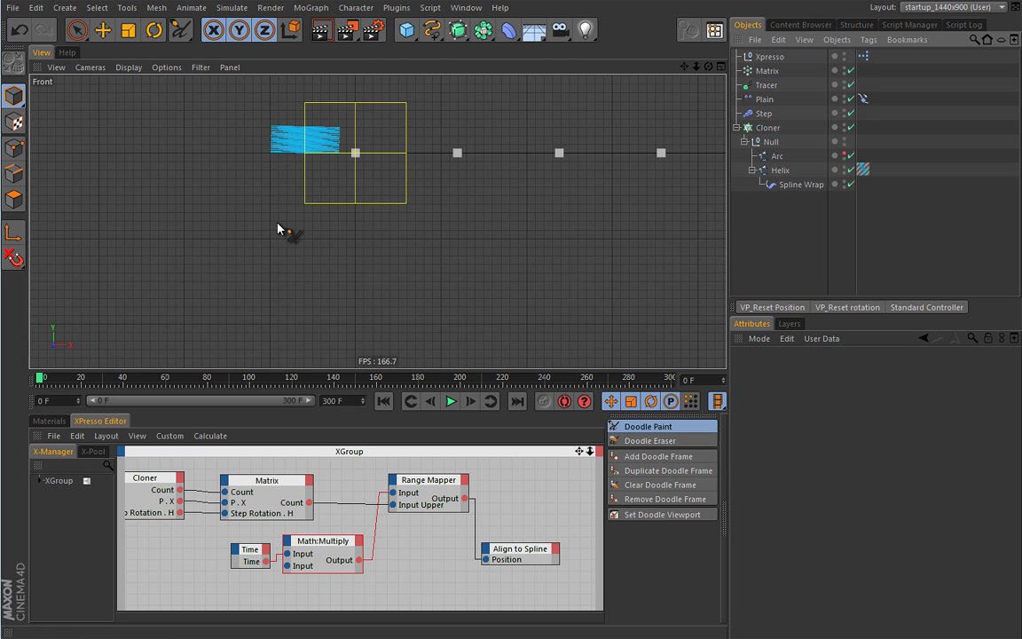
Step: Maximise the Perspective view, zoom in on the helix and box, and select the Plain effector
middle_click(277, 229)
middle_click(258, 200)
alt+middle_drag(274, 263, 282, 233)
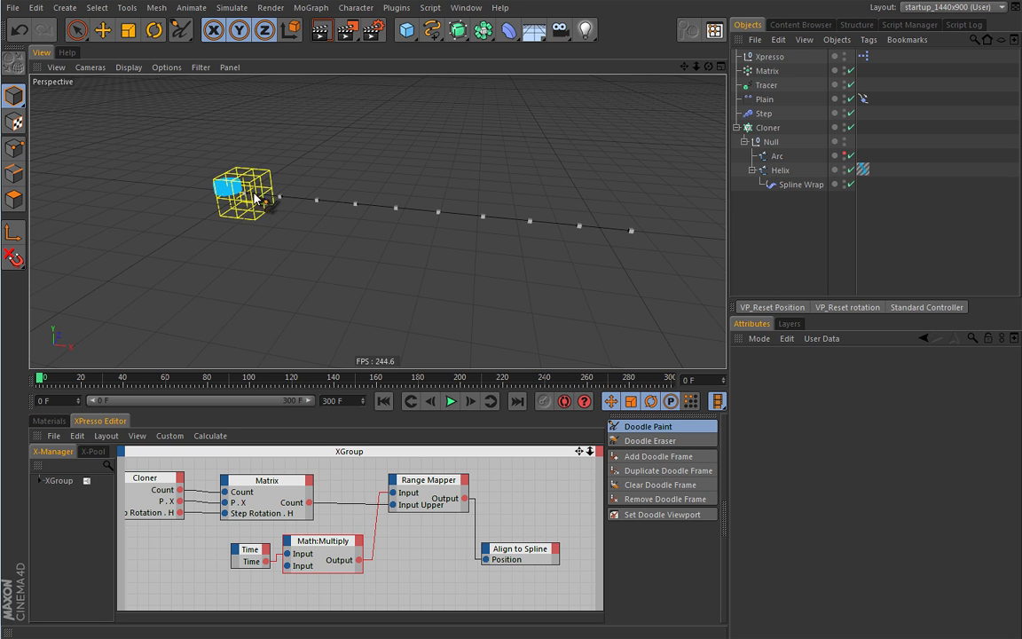
scroll(266, 222, up, 5)
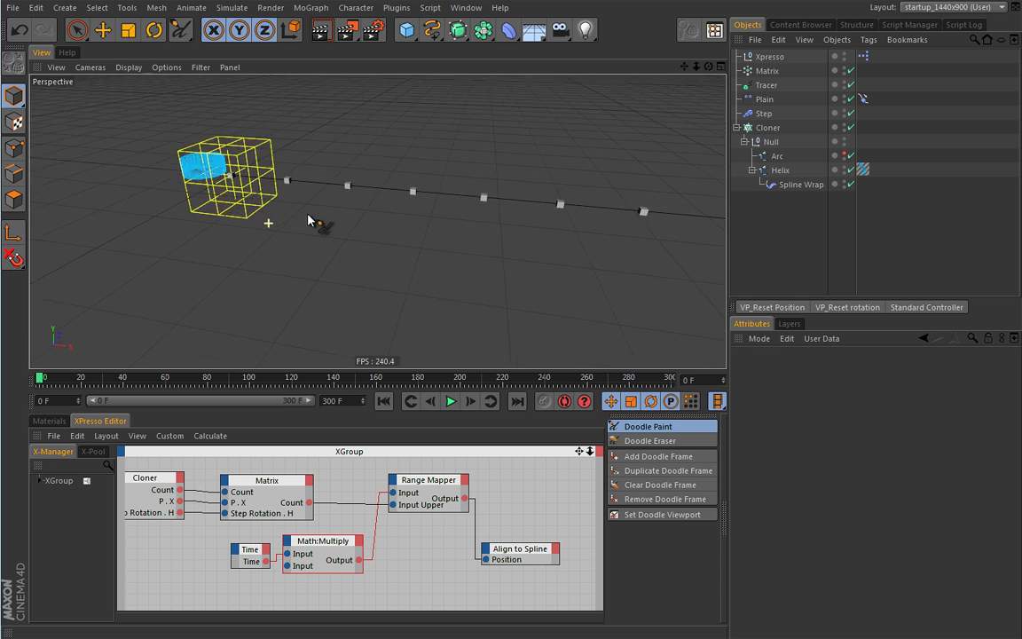
click(767, 101)
Step: Convert the Plain effector to a null with Convert to Nulls and place it below Tracer
click(355, 7)
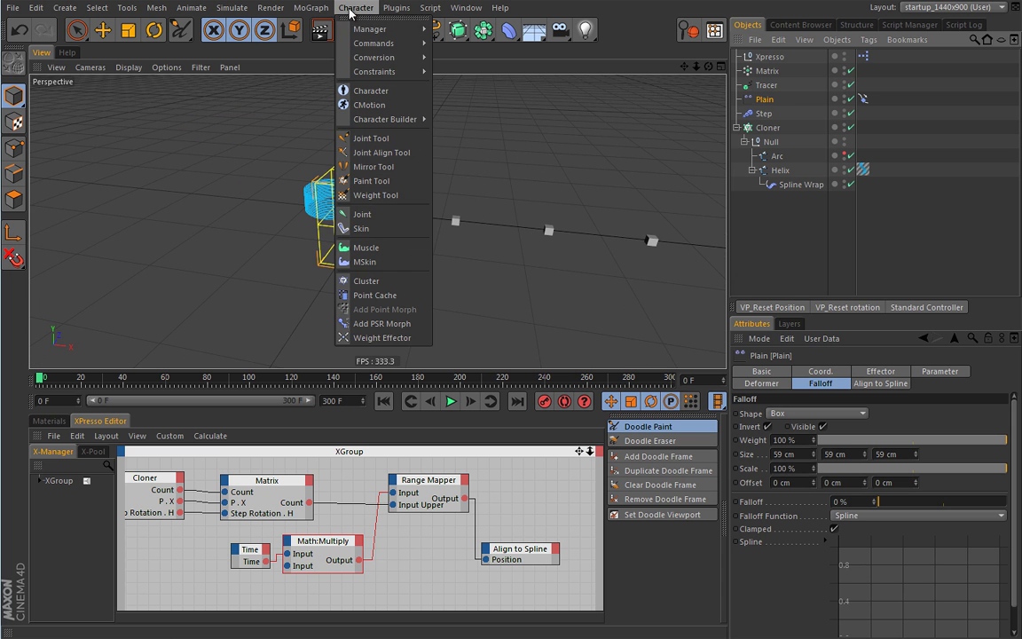
mouse_move(427, 59)
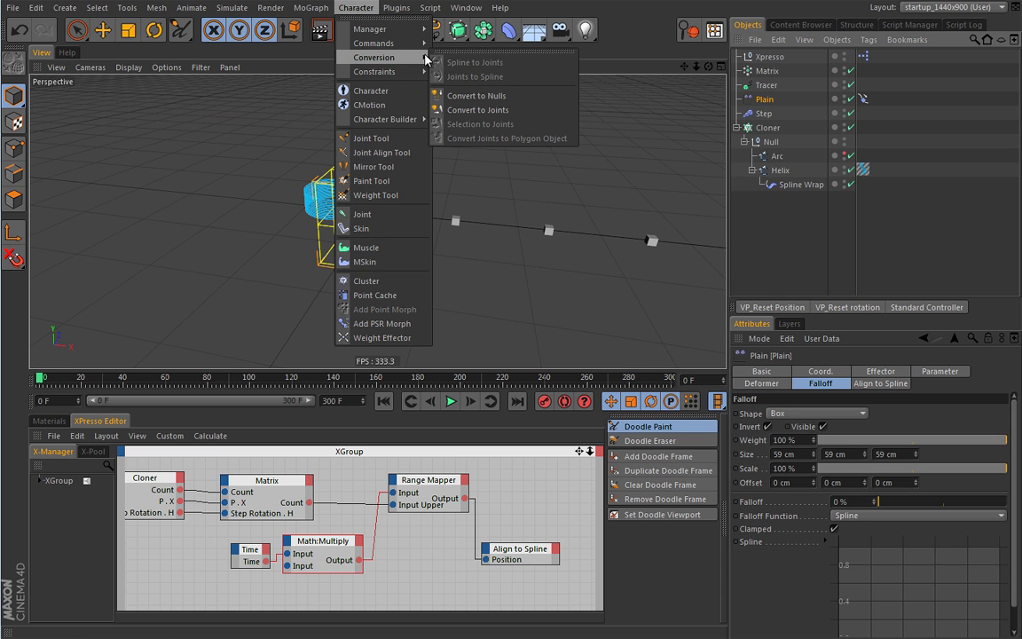
click(469, 96)
click(768, 58)
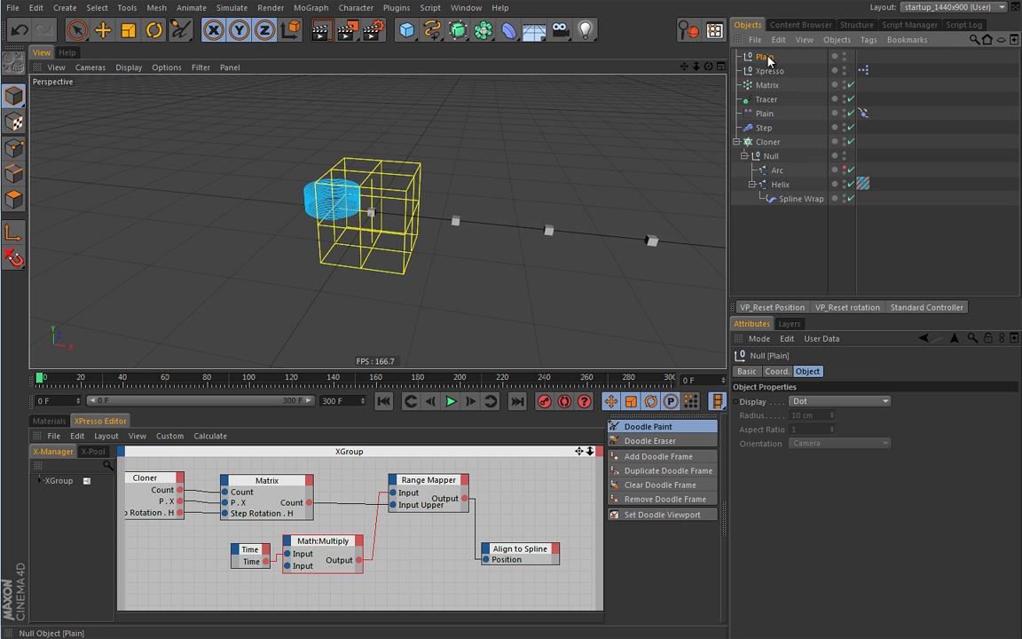
drag(769, 112, 768, 107)
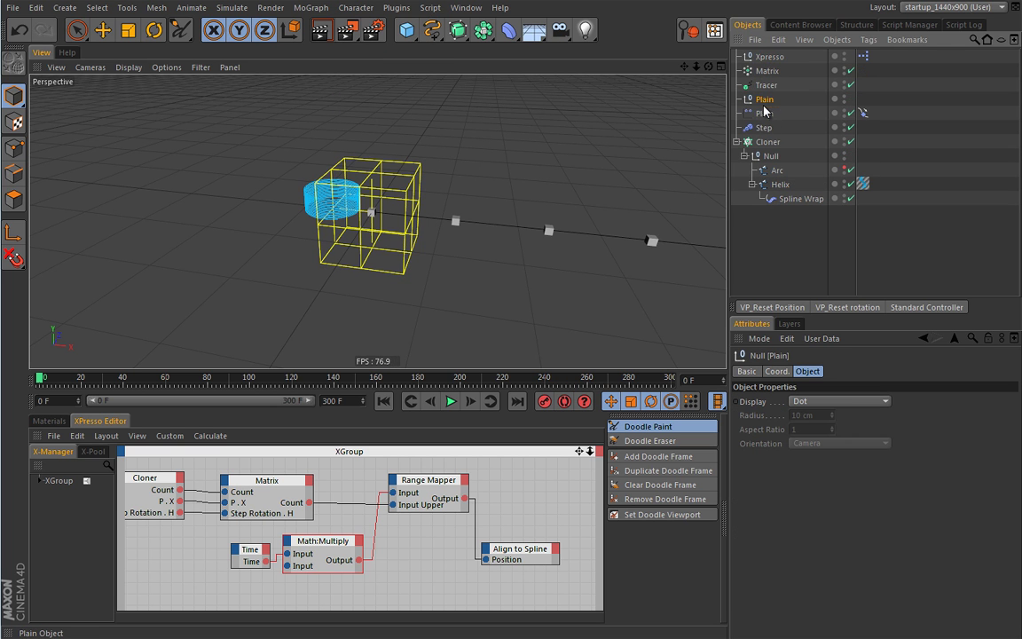
key(e)
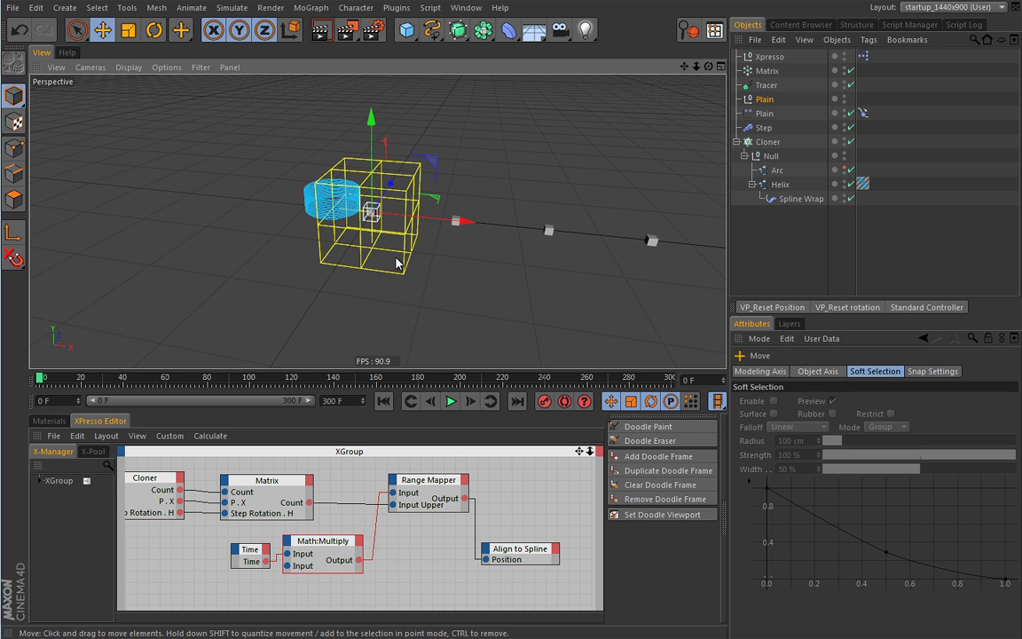
Step: Select the Plain effector and orbit the view around the box and helix
scroll(451, 244, up, 4)
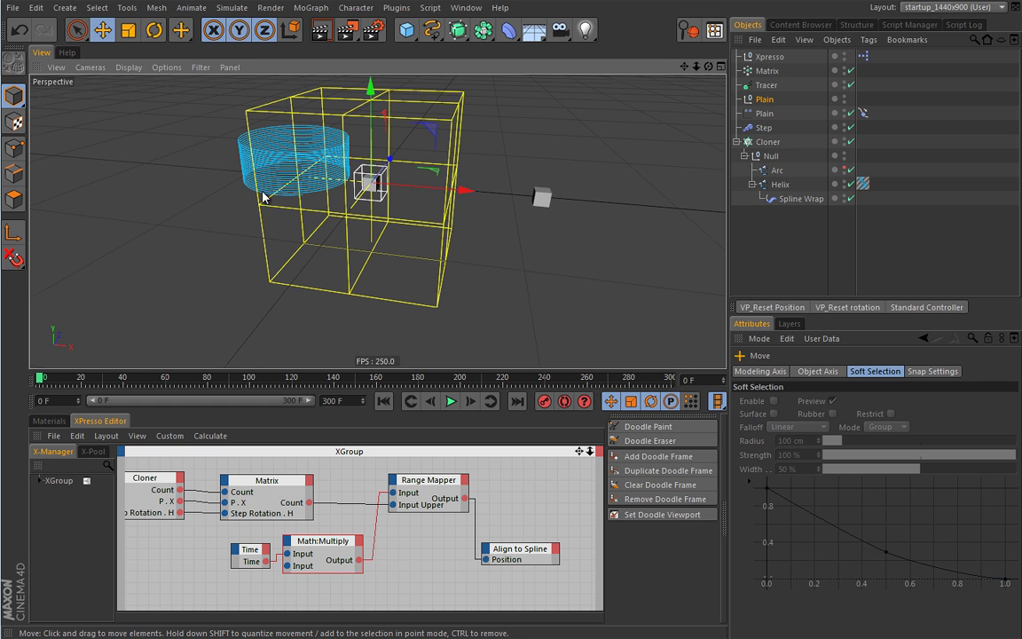
click(441, 195)
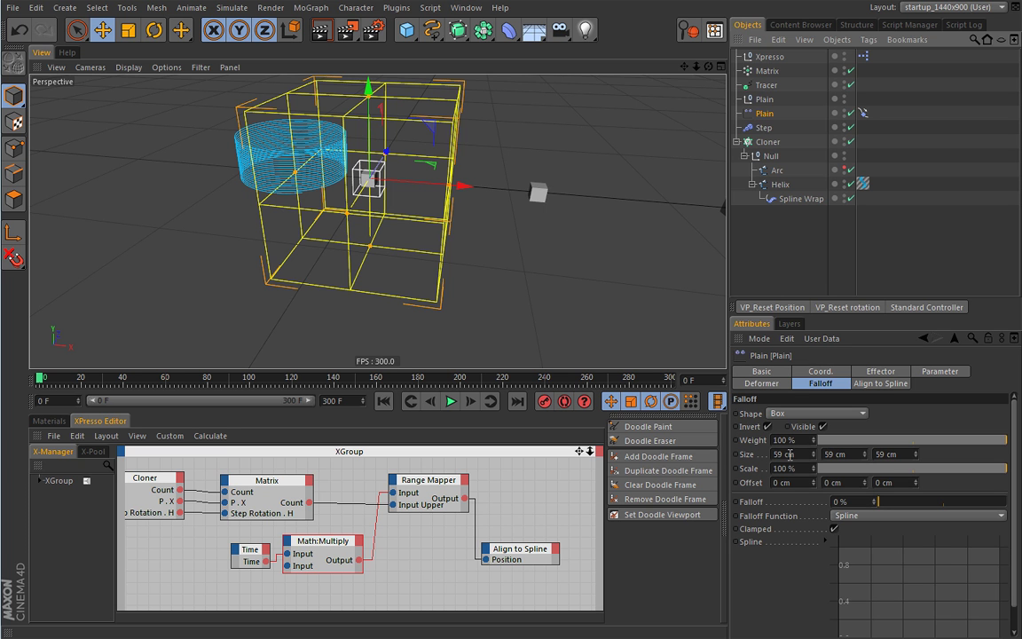
alt+drag(634, 171, 354, 183)
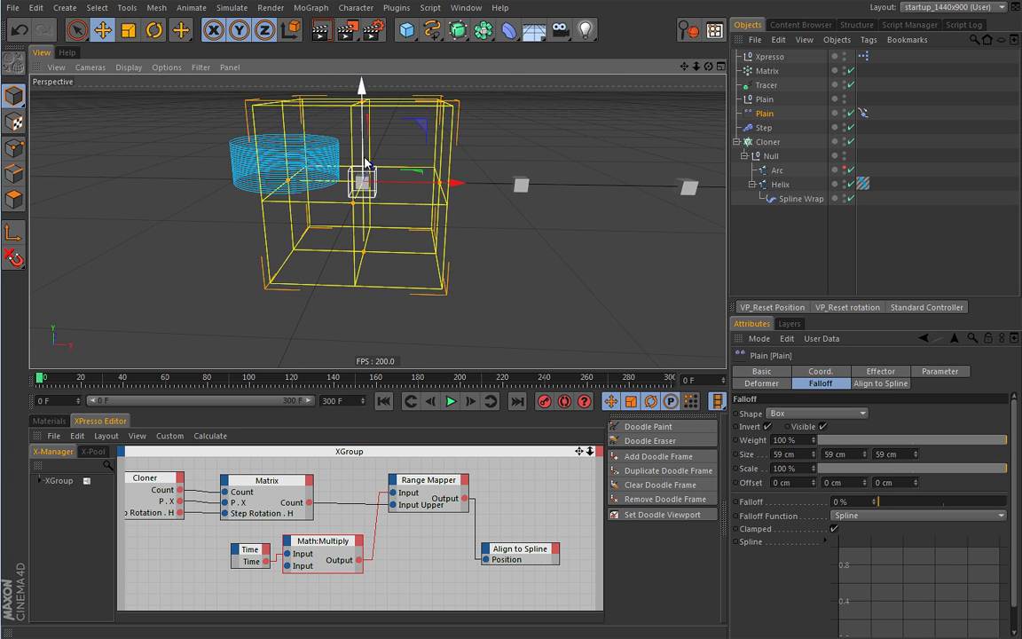
alt+drag(444, 193, 462, 155)
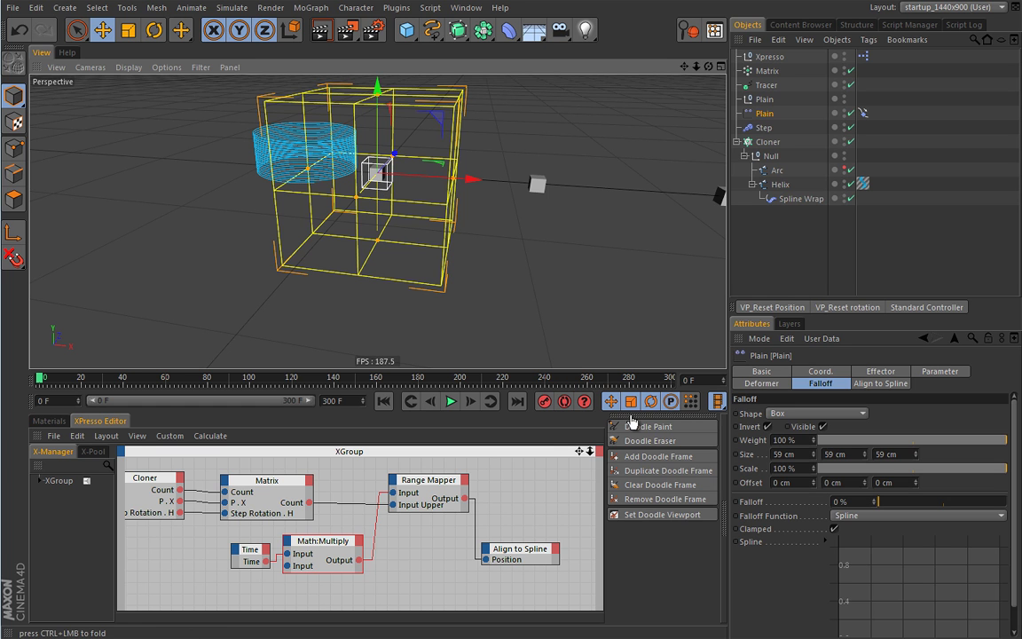
Step: Enter -59 cm as the Plain effector's X position
click(571, 373)
click(727, 449)
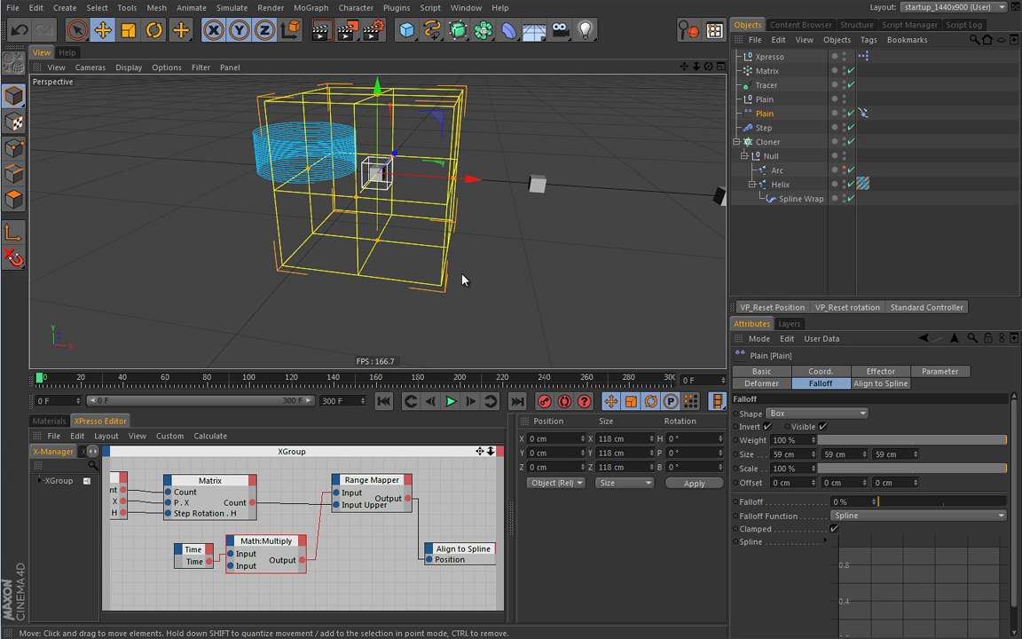
alt+drag(253, 204, 364, 206)
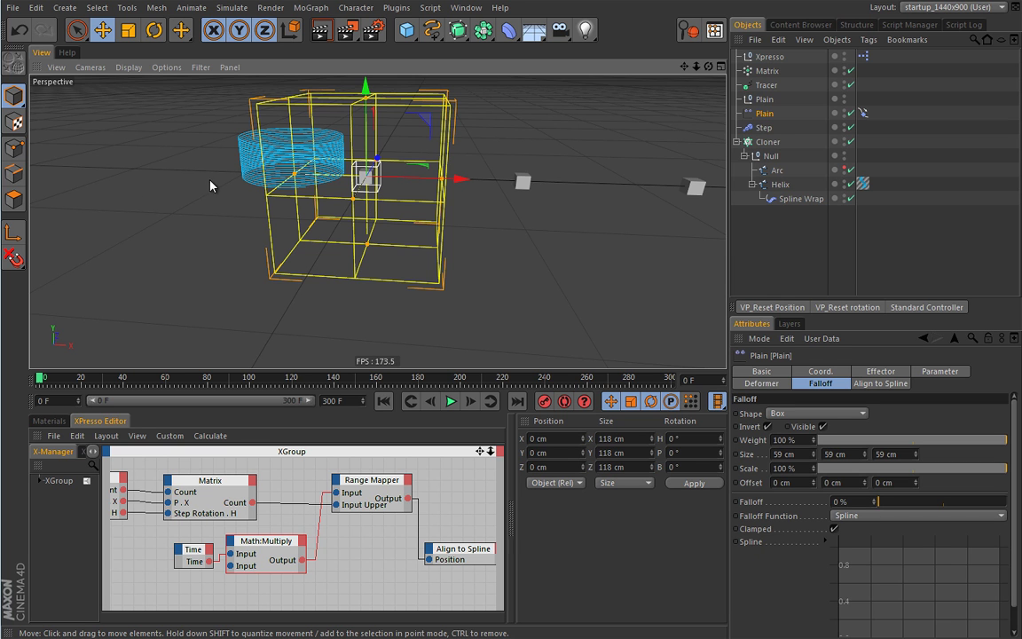
click(561, 438)
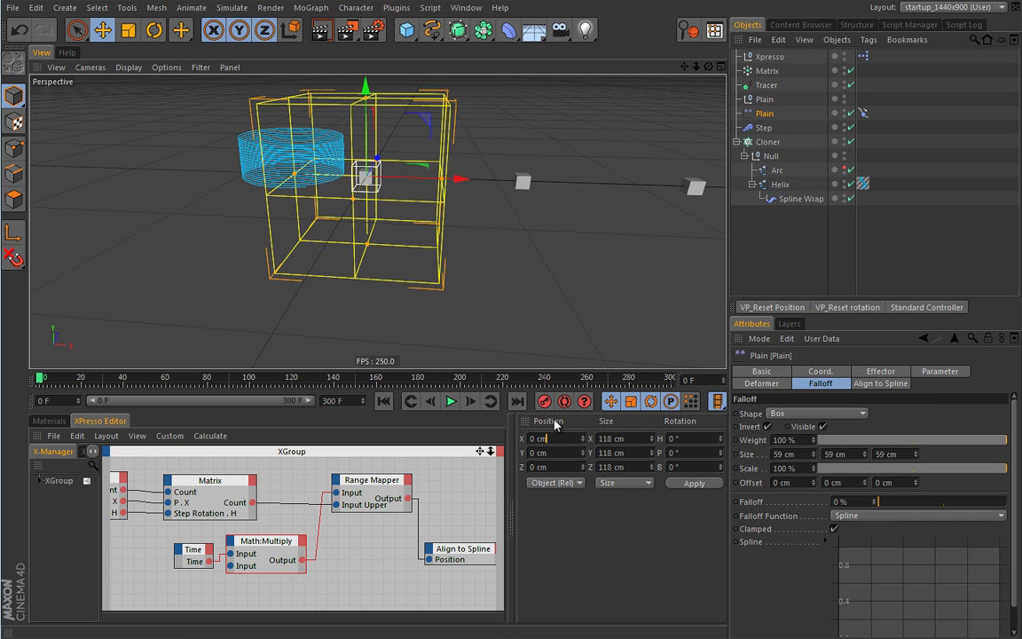
text(-59)
Step: Move the Align to Spline tag onto the Plain null and confirm X at -59 cm
click(864, 116)
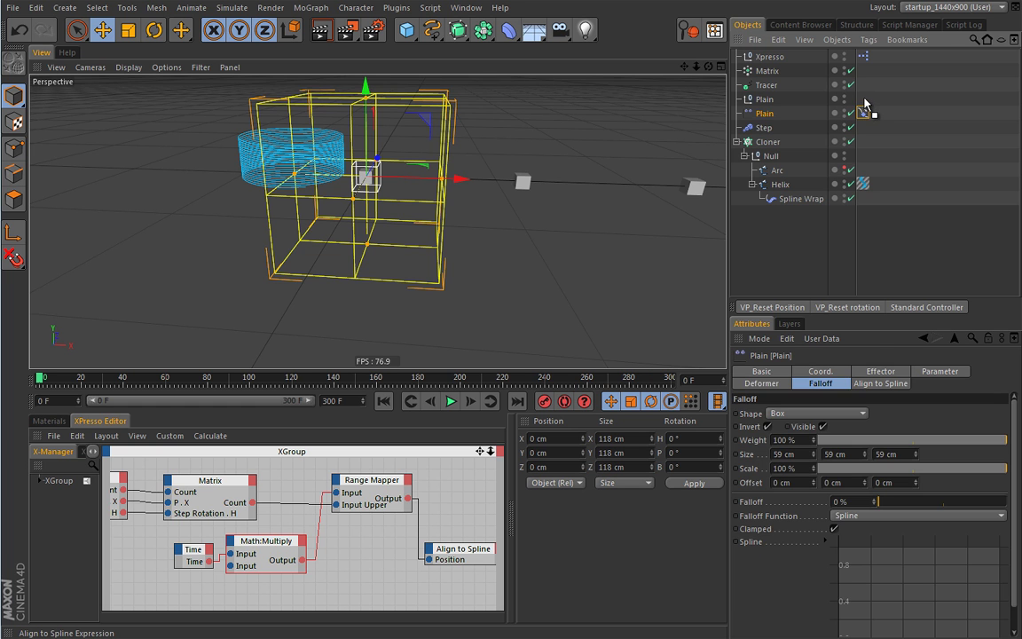
drag(865, 104, 754, 101)
click(764, 114)
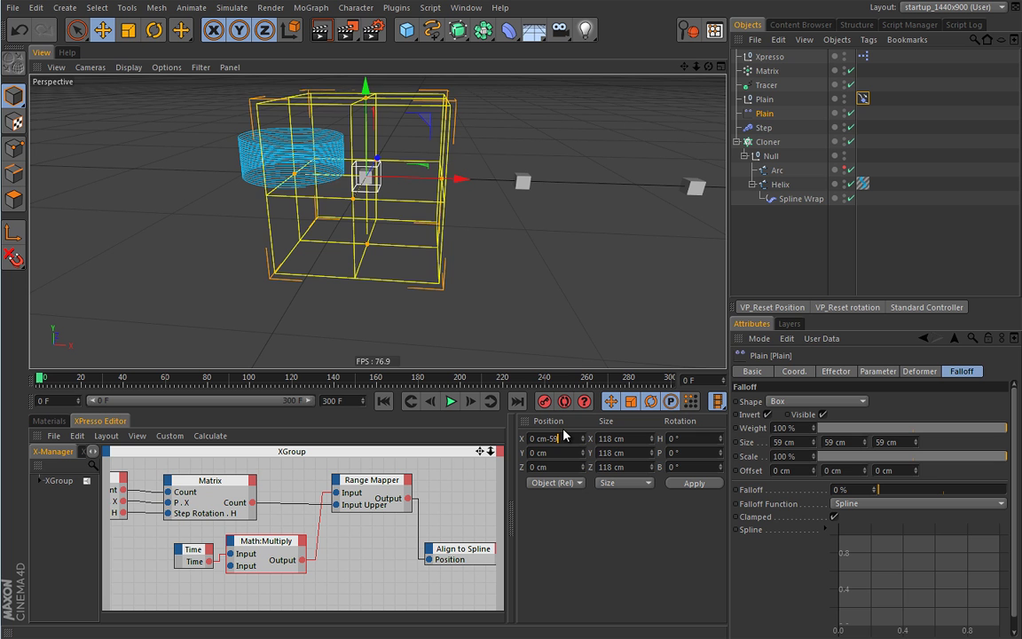
key(Return)
Step: Parent the Plain effector under the Plain null and play the animation
alt+drag(417, 226, 350, 250)
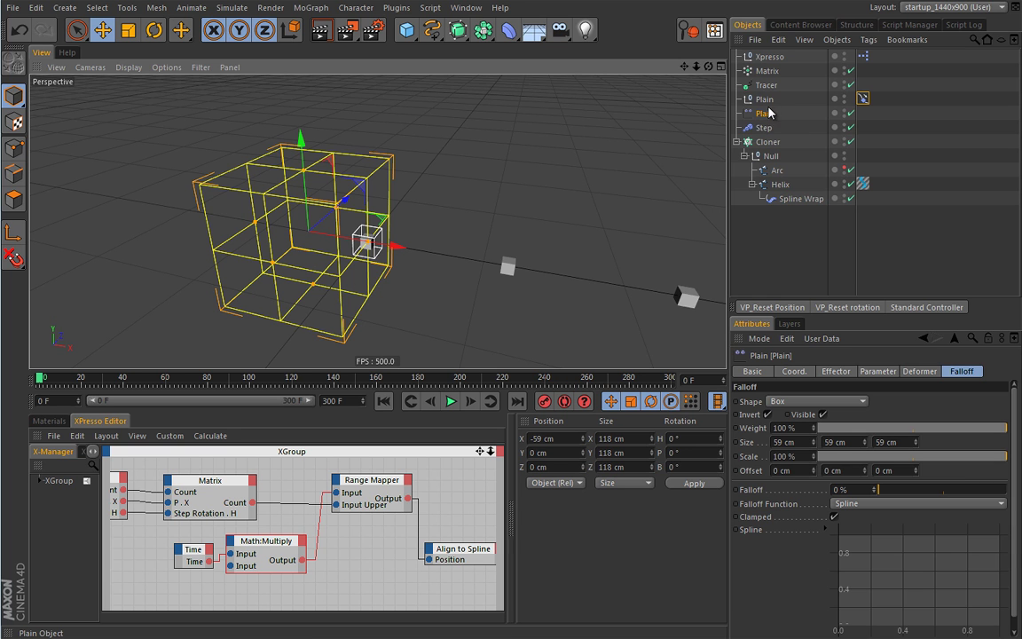
drag(767, 116, 768, 99)
mouse_move(255, 170)
mouse_down()
mouse_move(264, 221)
mouse_move(212, 167)
mouse_move(223, 188)
mouse_up()
click(451, 401)
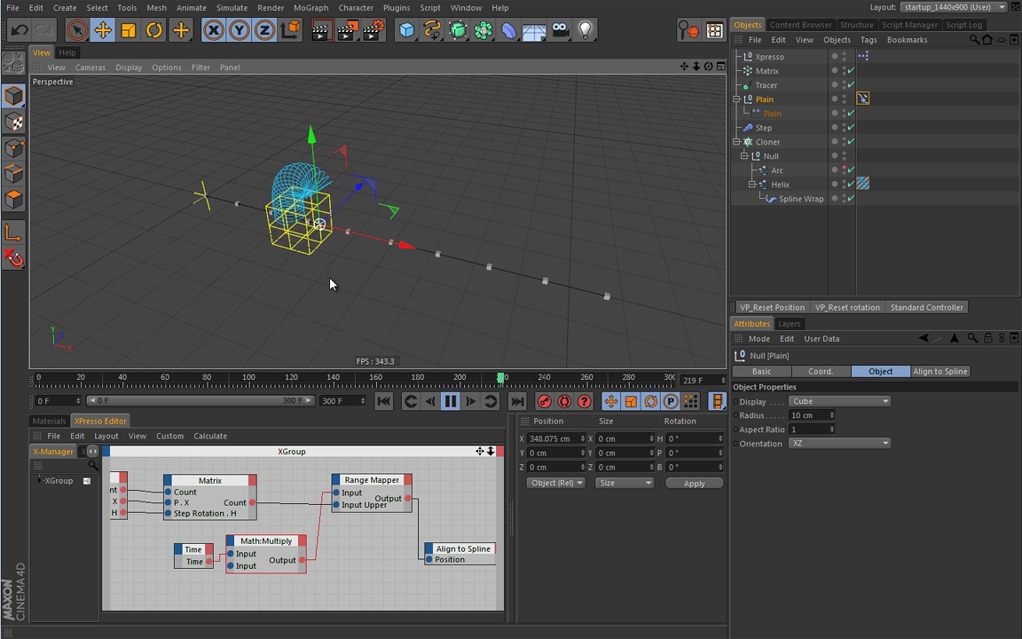
Step: Give the Cloner -2.8° Step Rotation H and set Align to Spline to Tangential on the Y axis
click(767, 142)
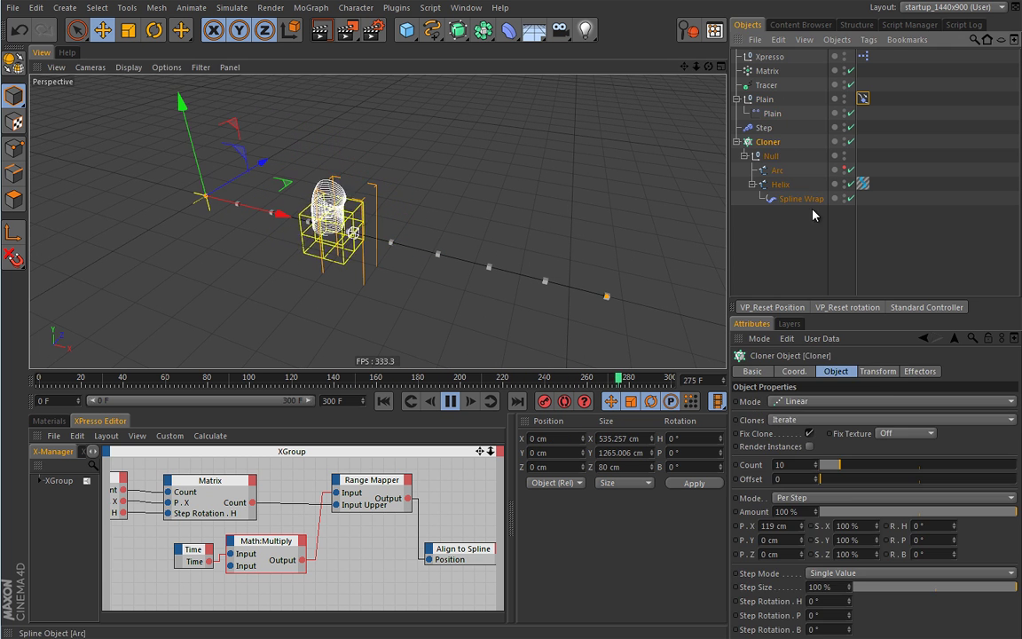
mouse_move(848, 600)
mouse_down()
mouse_move(853, 584)
mouse_move(833, 612)
mouse_up()
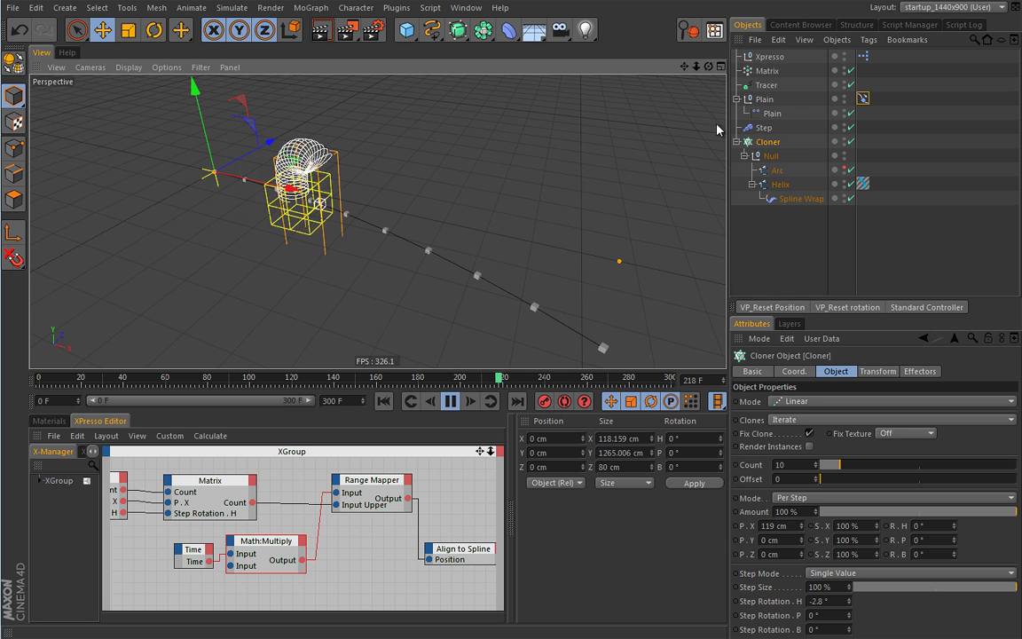
click(863, 98)
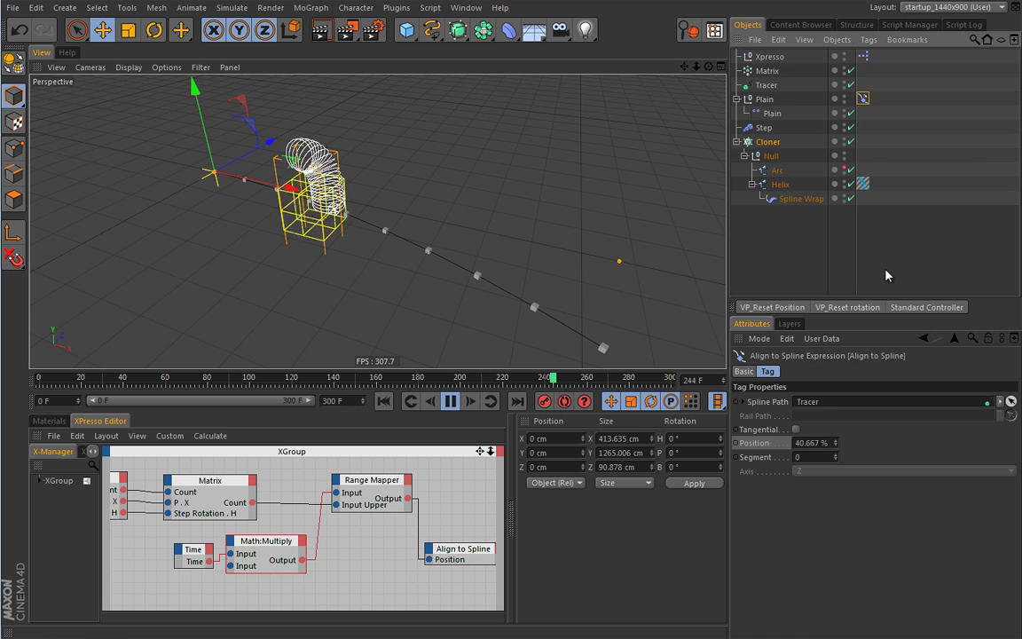
click(796, 430)
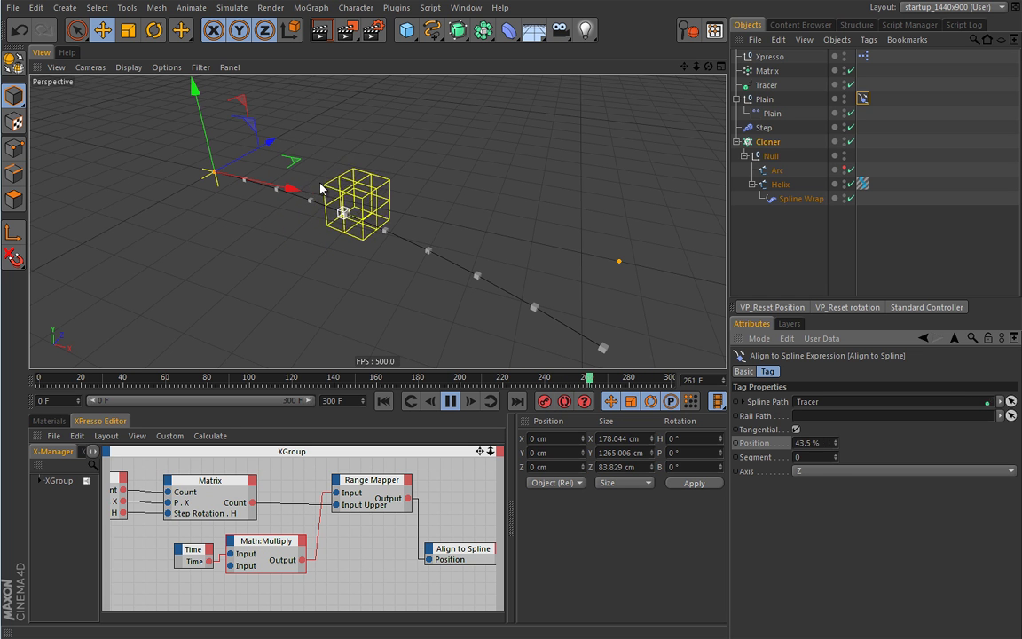
click(813, 471)
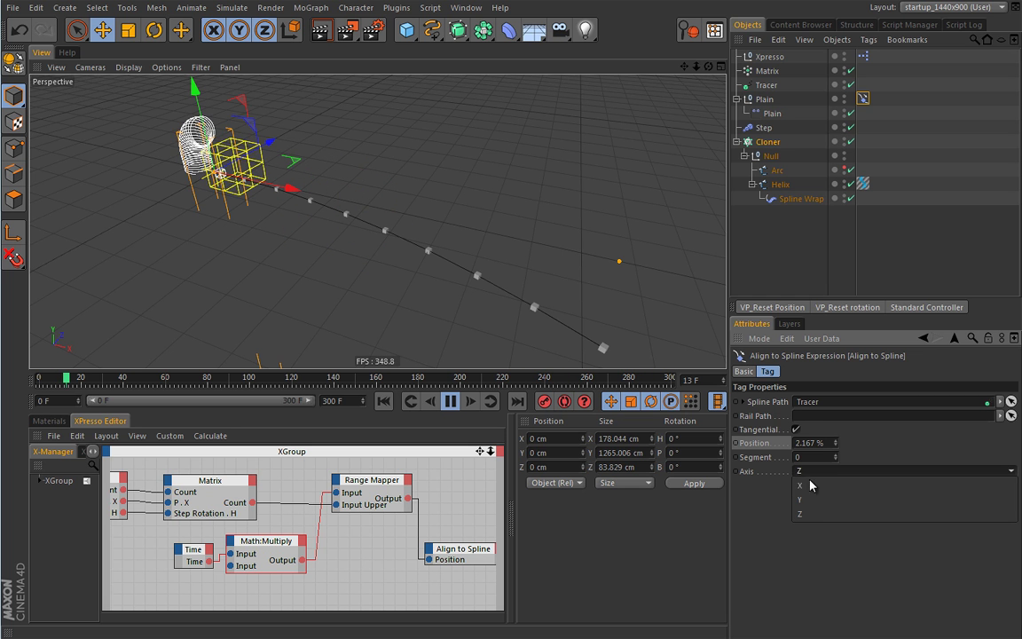
click(814, 499)
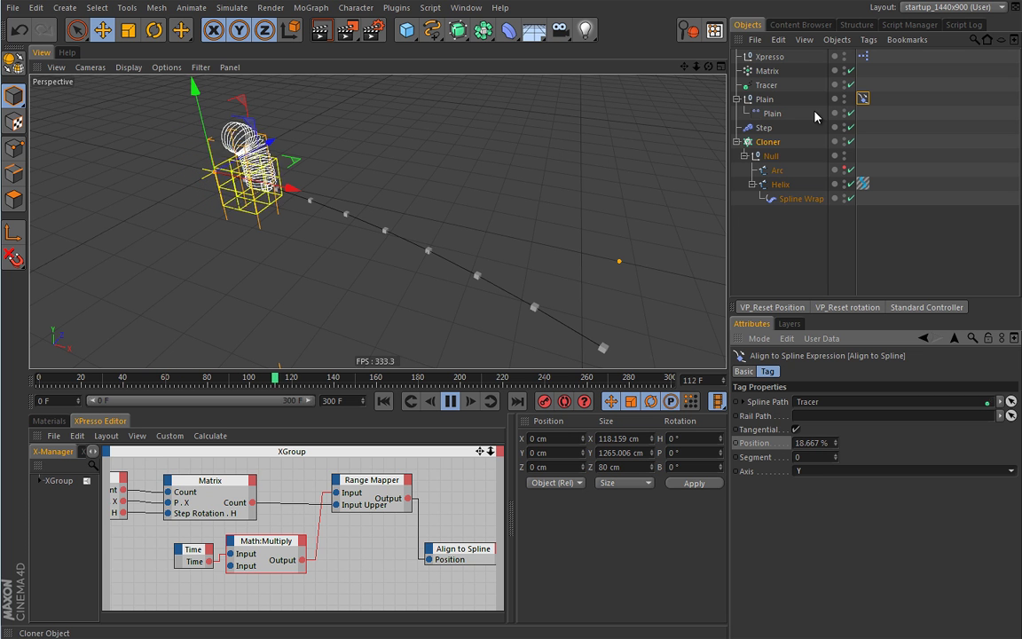
click(844, 71)
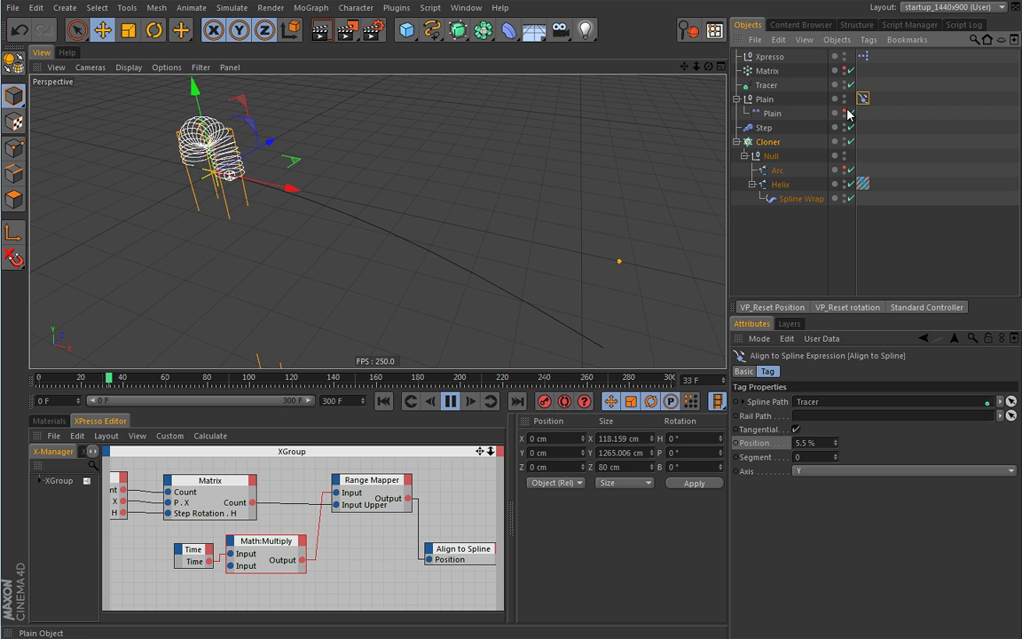
click(774, 231)
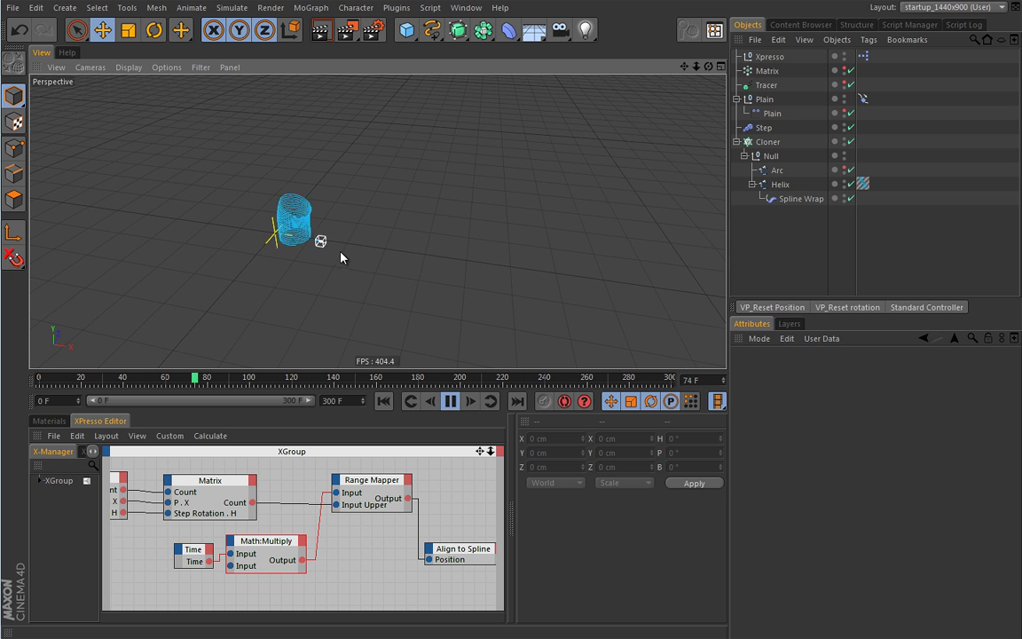
click(451, 402)
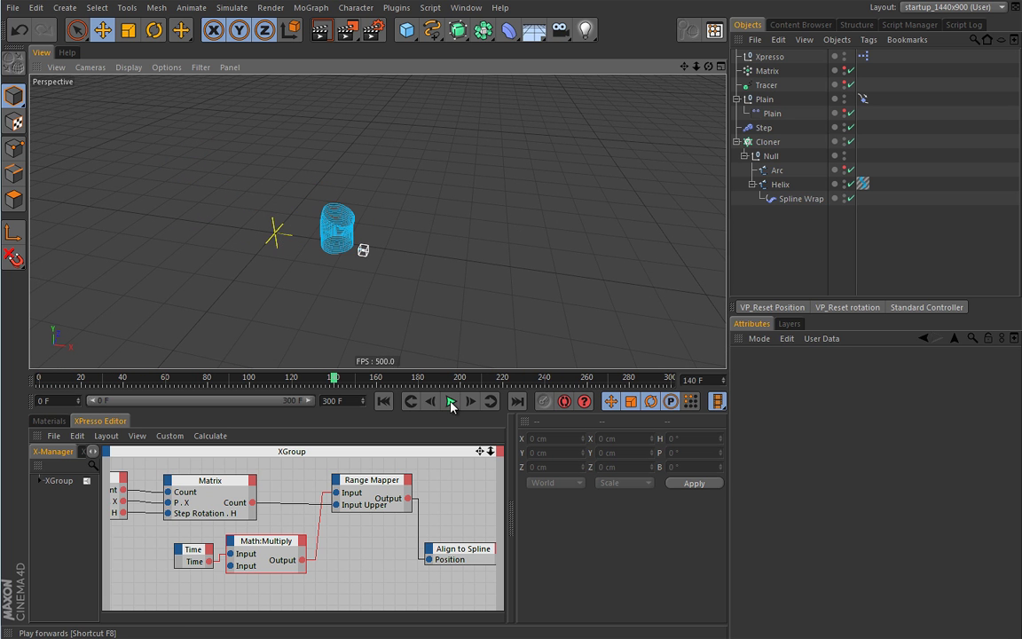
click(385, 402)
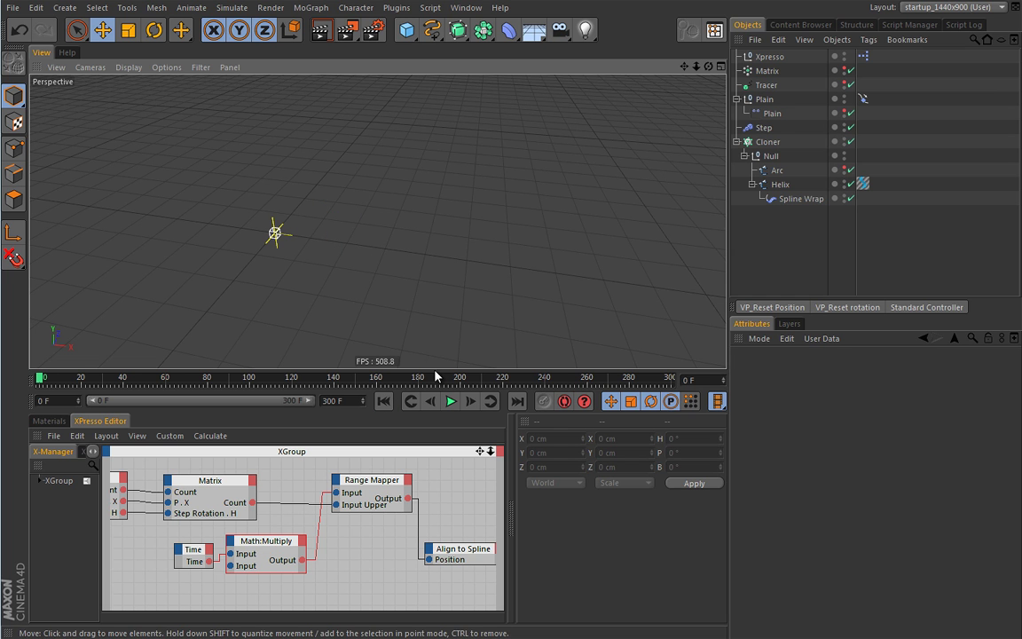
click(451, 401)
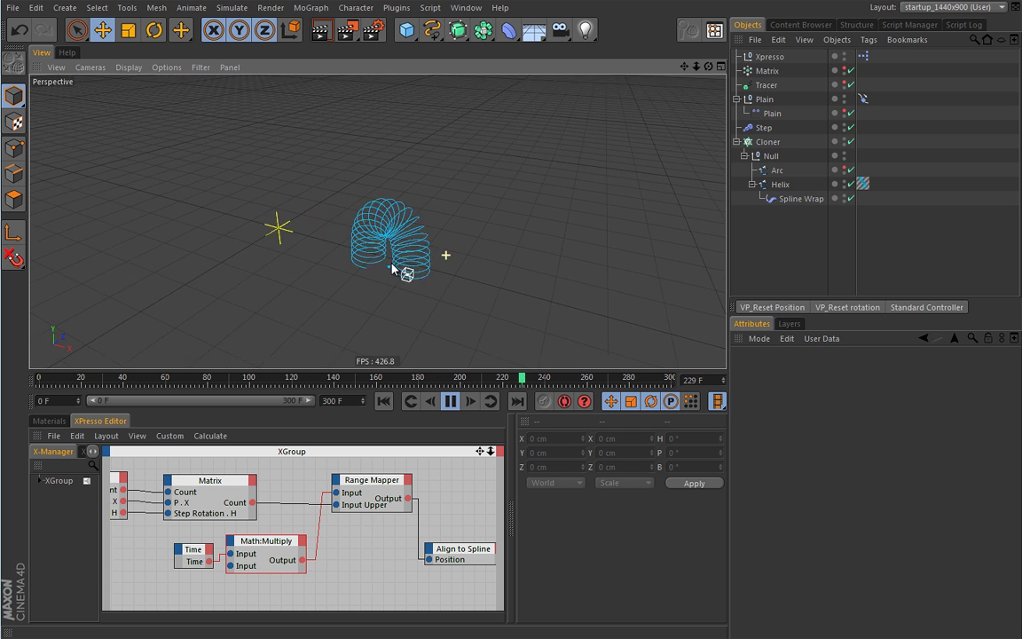
Step: Drag the Arc's top point up to about 149 cm, then select the Spline Wrap
click(776, 170)
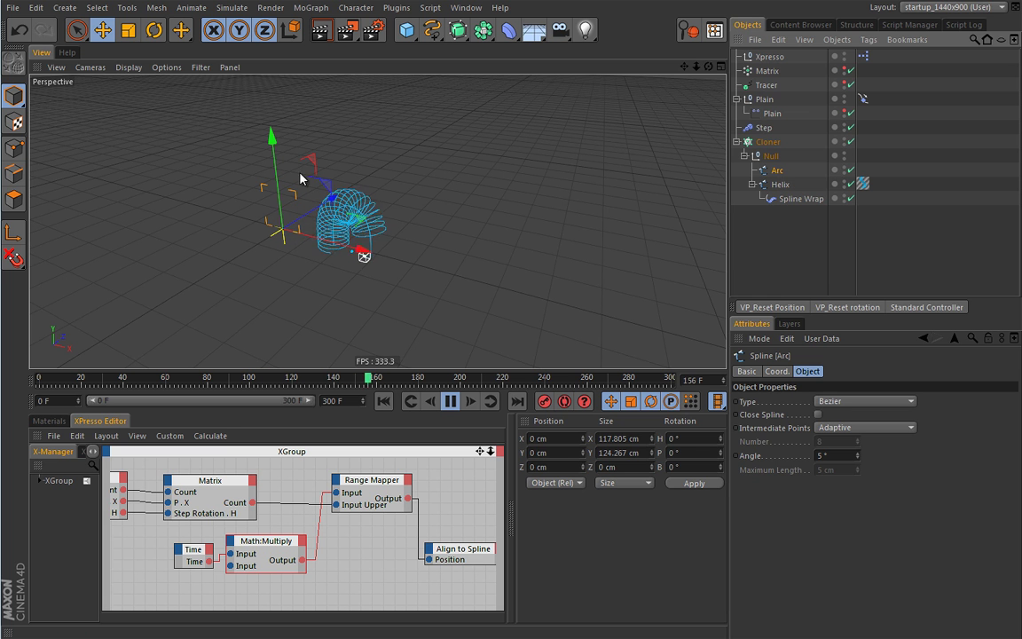
key(Return)
click(278, 191)
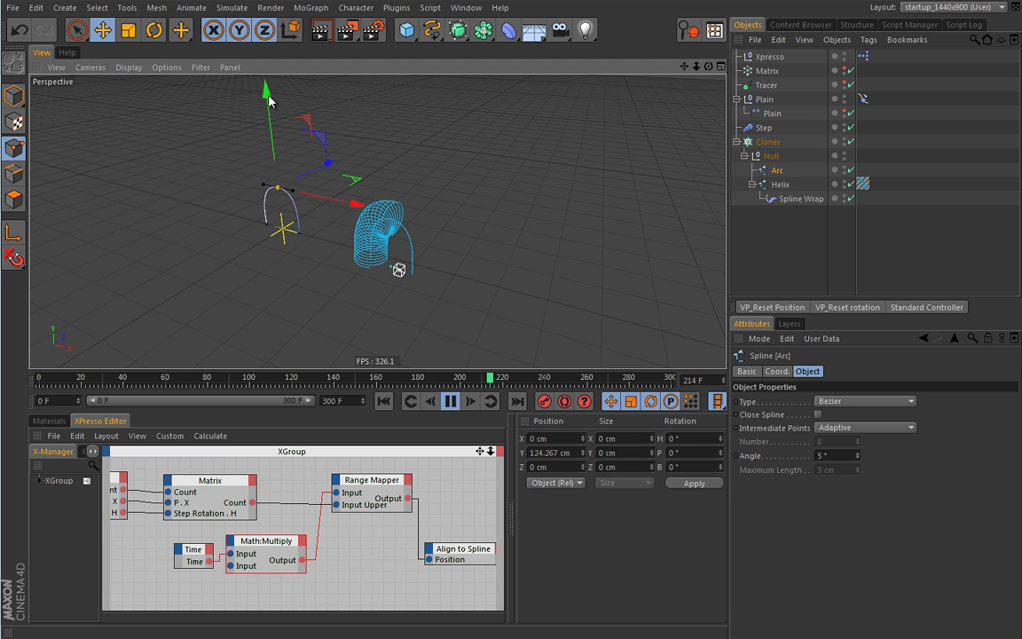
drag(268, 105, 273, 93)
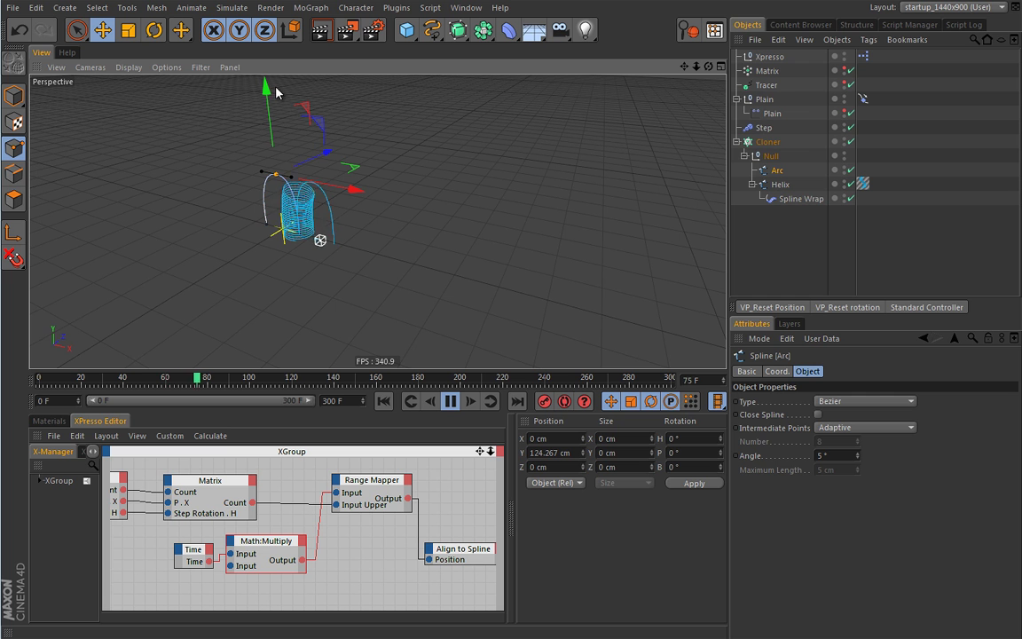
click(850, 169)
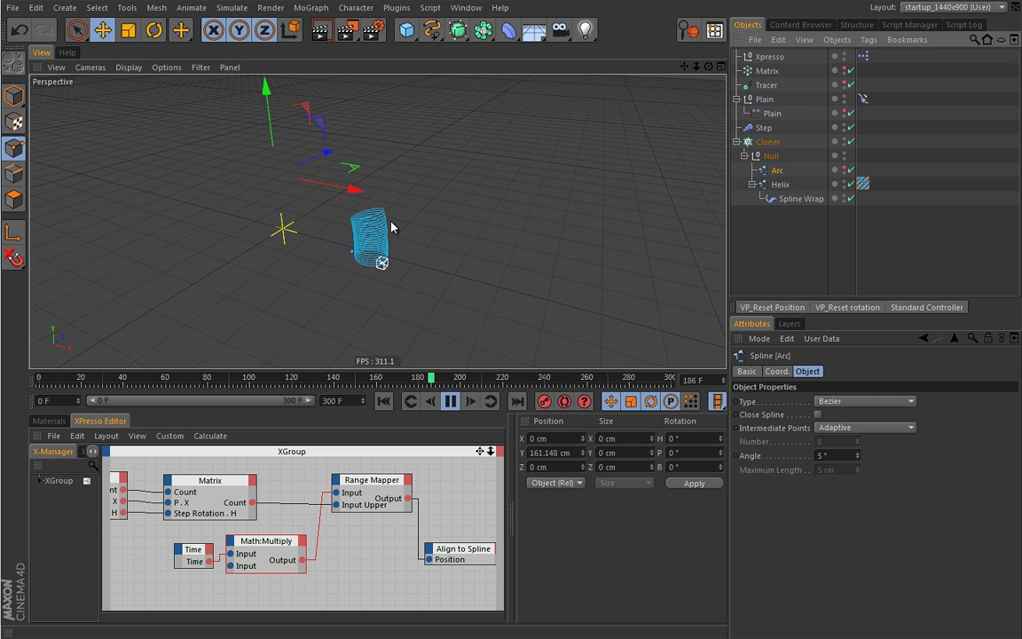
click(849, 169)
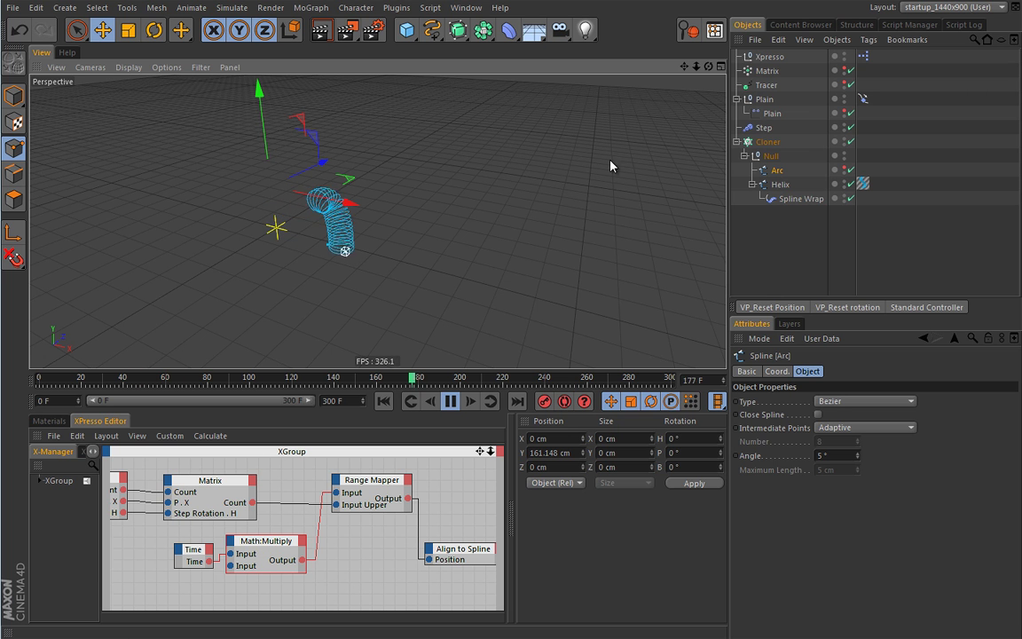
click(801, 198)
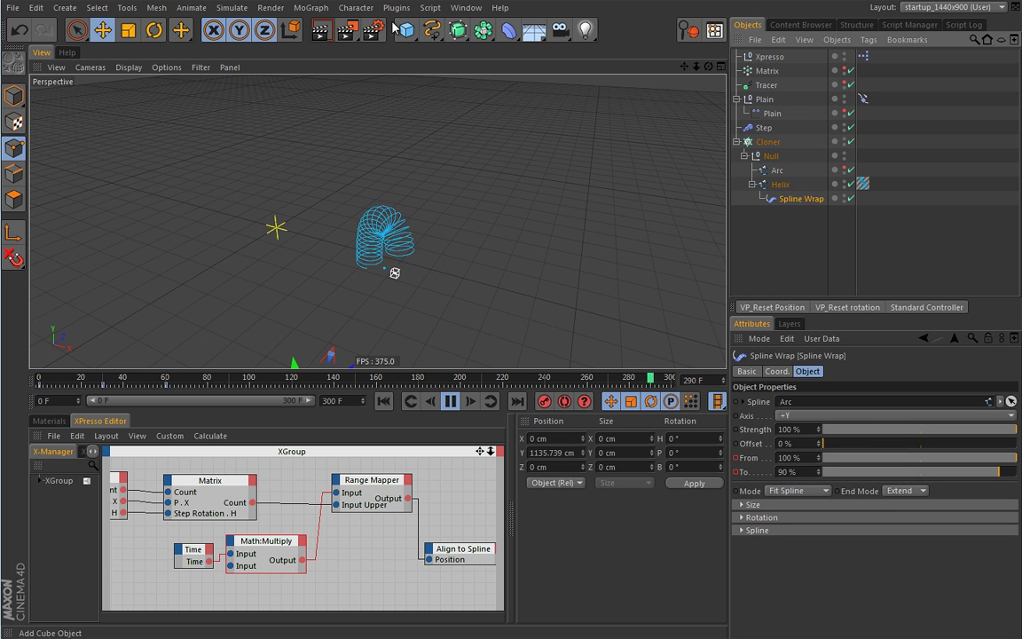
Step: Pause the slinky animation and go back to frame 0
click(353, 8)
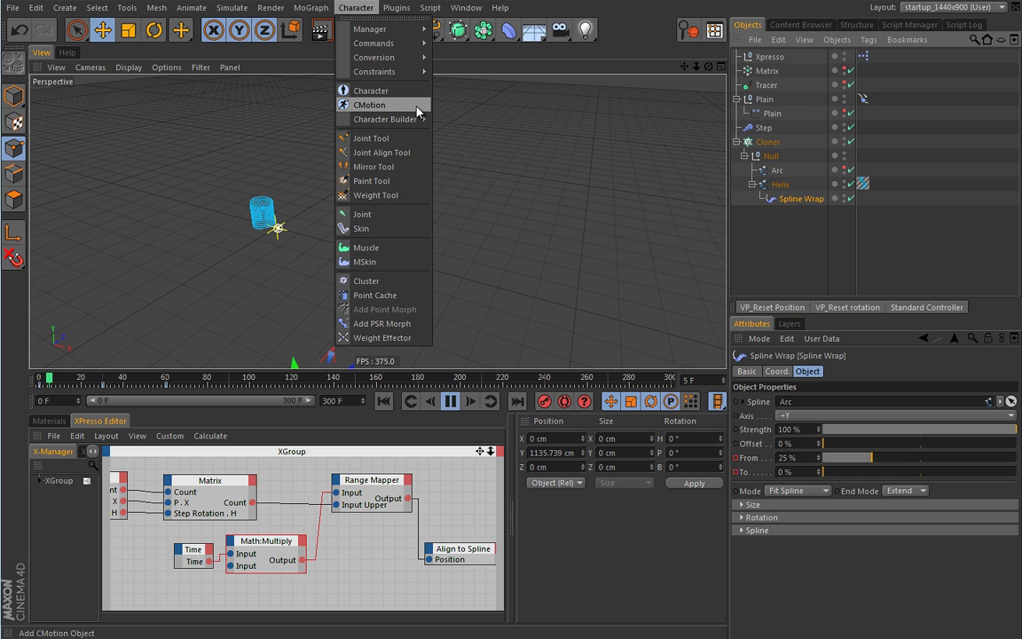
click(485, 60)
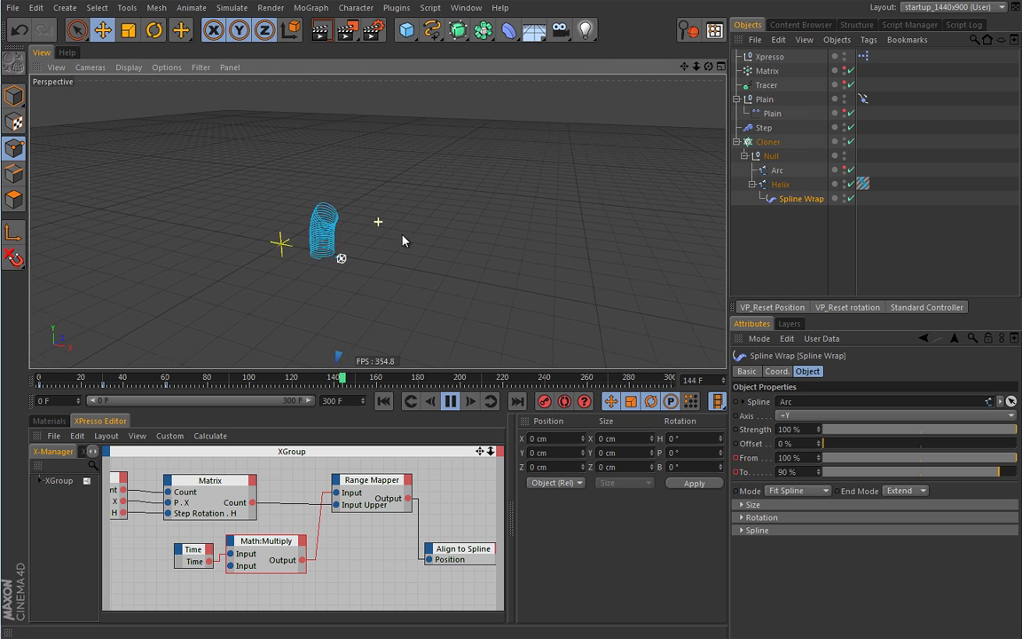
click(450, 401)
click(384, 402)
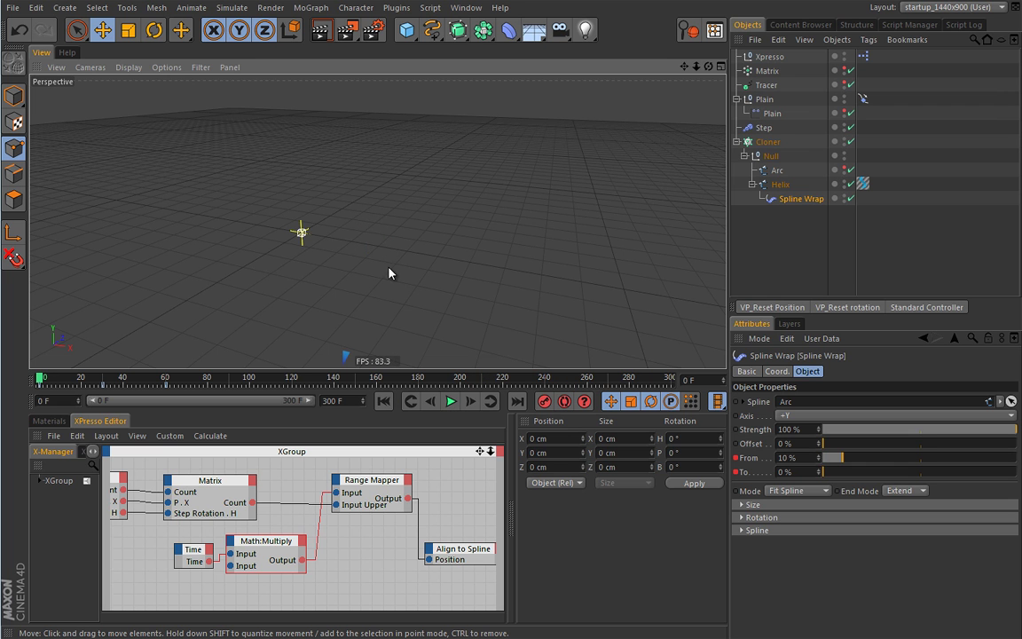